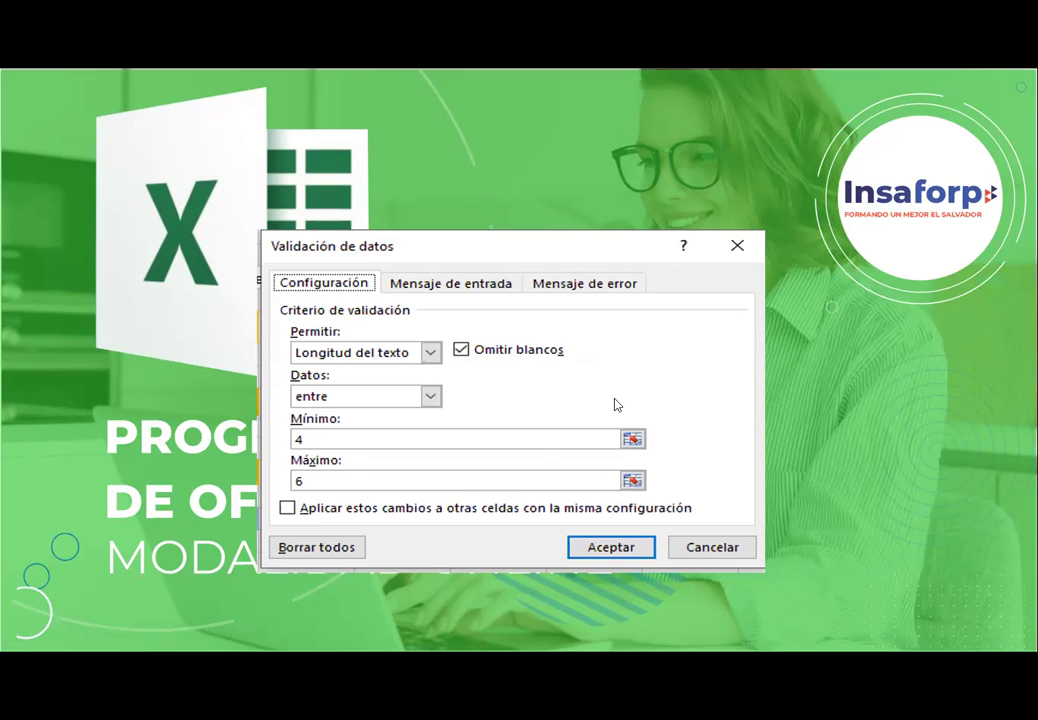
Step: Exit the finished slide show and display the BASE DE DATOS CLIENTES sheet of the Excel workbook
click(817, 395)
click(817, 395)
click(817, 395)
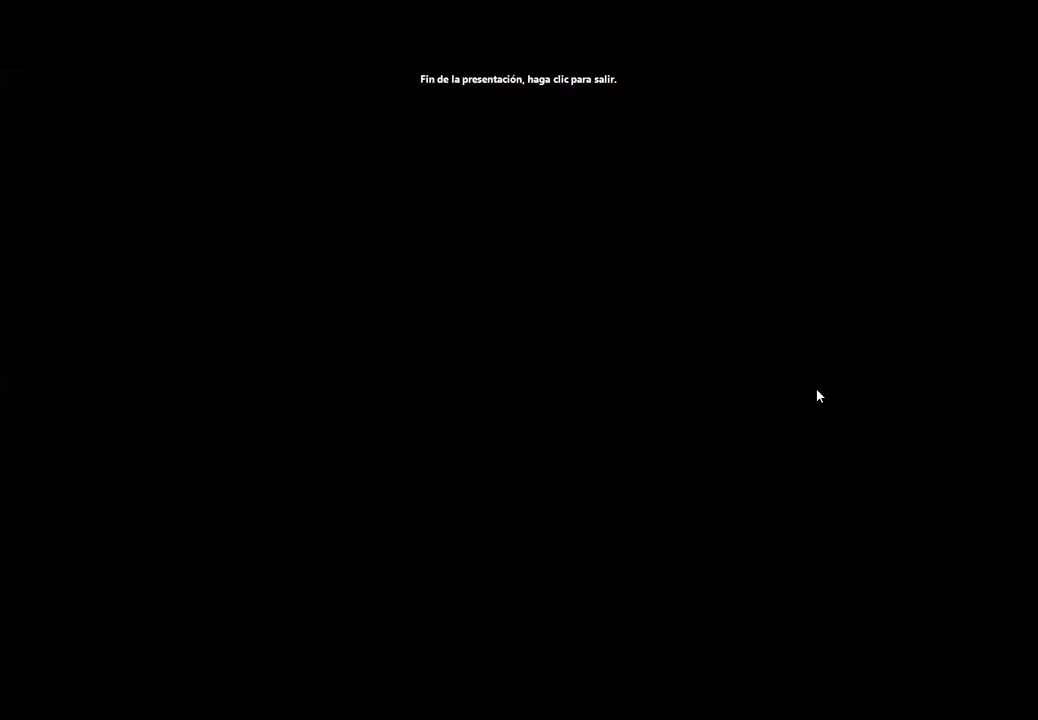
key(Left)
click(817, 395)
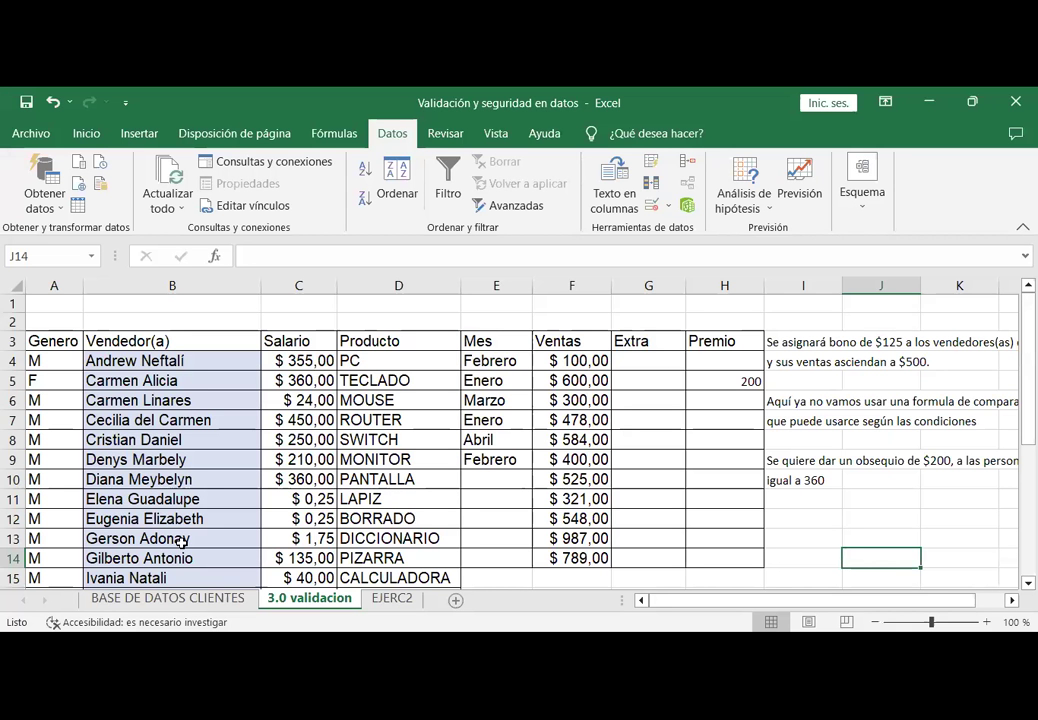
click(133, 600)
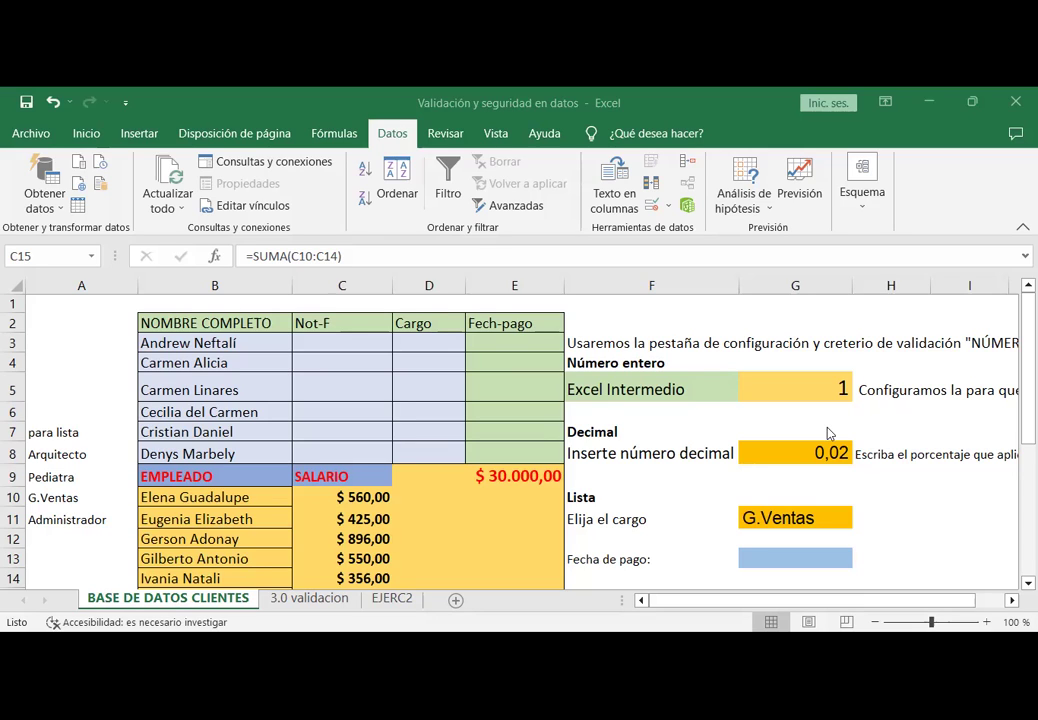
Step: Review the data validation commands and the job list entries in cells A7 to A11
click(194, 330)
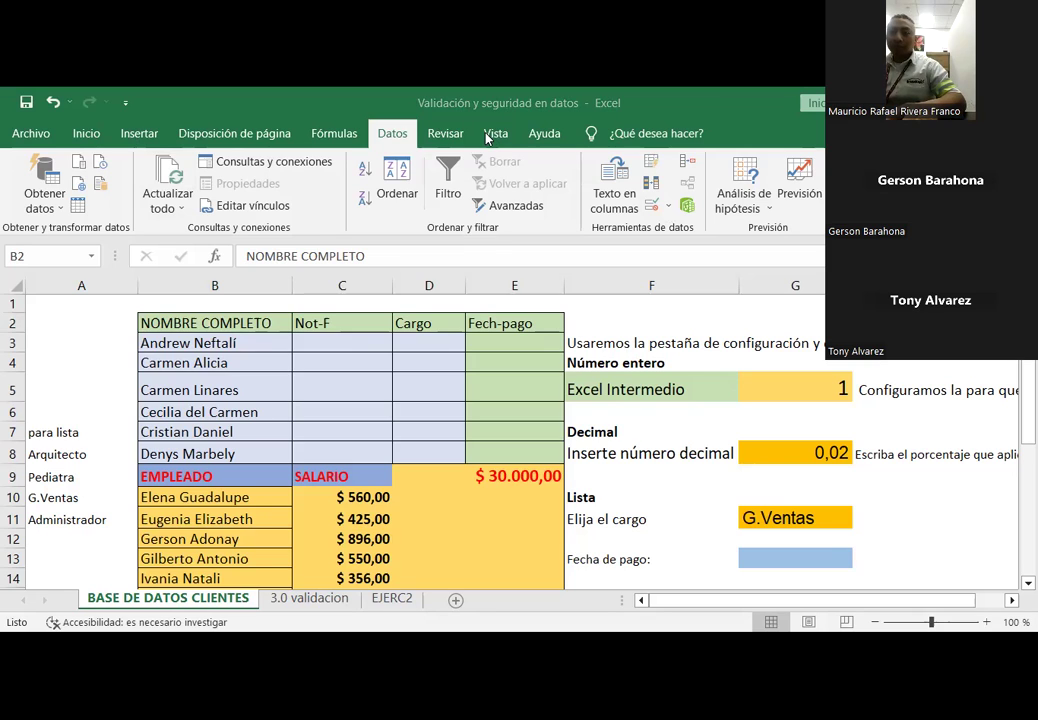
click(670, 206)
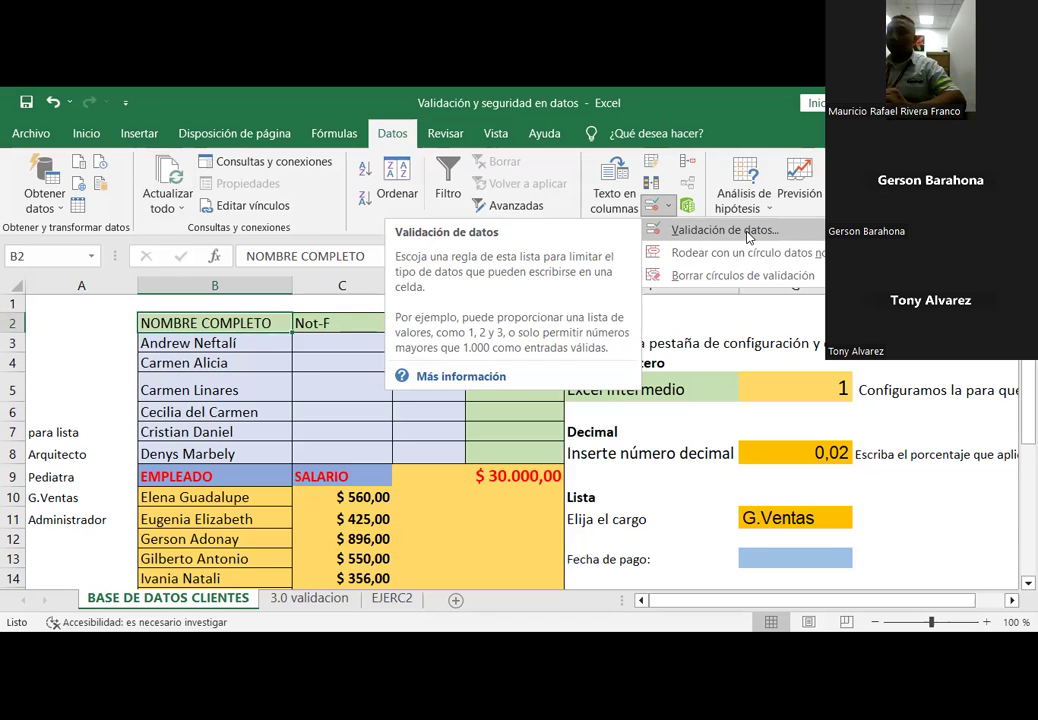
click(72, 430)
click(71, 428)
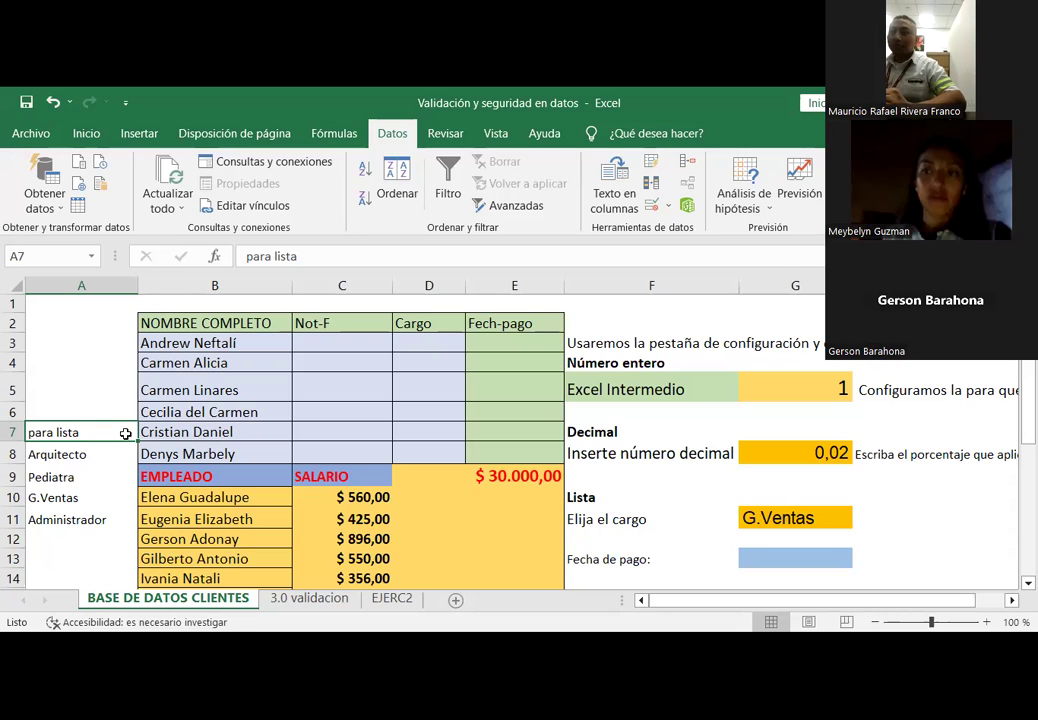
click(52, 454)
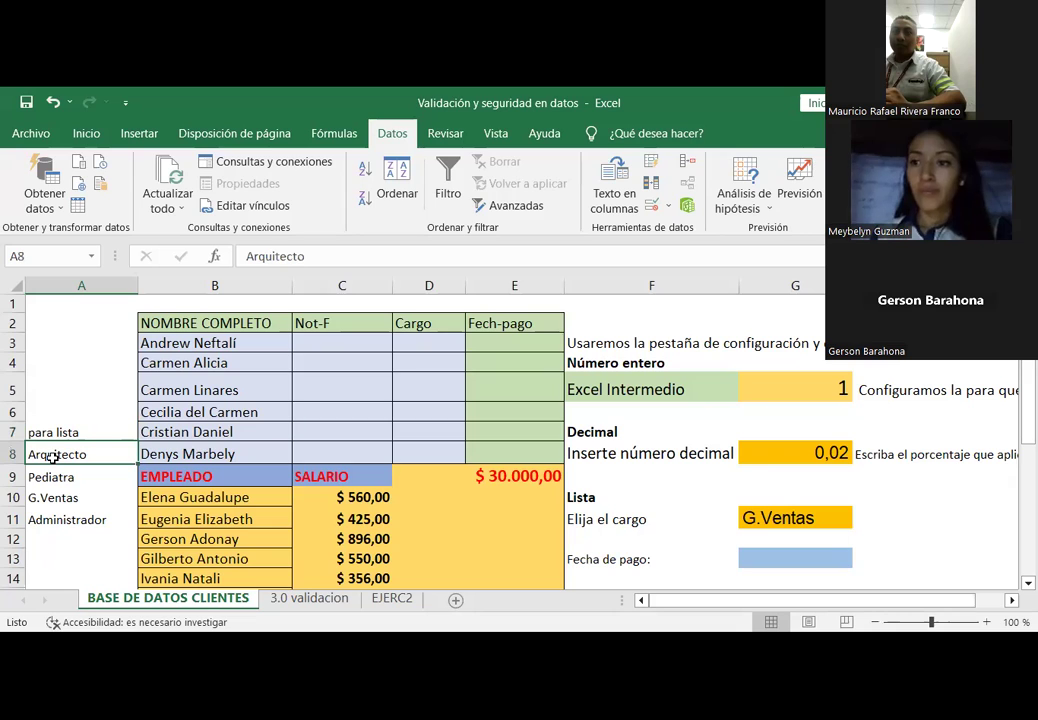
click(62, 476)
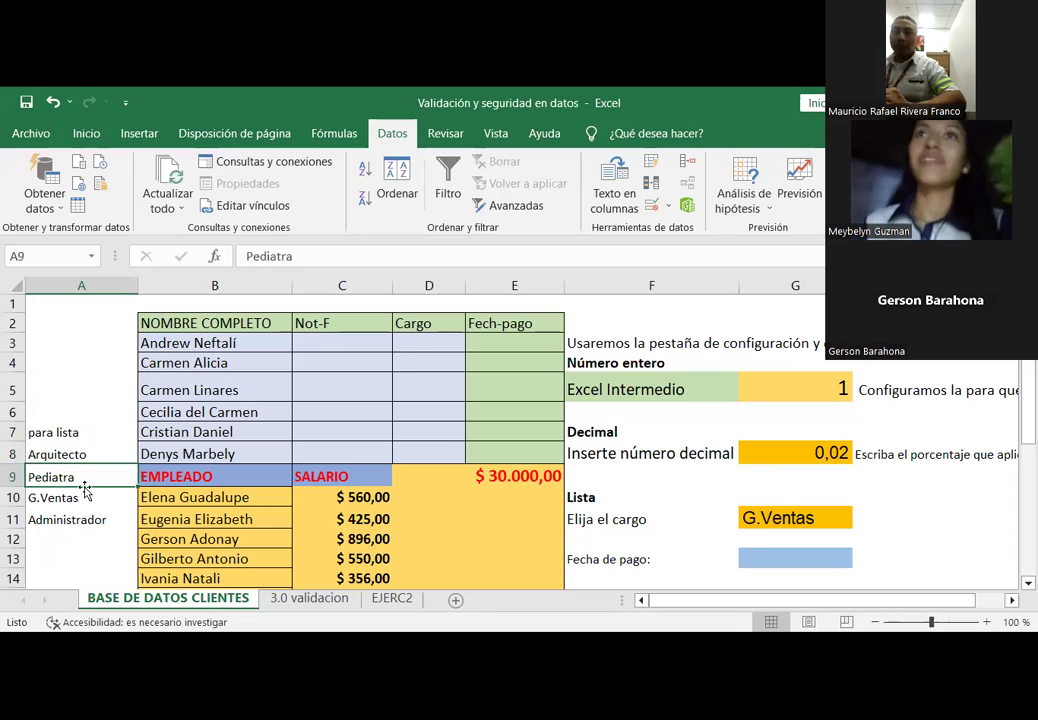
click(62, 499)
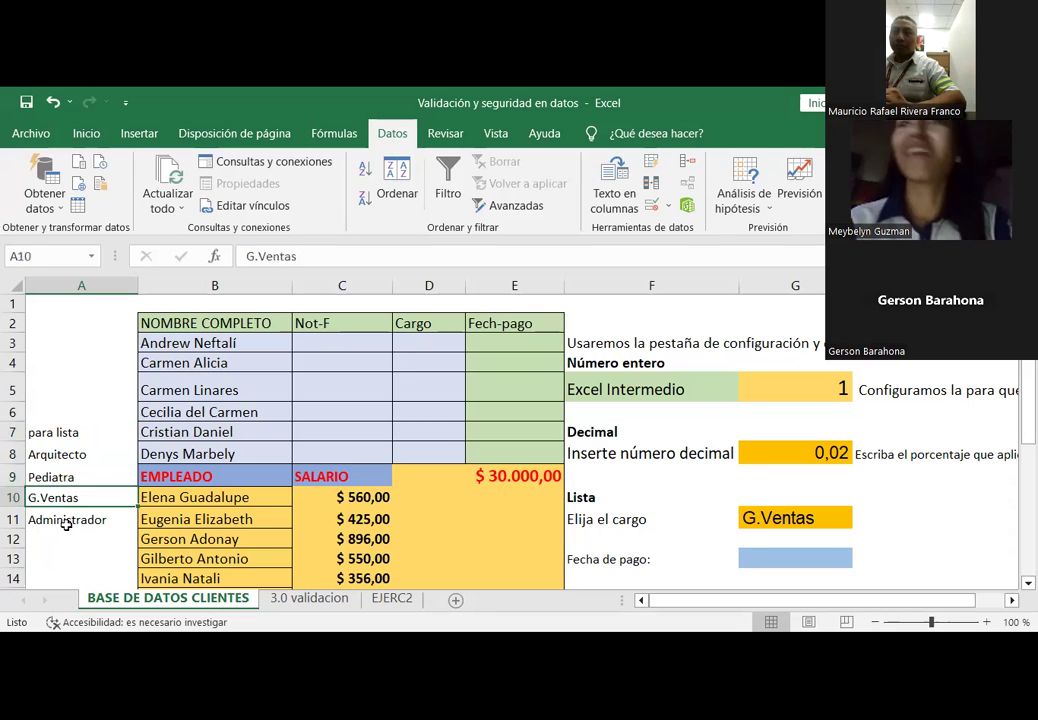
click(65, 522)
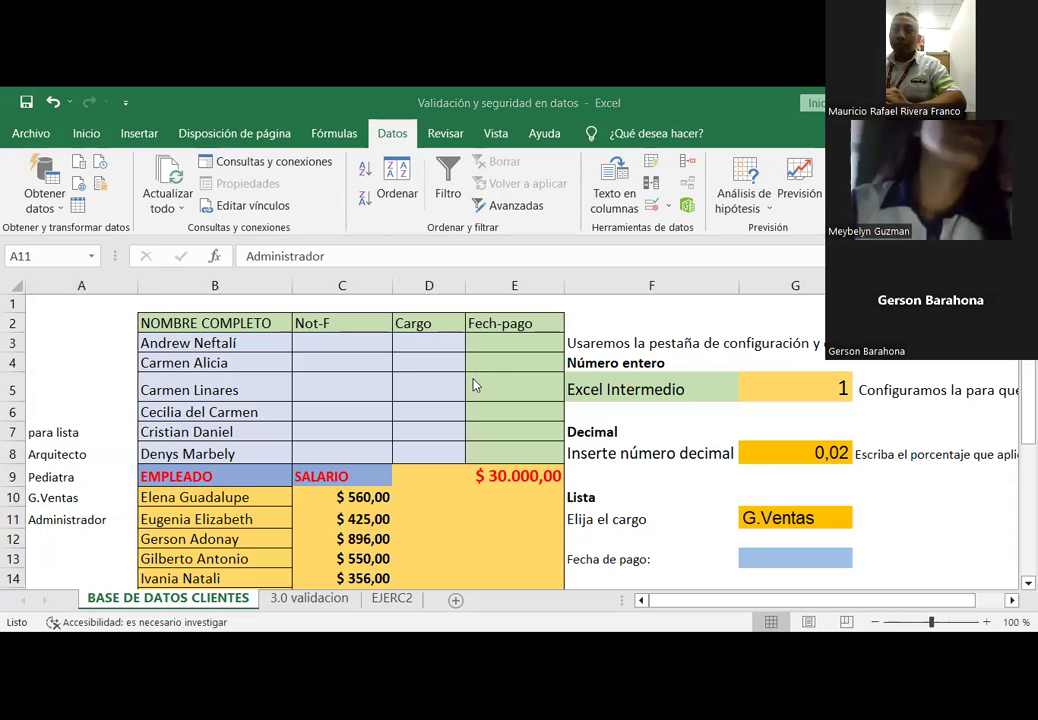
Step: Delete the Not-F heading from cell C2
click(318, 343)
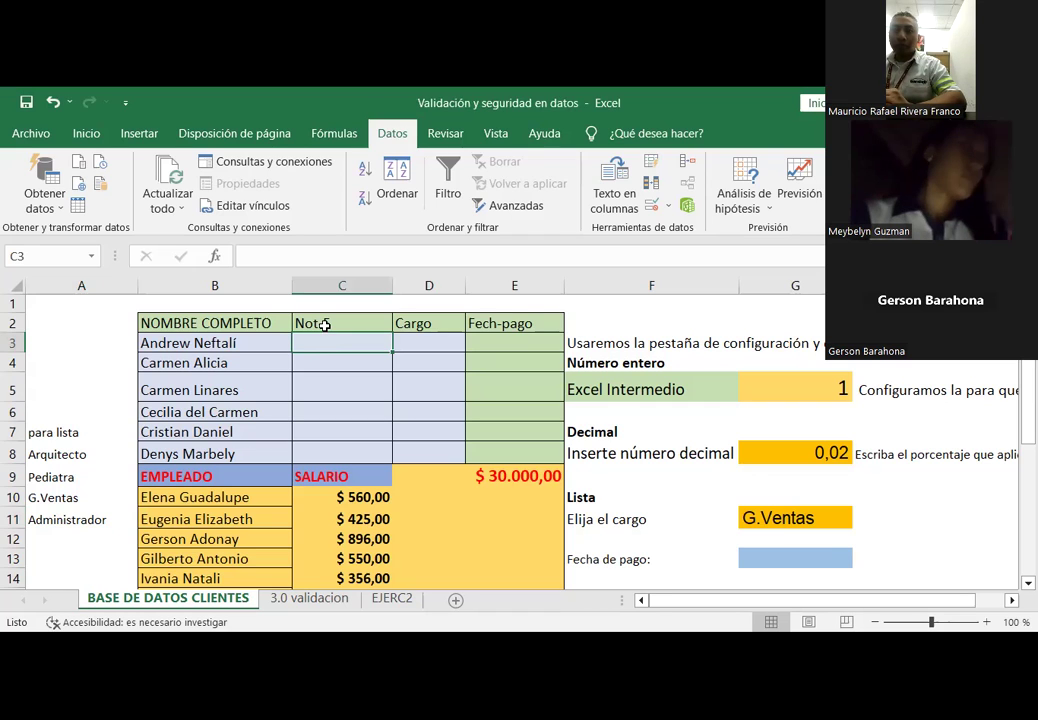
click(325, 325)
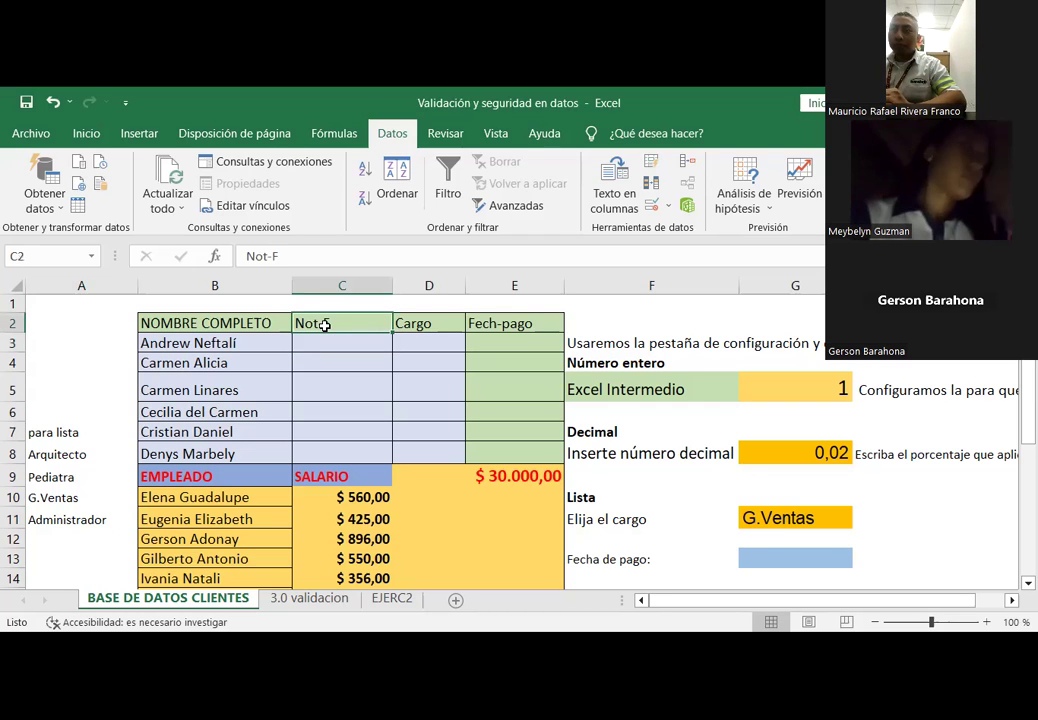
key(Delete)
Step: Check the data validation settings of cells C3:C8 and close them without changes
drag(341, 347, 318, 455)
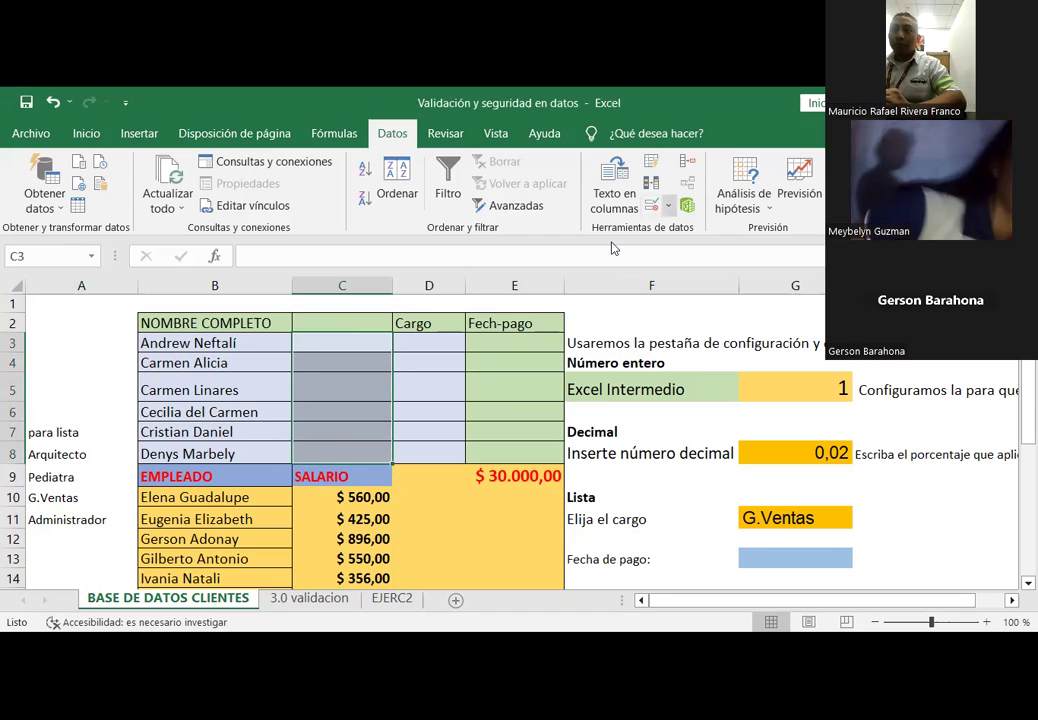
click(668, 205)
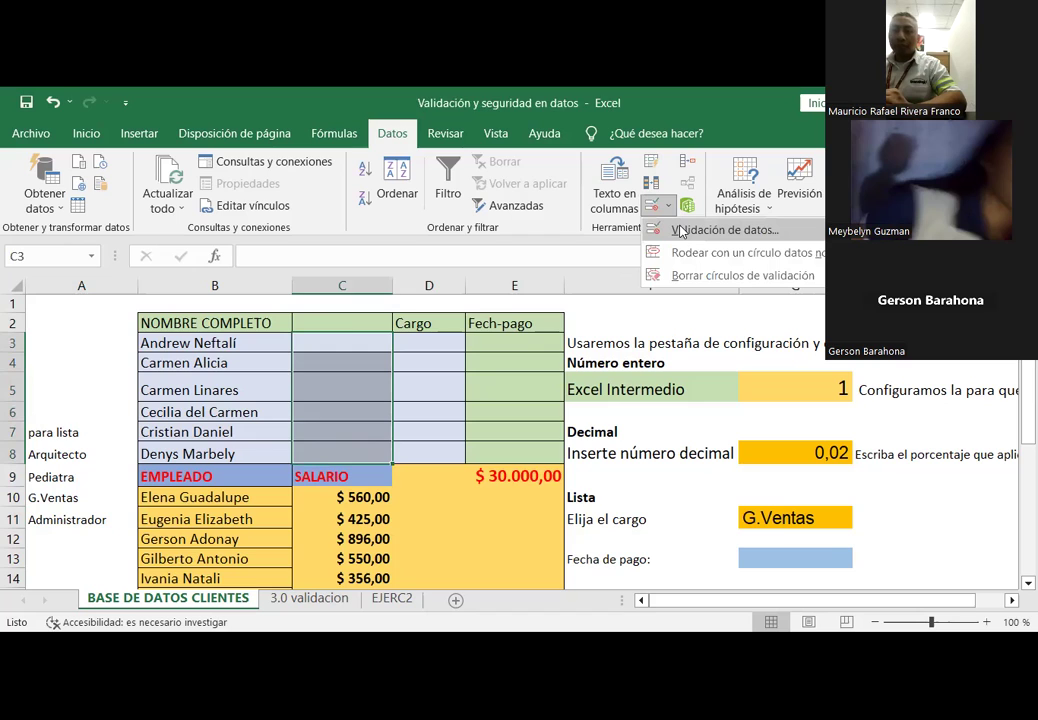
click(679, 231)
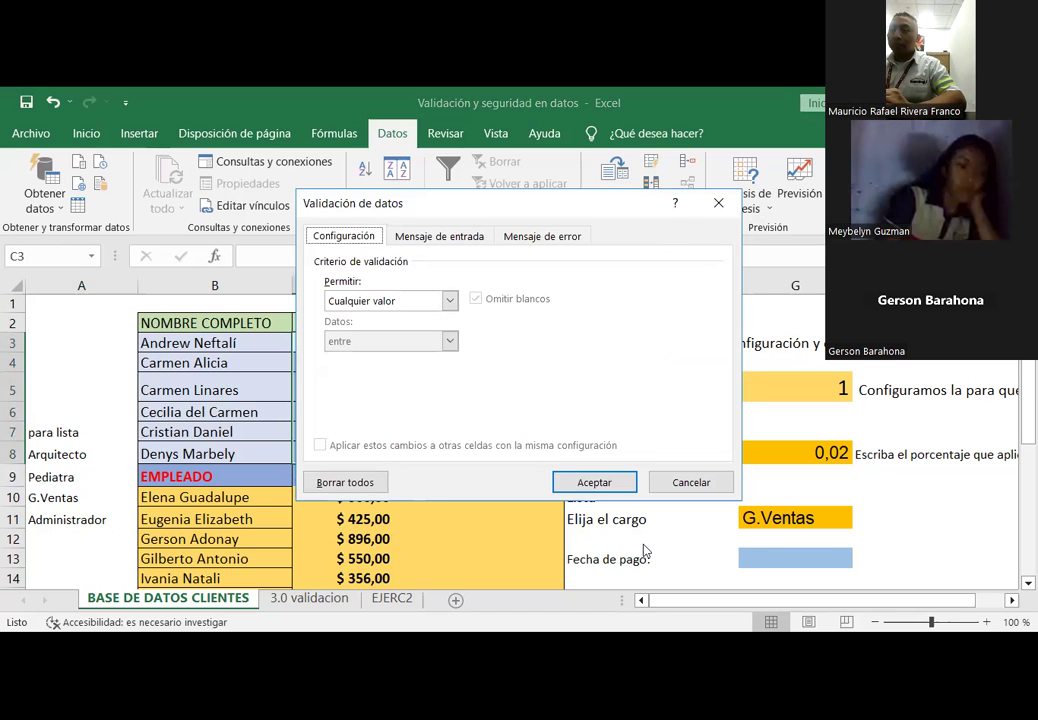
click(681, 491)
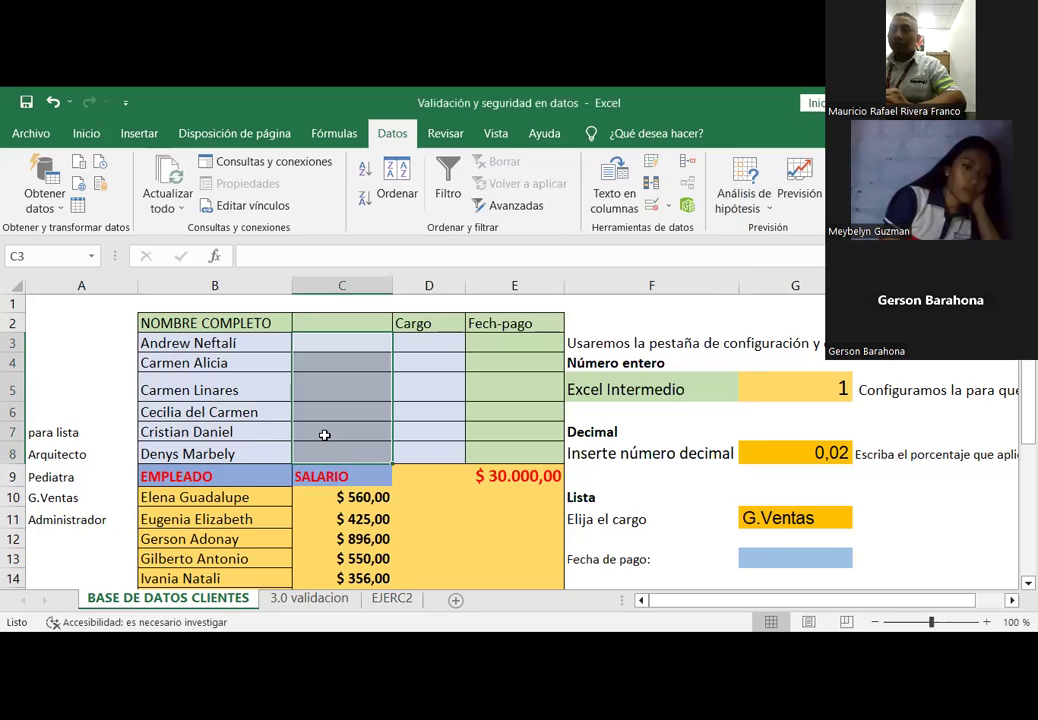
click(324, 431)
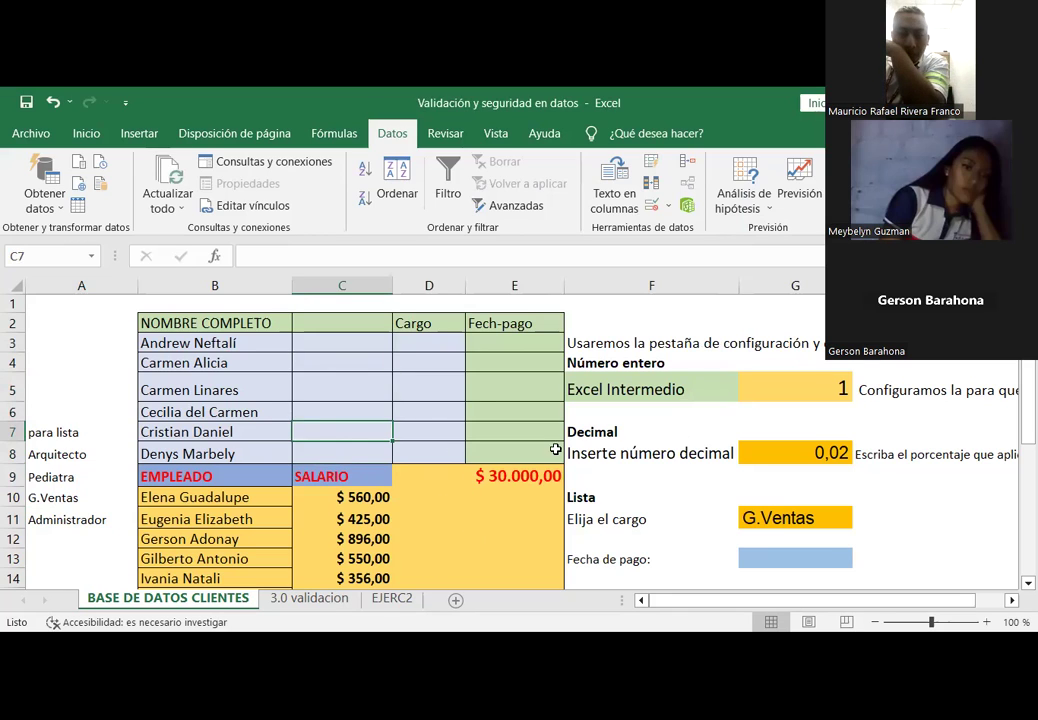
click(350, 519)
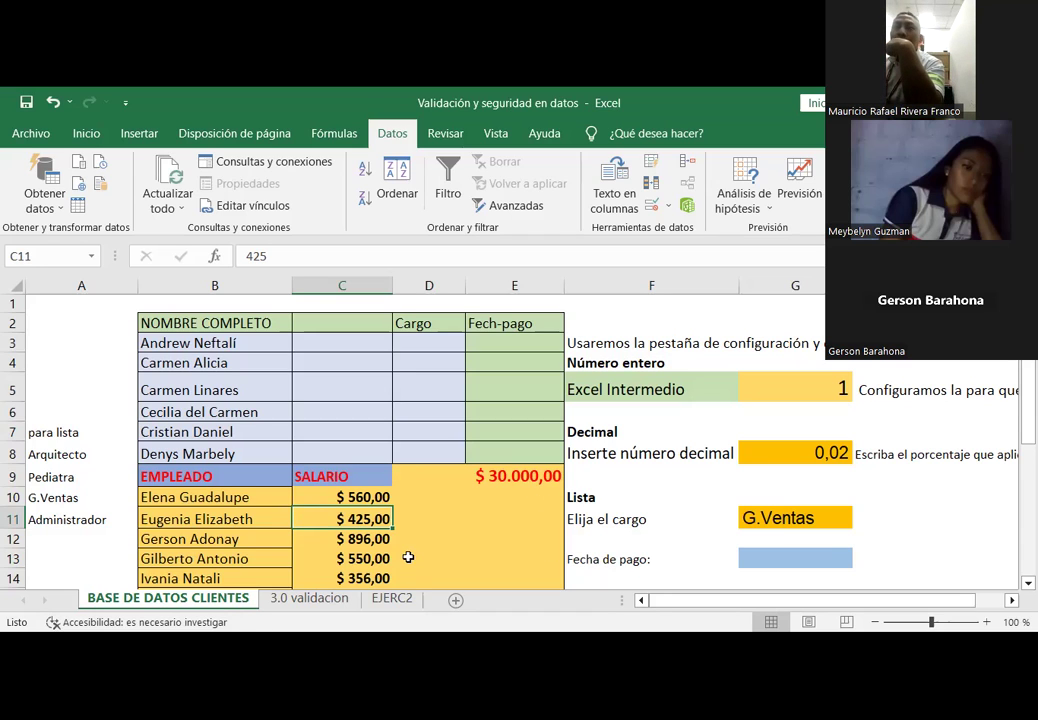
Step: Examine the Excel Intermedio entry in cell G5 and its input message
click(775, 392)
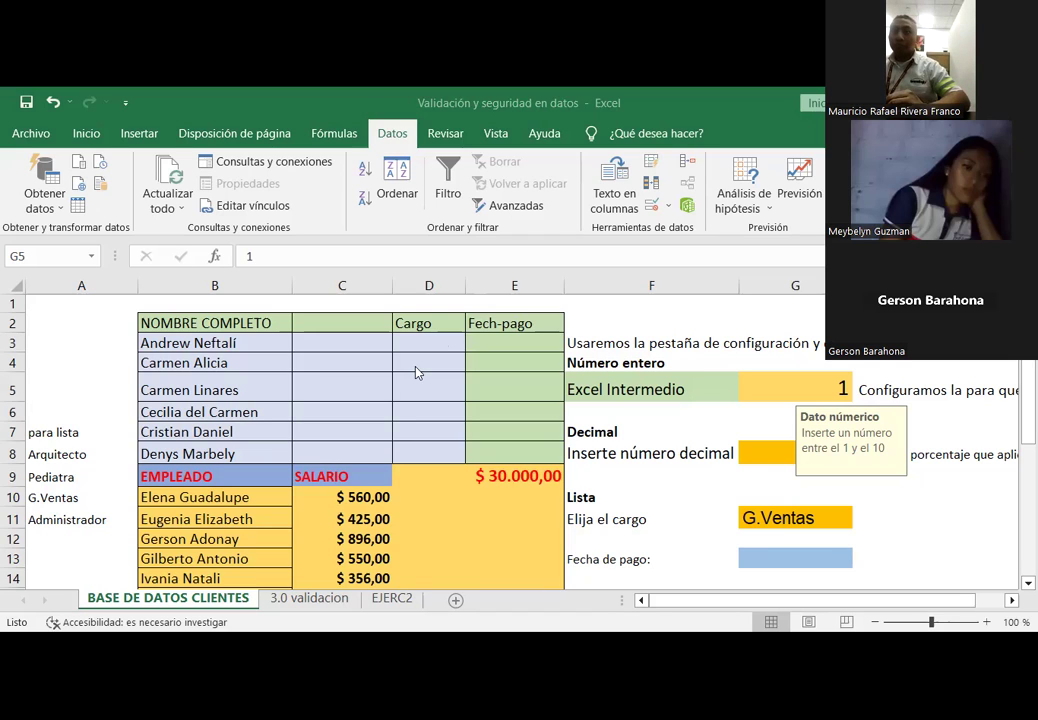
double_click(795, 390)
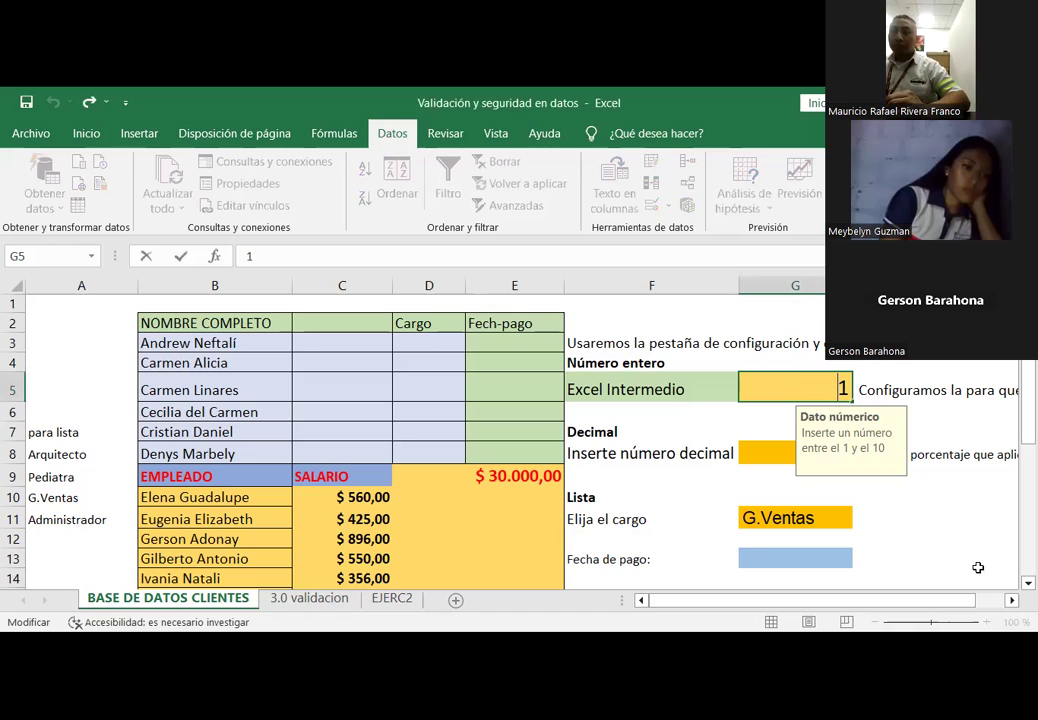
drag(709, 607, 789, 593)
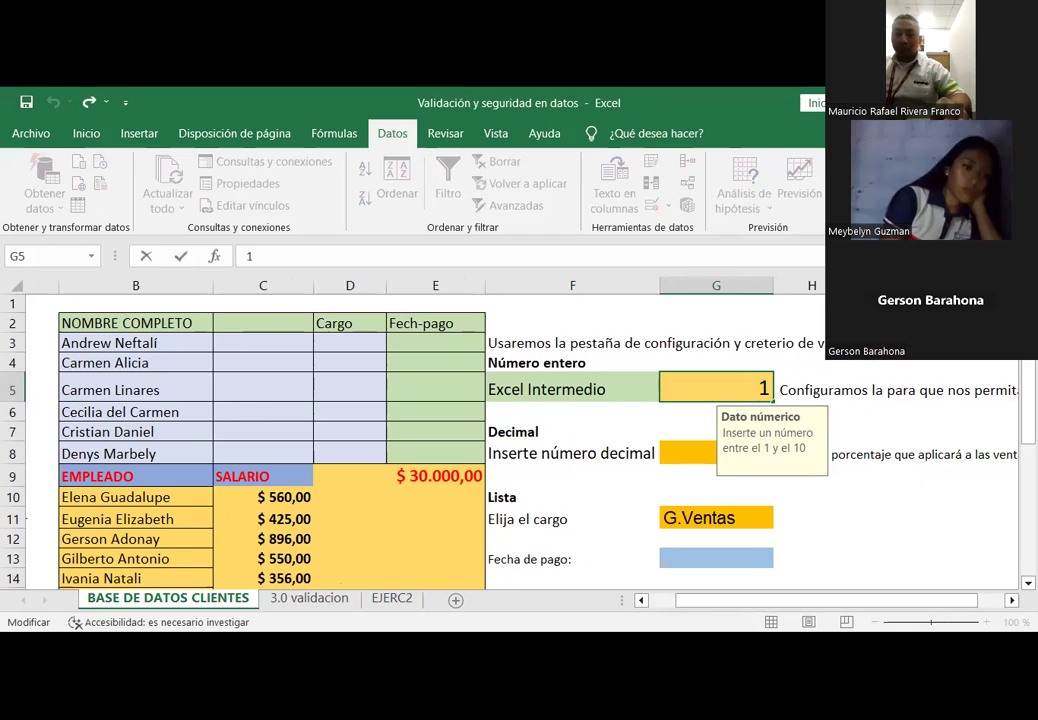
click(520, 389)
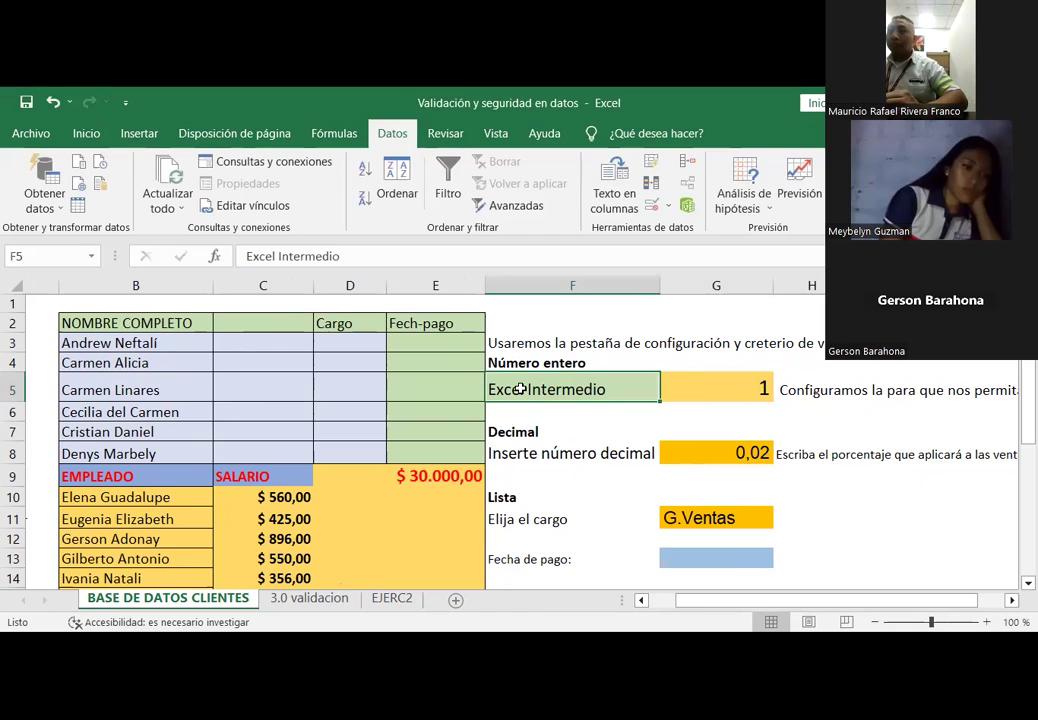
click(716, 383)
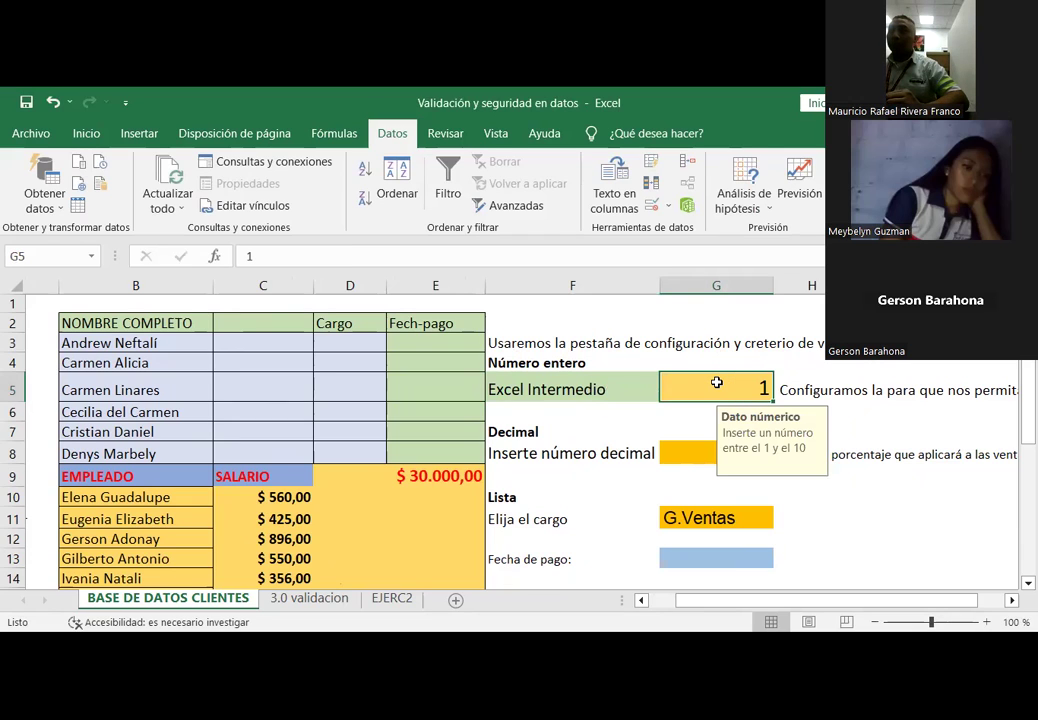
click(537, 389)
Step: Review the whole-number validation rule of cell G5, keeping the "entre" comparison
click(727, 395)
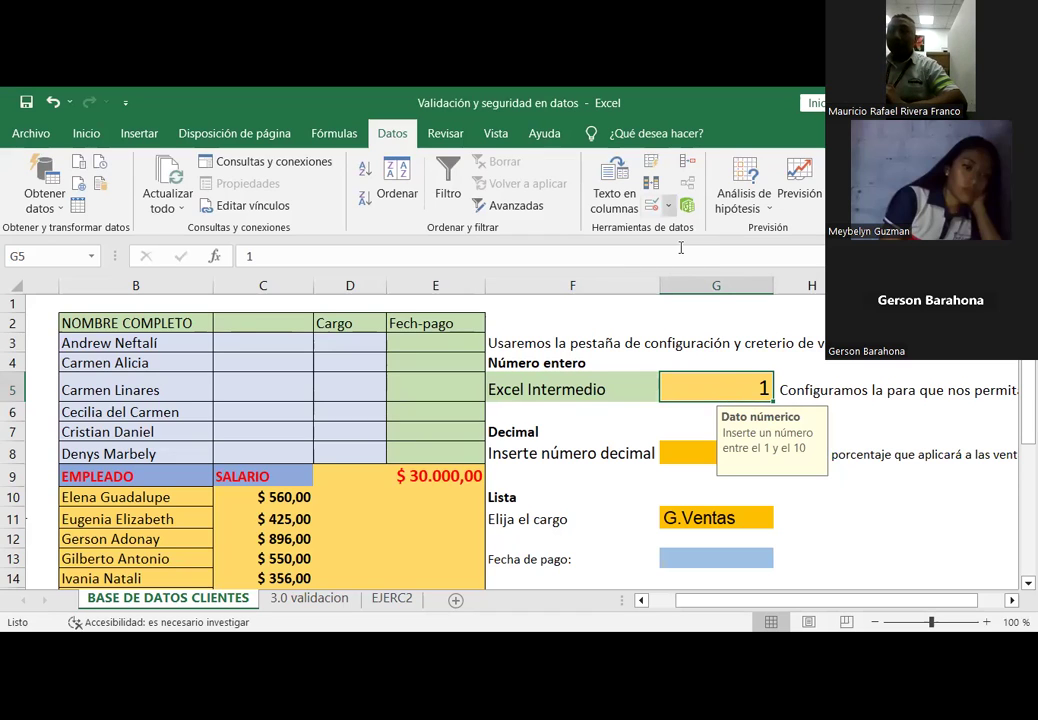
click(668, 205)
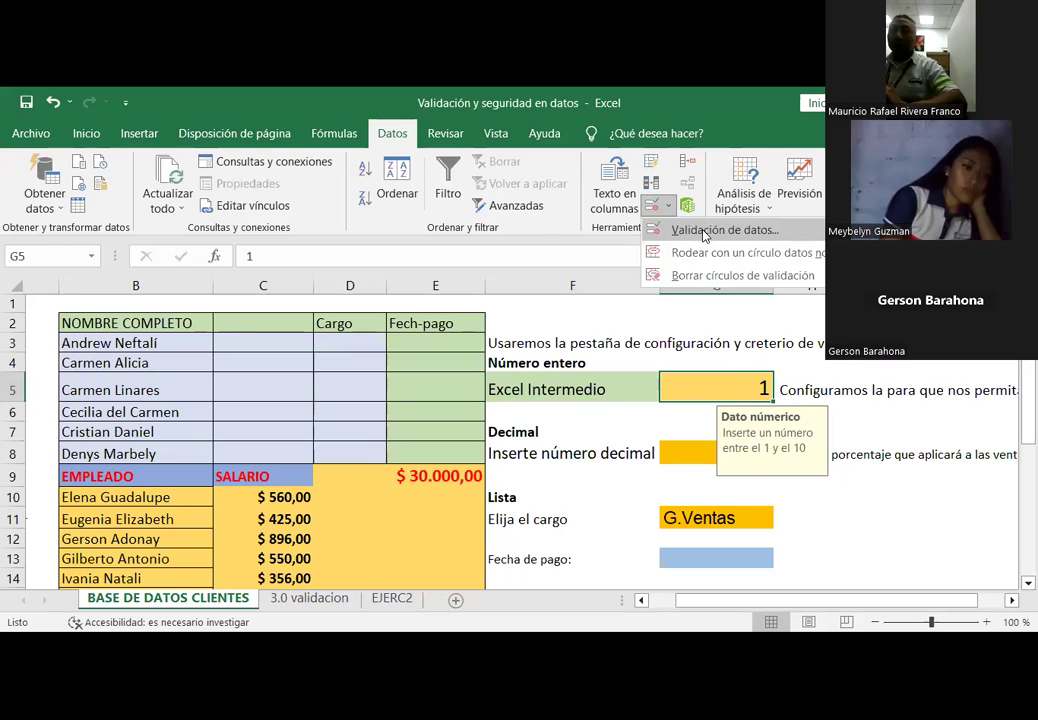
click(705, 231)
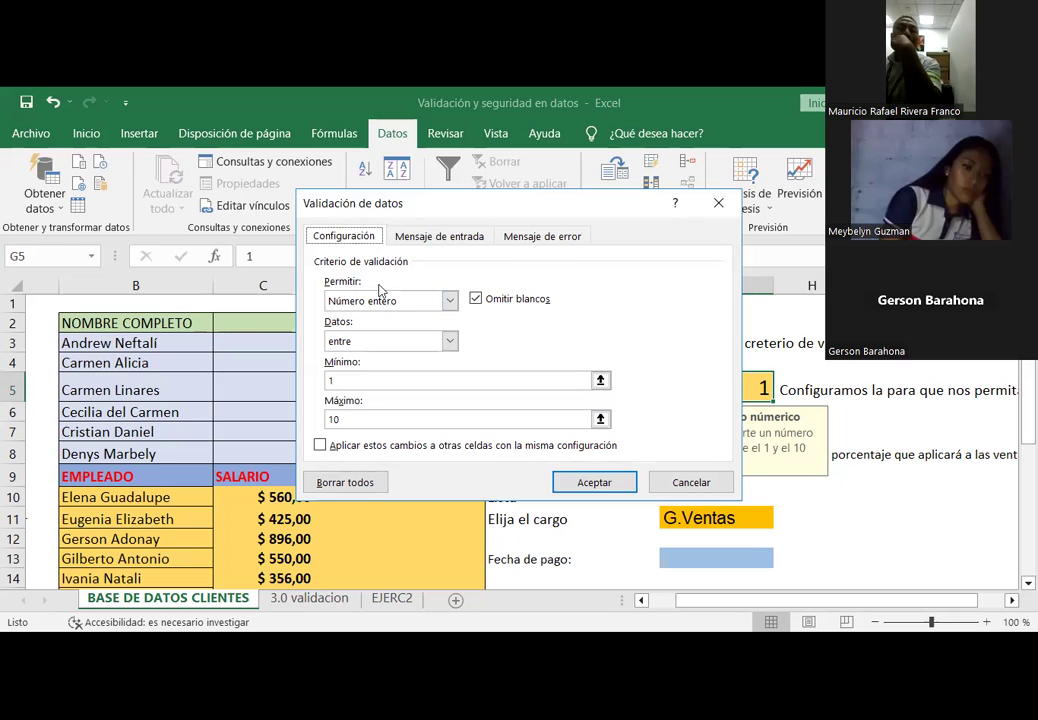
click(450, 342)
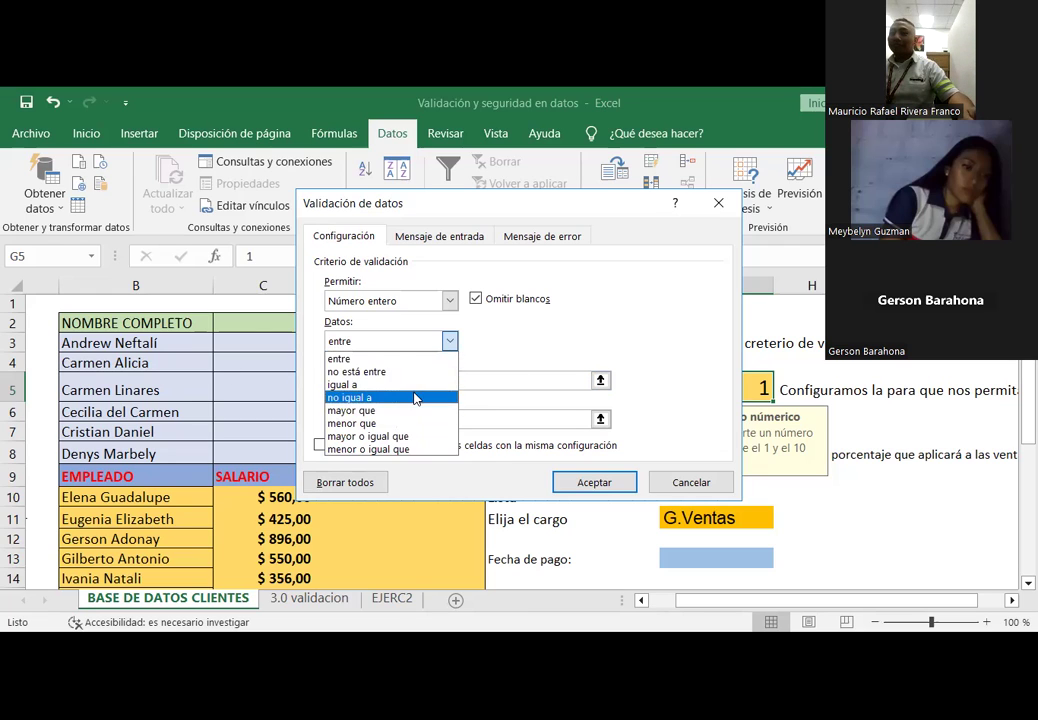
click(345, 358)
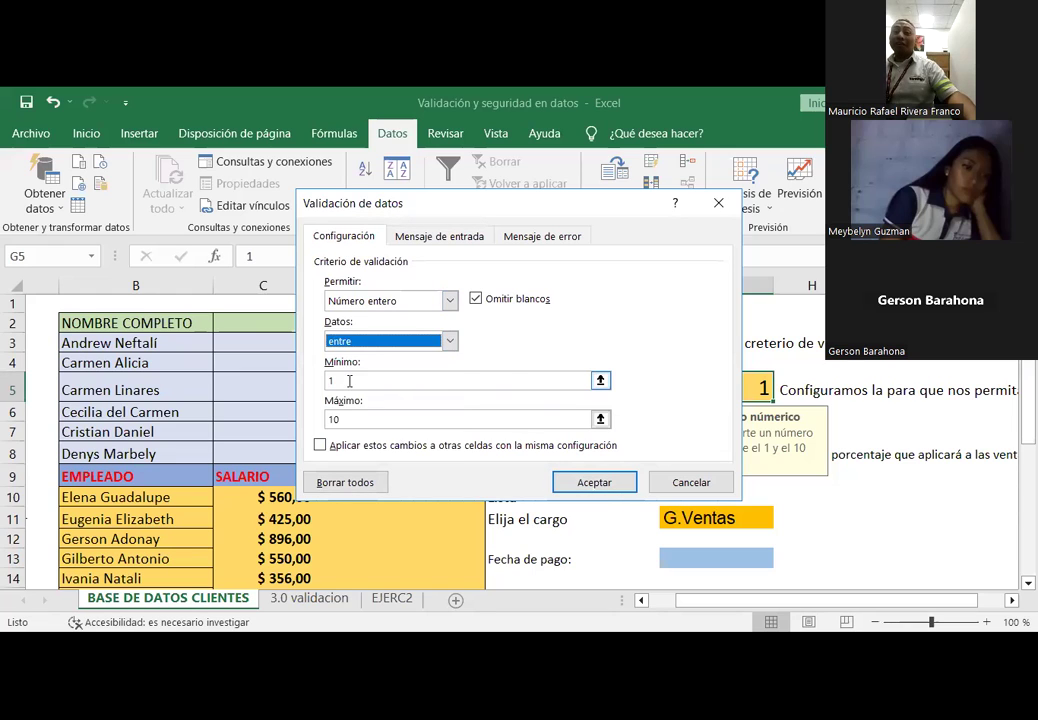
click(618, 486)
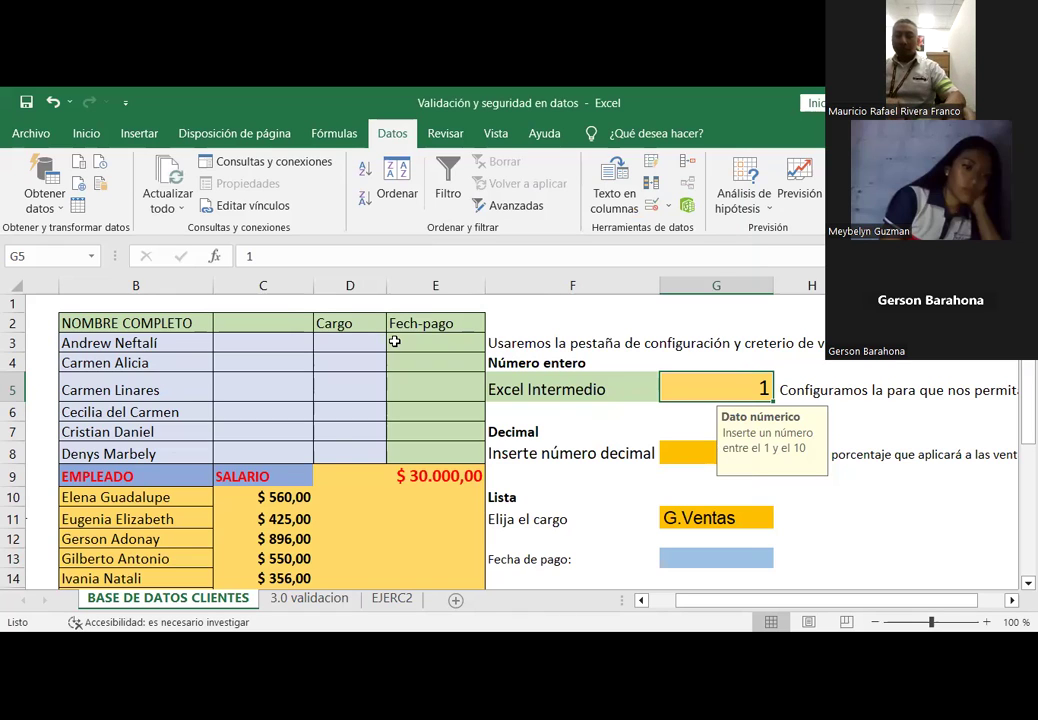
Step: Inspect the validation criteria for the blank cells C3:C8, cancel, and return to heading cell C2
click(259, 331)
click(259, 339)
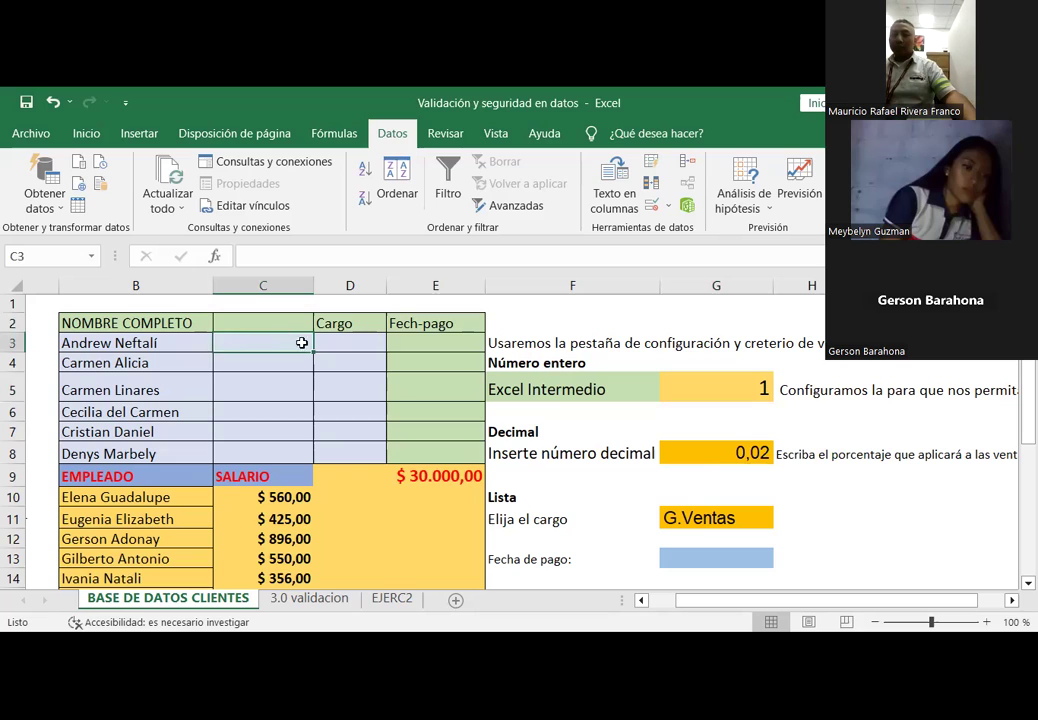
click(243, 323)
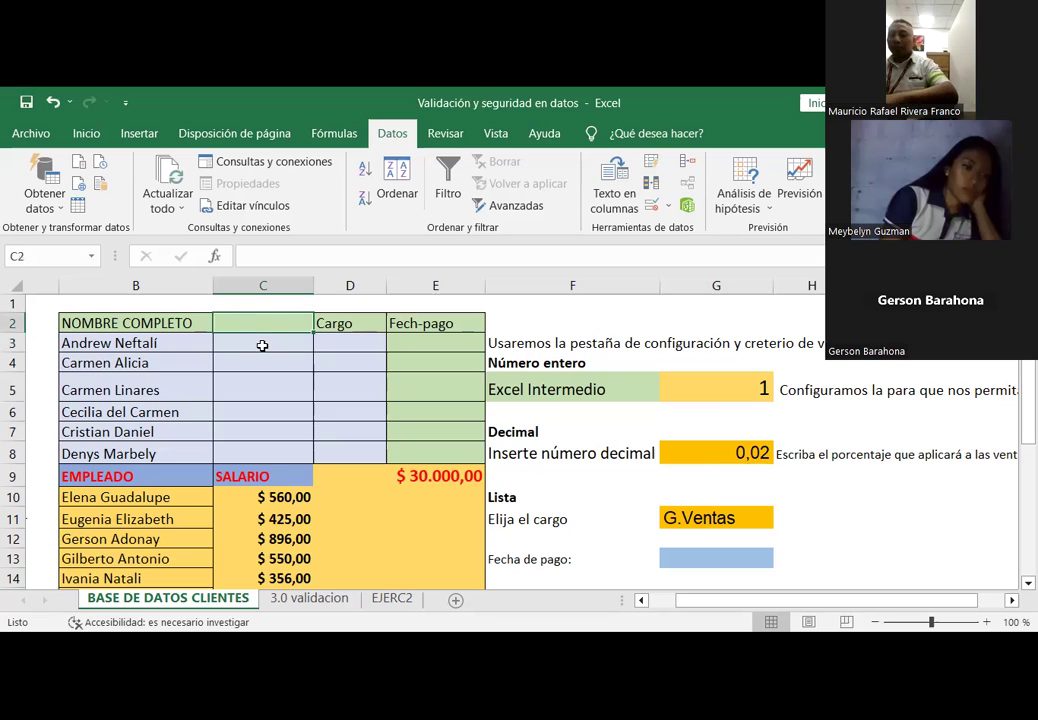
drag(262, 343, 250, 452)
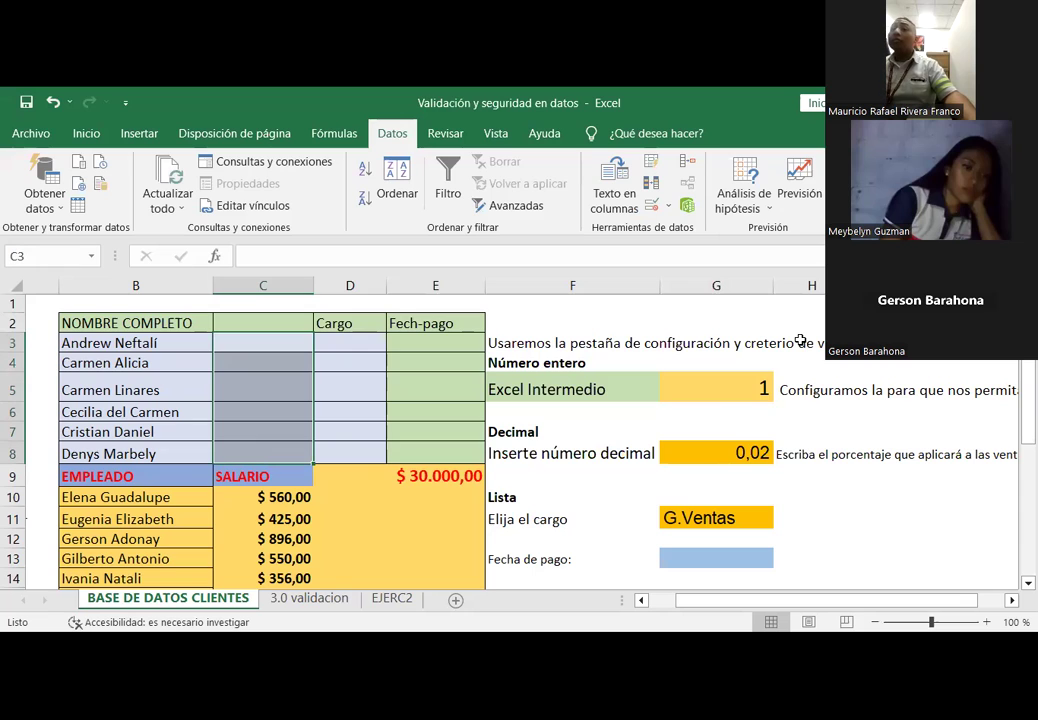
click(687, 205)
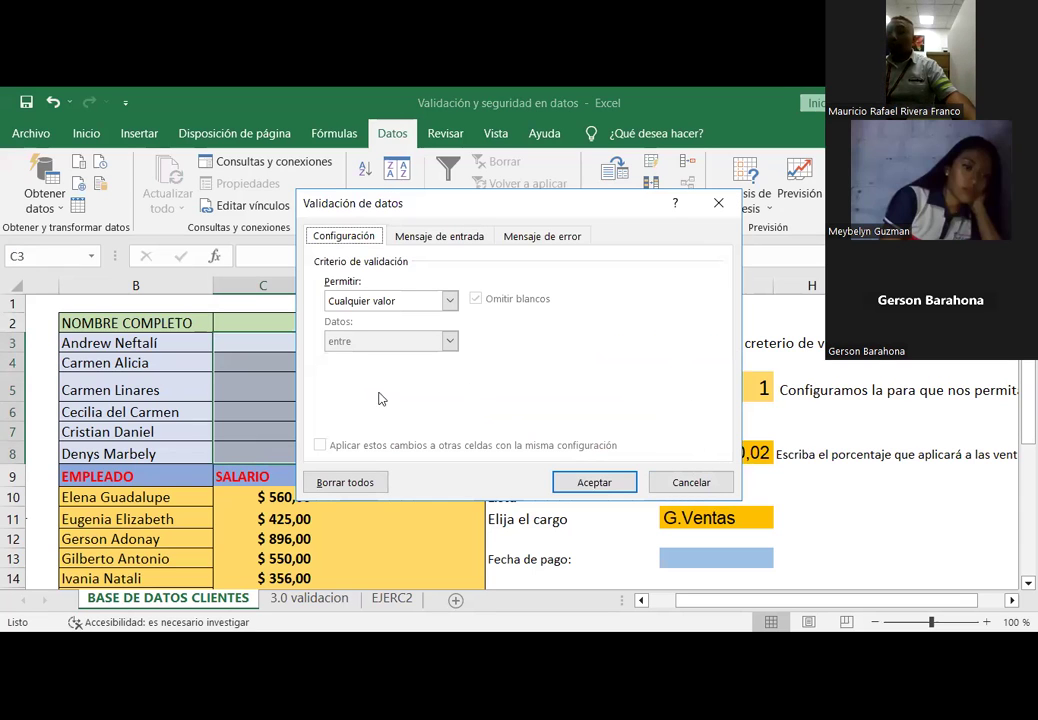
click(692, 483)
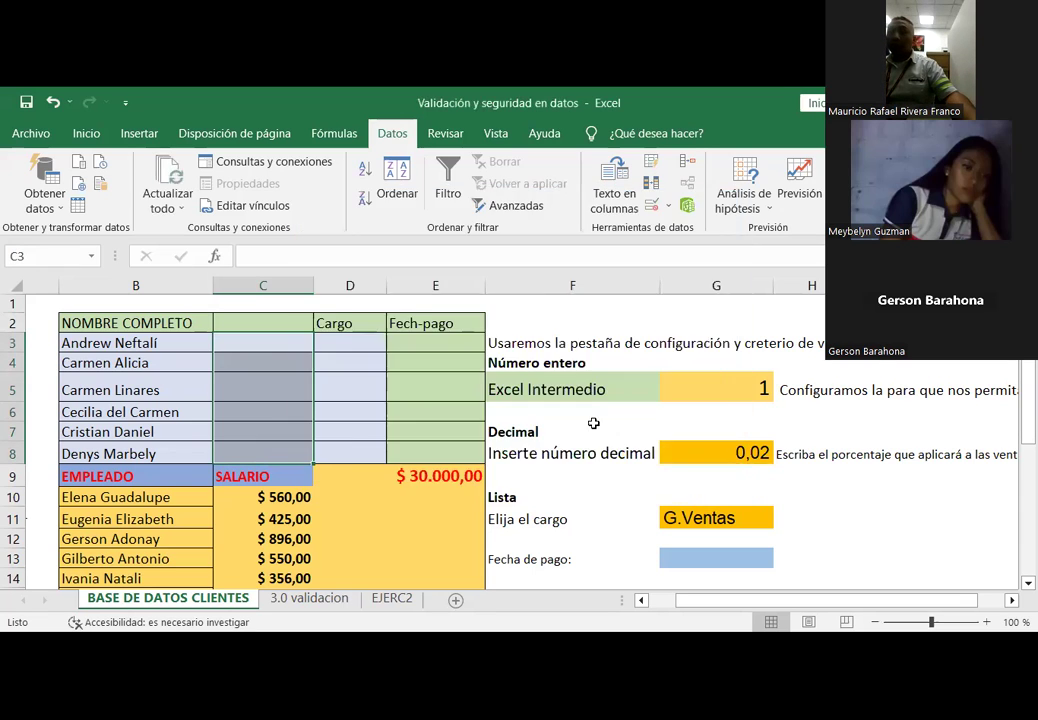
click(241, 323)
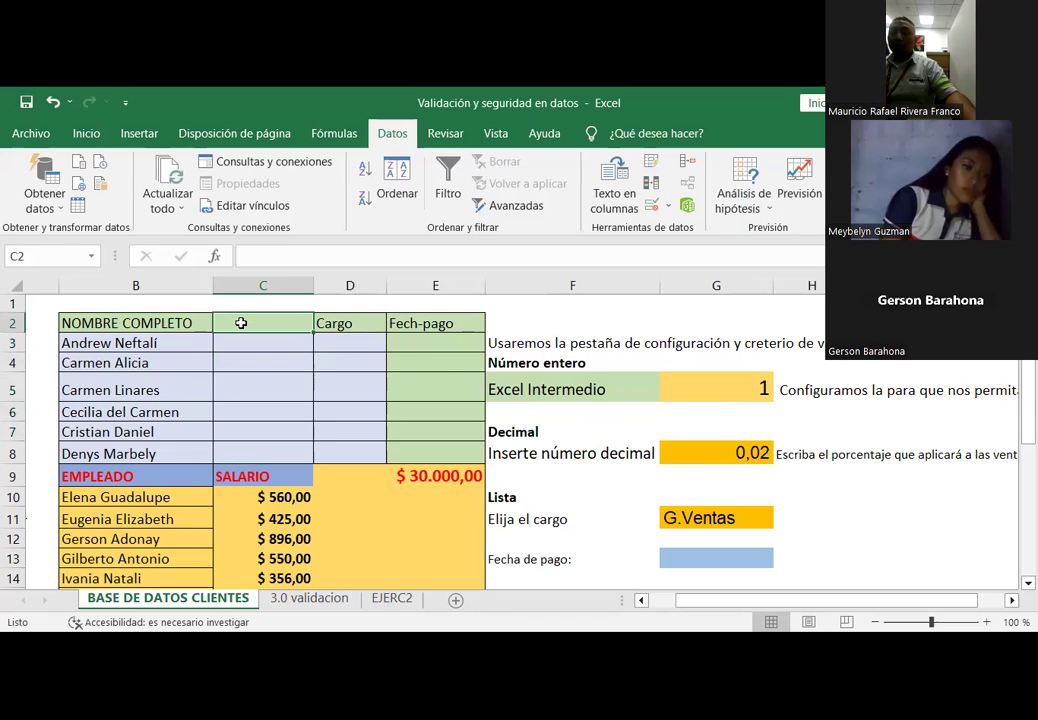
Step: Enter the heading NOTA in C2 and restrict cells C3:C8 to whole numbers (Número entero) between 1 and 10
text(NOTA)
key(Return)
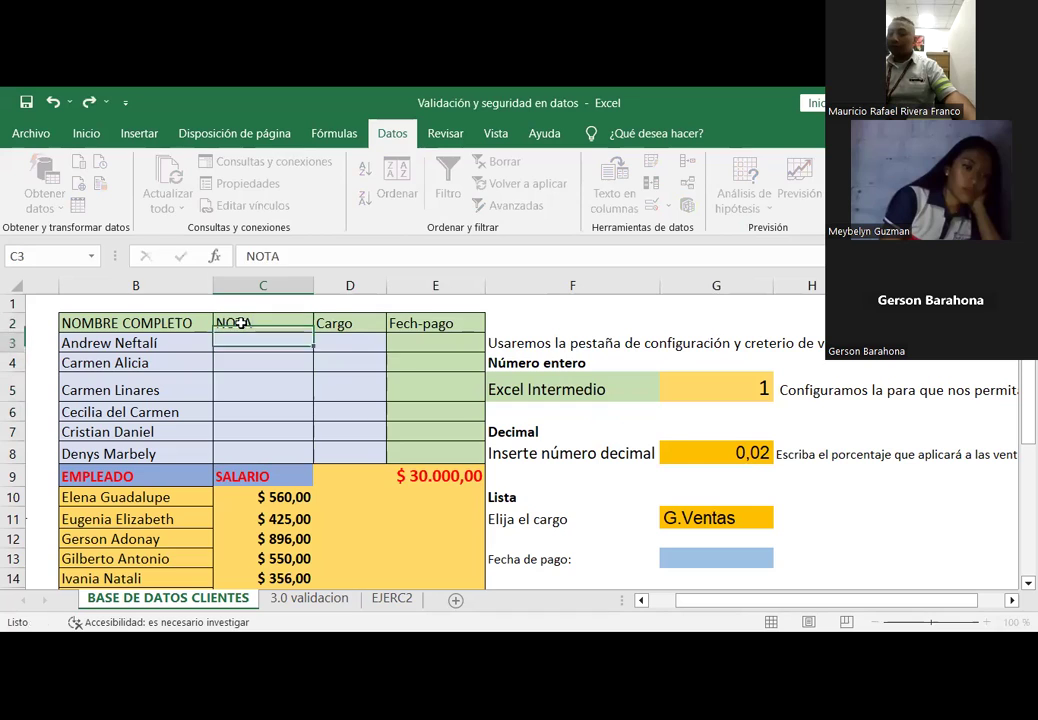
drag(239, 343, 250, 446)
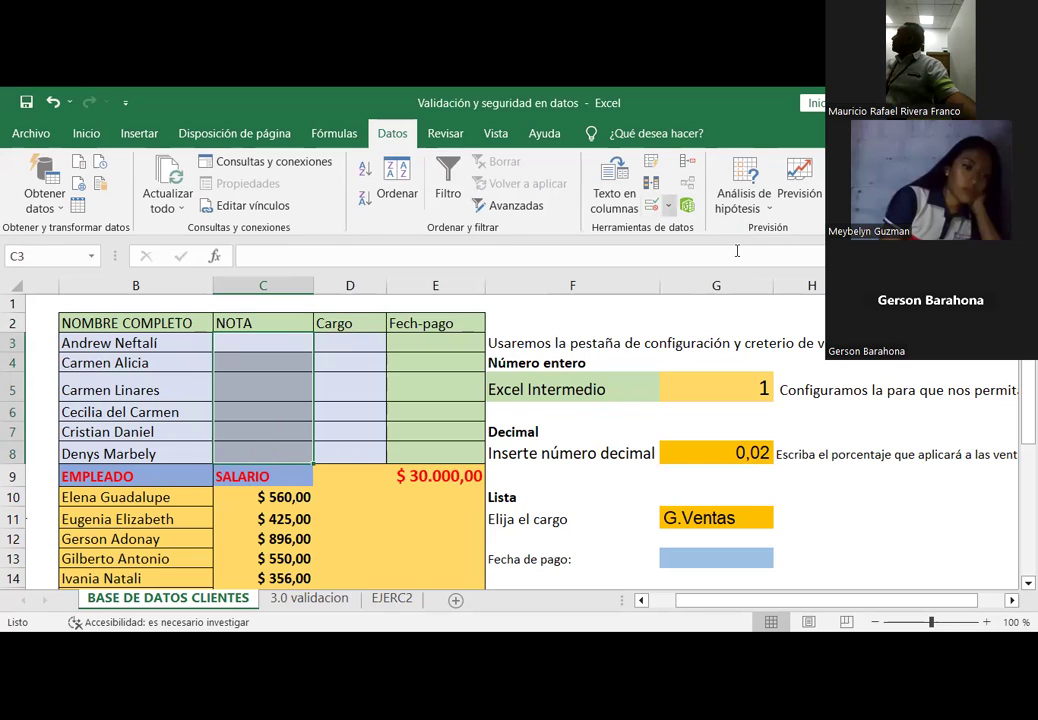
click(668, 205)
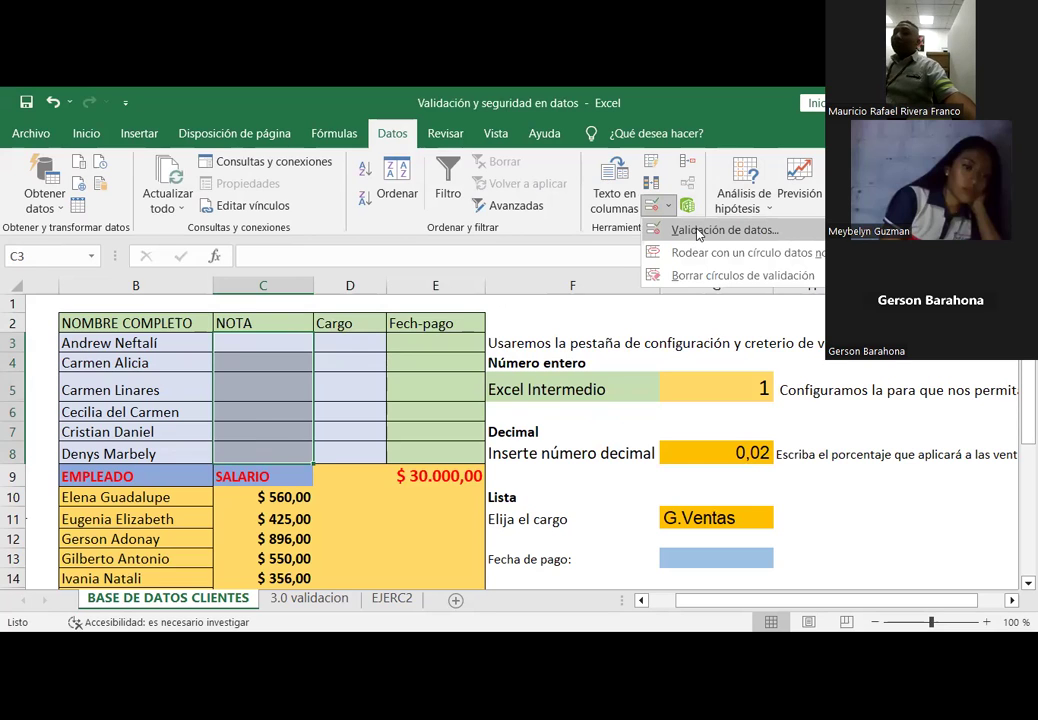
click(698, 231)
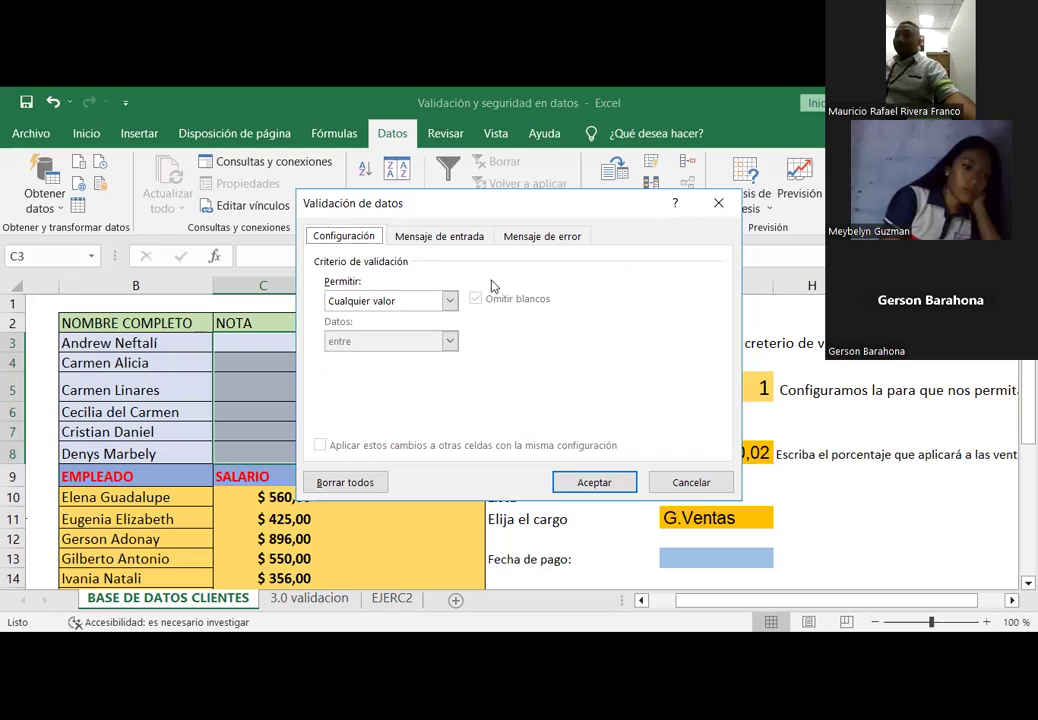
click(449, 302)
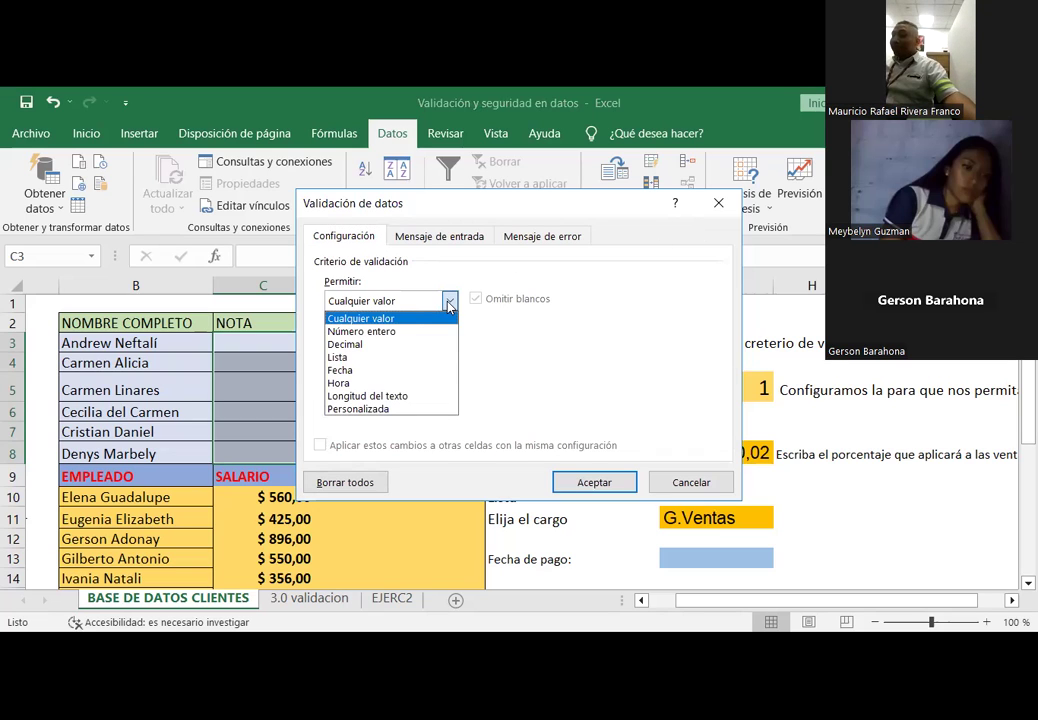
click(382, 331)
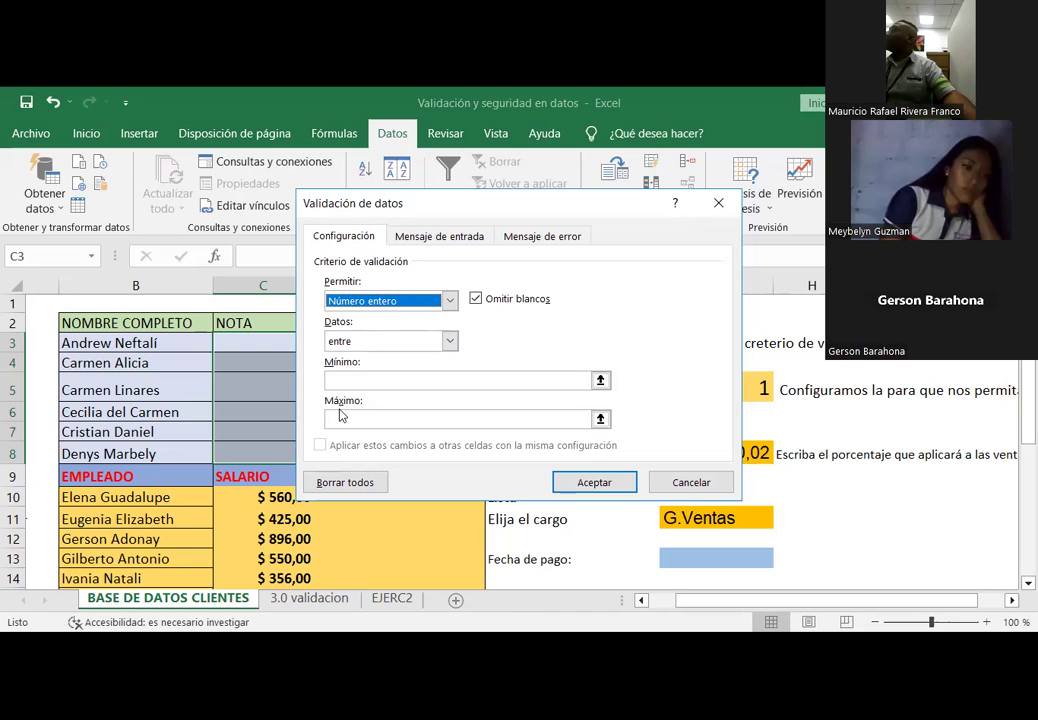
click(354, 382)
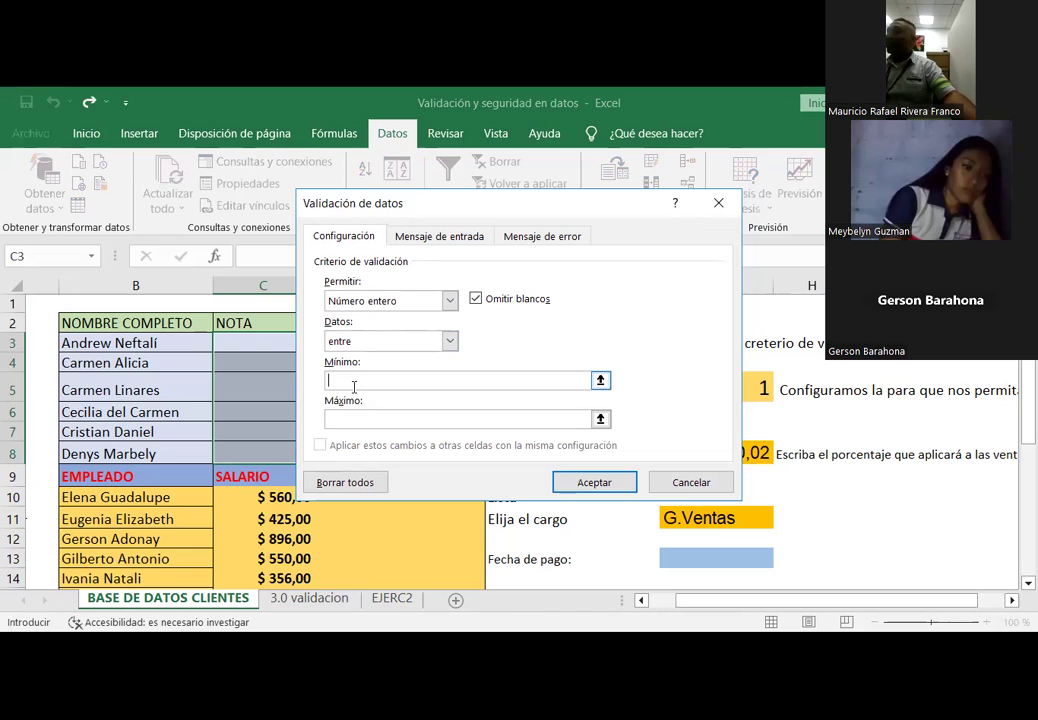
text(1)
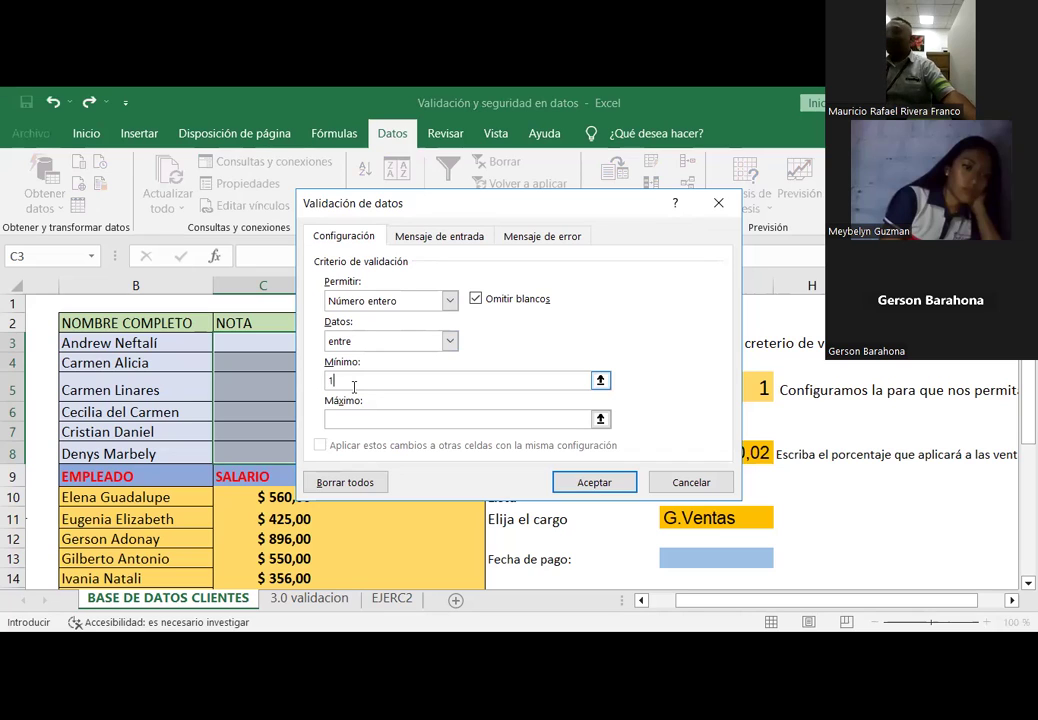
click(348, 419)
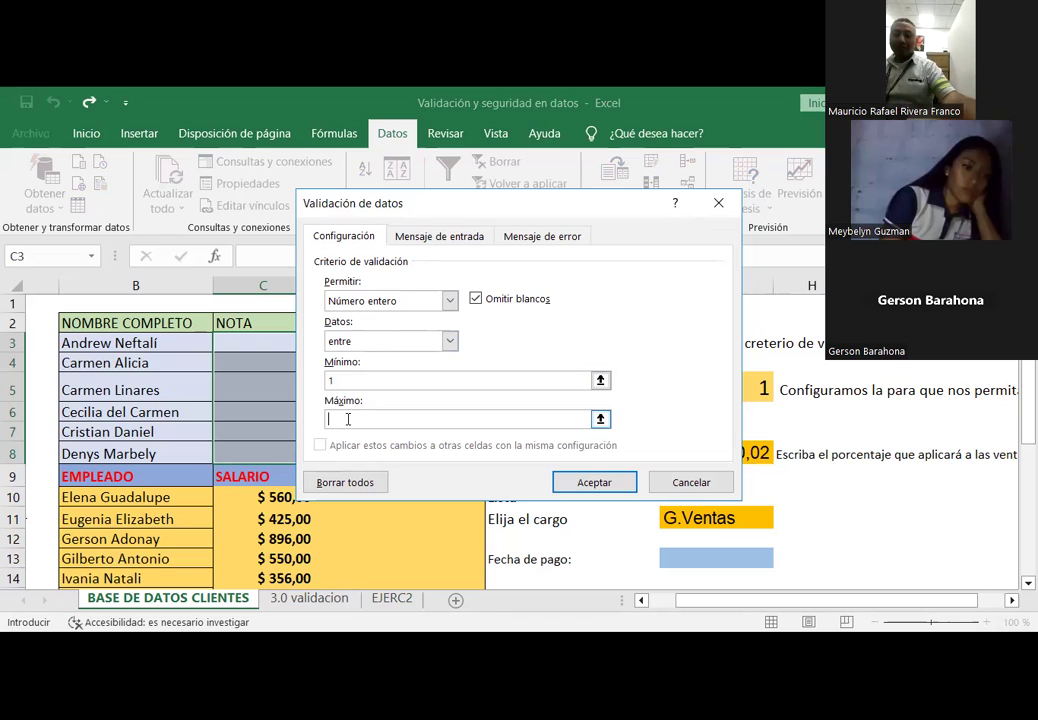
text(10)
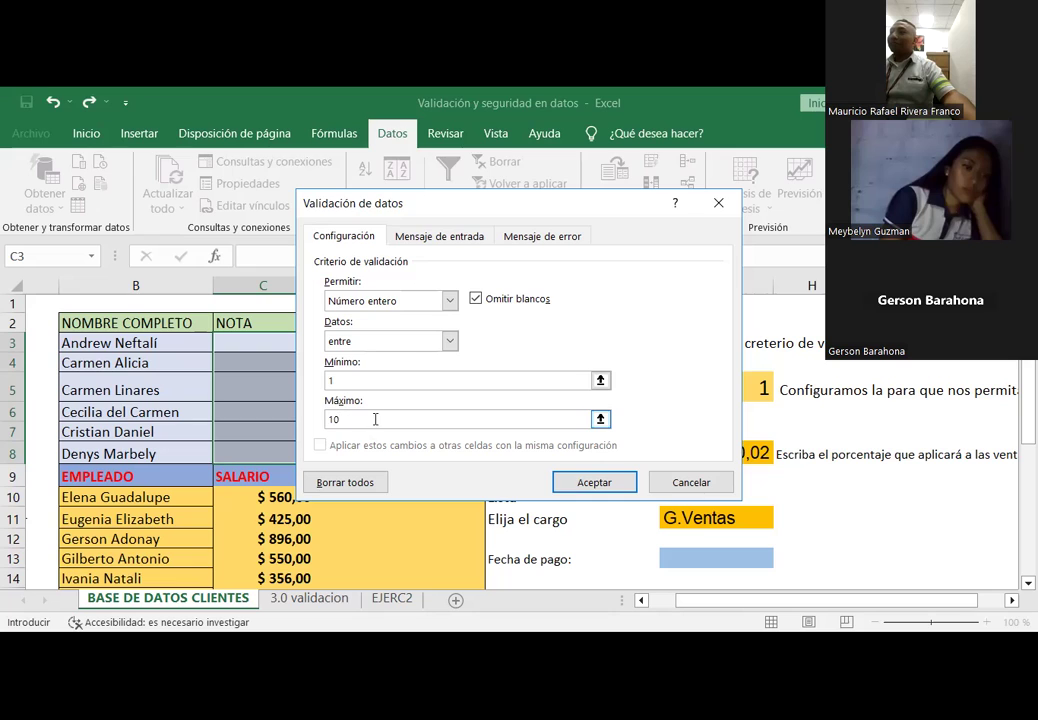
click(572, 485)
Step: Test the NOTA rule with allowed values by entering 1 in C3 and 2 in C4
click(274, 336)
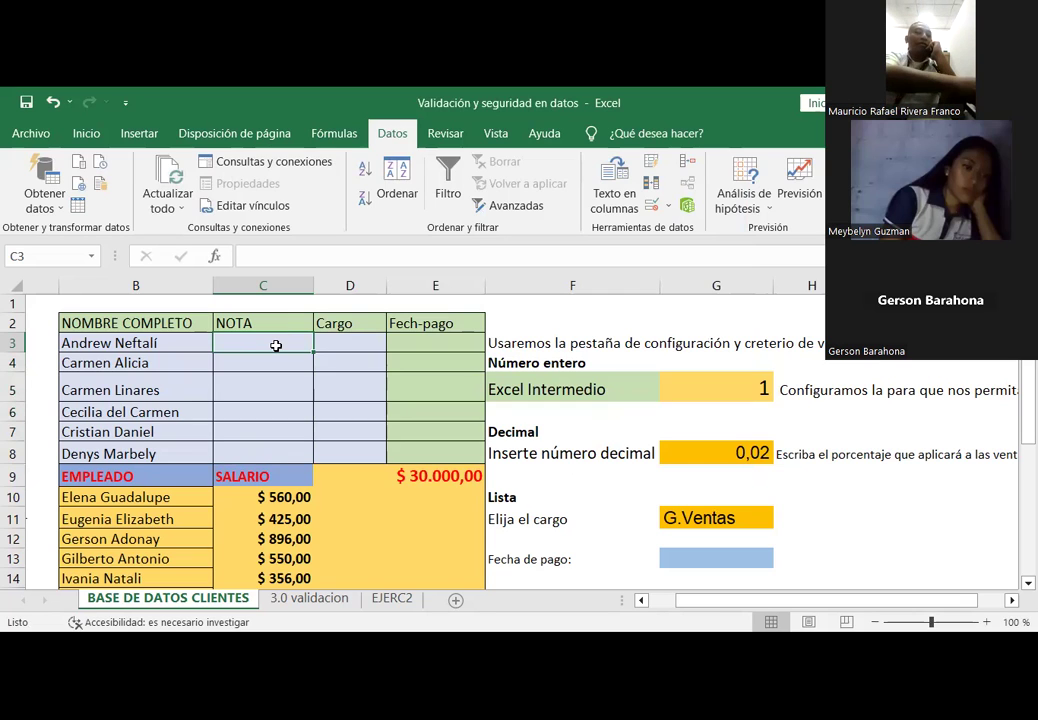
text(1)
key(Return)
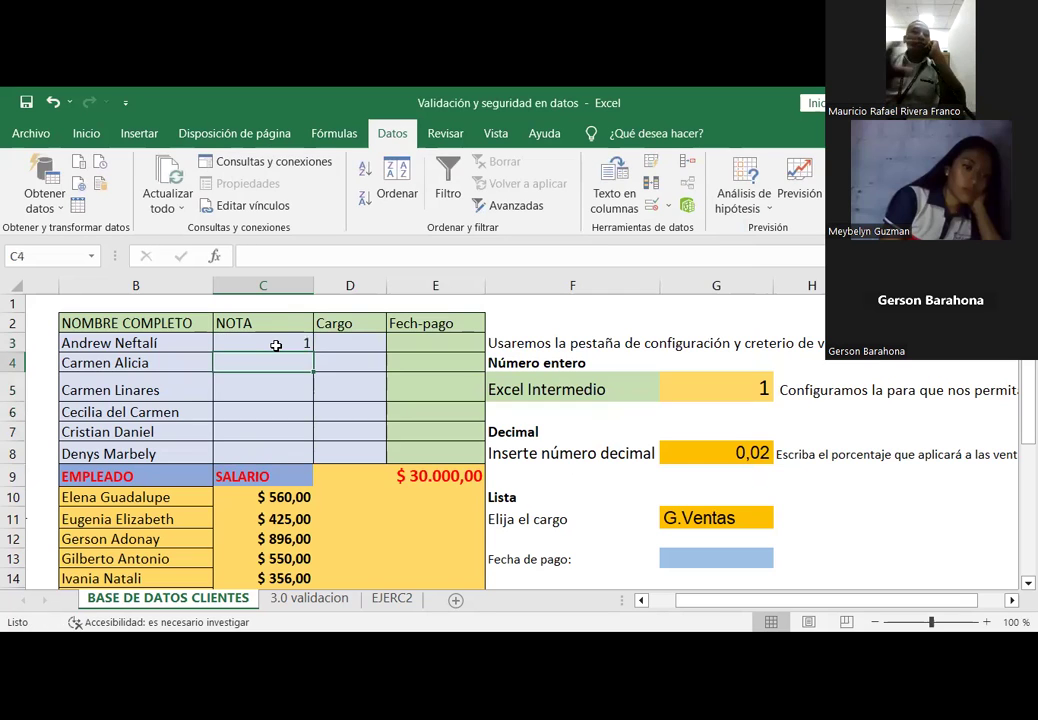
text(2)
key(Return)
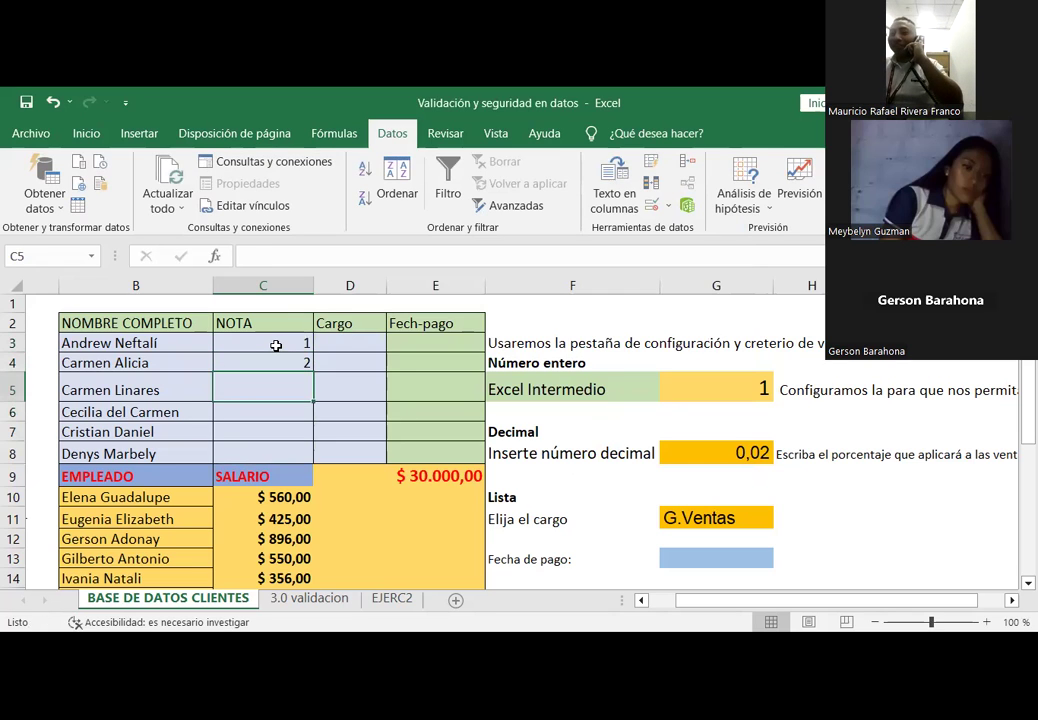
Step: Try to enter the out-of-range value 89 in cell C5 and abandon the entry
text(89)
key(Return)
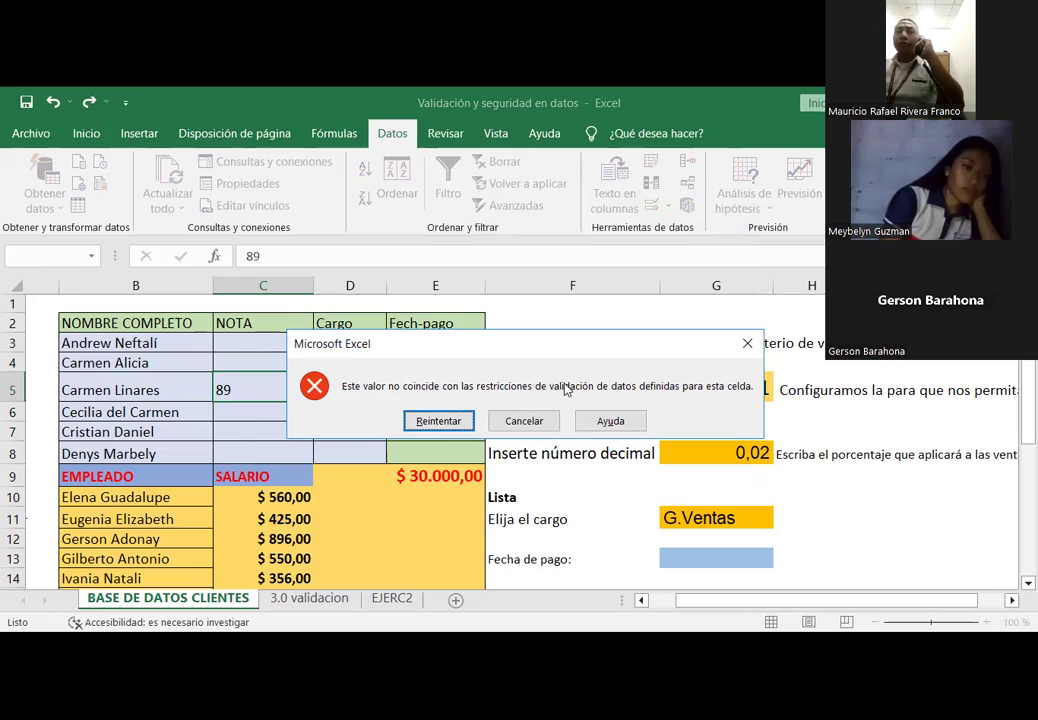
click(437, 421)
text(=C6)
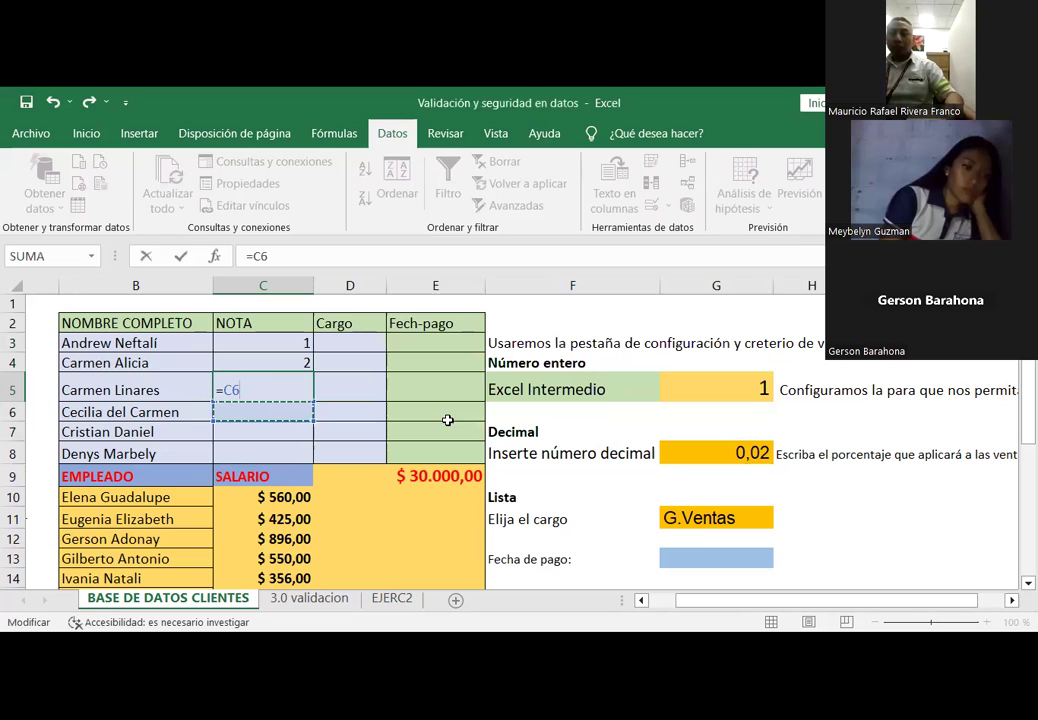
key(Escape)
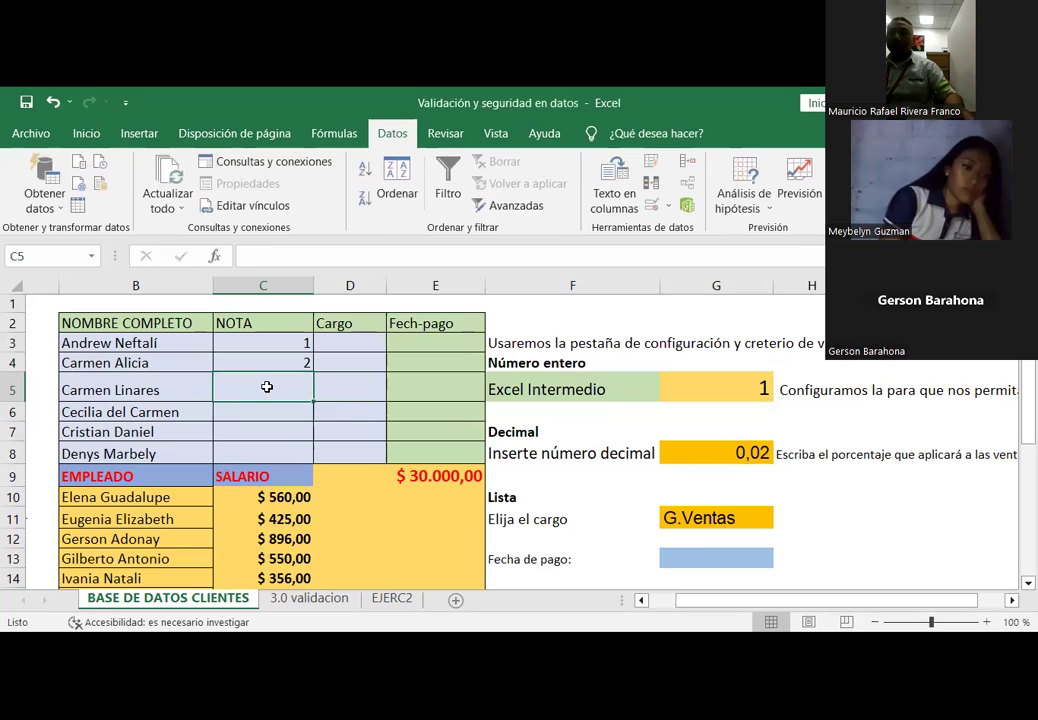
Step: Clear the test values from cells C4 and C3
click(283, 357)
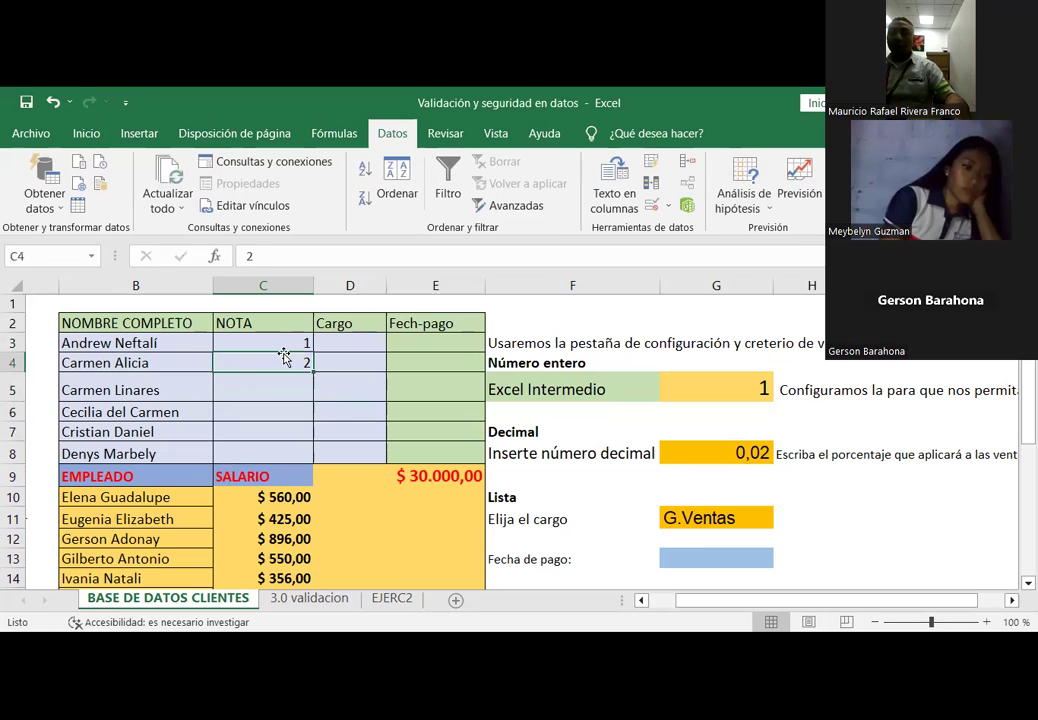
key(Delete)
click(287, 342)
key(Delete)
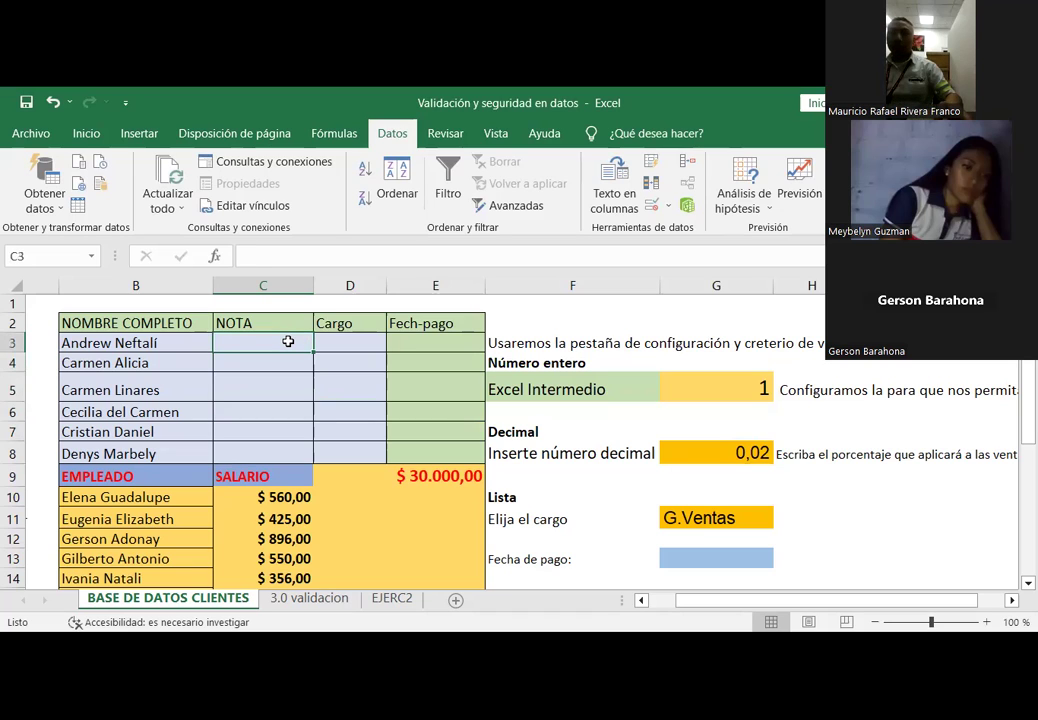
Step: Add a data validation input message to cells C3:C8 with the title DETENTE and the text "Escriba vlor correcto"
drag(288, 342, 276, 451)
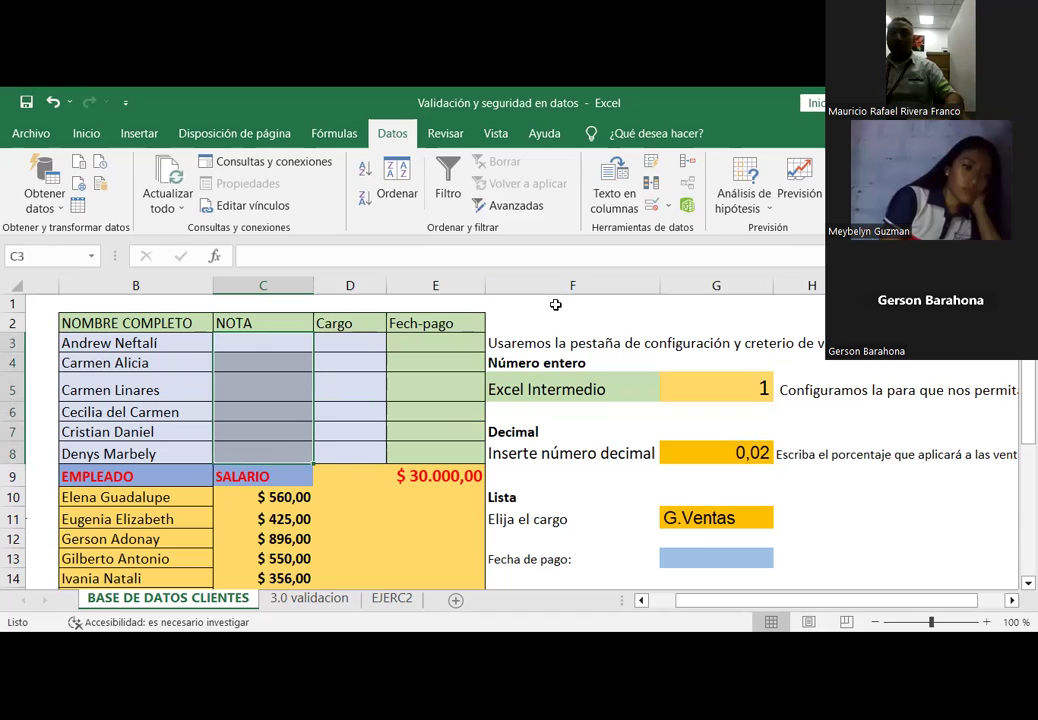
click(668, 205)
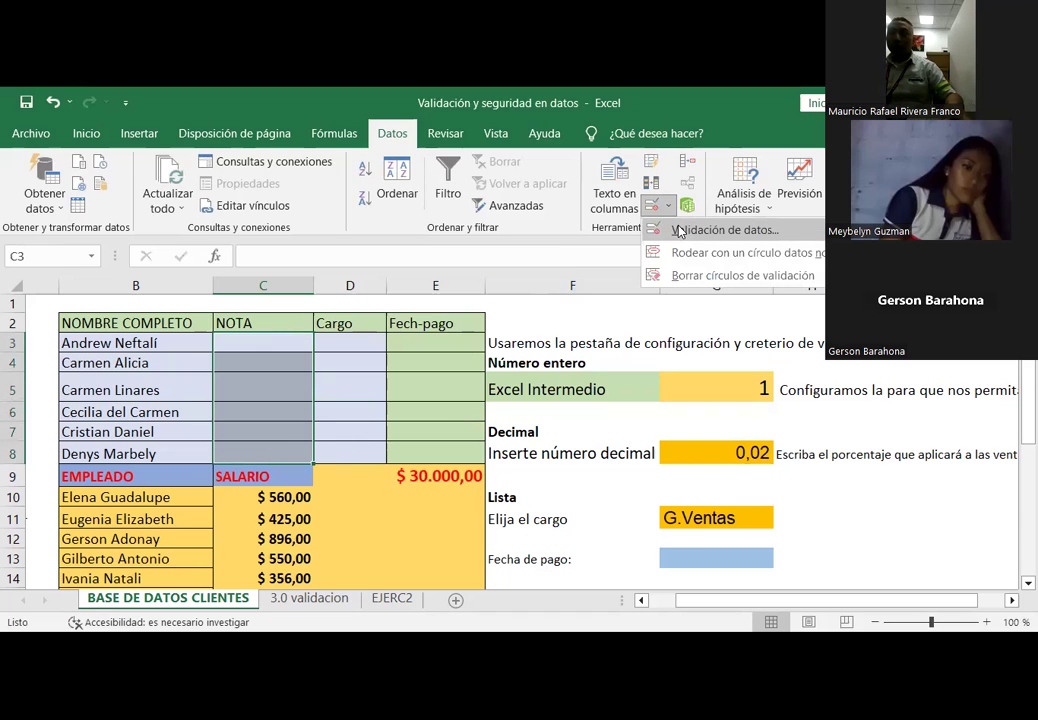
click(678, 232)
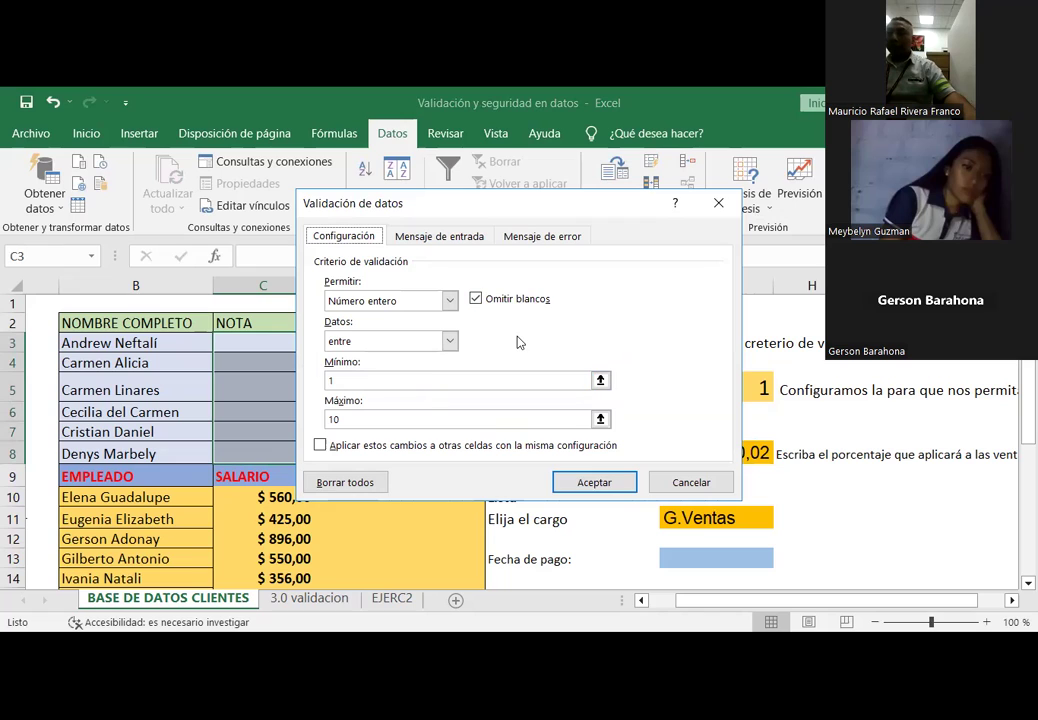
click(433, 240)
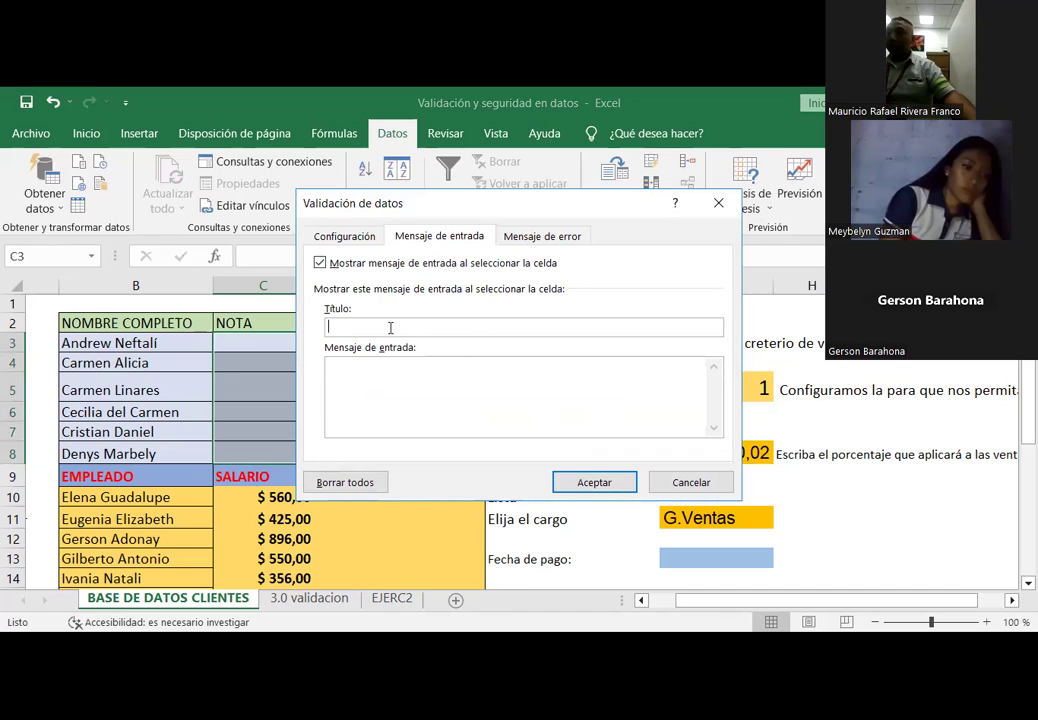
text(DETENTE)
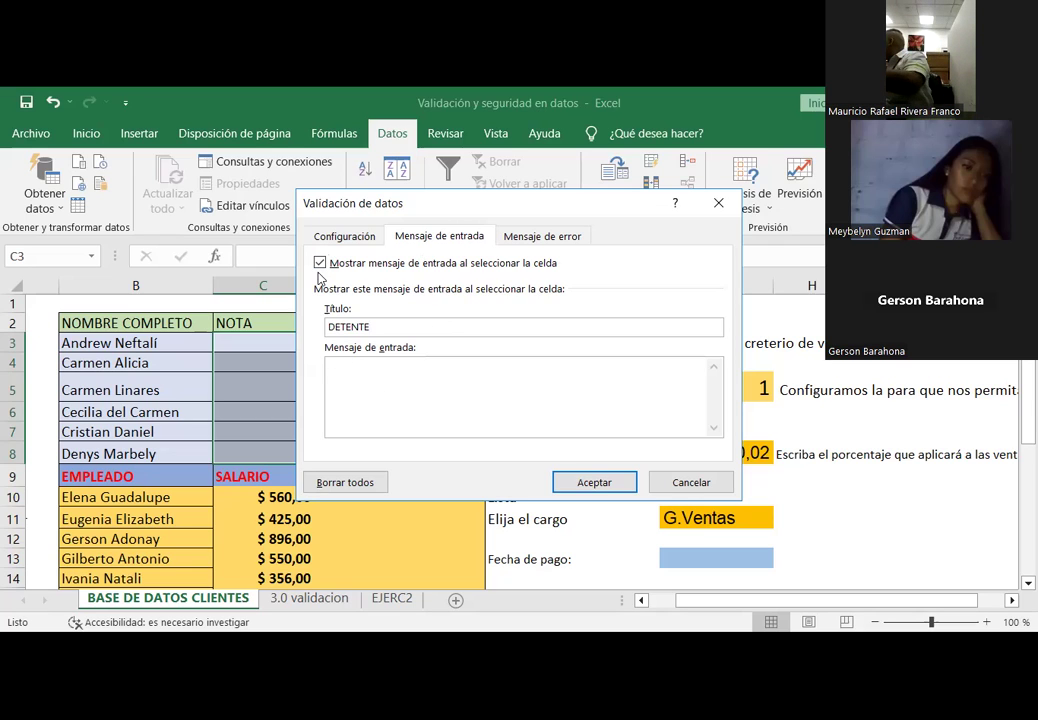
click(401, 373)
text(ES)
key(BackSpace)
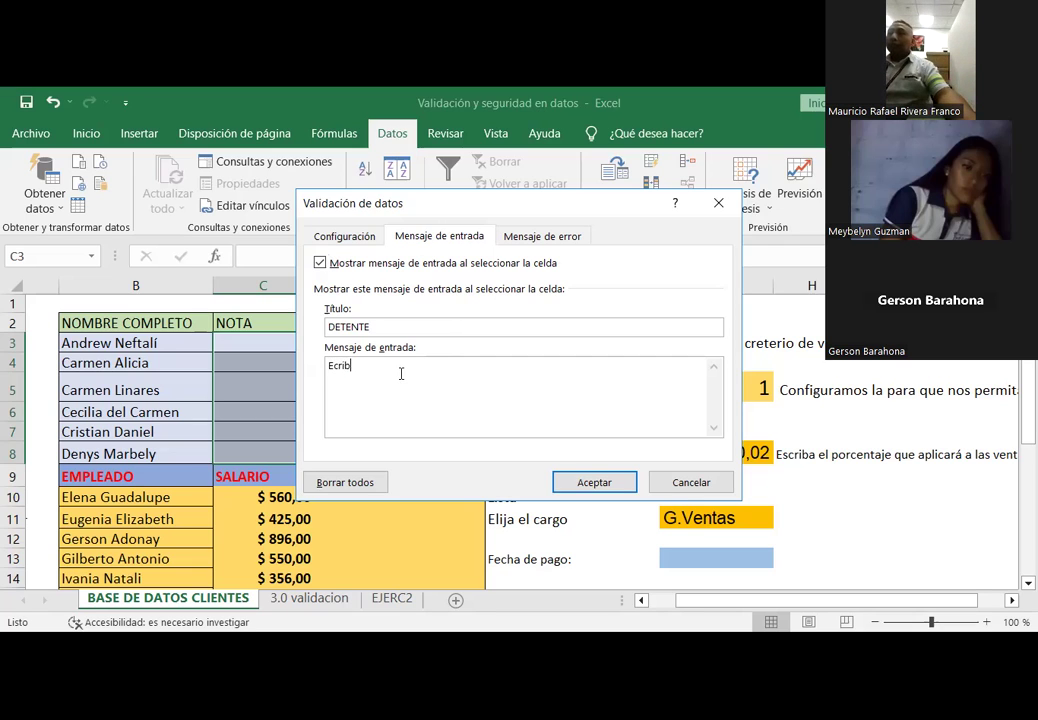
text(criba)
key(BackSpace)
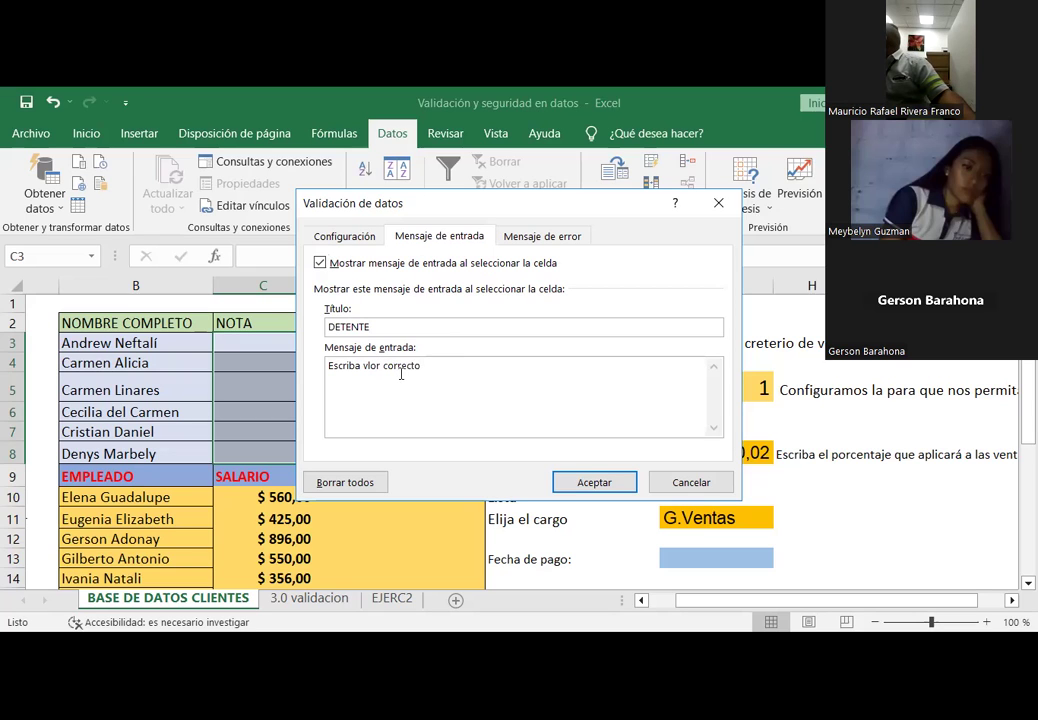
click(591, 482)
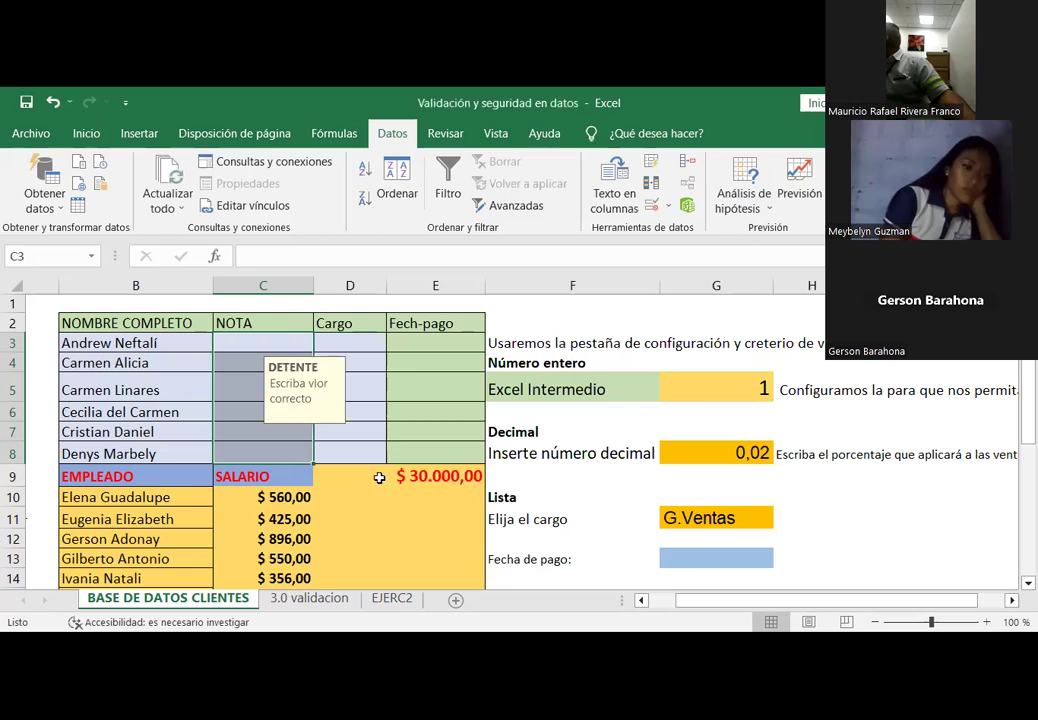
Step: Check where the input message shows by comparing cell C3 with cells D4 and E3
click(271, 345)
click(379, 357)
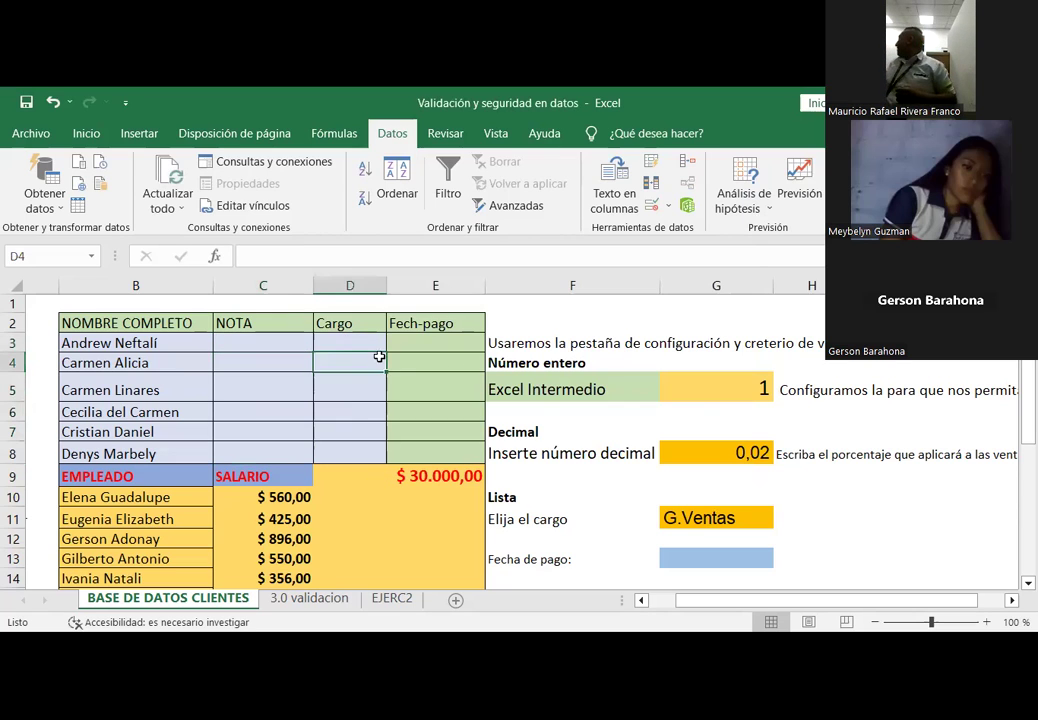
click(443, 342)
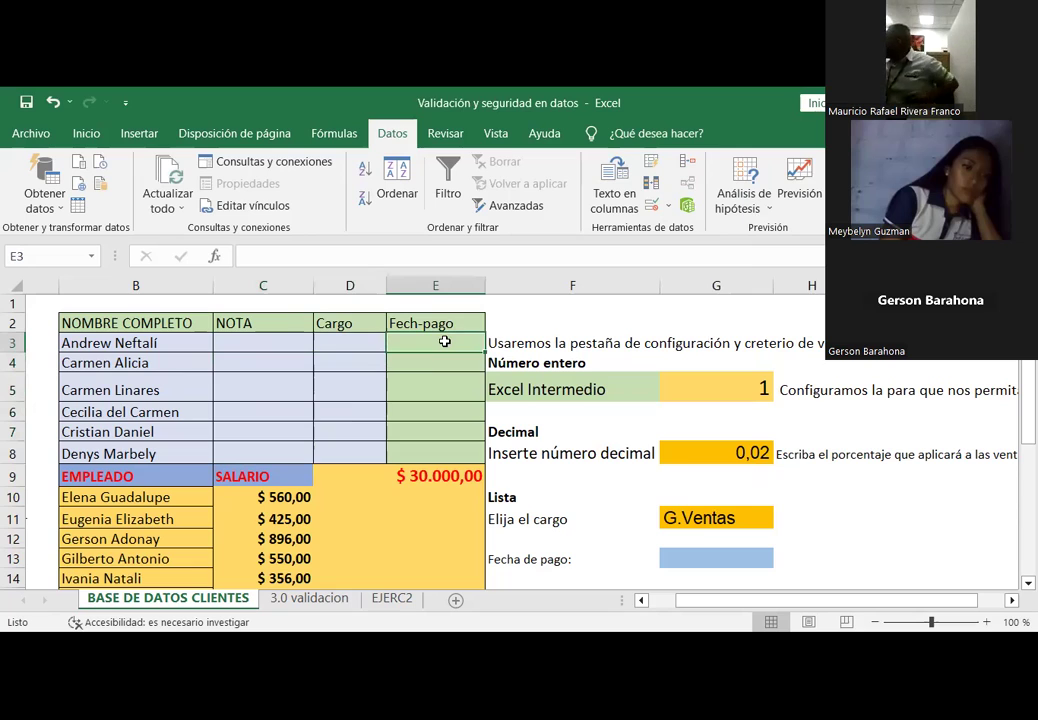
Step: Enter the grades 6, 5, 7 and 8 in cells C3 to C6 of the NOTA column
click(262, 342)
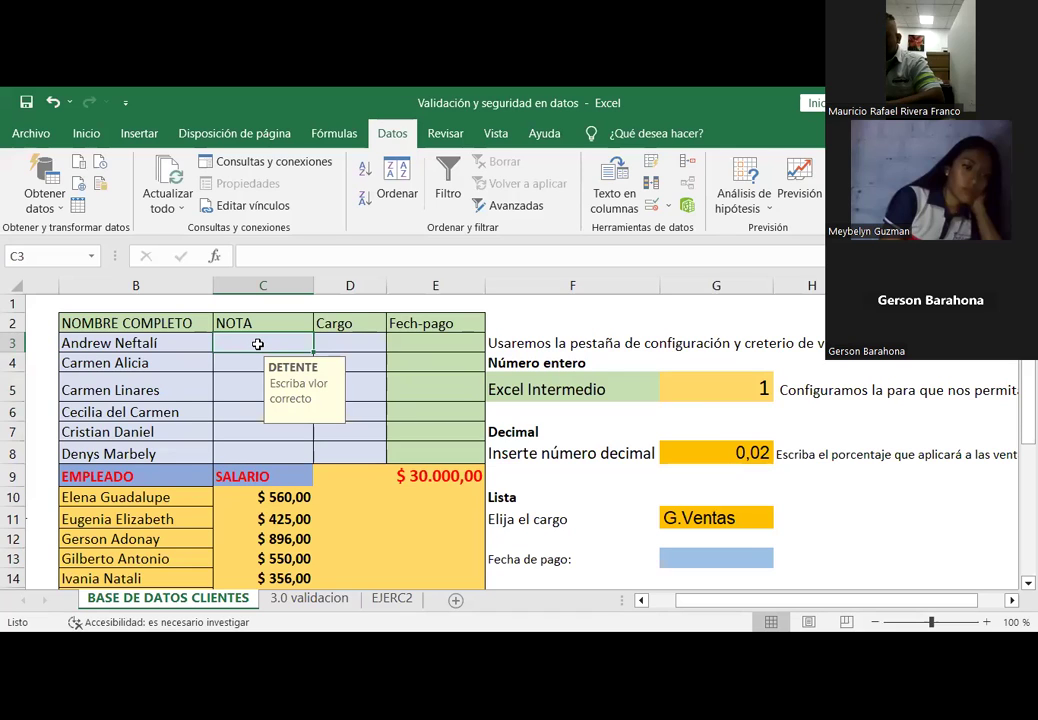
text(6)
key(Return)
text(5)
key(Return)
text(7)
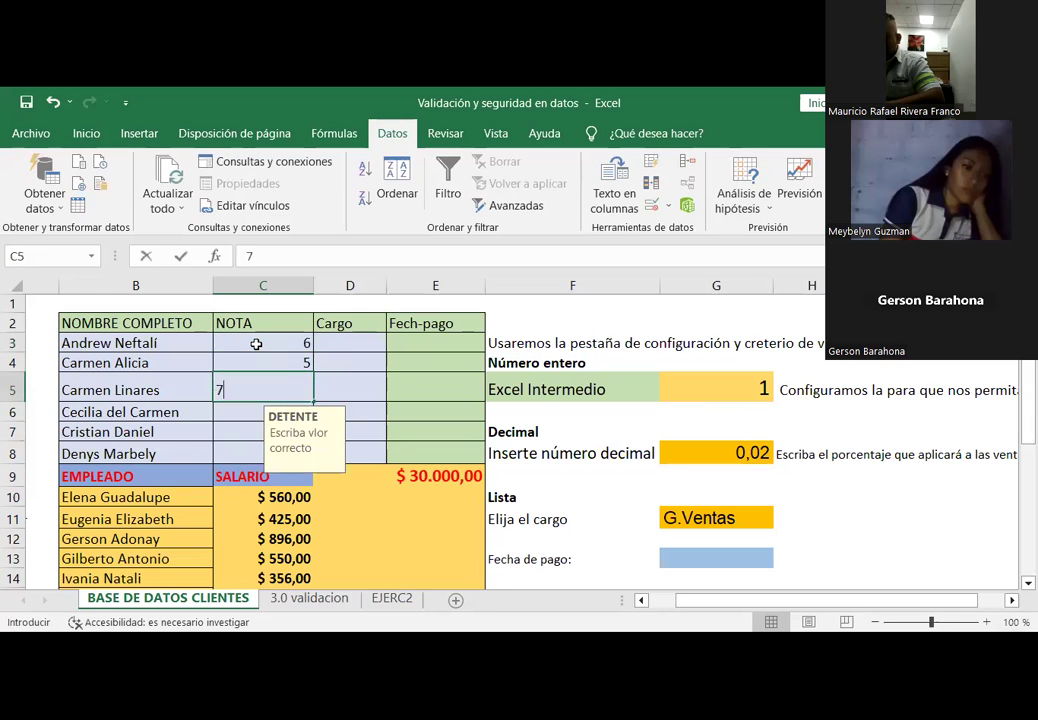
key(Return)
text(8)
key(Return)
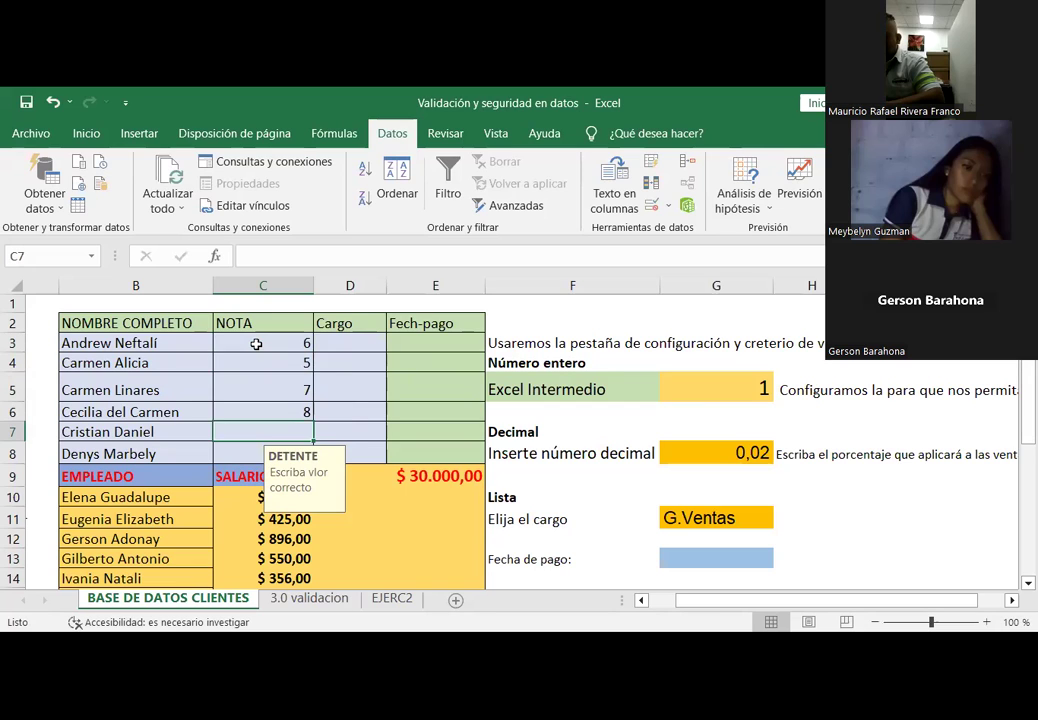
Step: Try to enter the grade 12 in cell C7 and cancel the entry
text(12)
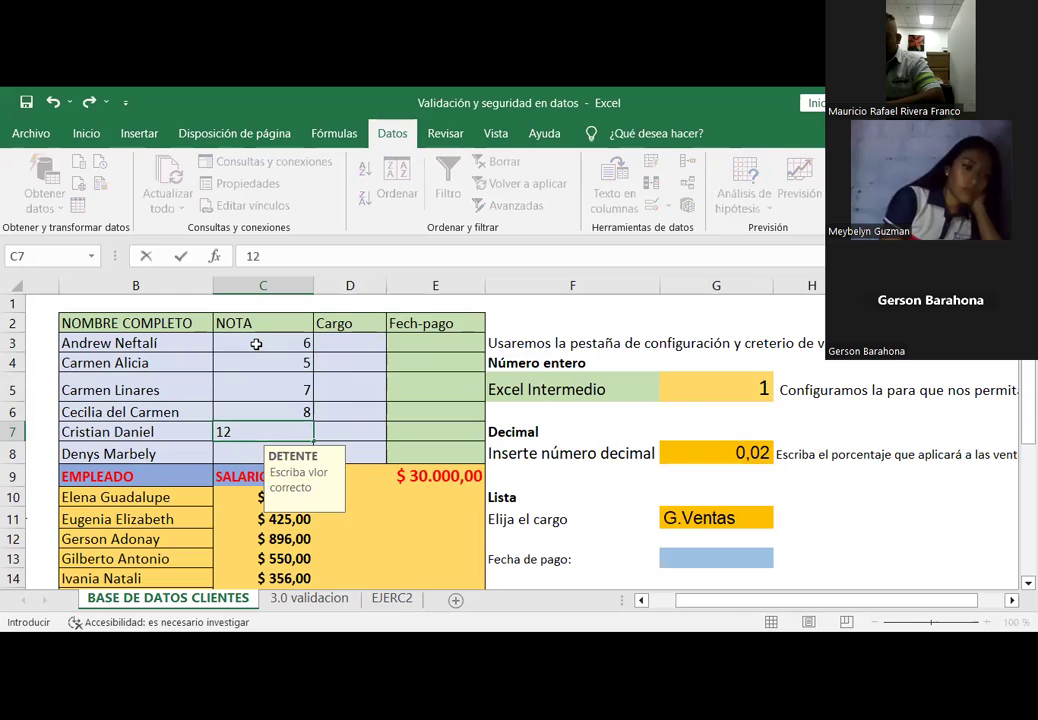
key(Return)
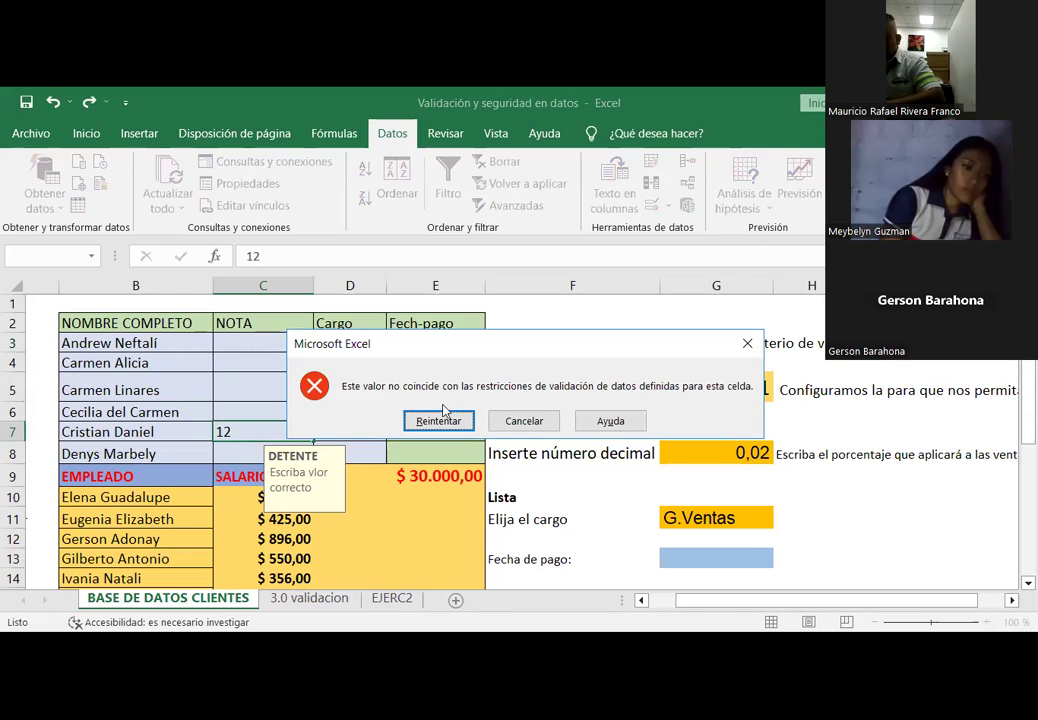
click(509, 423)
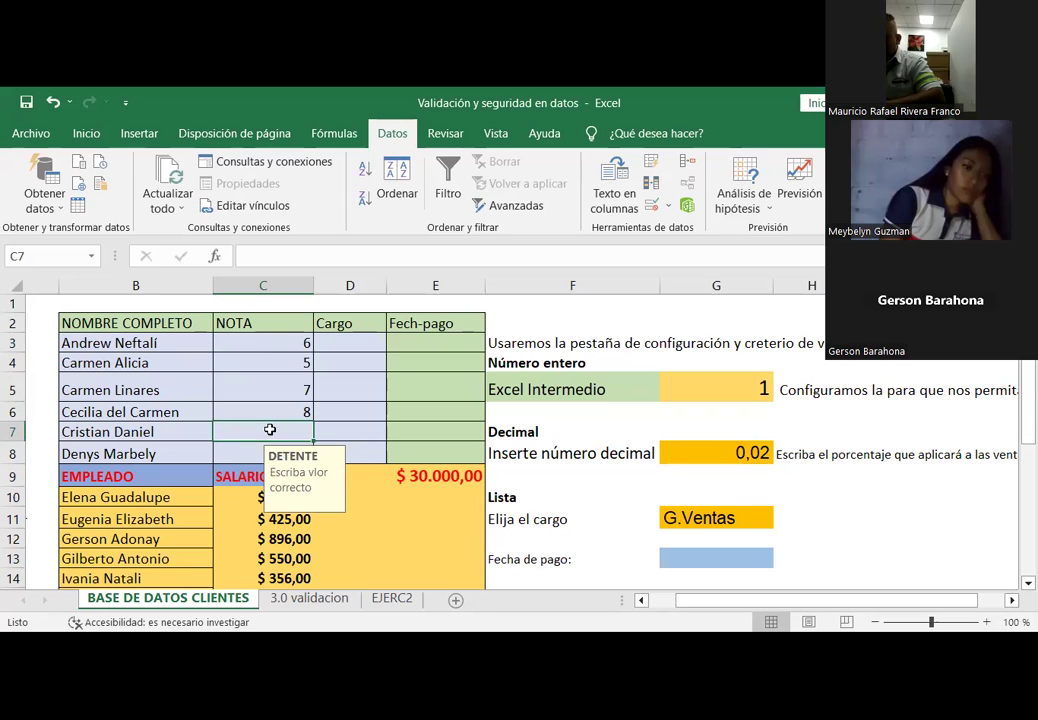
Step: Enter the grade 10 in cell C7 of the NOTA column
text(10)
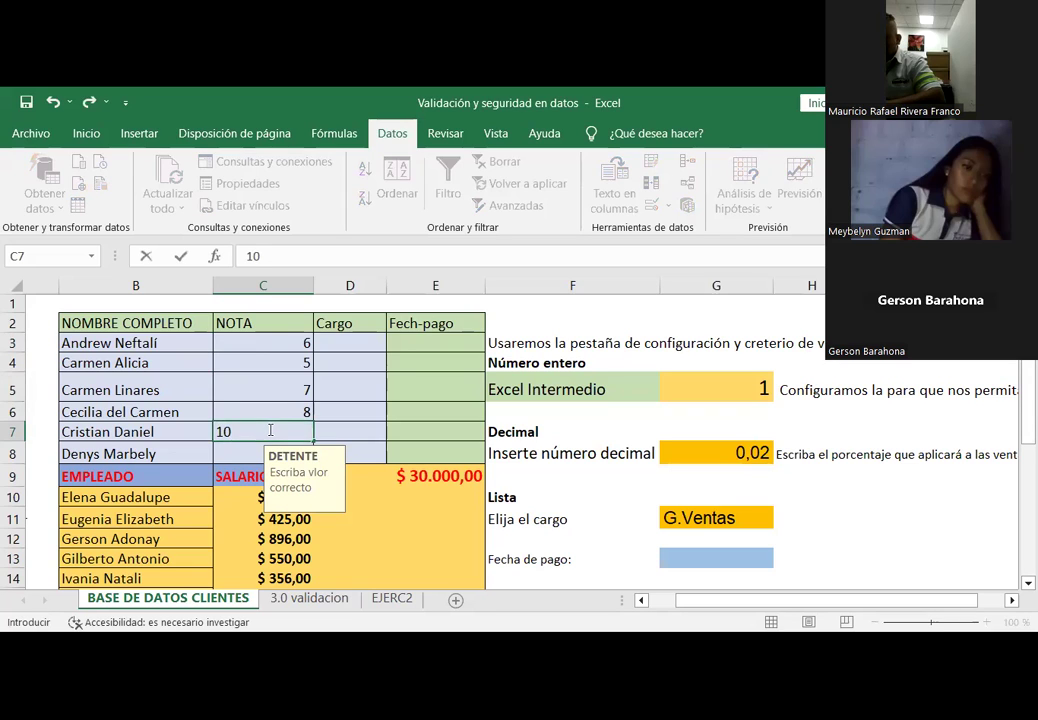
key(Return)
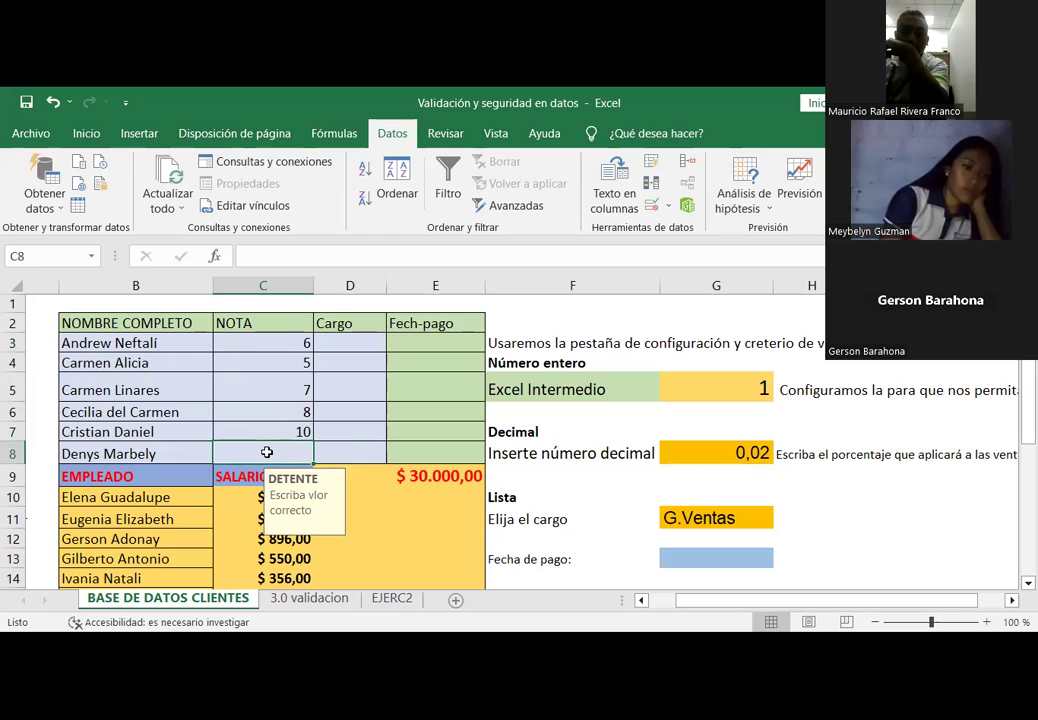
Step: Set the data validation error alert style of cells C3:C8 to Advertencia
drag(276, 342, 272, 447)
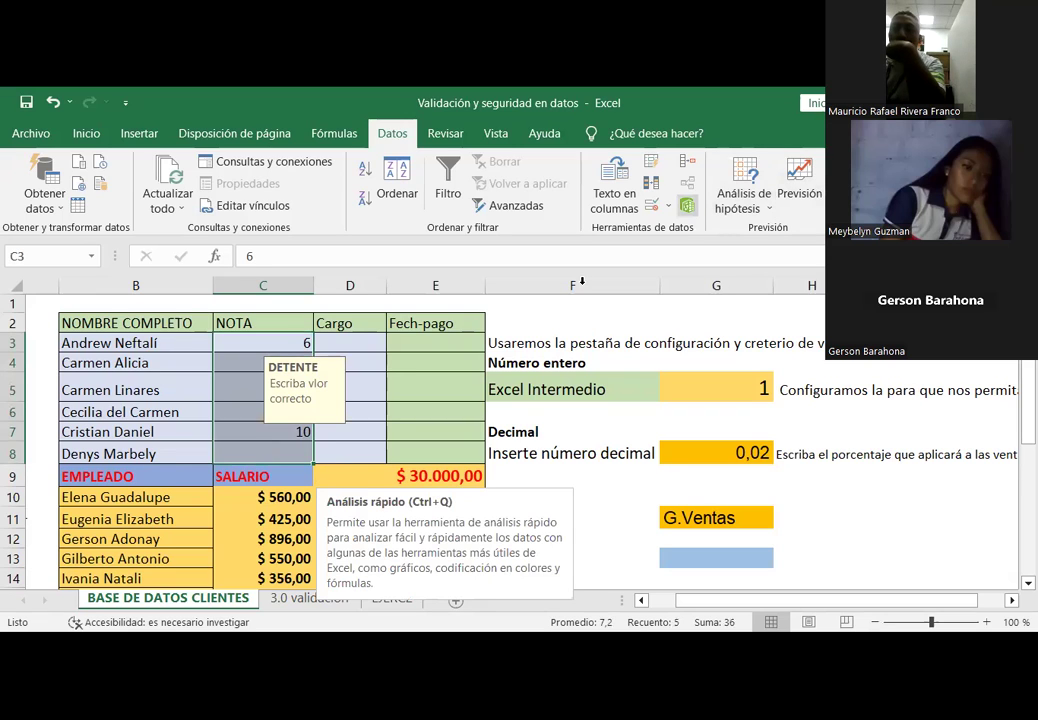
click(668, 205)
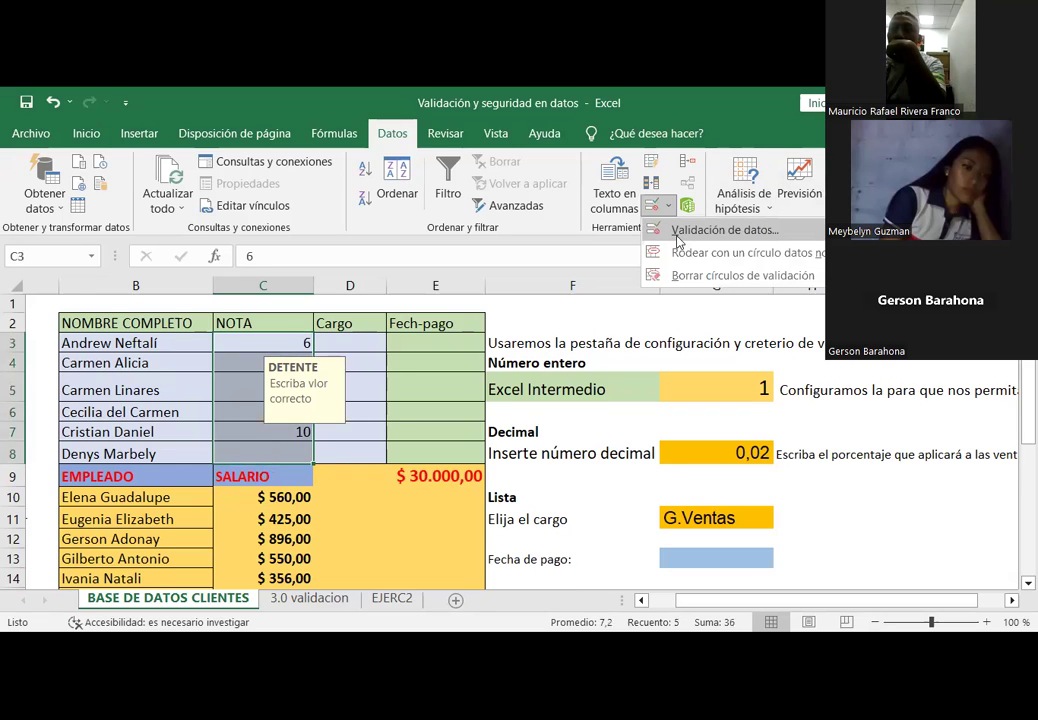
click(722, 230)
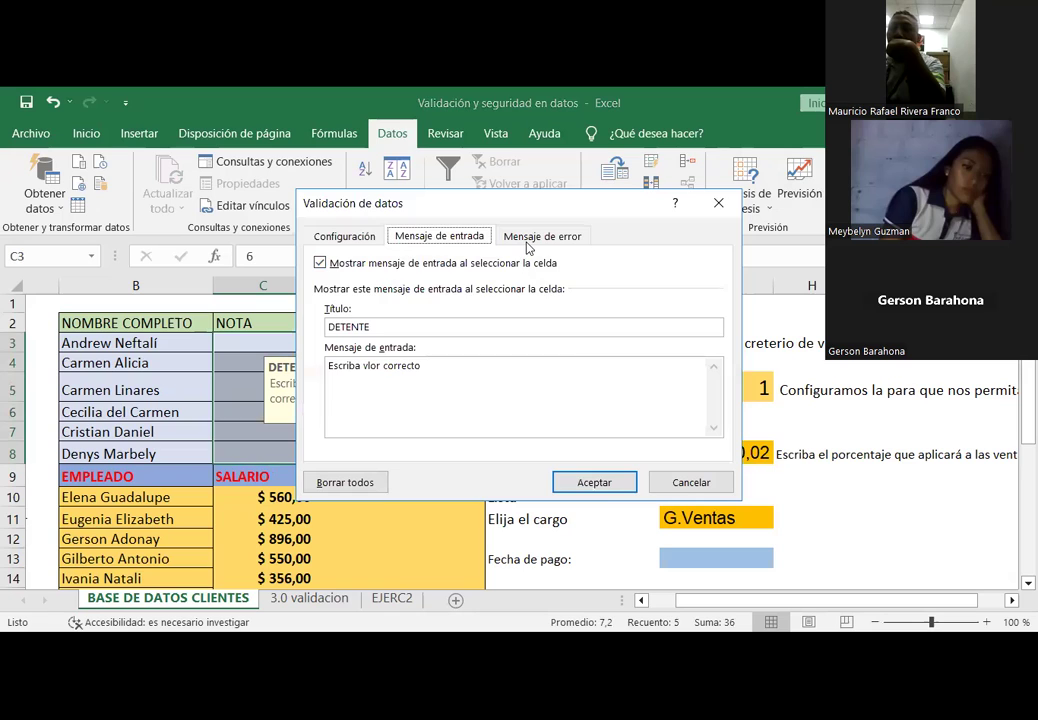
click(527, 240)
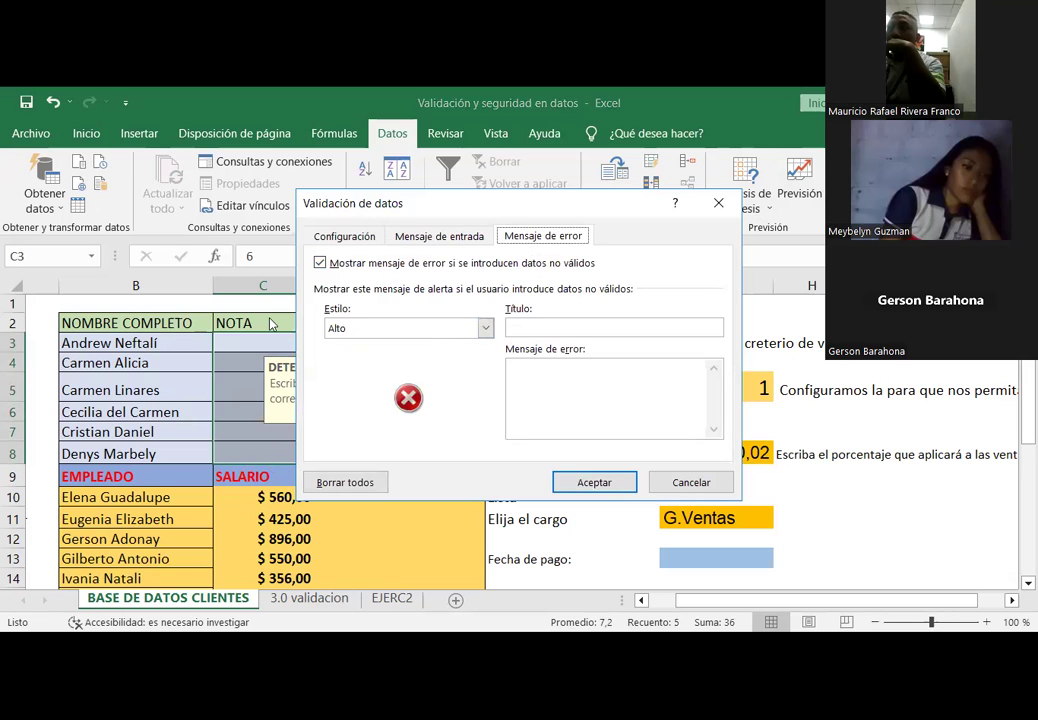
click(484, 330)
click(396, 359)
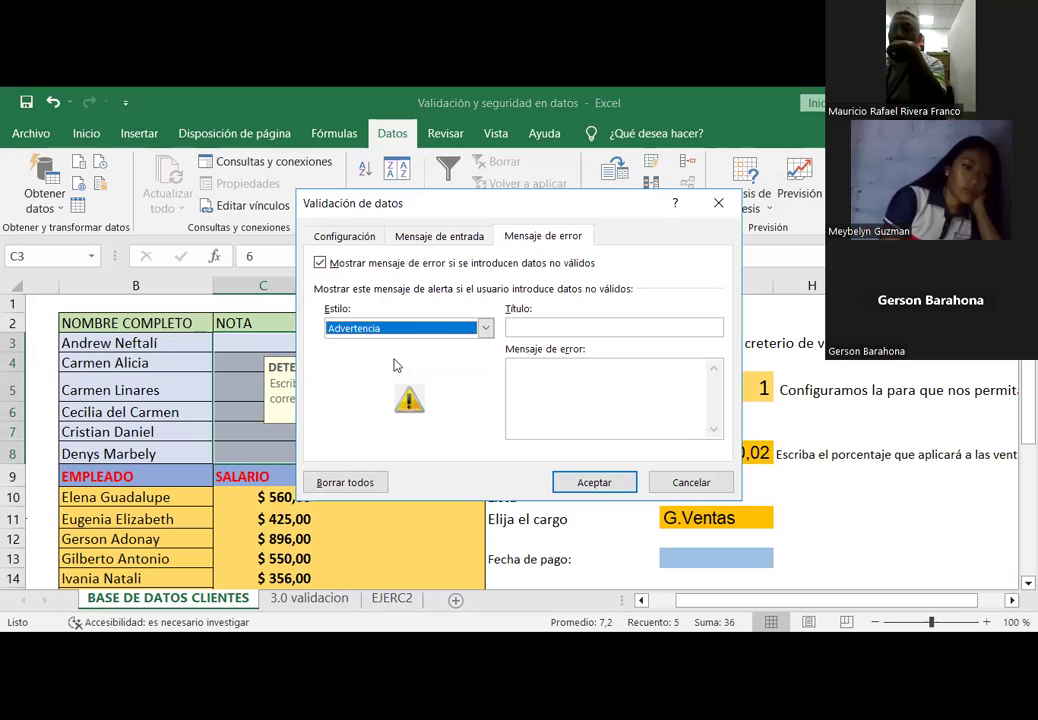
key(alt+Down)
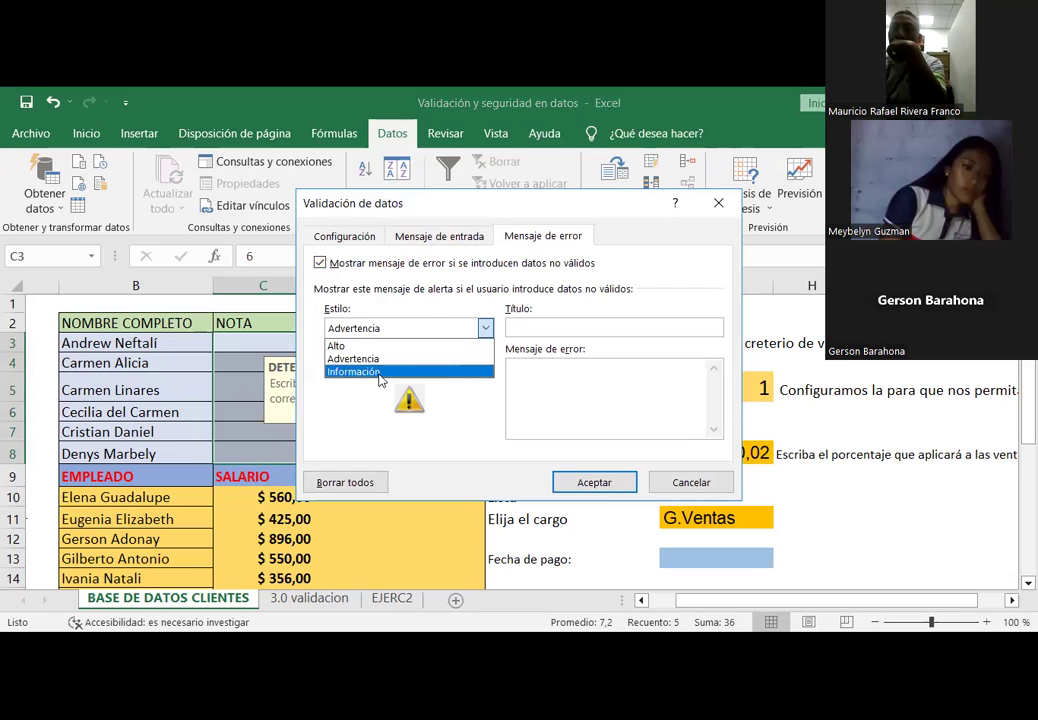
click(380, 372)
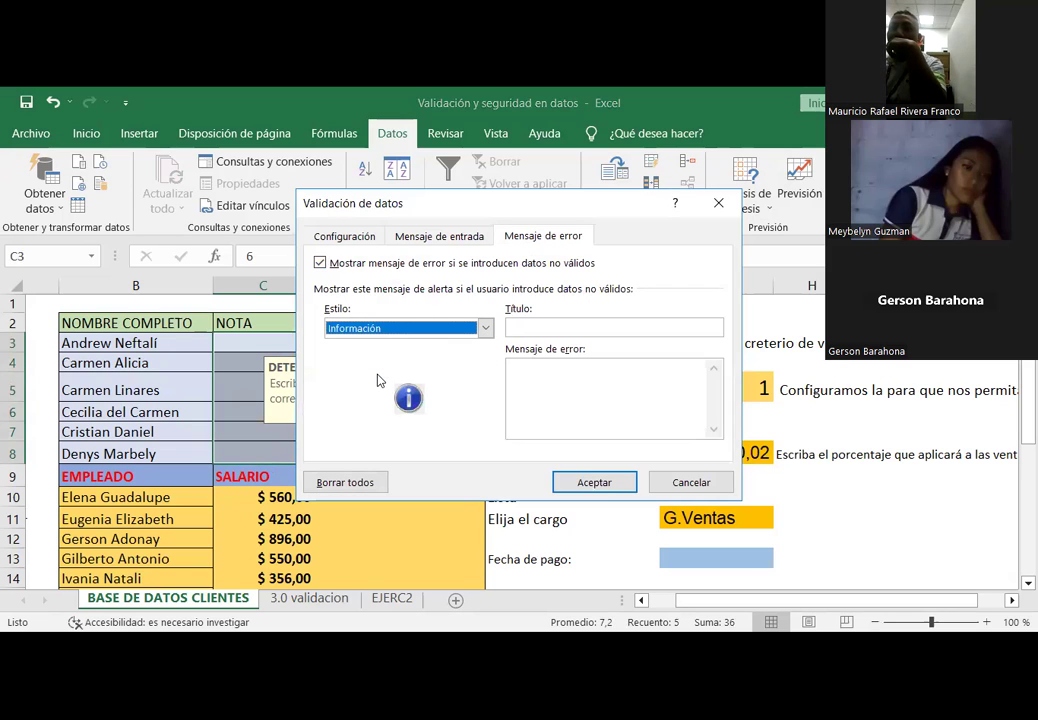
click(486, 329)
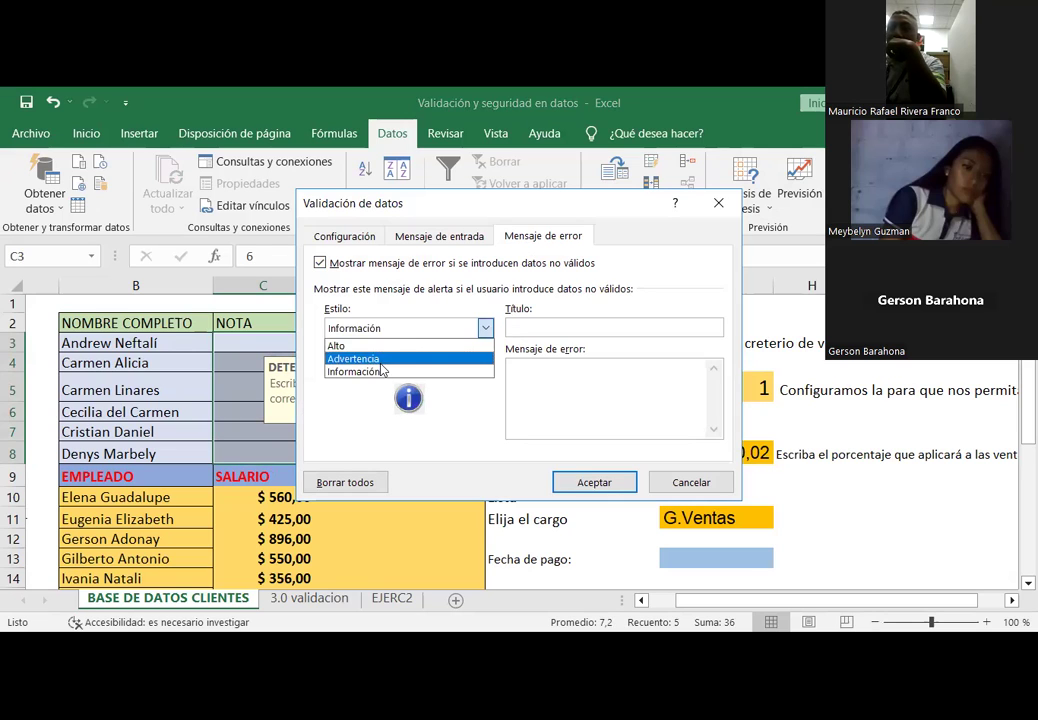
click(380, 356)
Step: Add the error message "Por favor del 1 al 10" to the alert and apply the validation
click(557, 383)
text(por)
key(BackSpace)
key(BackSpace)
key(BackSpace)
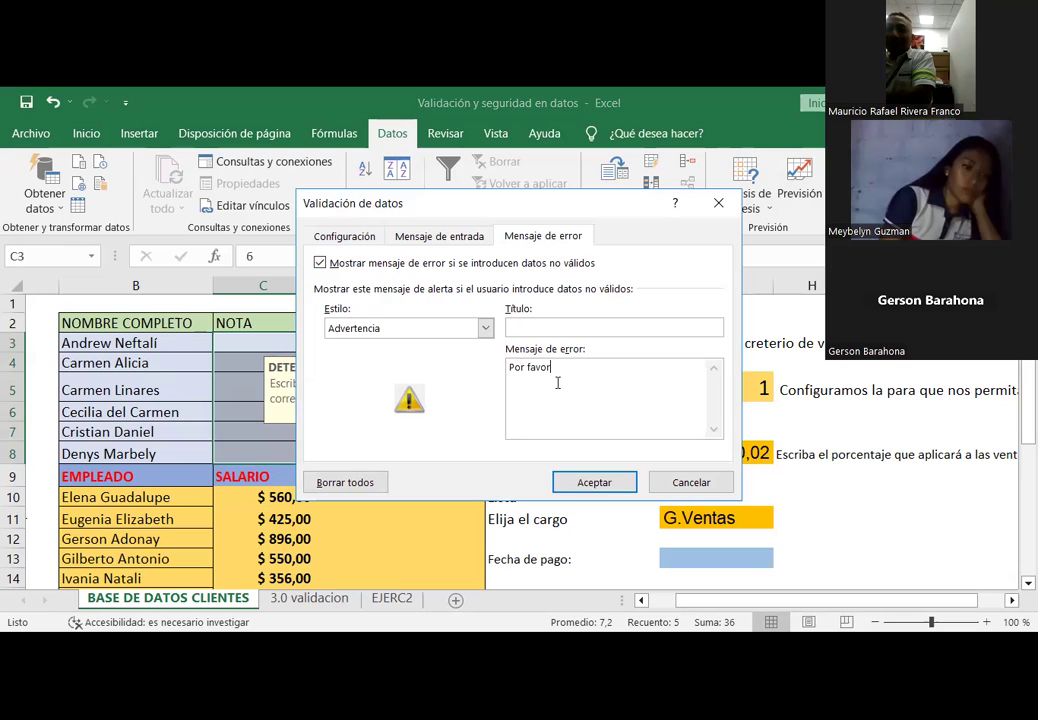
text(Por favor del 1 al 10)
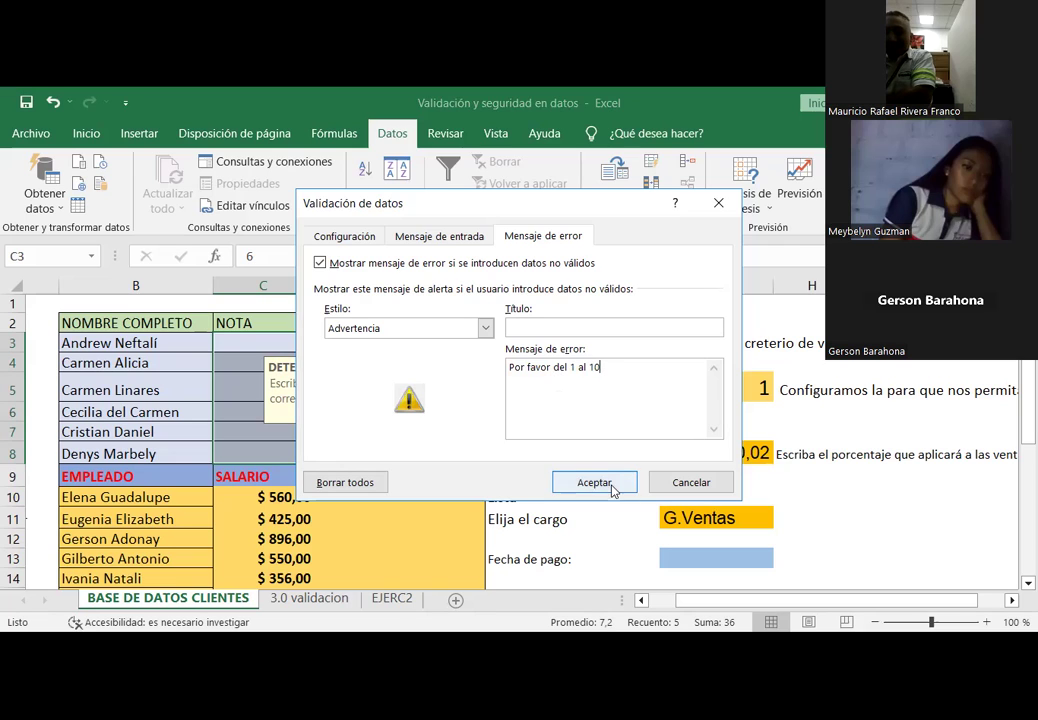
drag(607, 477, 367, 485)
key(Return)
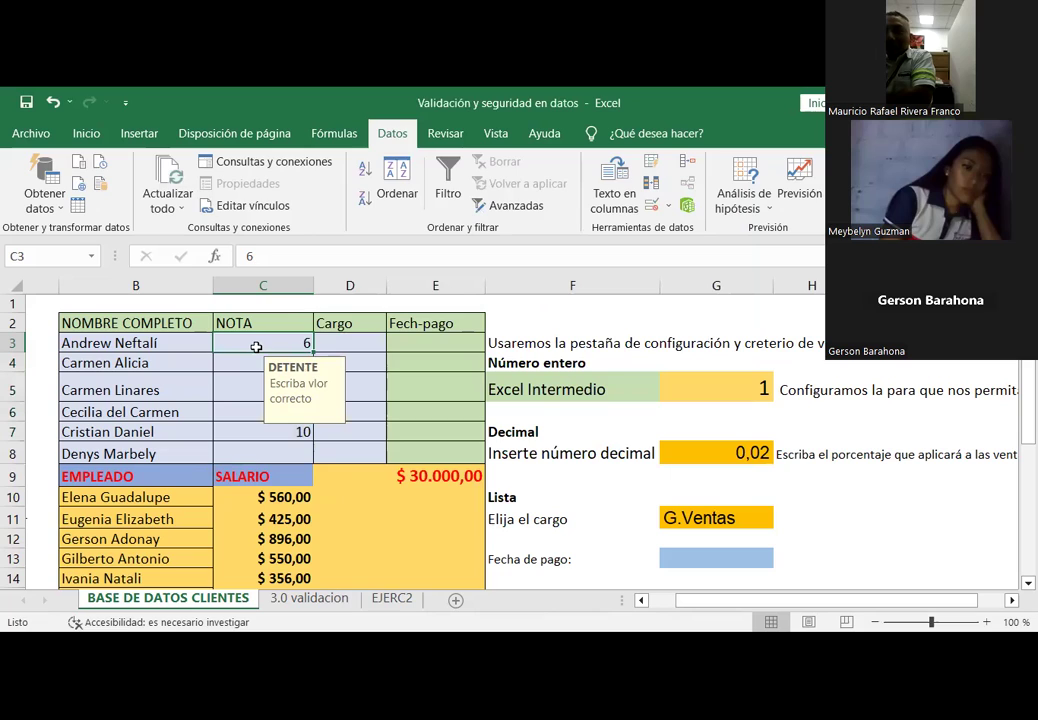
Step: Enter the out-of-range grade 12 in cell C3 and accept the value despite the warning
text(12)
key(Return)
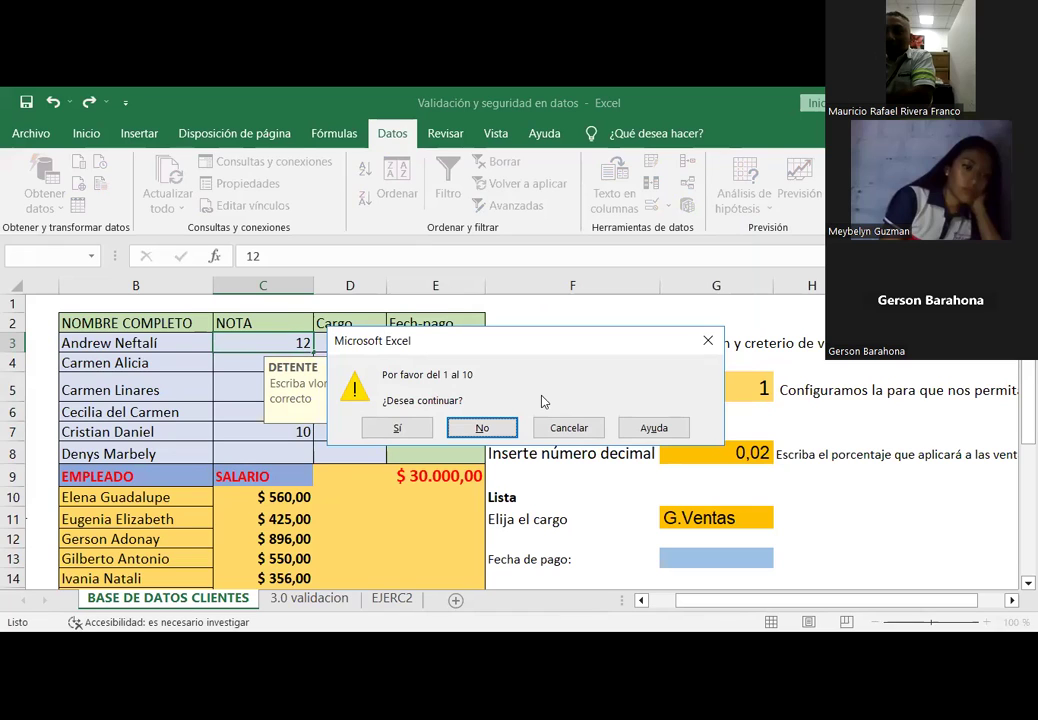
click(410, 429)
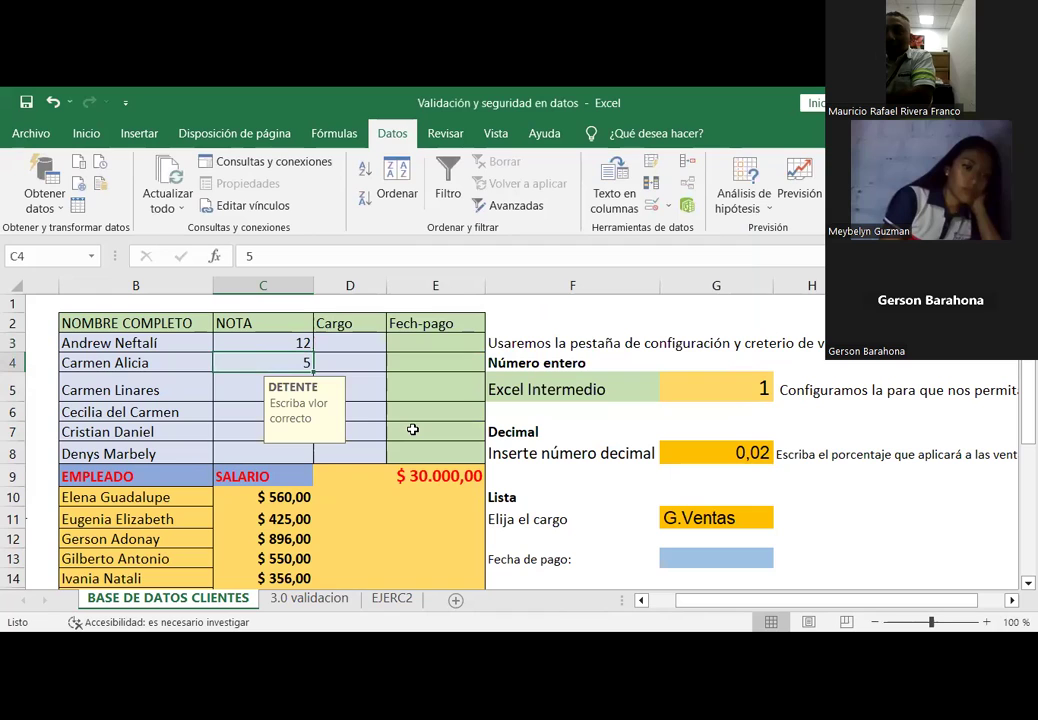
Step: Replace the grade in cell C3 with 10
click(265, 335)
text(10)
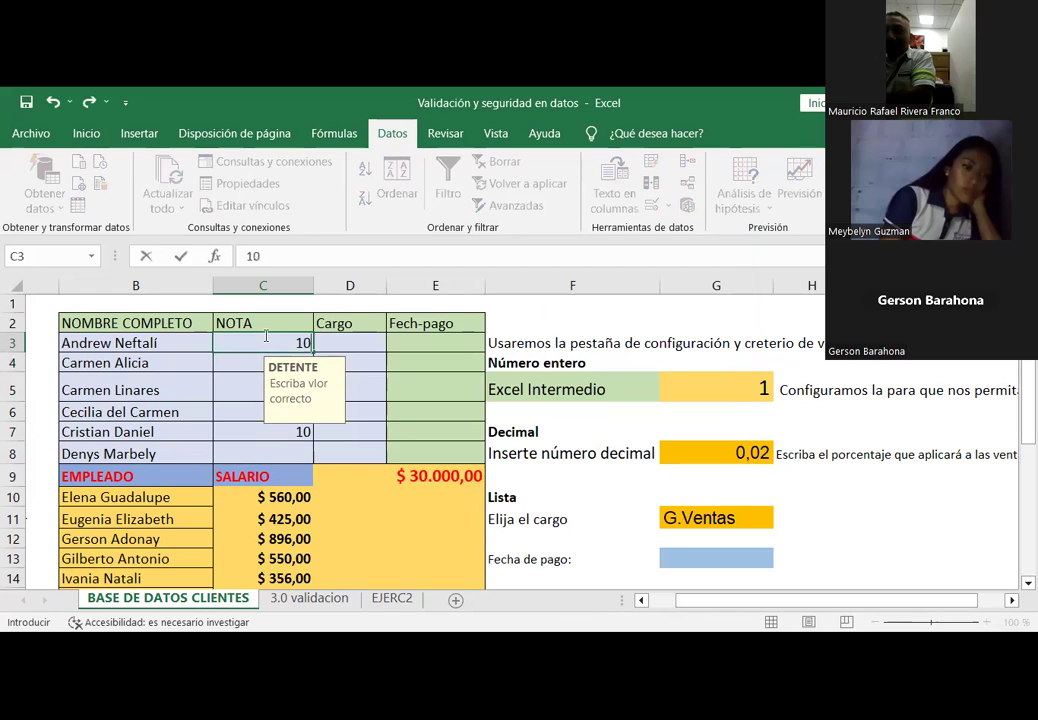
key(Return)
Step: Try to enter the grade 56 in cell C5 and cancel the entry at the warning
key(Return)
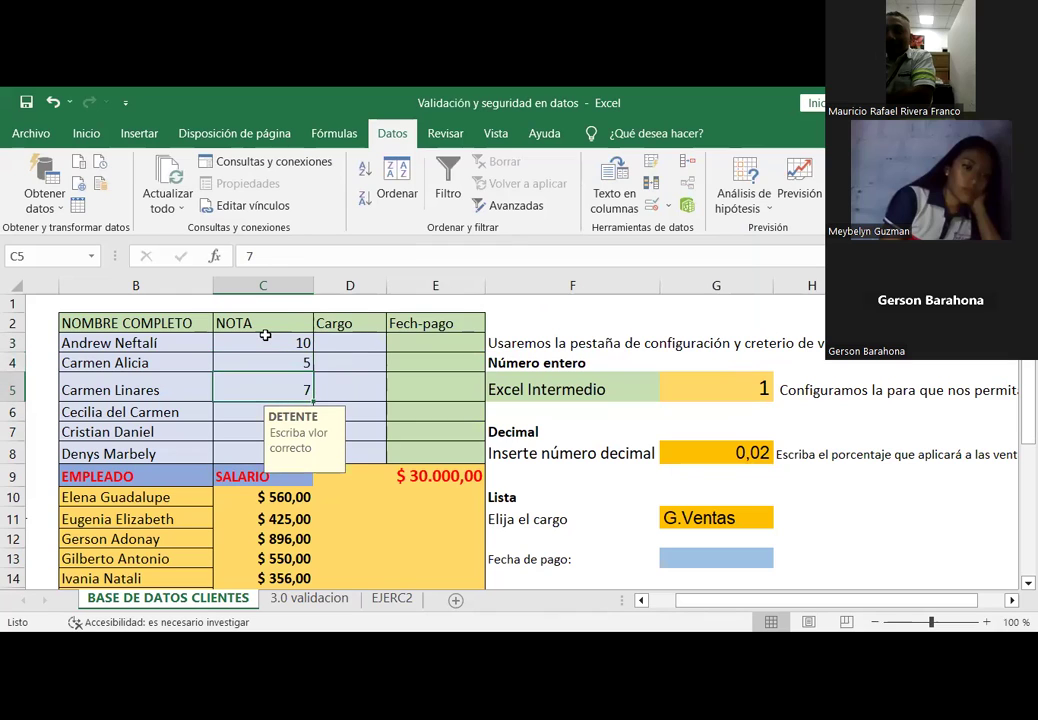
text(56)
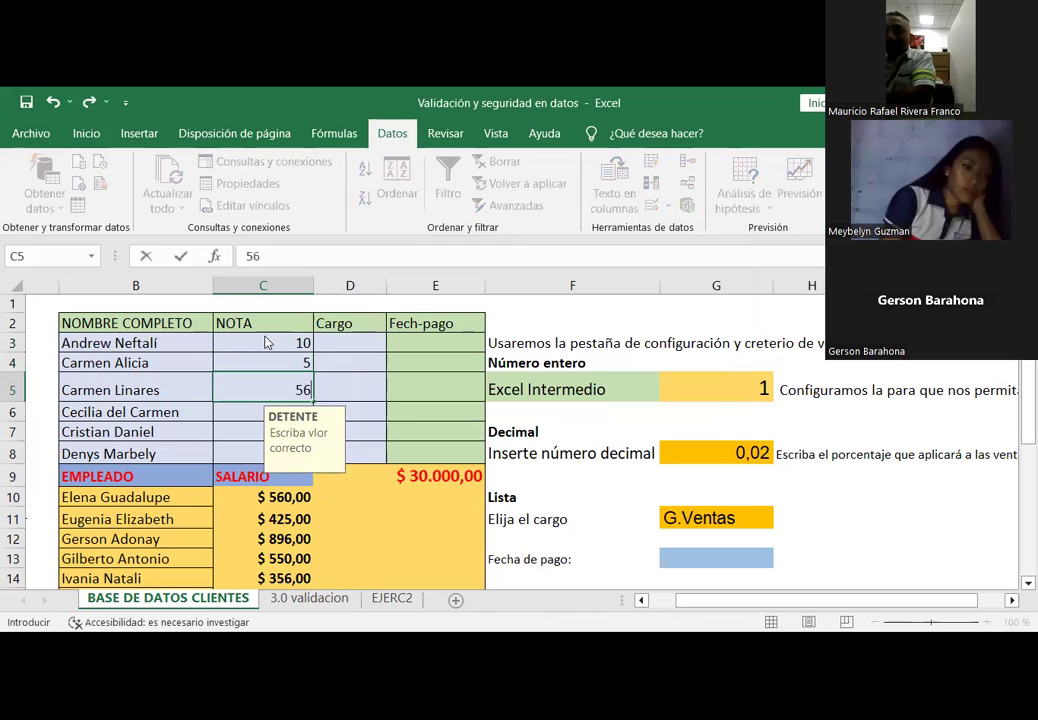
key(Return)
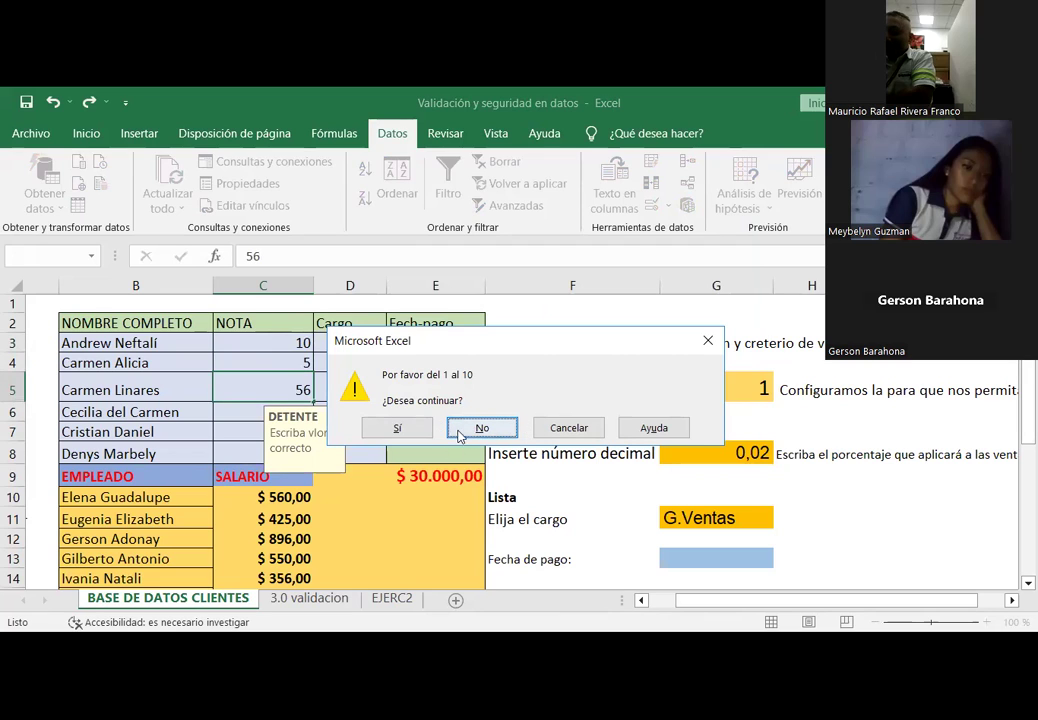
click(551, 427)
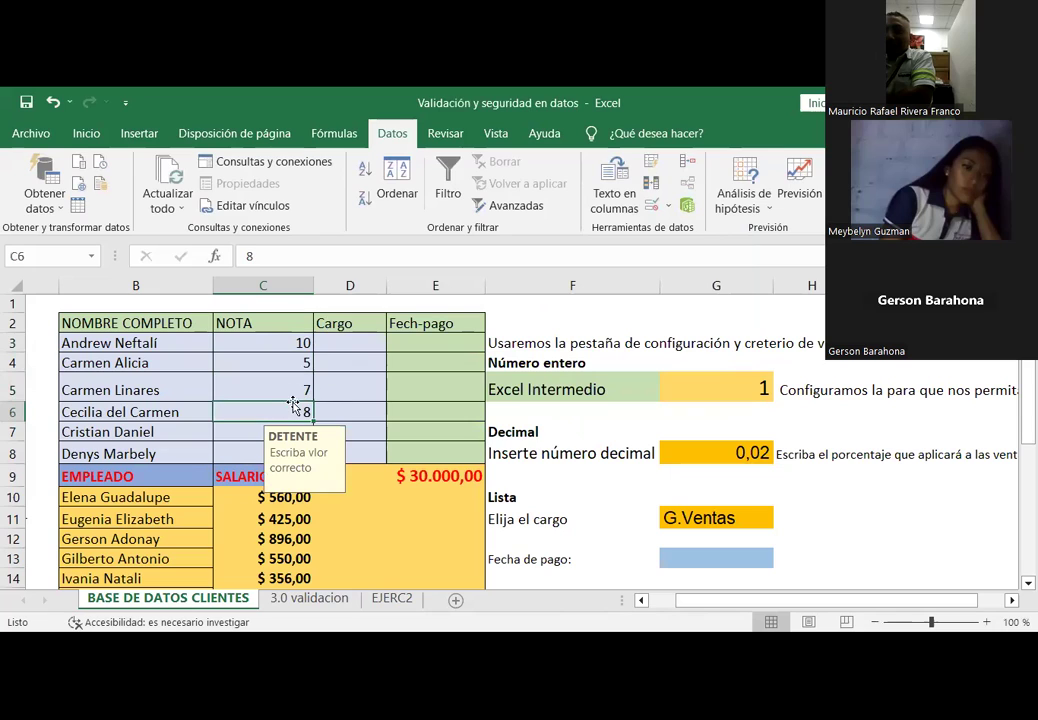
Step: Enter the grade 1 in cell C8 of the NOTA column
click(236, 427)
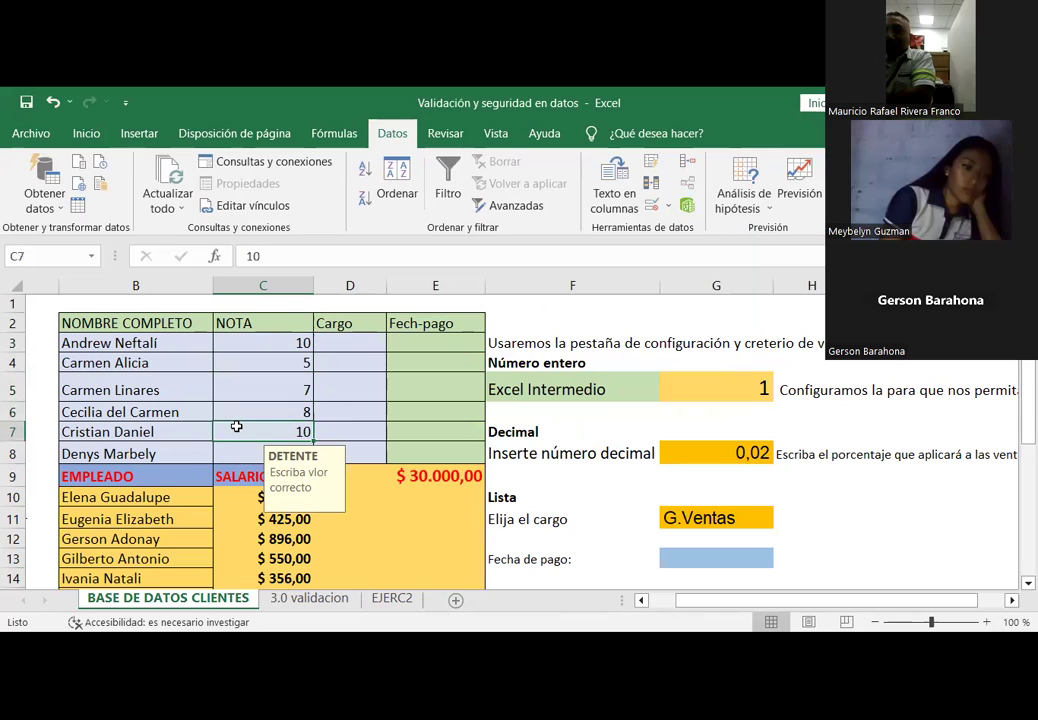
click(234, 452)
text(1)
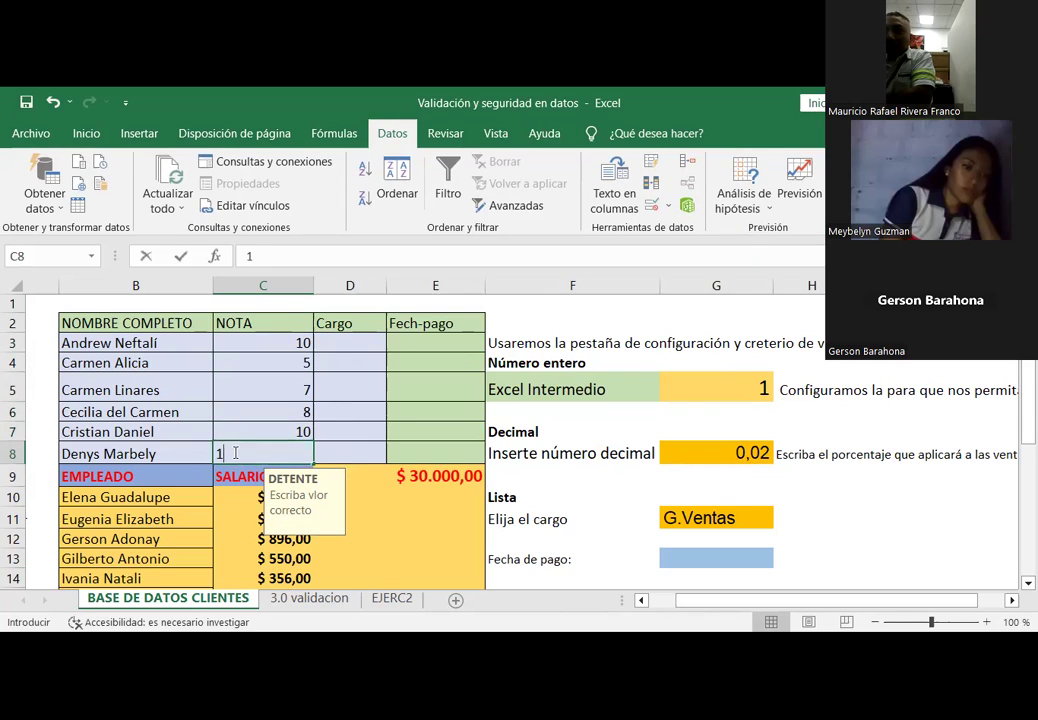
key(Return)
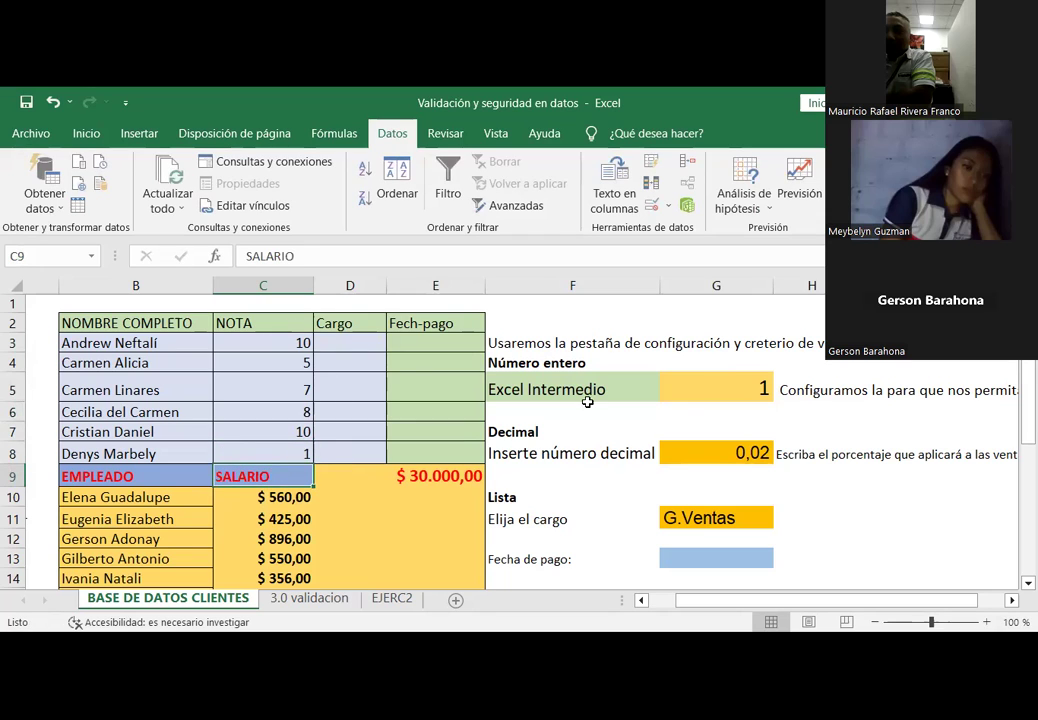
Step: Check the whole-number example in cell G5 and the decimal example in cell G8 for input messages
click(695, 388)
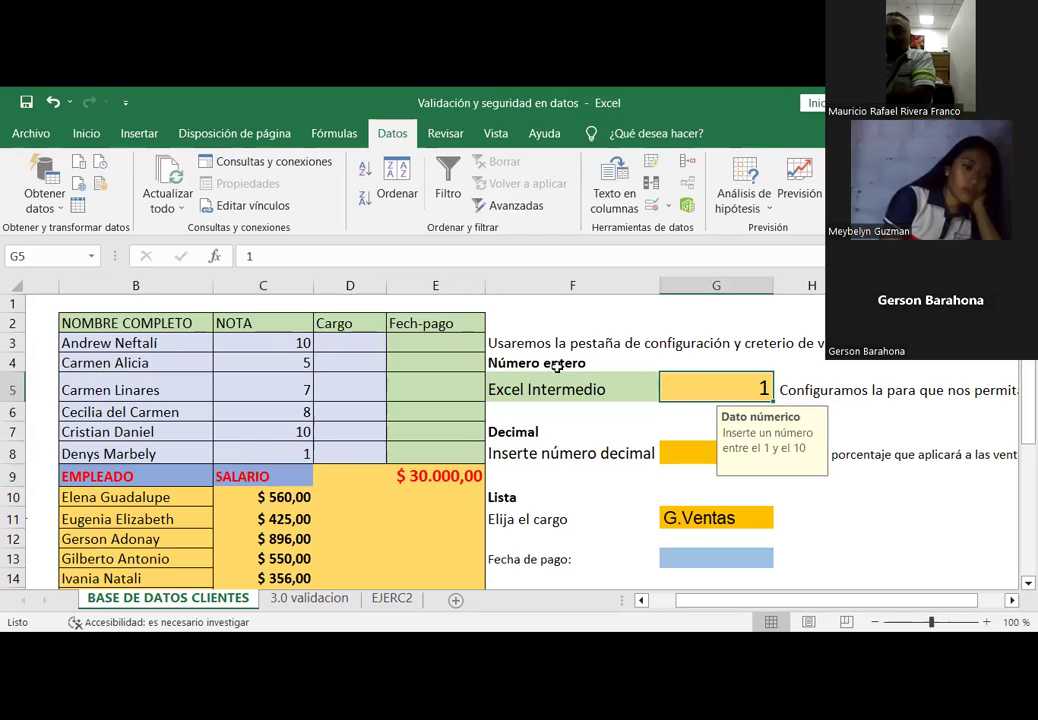
click(681, 438)
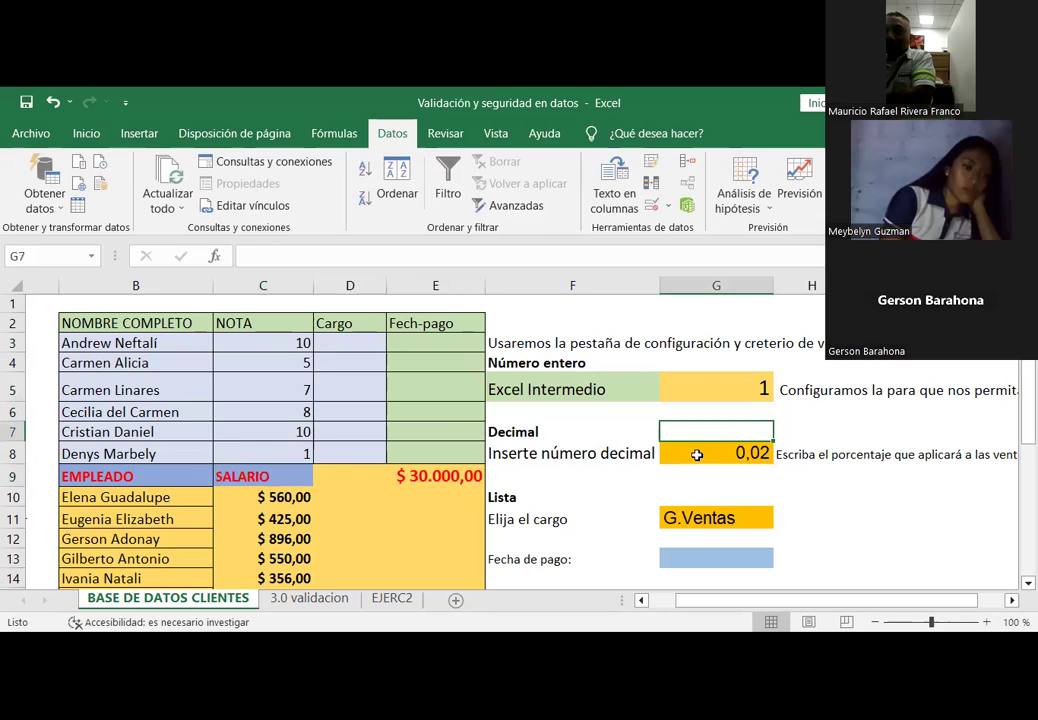
click(698, 455)
Step: Change the validation criterion of cells C3:C8 to allow Cualquier valor and apply it
drag(250, 347, 260, 451)
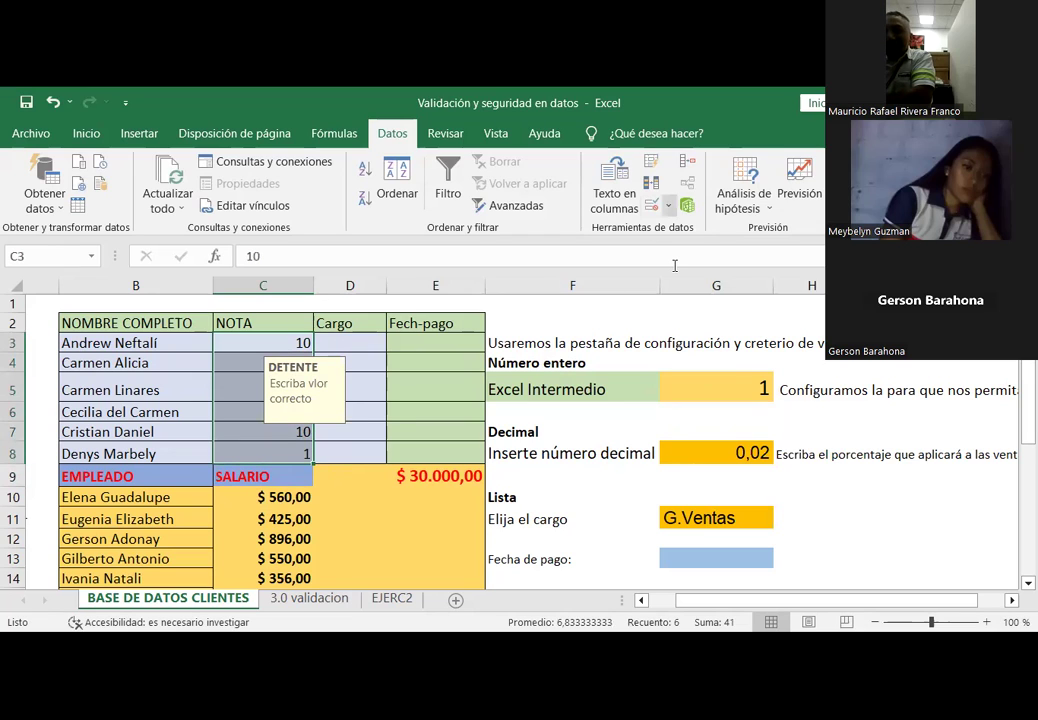
click(667, 206)
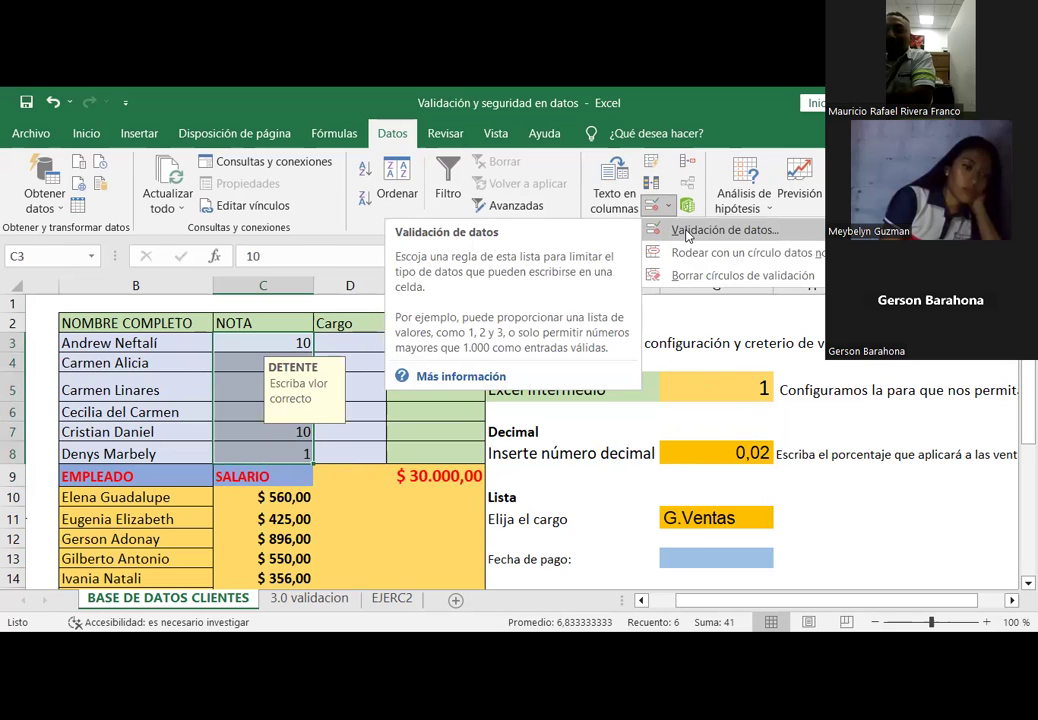
click(687, 231)
click(342, 237)
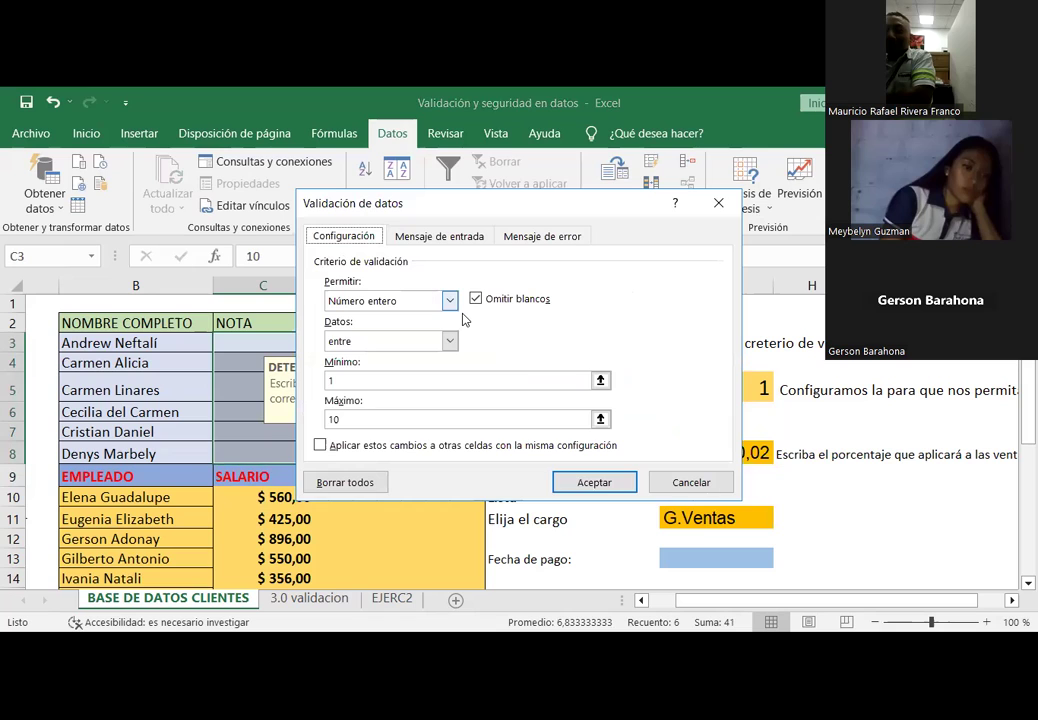
click(449, 300)
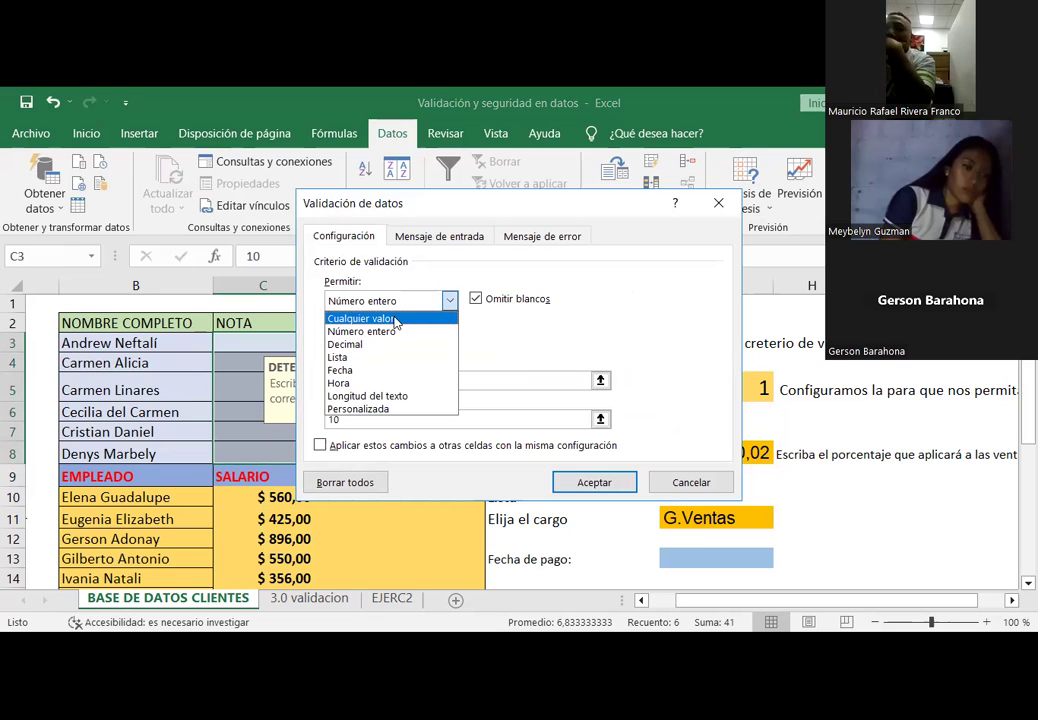
click(395, 319)
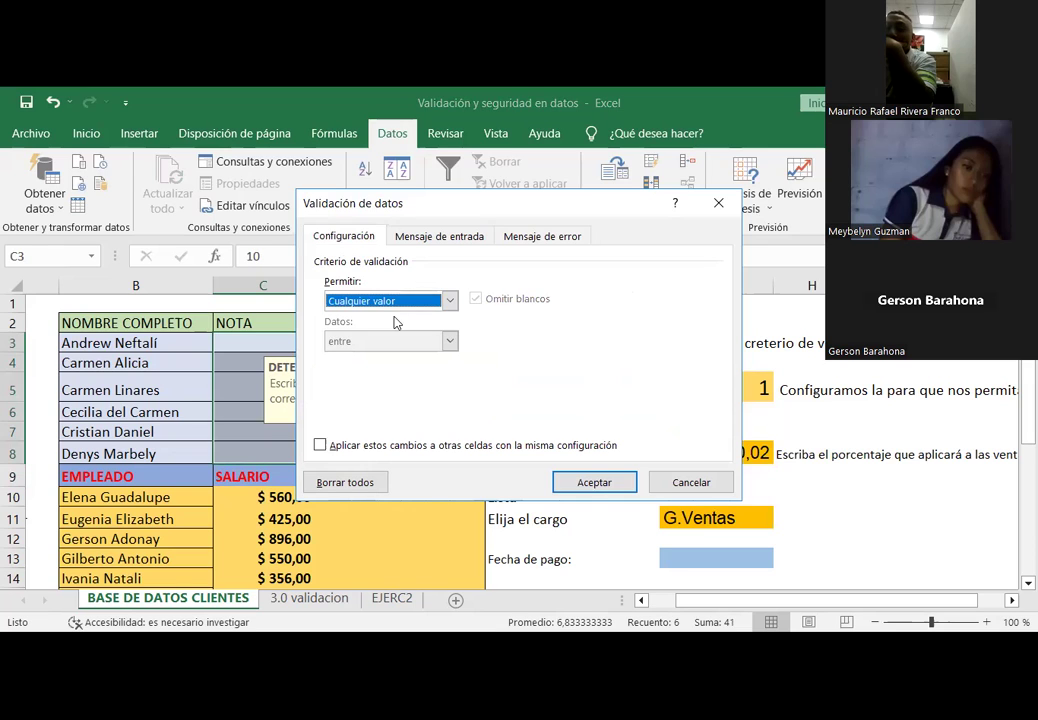
click(594, 482)
Step: Clear all grades from cells C3:C8 of the NOTA column
click(278, 342)
drag(271, 343, 269, 454)
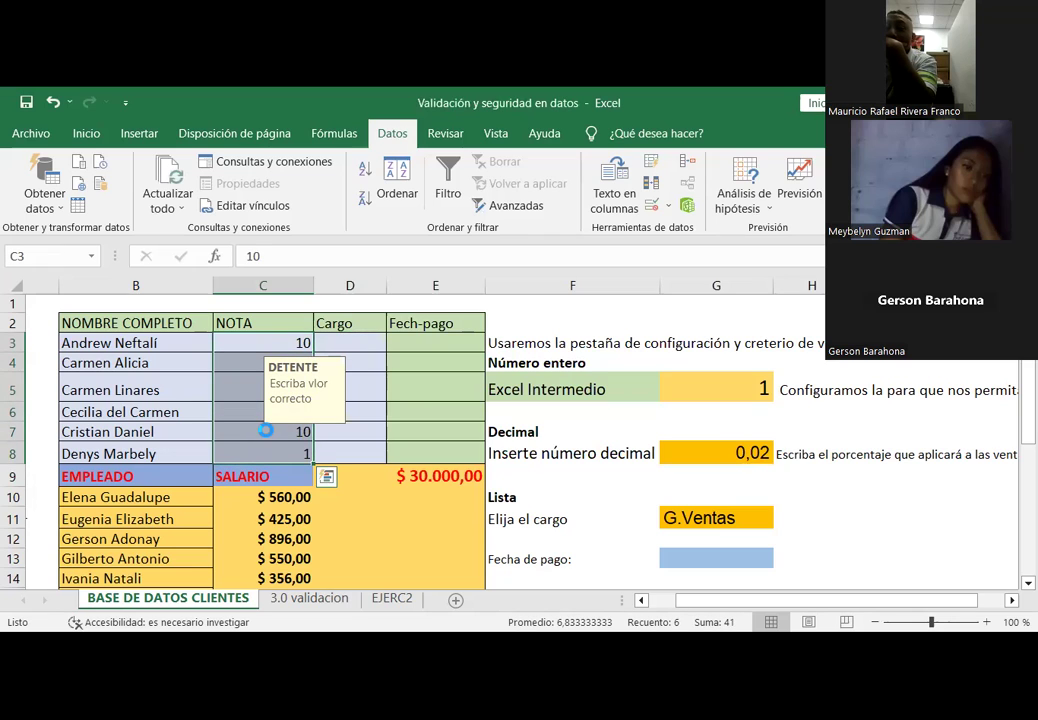
key(Delete)
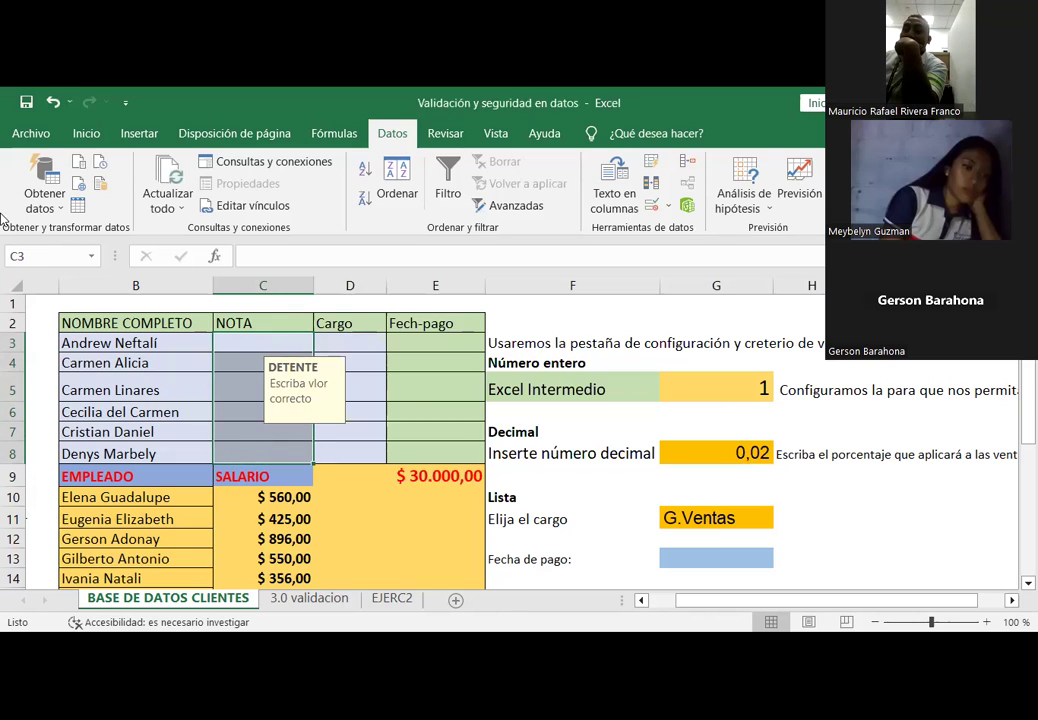
Step: Clear the title and text of the input message in the data validation of cells C3:C8
click(674, 206)
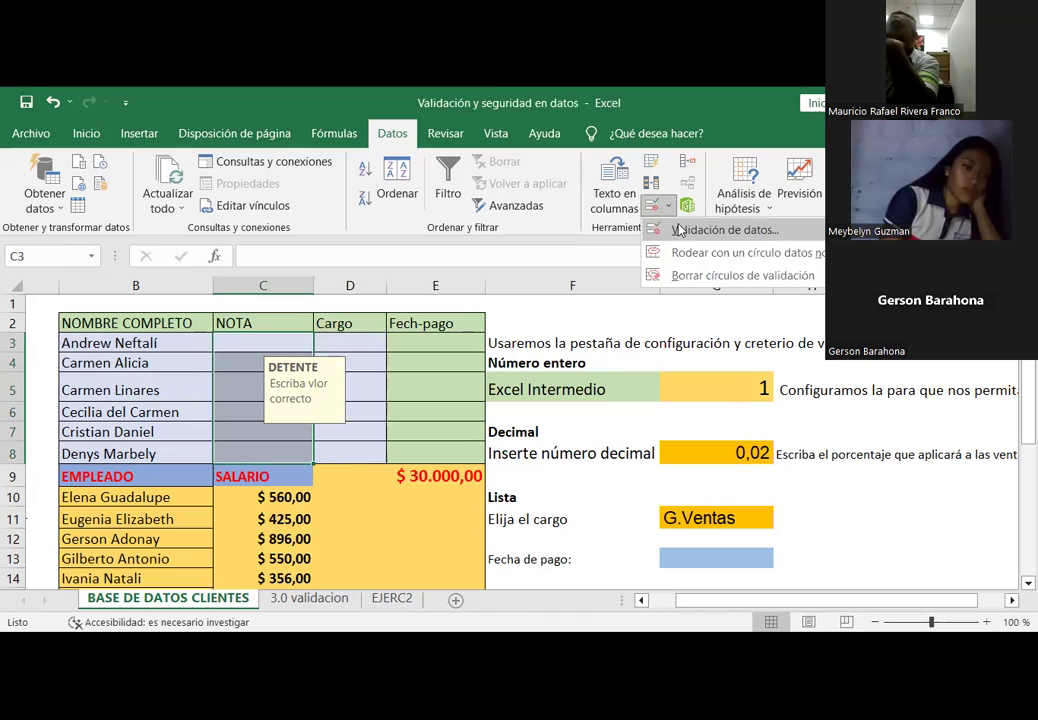
click(678, 230)
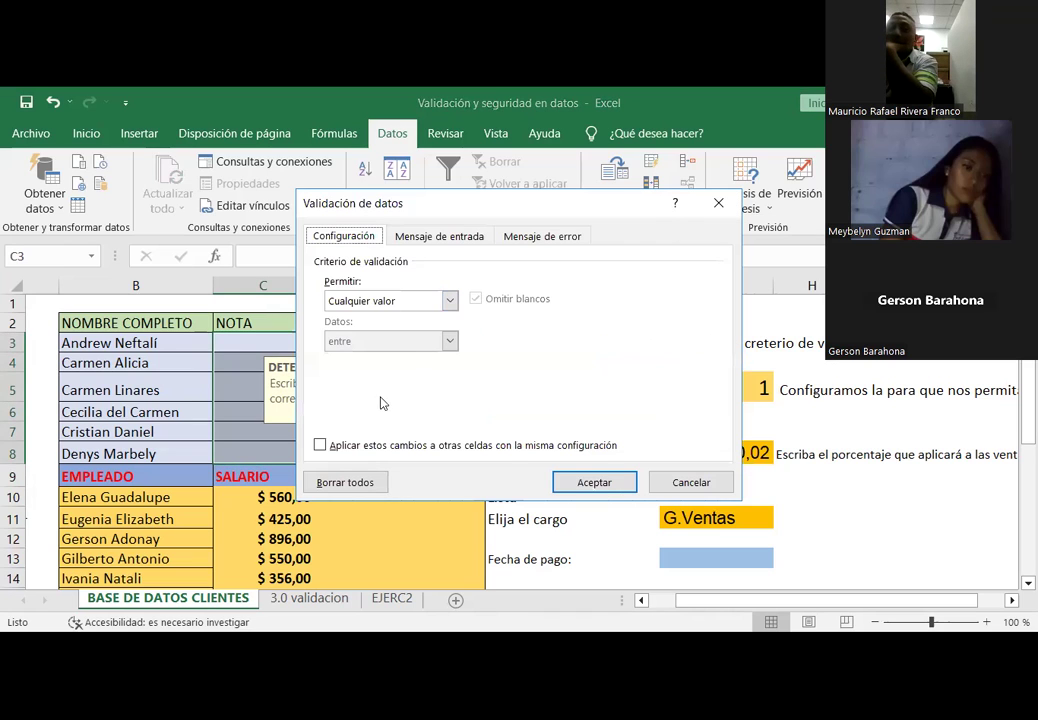
click(445, 236)
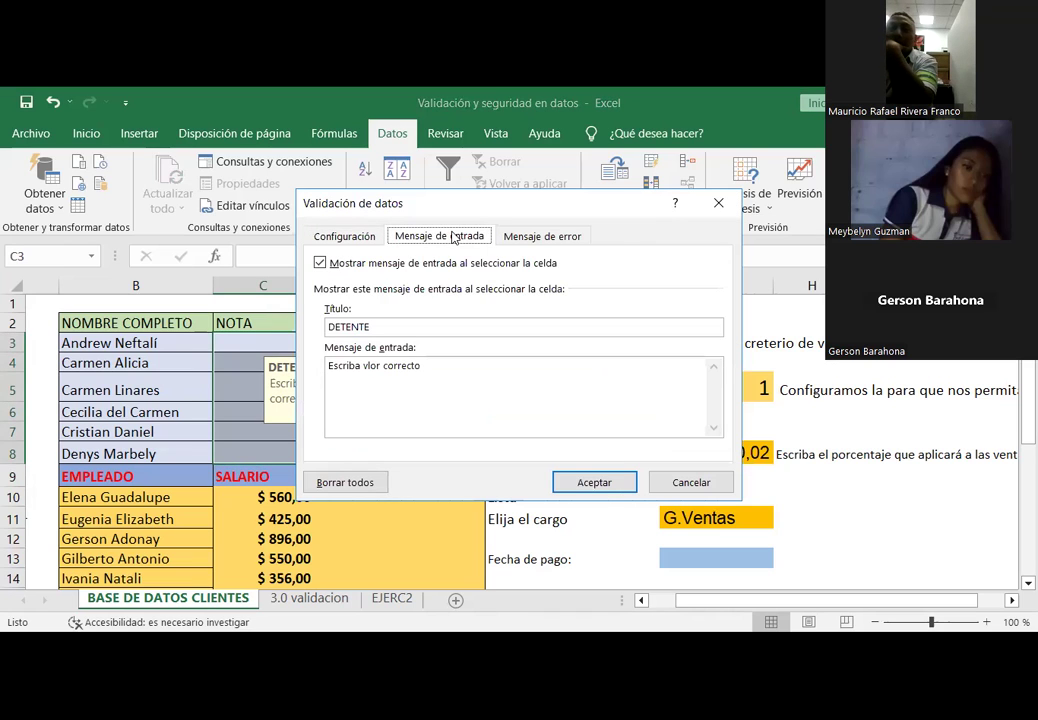
double_click(375, 327)
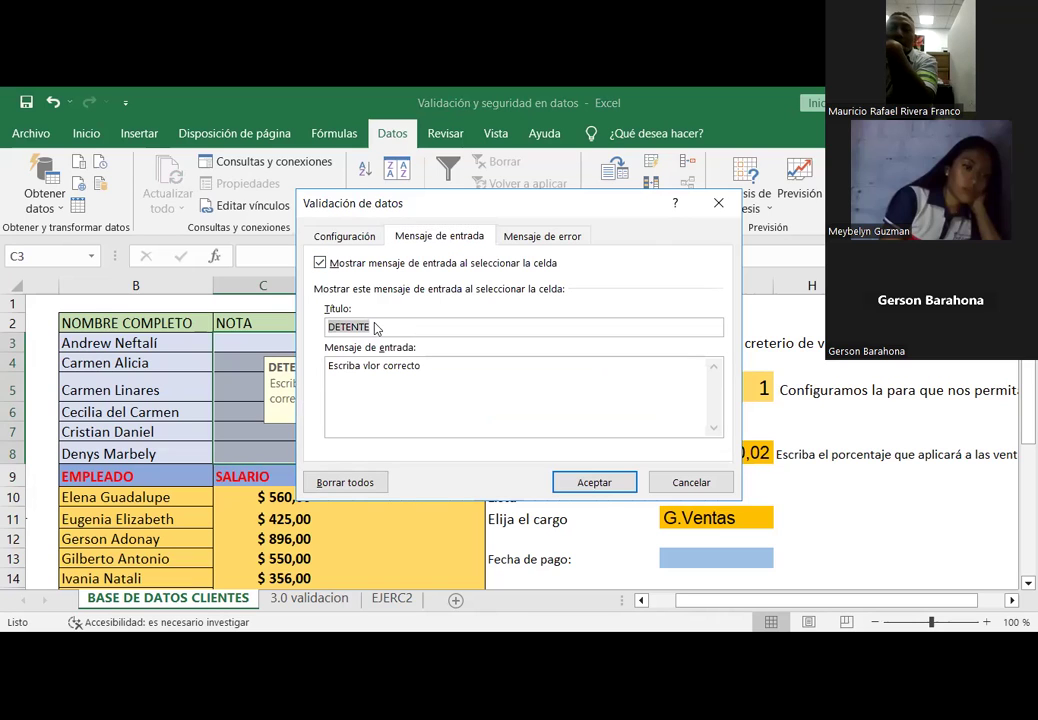
key(BackSpace)
drag(421, 366, 268, 372)
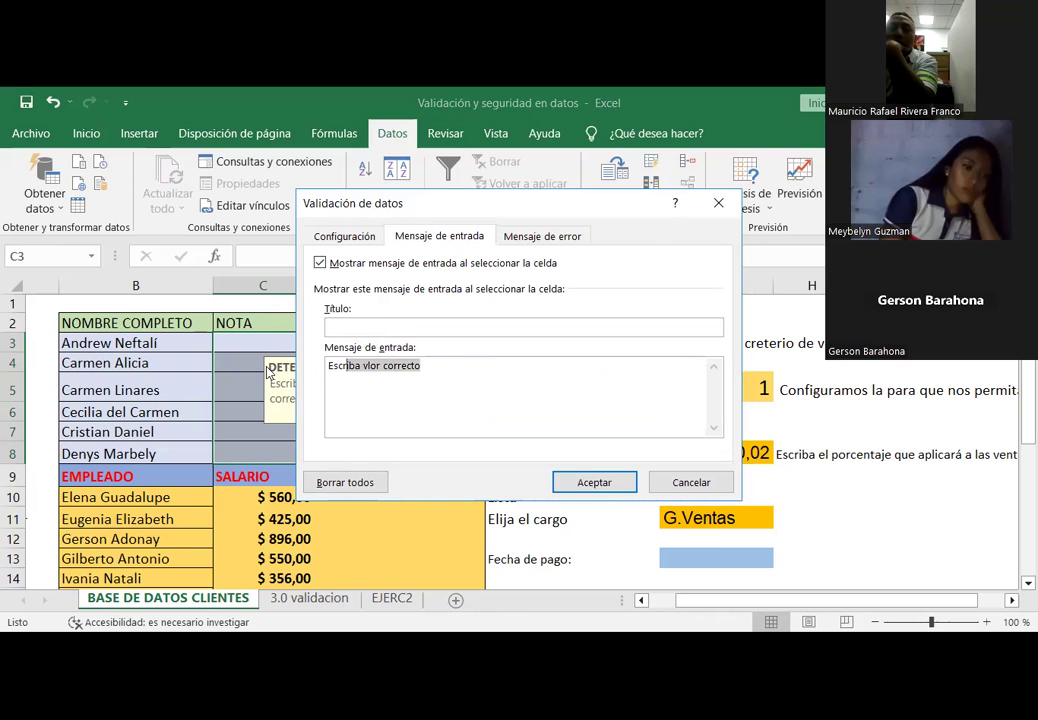
key(BackSpace)
key(BackSpace)
key(BackSpace)
key(BackSpace)
key(BackSpace)
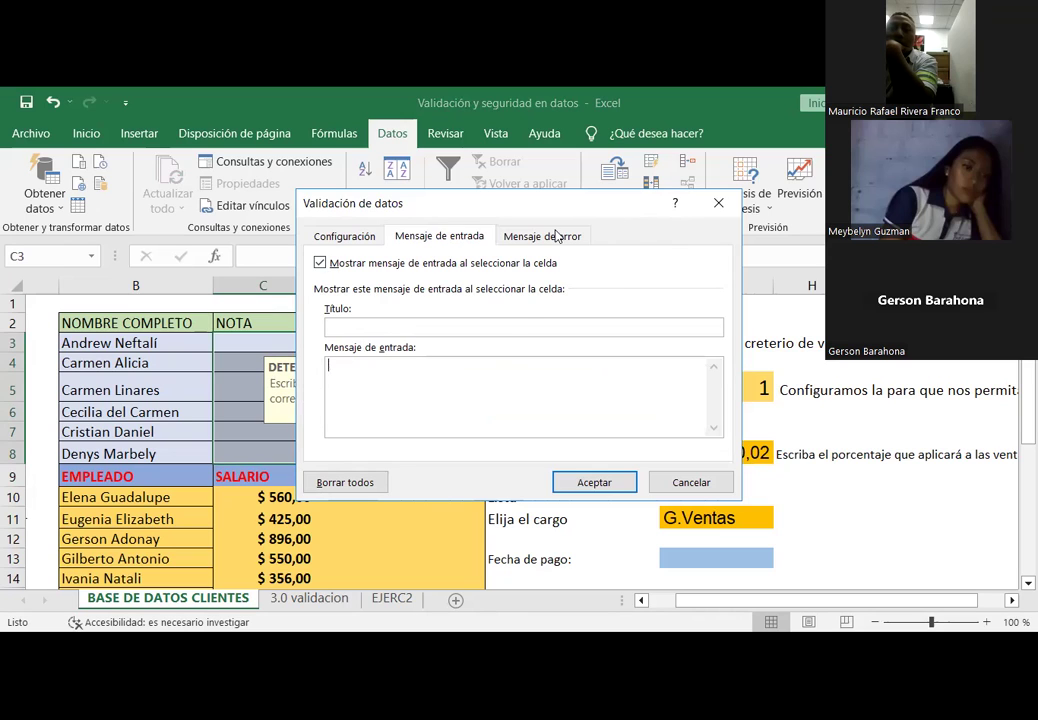
Step: Clear the error message text in the validation of cells C3:C8 and apply the changes
click(556, 236)
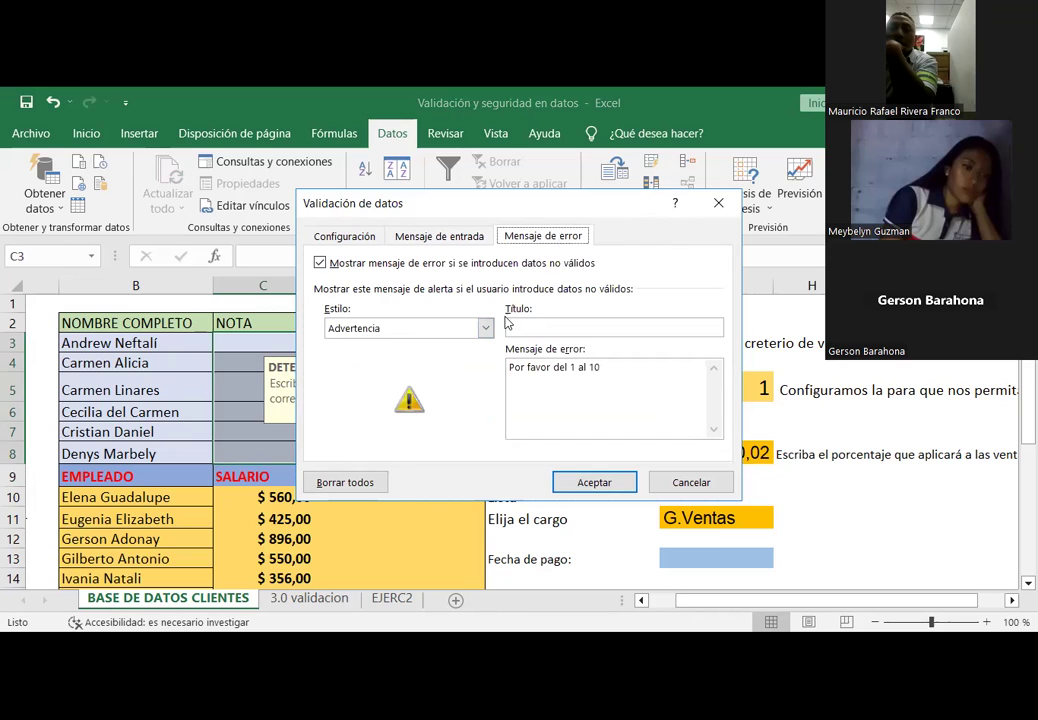
drag(632, 386, 554, 367)
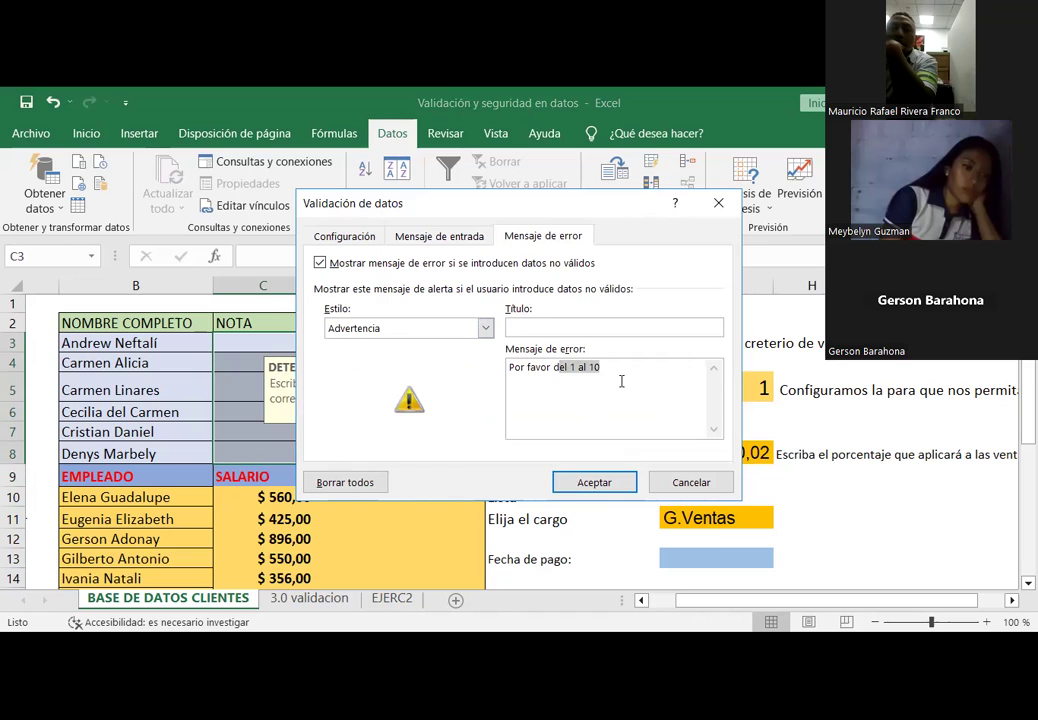
key(BackSpace)
key(BackSpace)
key(BackSpace)
key(BackSpace)
key(BackSpace)
key(BackSpace)
click(594, 482)
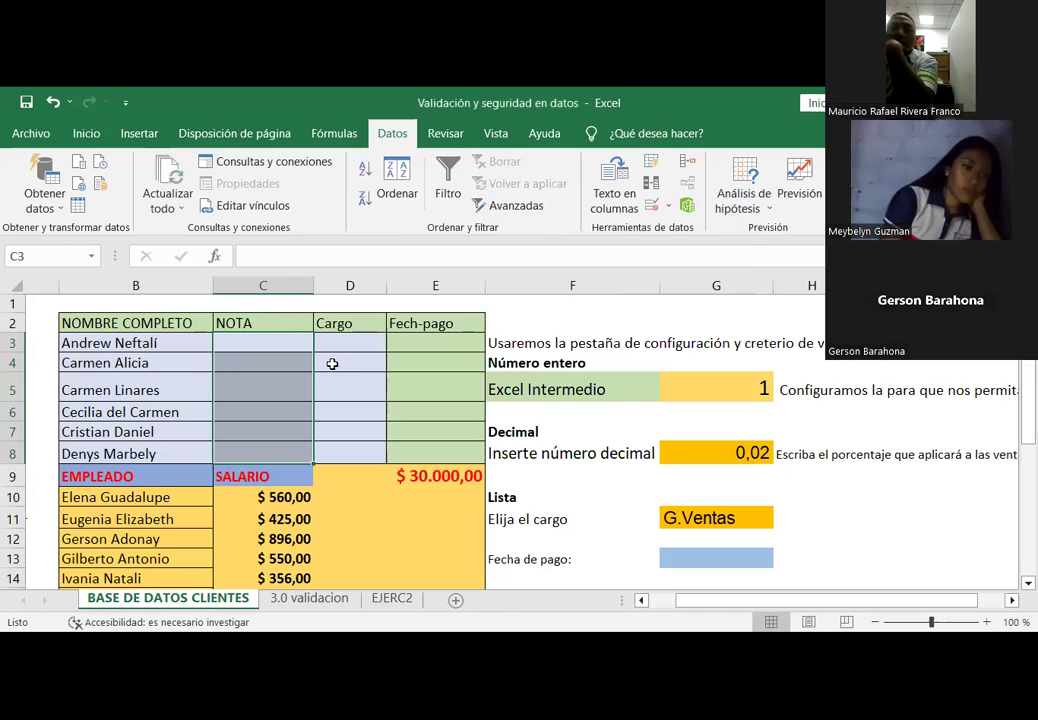
Step: Set the validation criterion of cells C3:C8 in the NOTA column to allow Decimal values
click(332, 358)
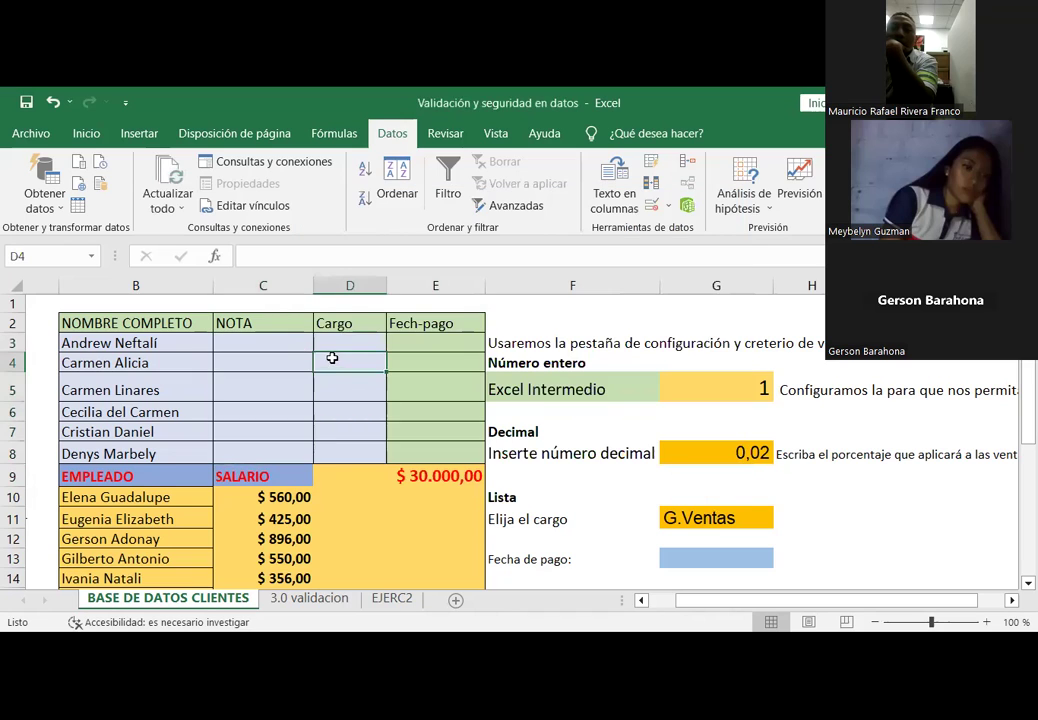
click(262, 431)
click(262, 344)
drag(263, 347, 265, 443)
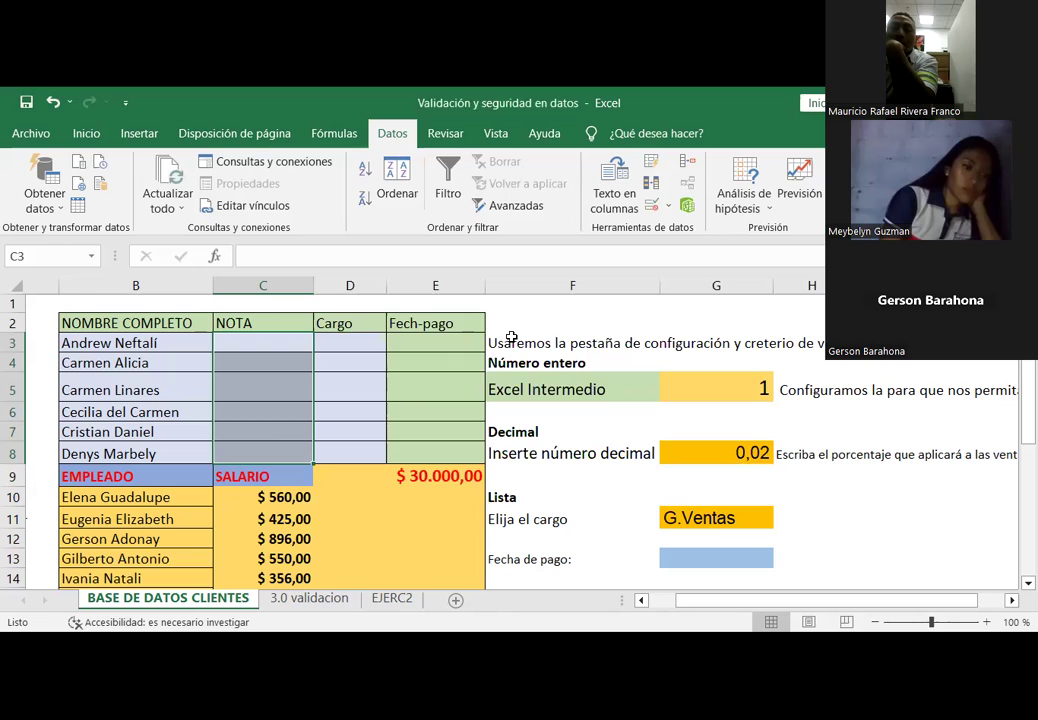
click(670, 206)
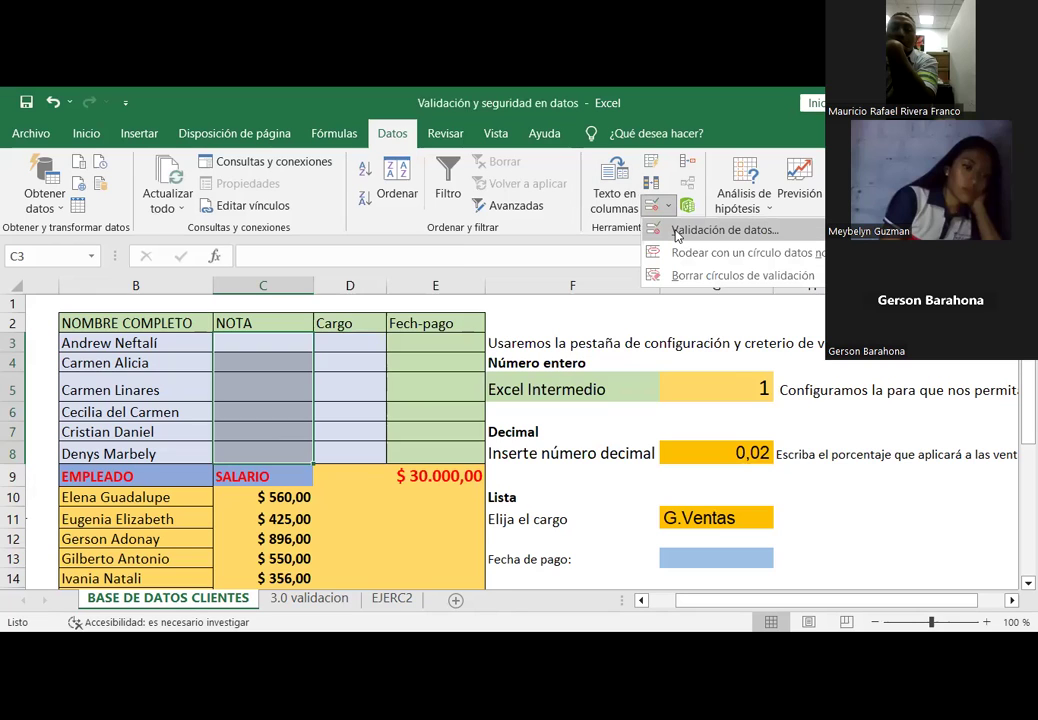
click(677, 233)
click(344, 236)
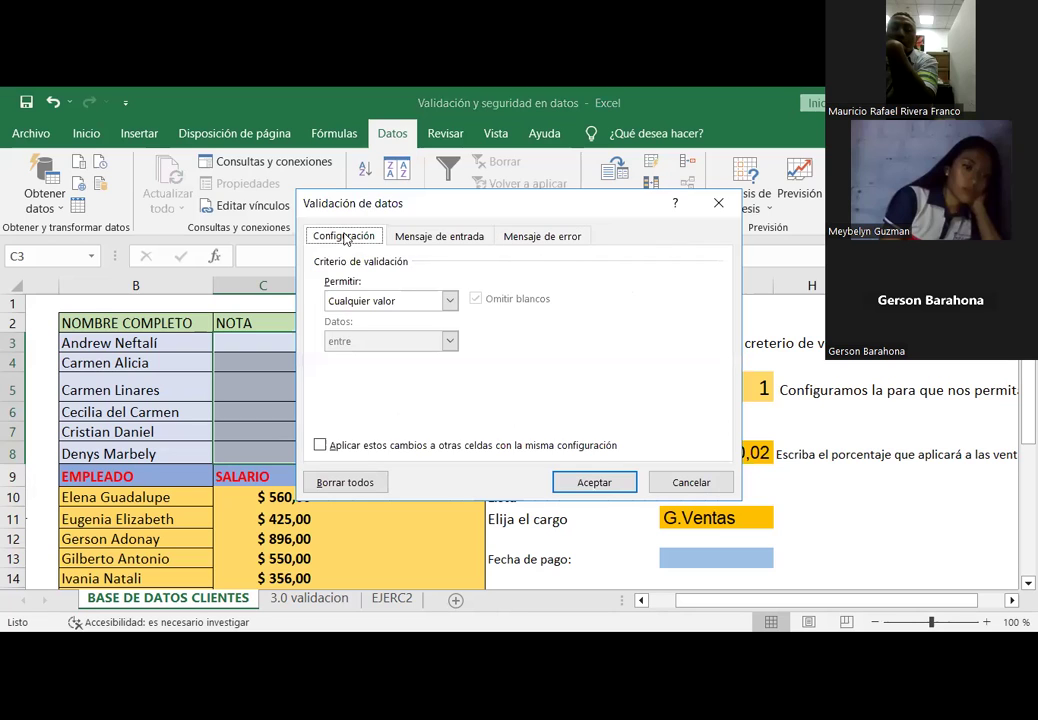
click(366, 300)
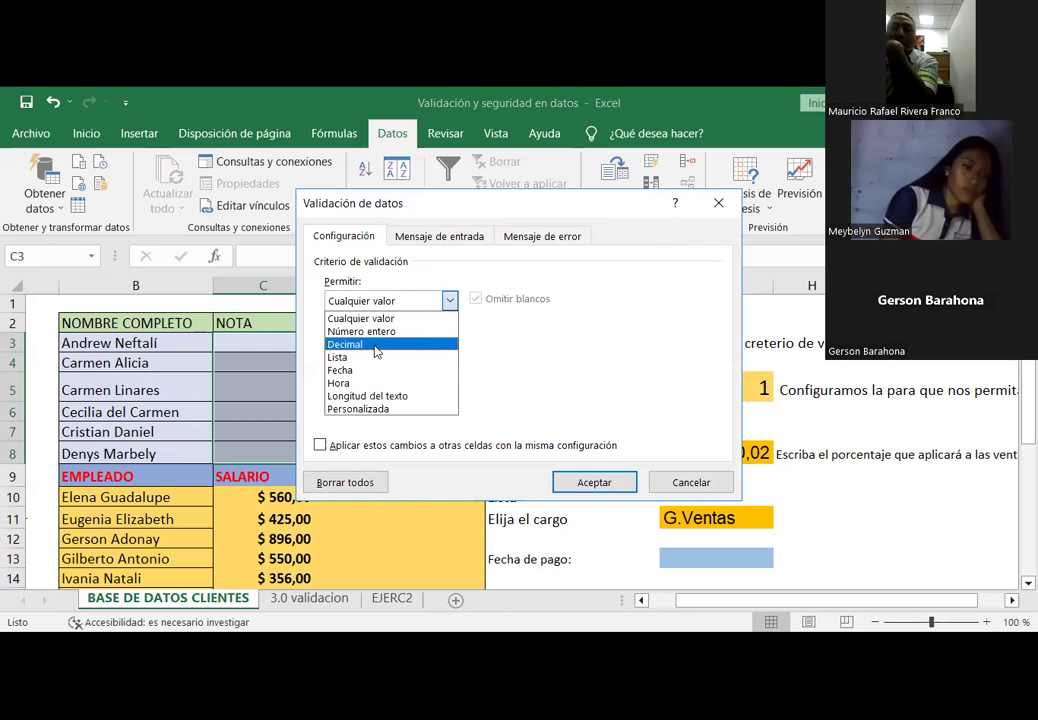
click(374, 346)
Step: Limit the decimal rule to between a minimum of 0,01 and a maximum of 0,03, and apply it
click(385, 385)
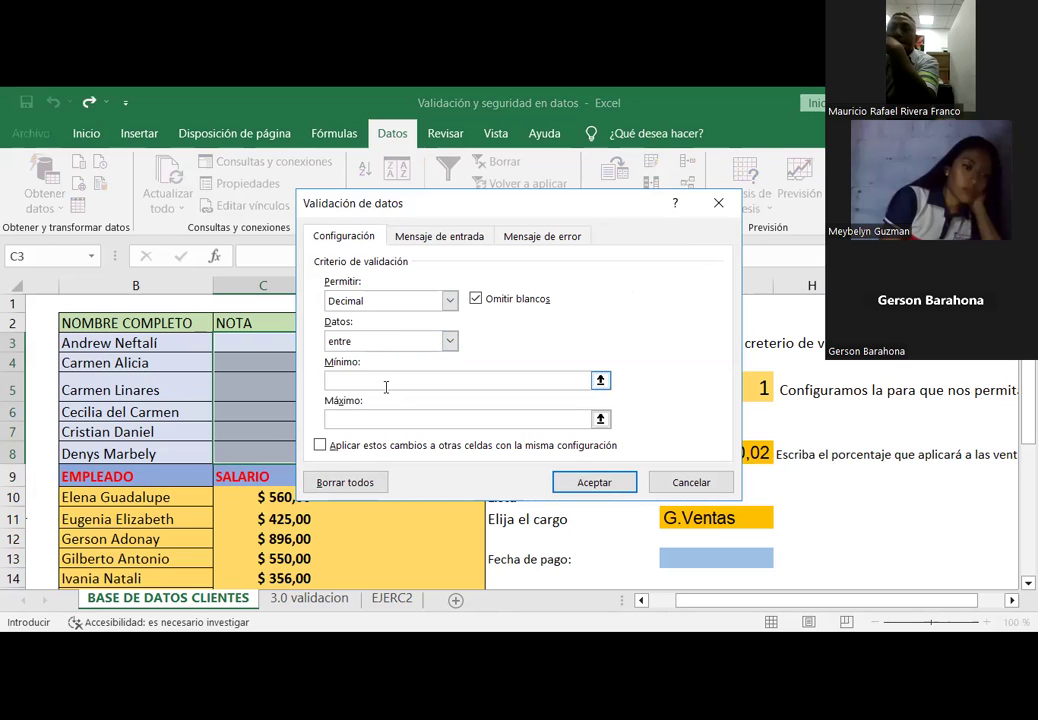
text(0,01)
click(368, 419)
text(0,)
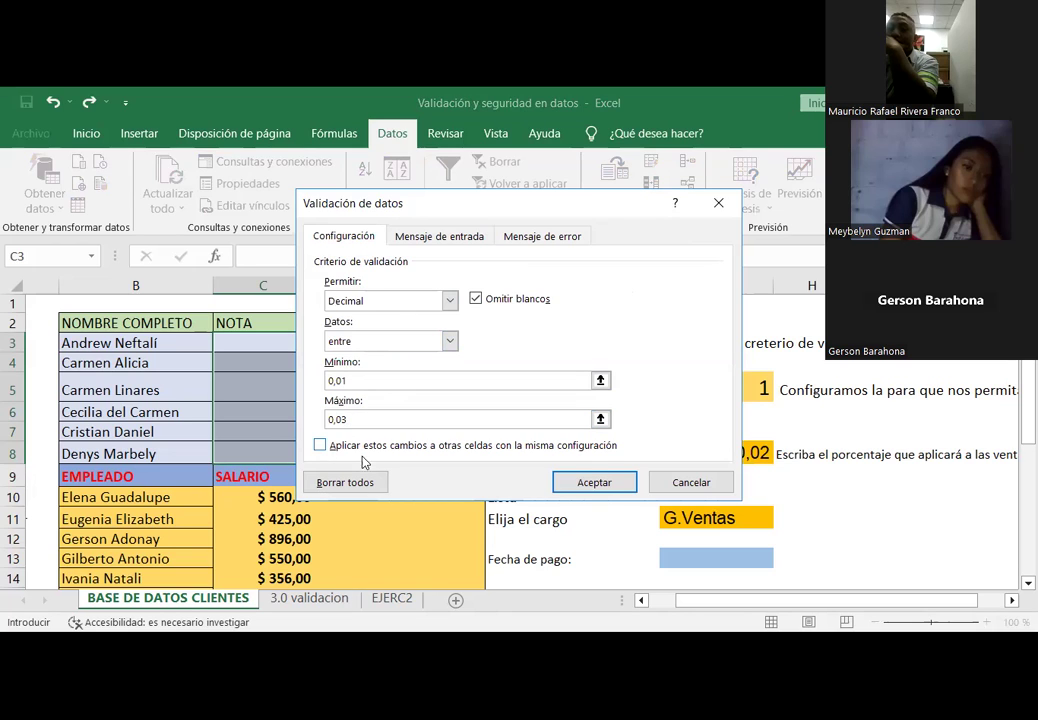
click(594, 483)
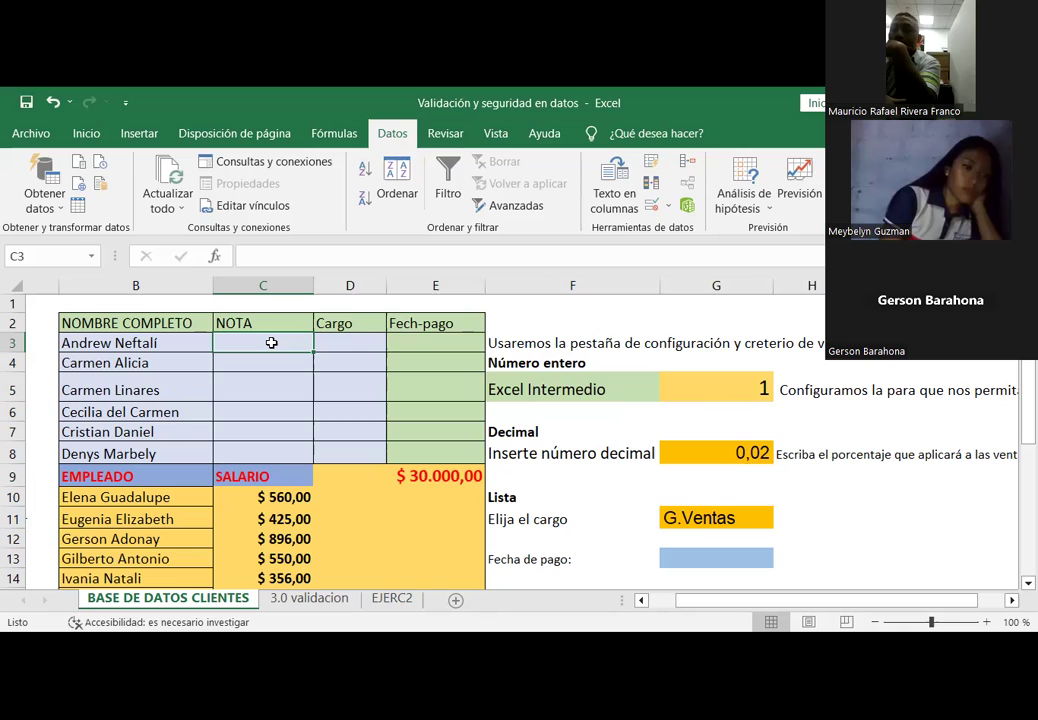
Step: Try to enter 10 in cell C3 against the decimal rule, and cancel the entry
text(10)
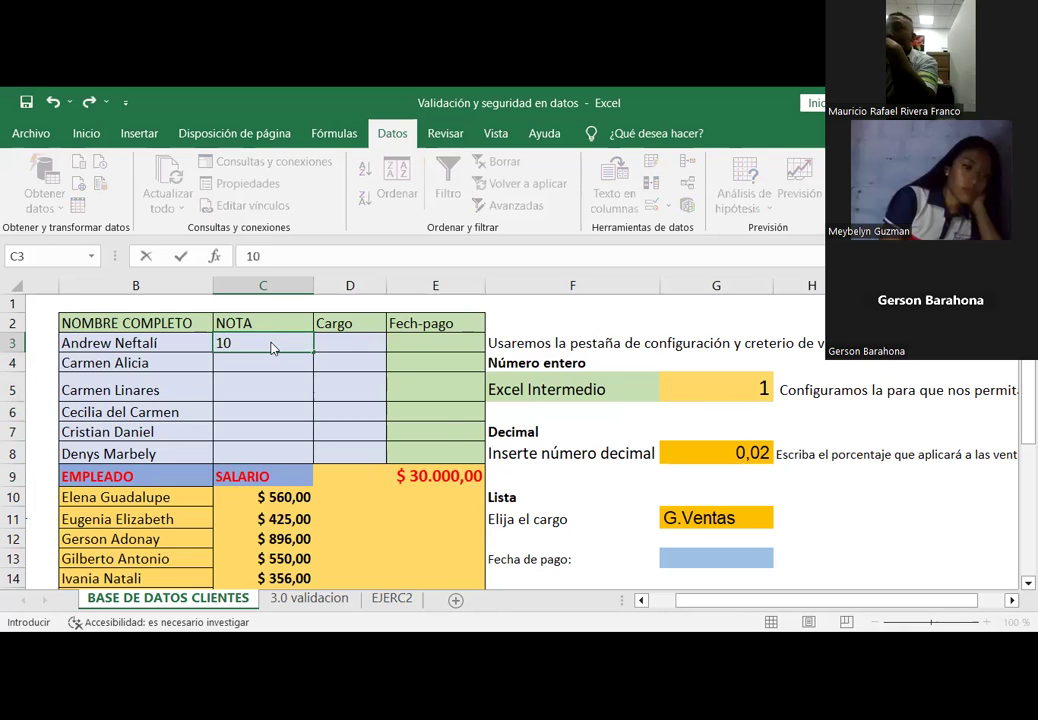
key(Return)
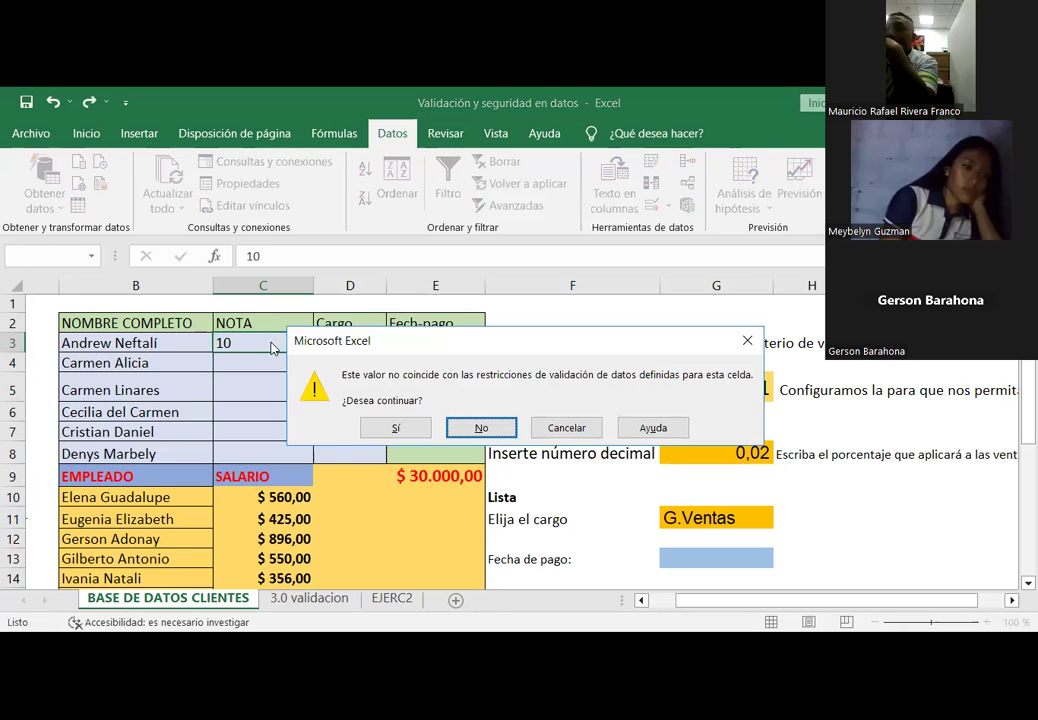
click(558, 437)
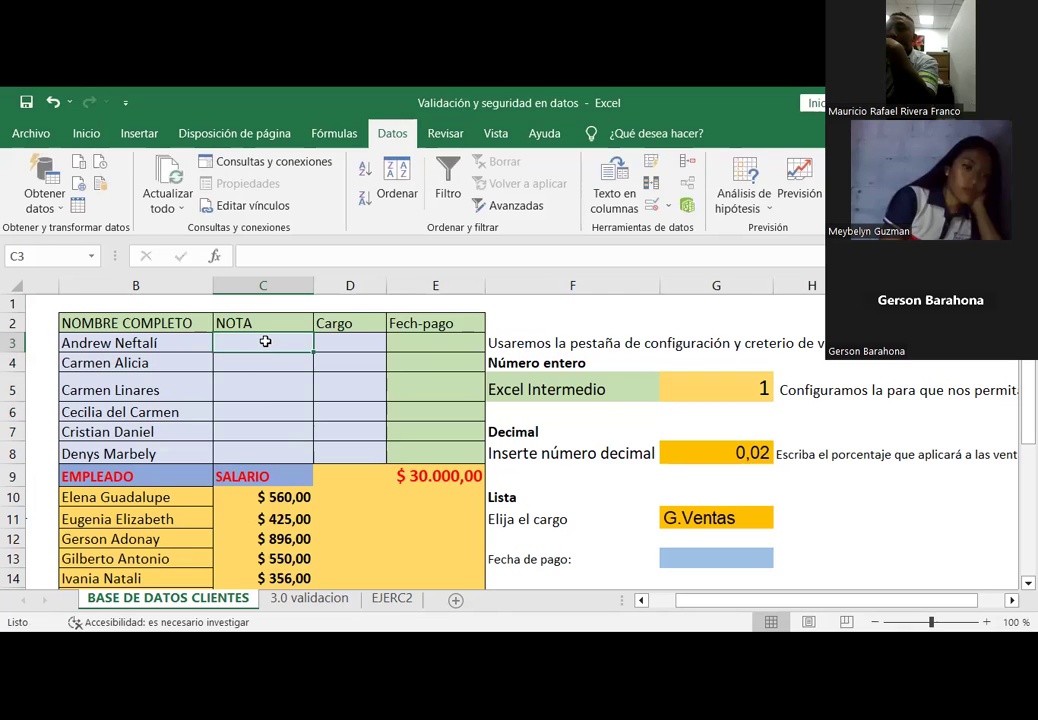
Step: Format cells C3:C8 of the NOTA column as Porcentaje with 2 decimal places
drag(265, 342, 262, 456)
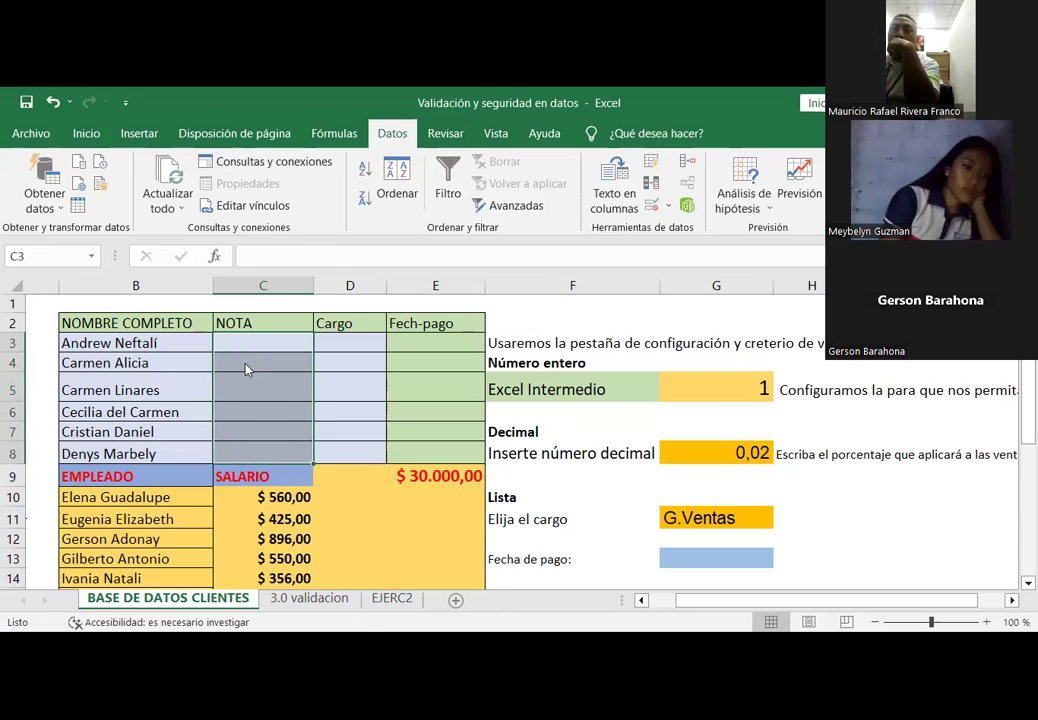
right_click(248, 370)
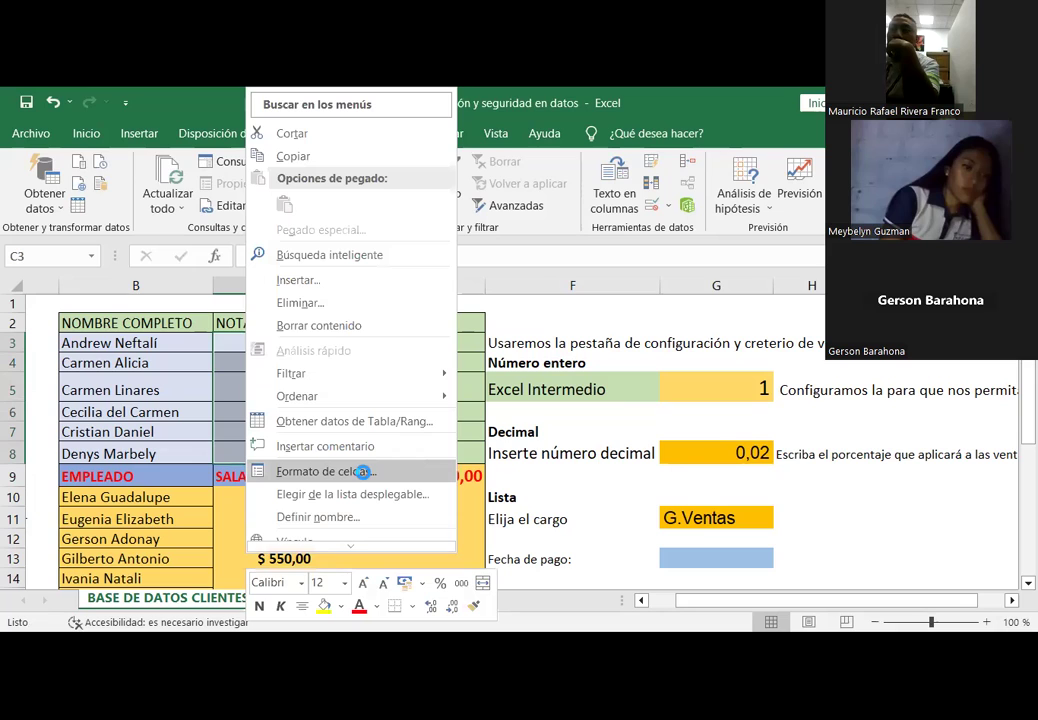
click(326, 471)
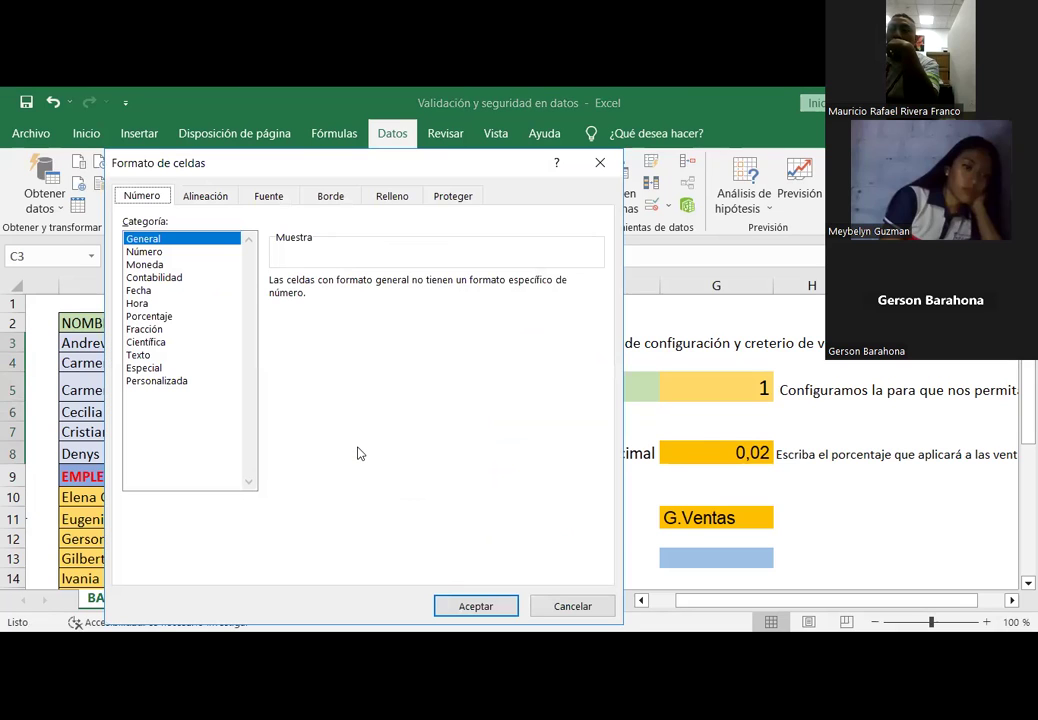
click(160, 319)
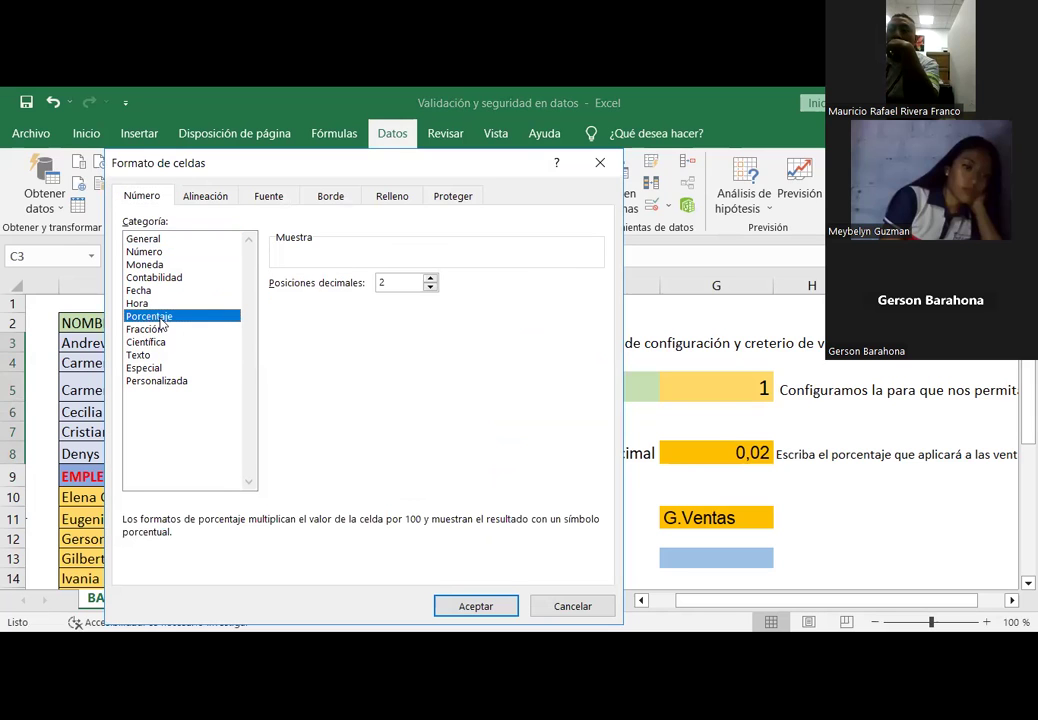
click(471, 605)
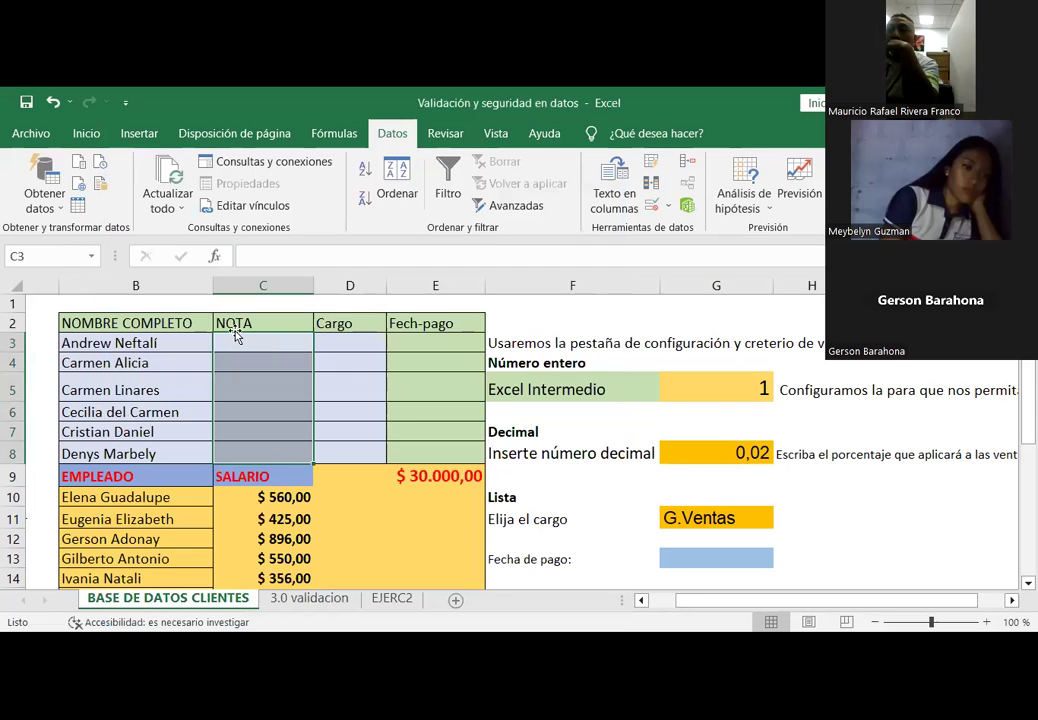
Step: Try to enter 10% and 0,10% in cell C3 of the NOTA column, cancelling each entry
click(243, 342)
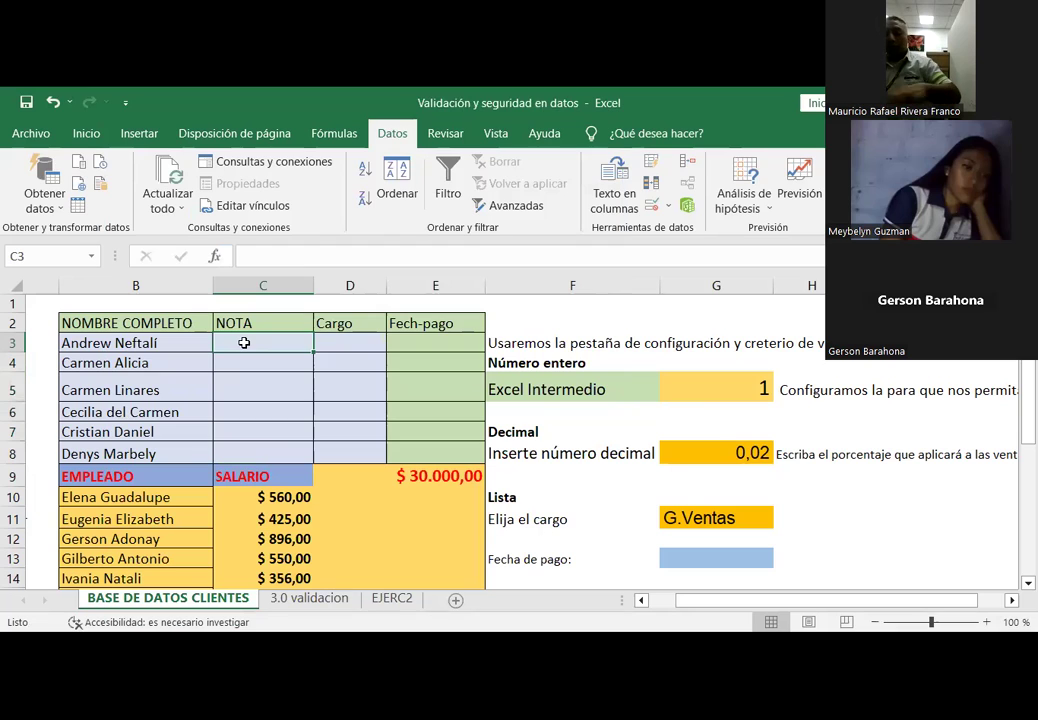
text(10)
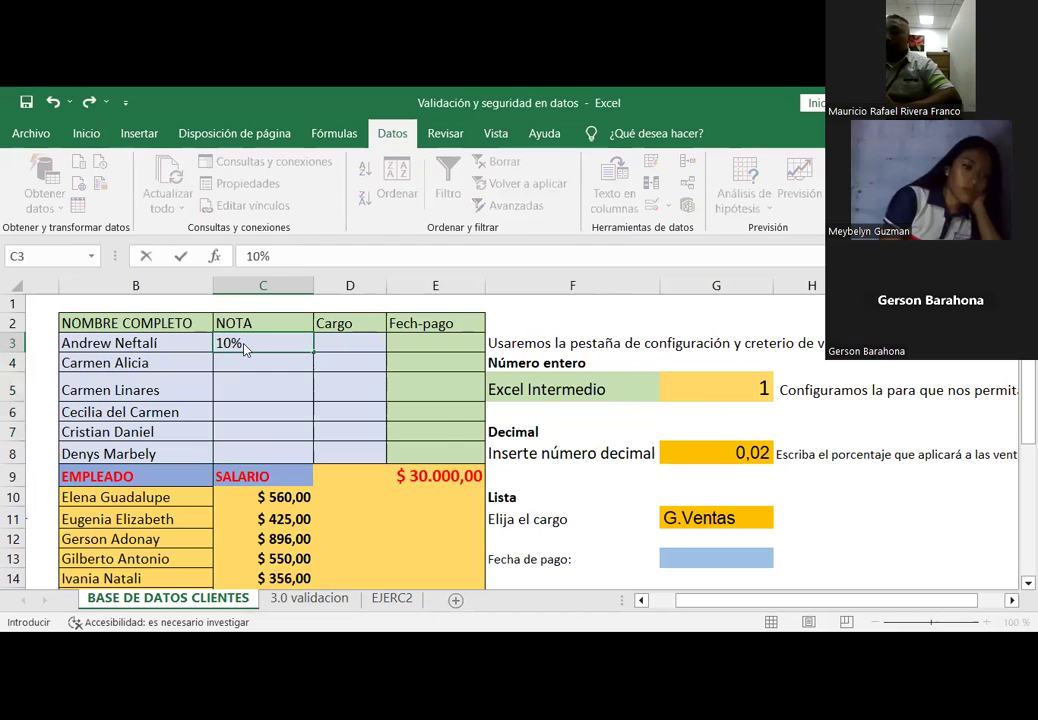
key(Return)
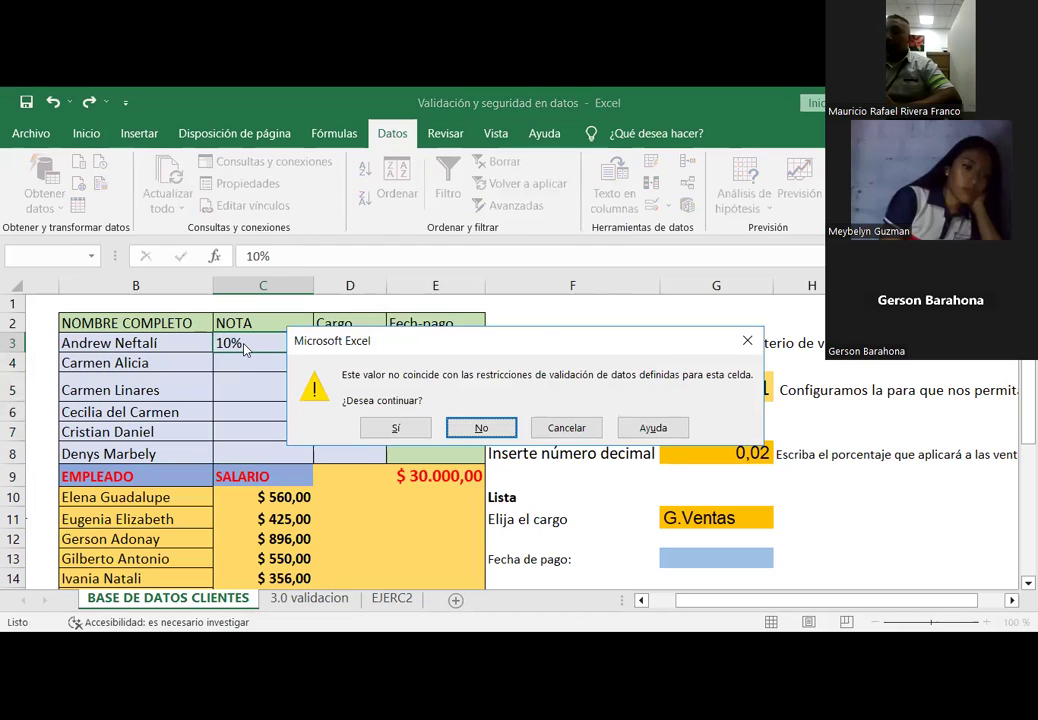
click(556, 428)
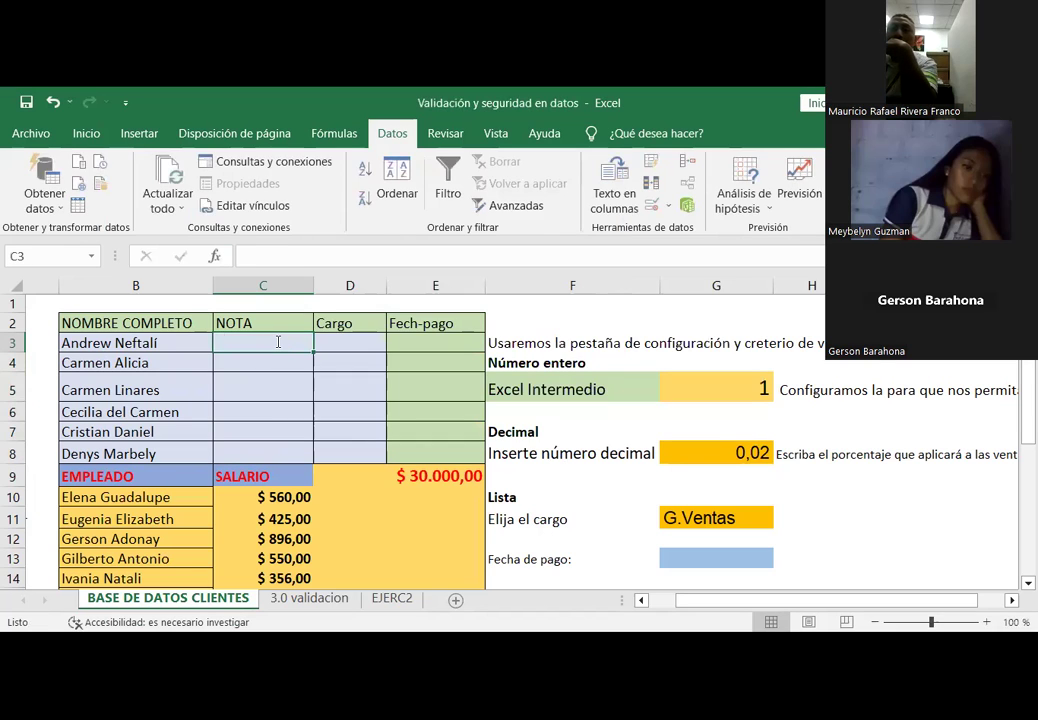
text(0,10)
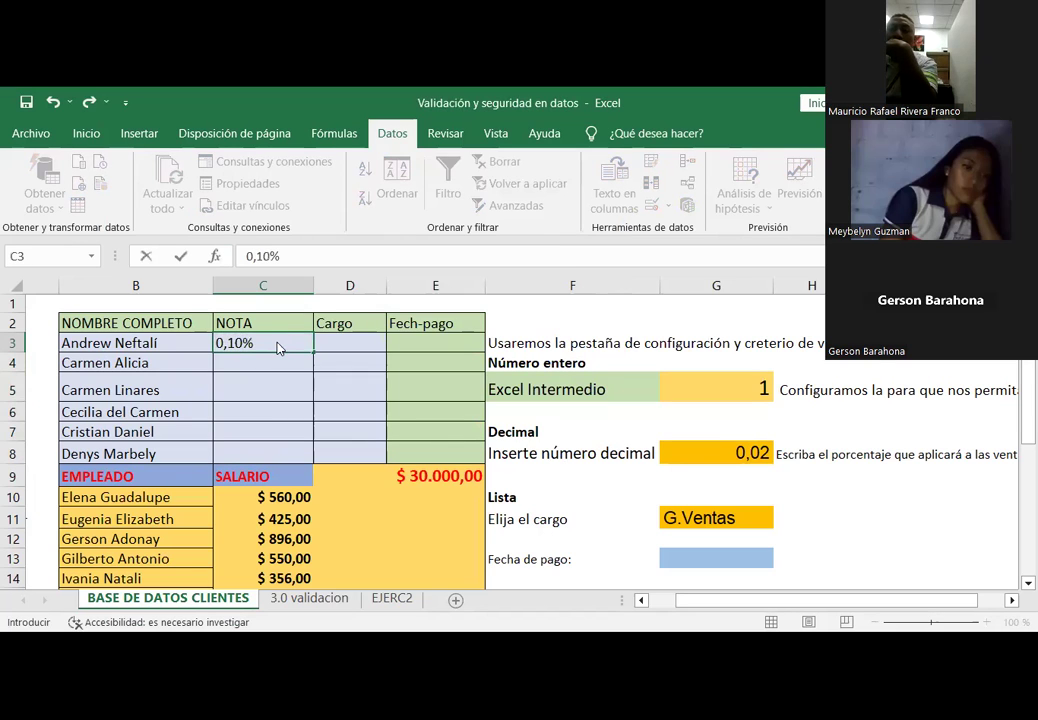
key(Return)
key(Tab)
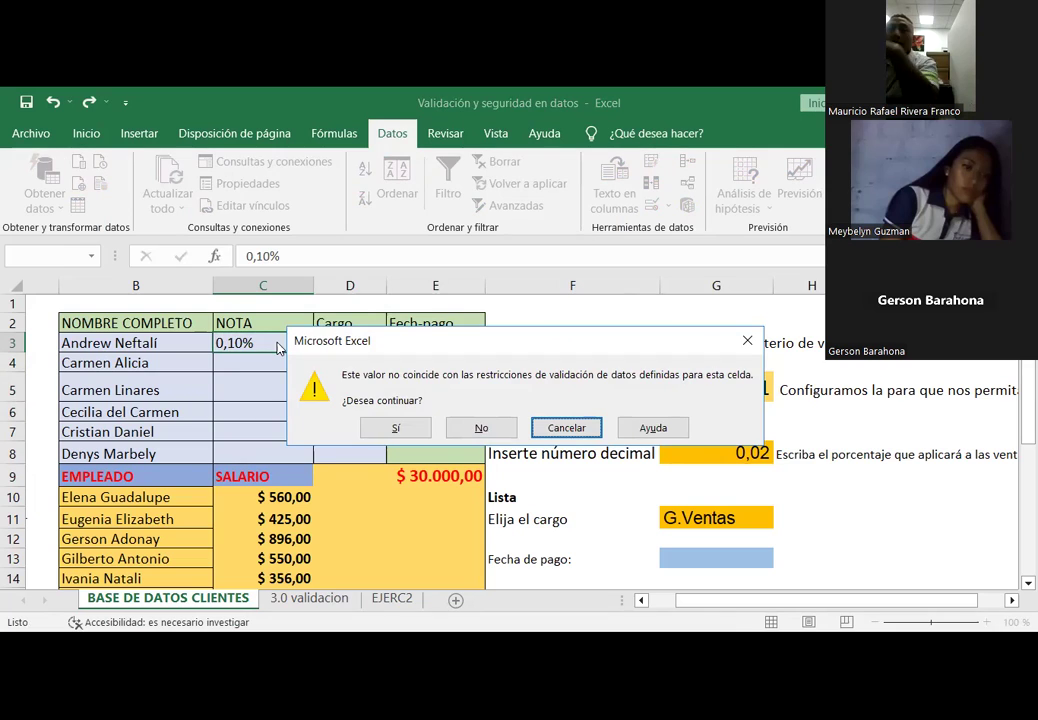
key(Return)
Step: Change the number format of cells C3:C8 in the NOTA column to General
drag(274, 343, 276, 444)
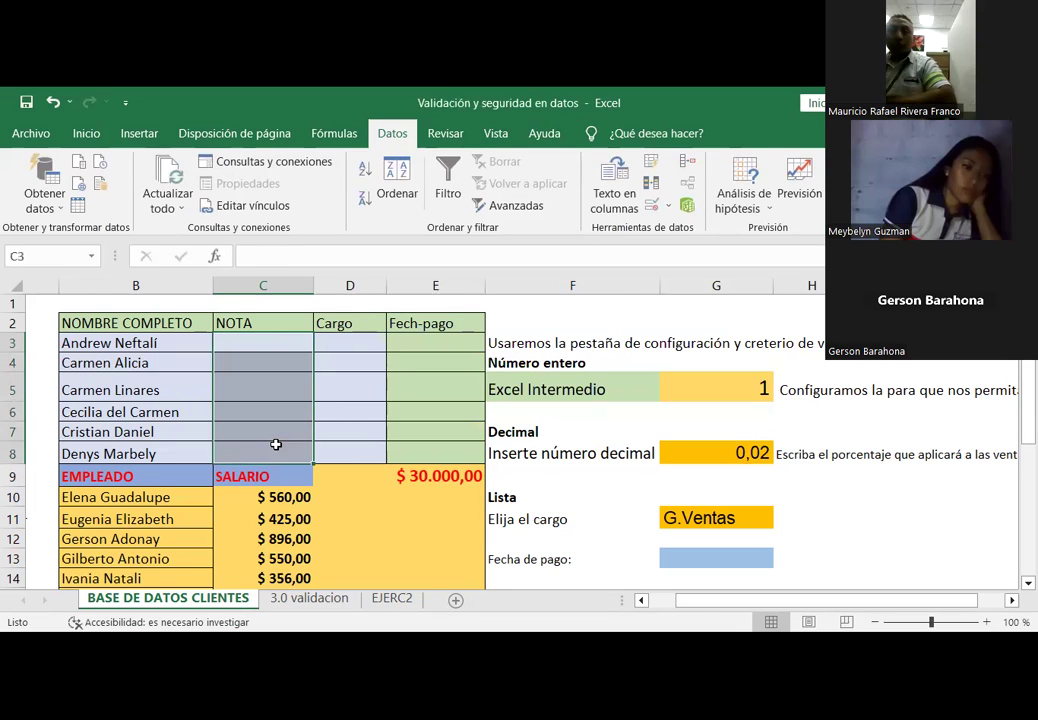
right_click(280, 345)
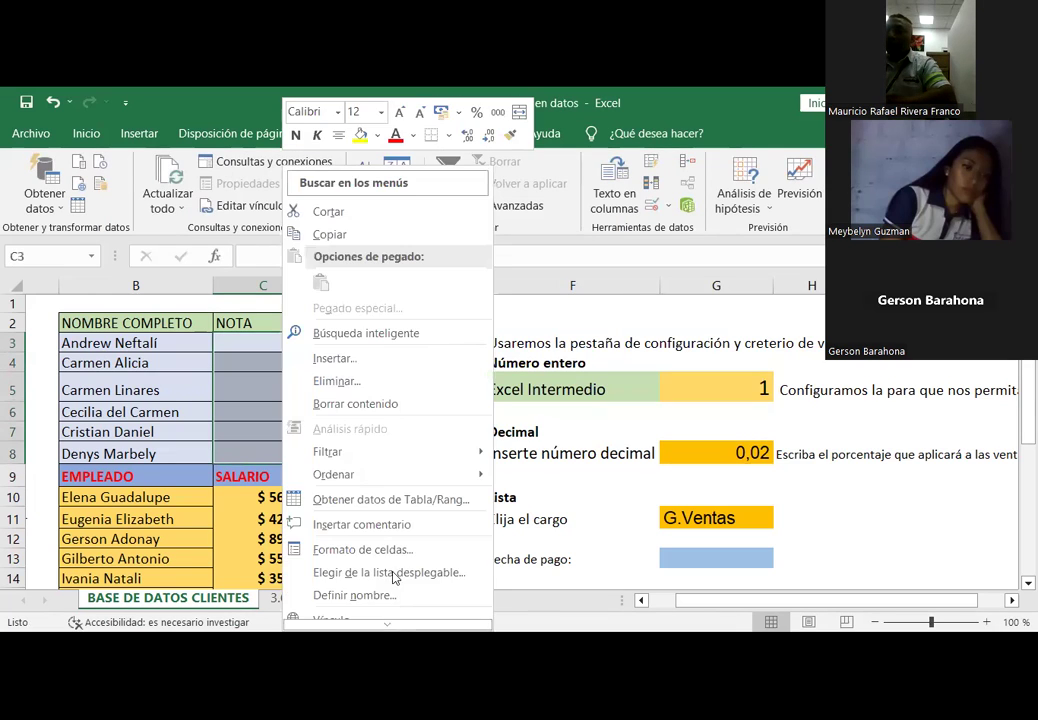
click(390, 550)
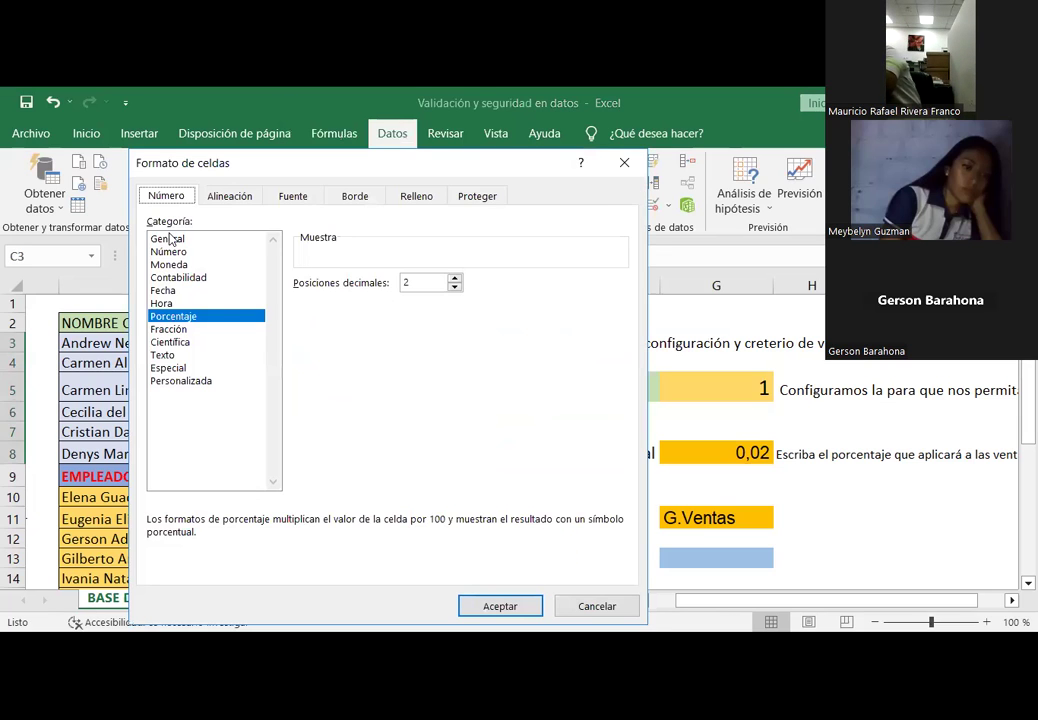
click(167, 239)
key(Down)
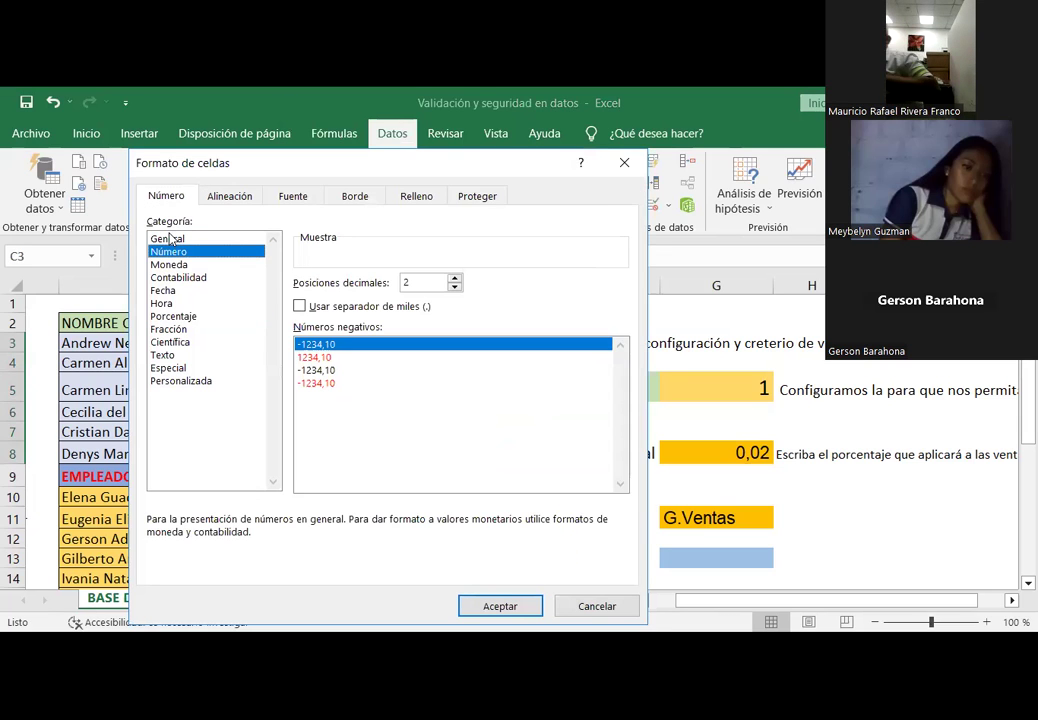
key(Up)
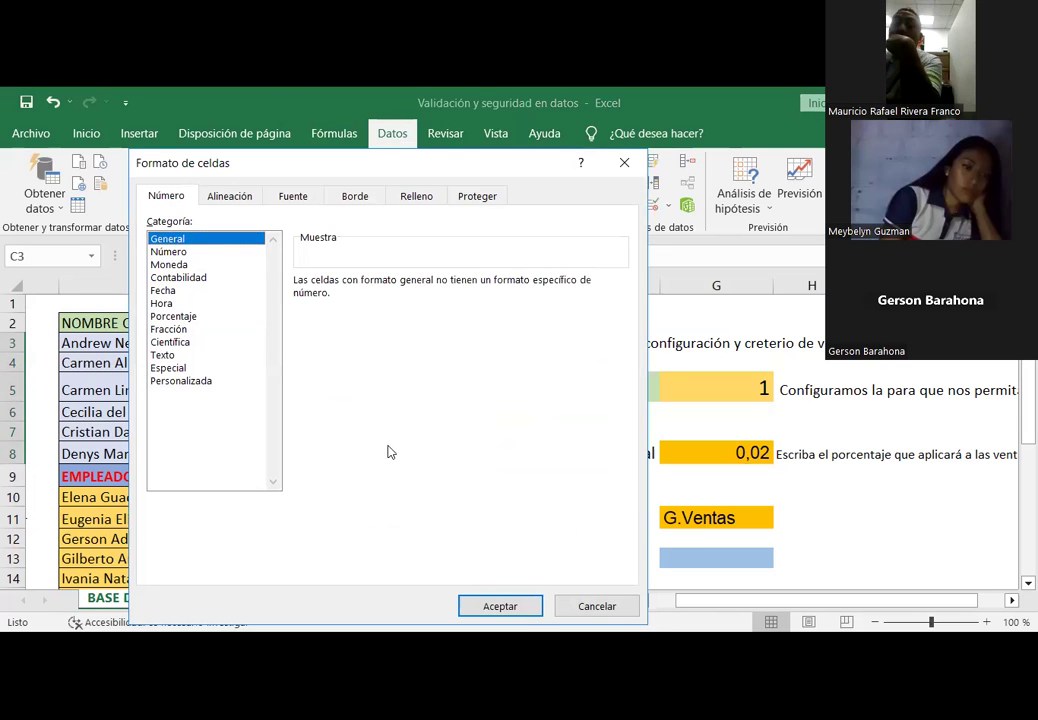
click(501, 607)
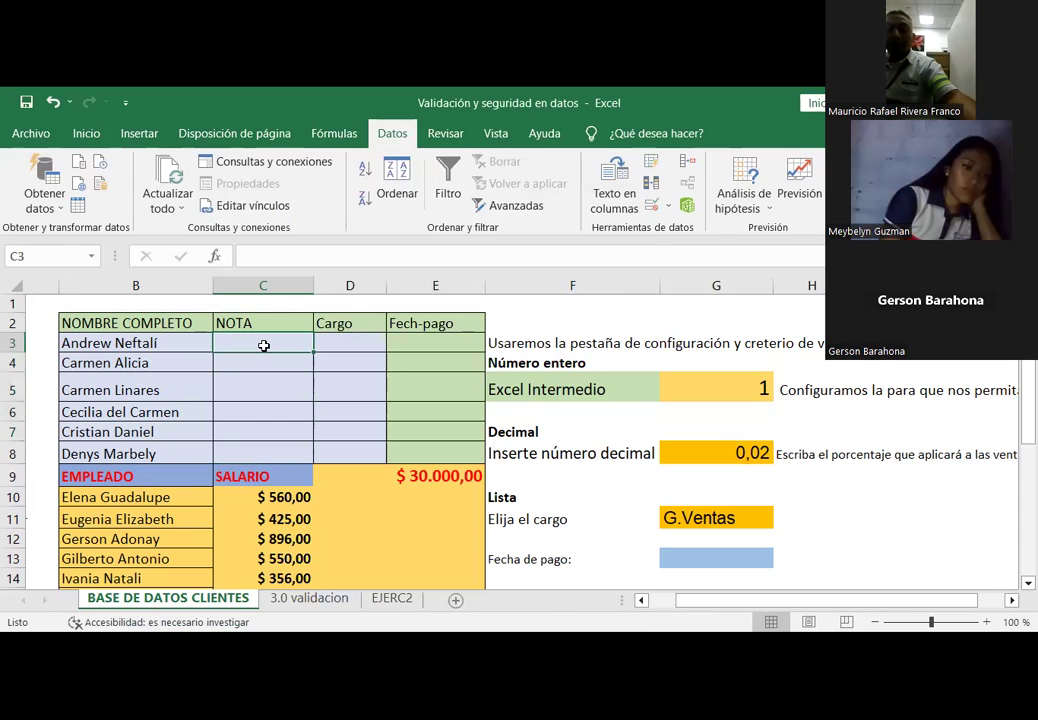
Step: Enter 0,02 in cell C3 and 0,03 in cell C4 of the NOTA column
text(0,02)
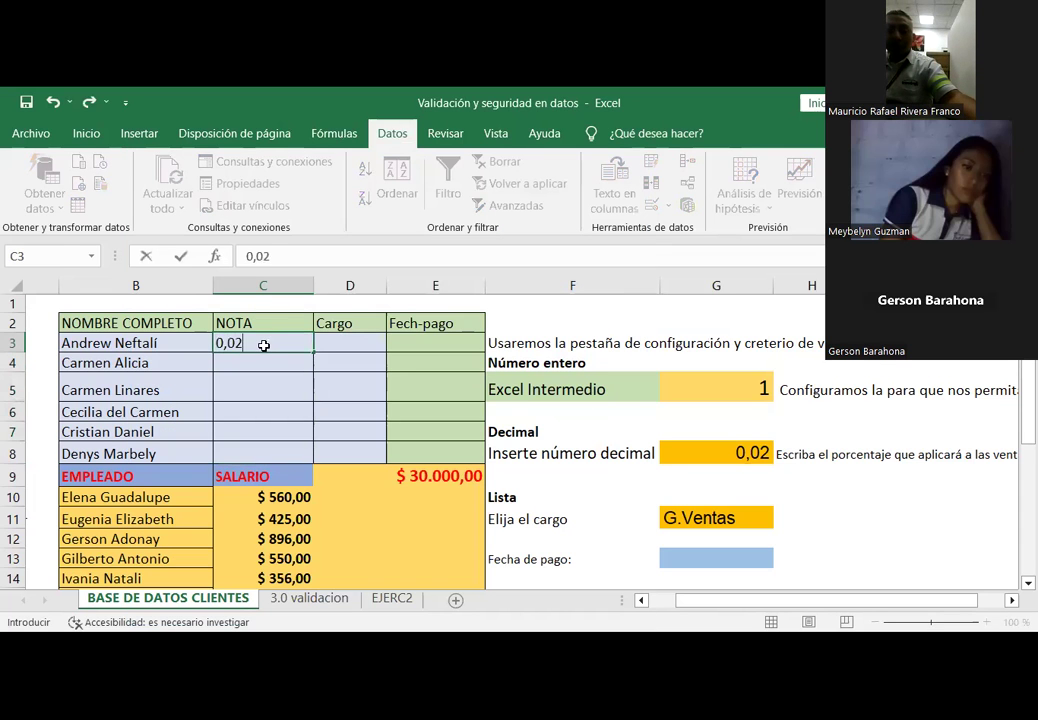
key(Return)
text(,)
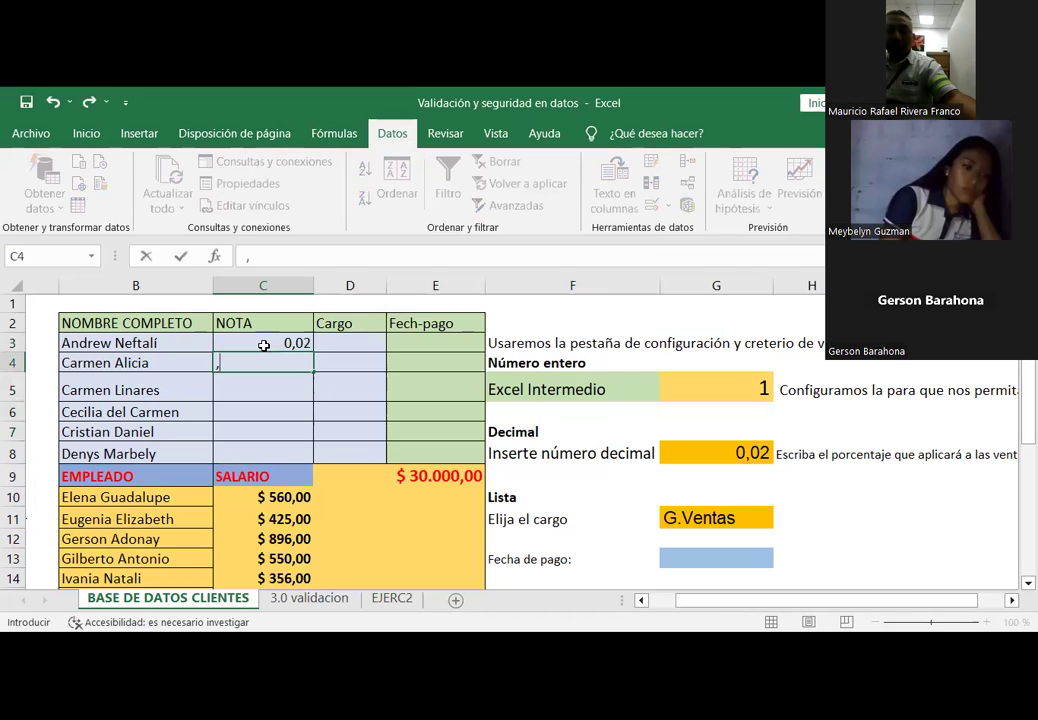
text(0,03)
key(Return)
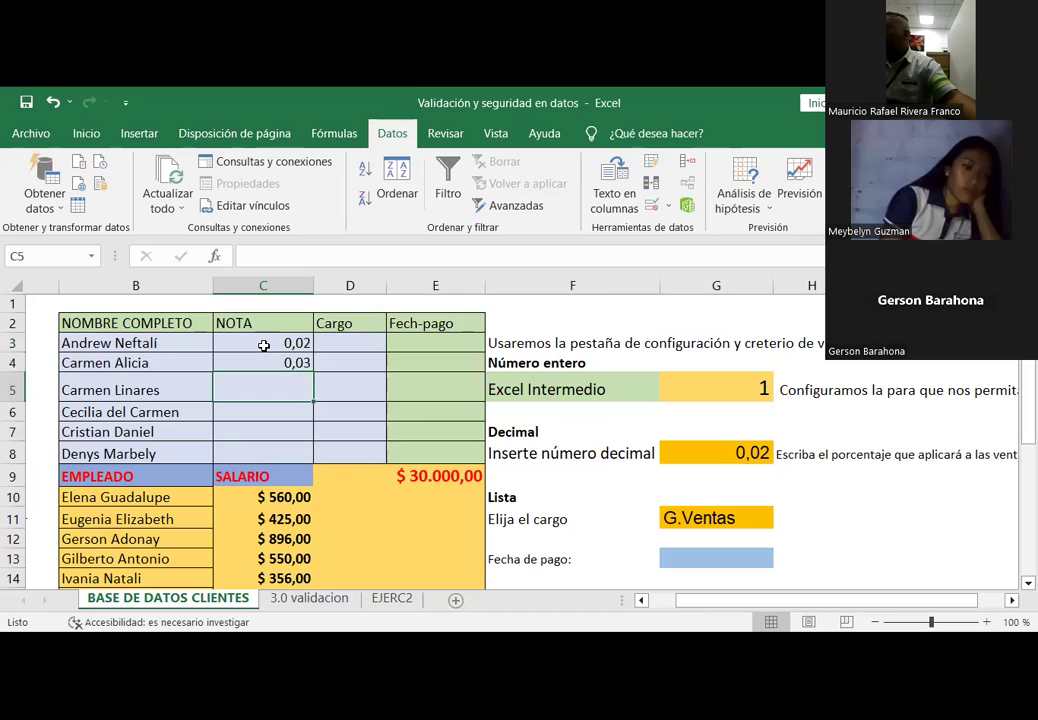
Step: Try to enter 0,1 in cell C5 against the decimal rule, and cancel the entry
text(0,1)
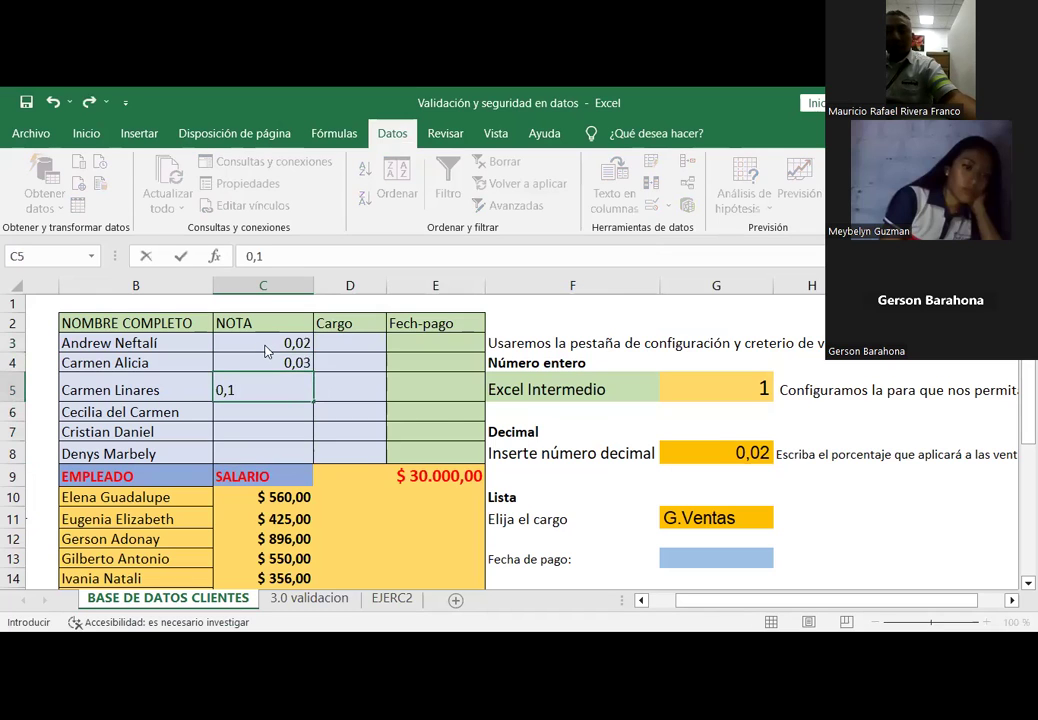
key(Return)
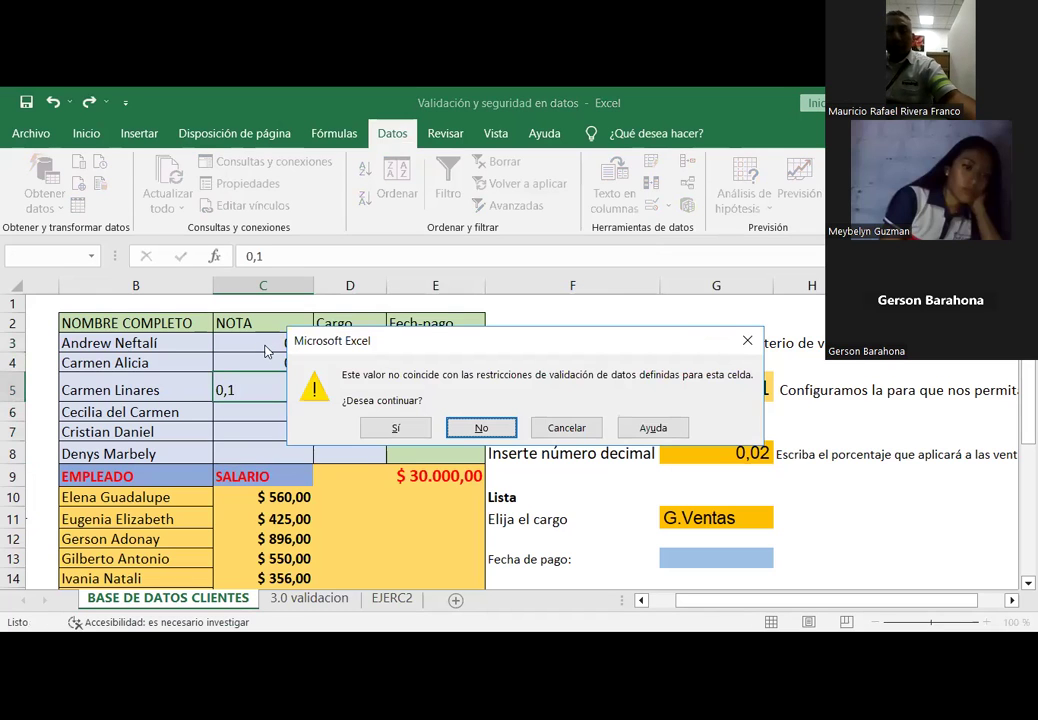
key(Tab)
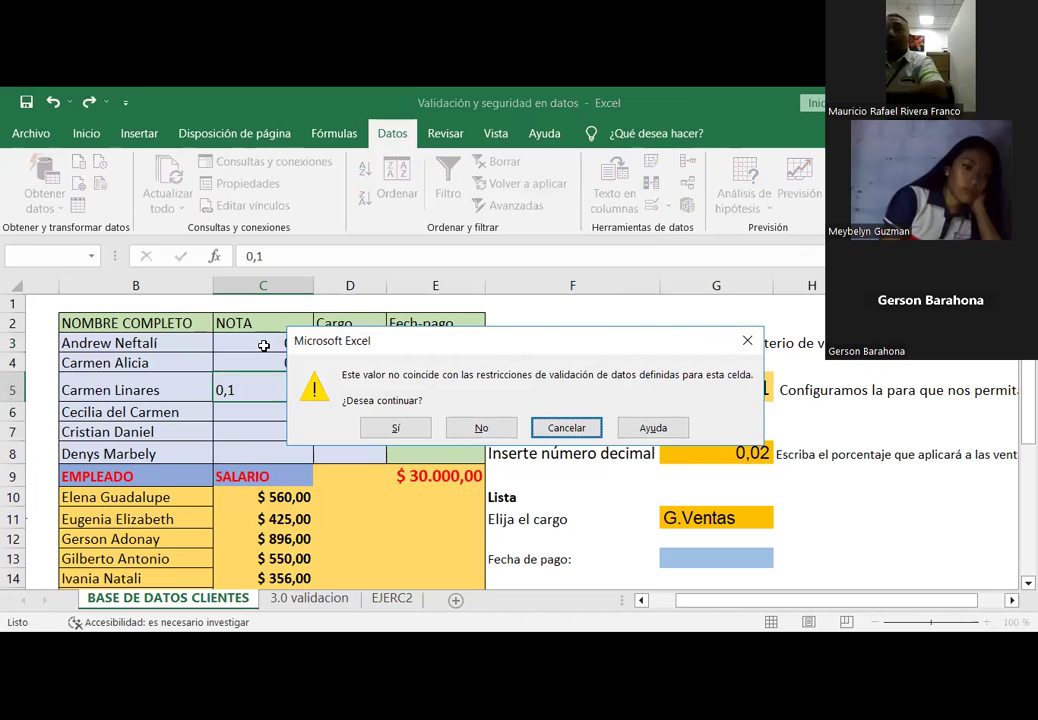
key(Return)
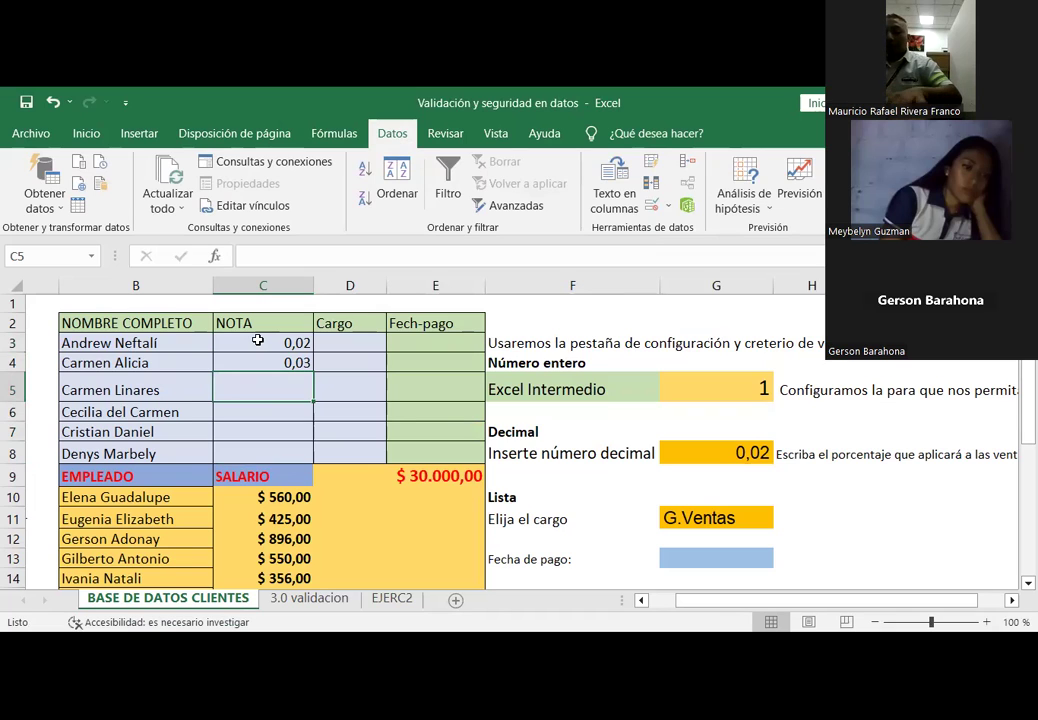
Step: Replace the value in cell C4 of the NOTA column with 0,02
click(258, 341)
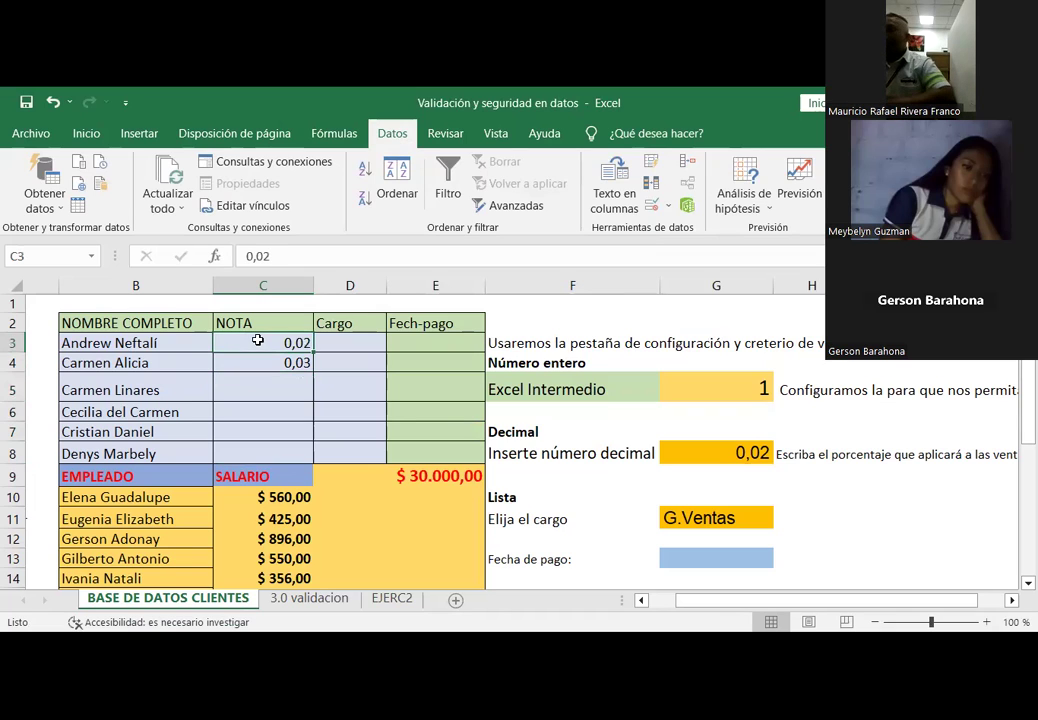
click(279, 366)
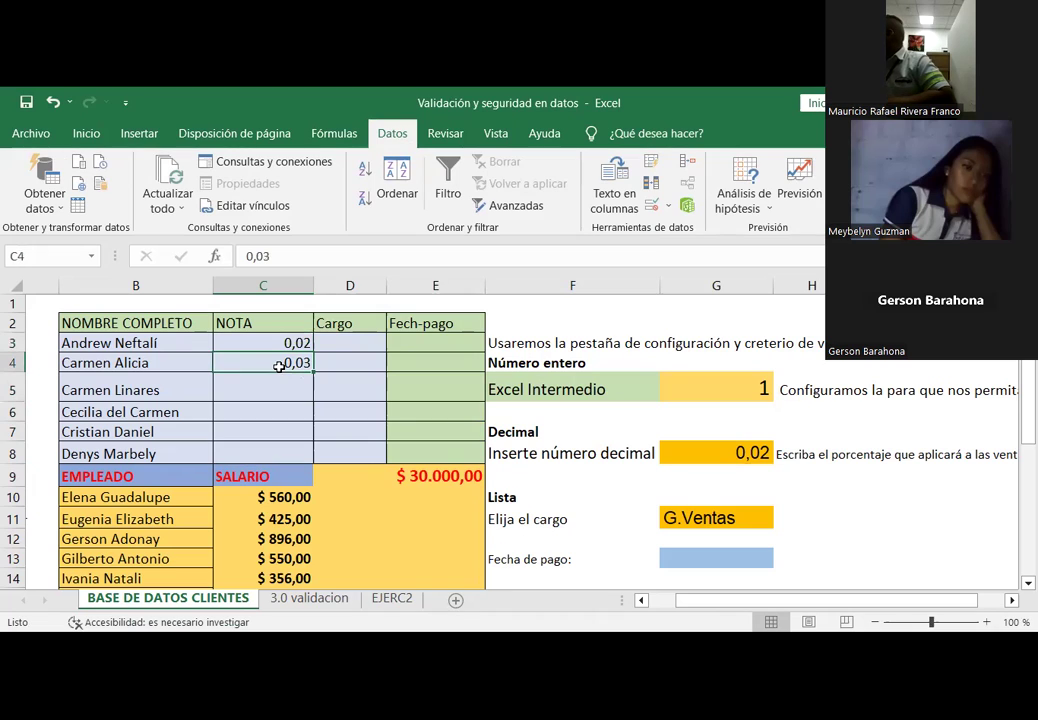
key(Delete)
text(0,02)
key(Return)
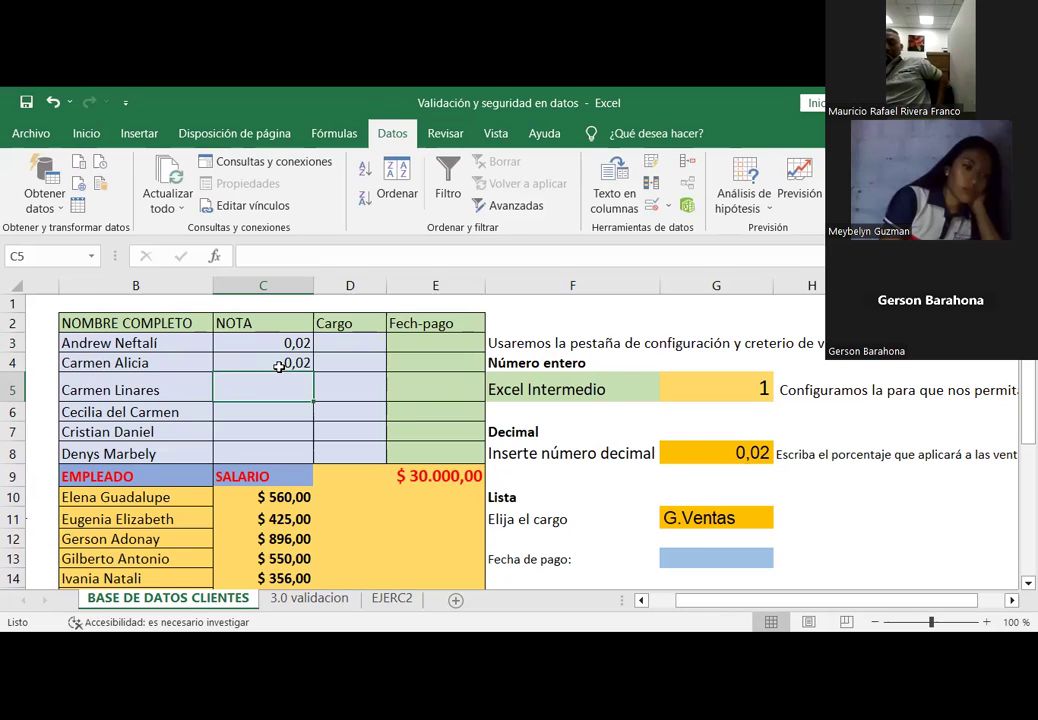
Step: Enter 0,01 in each of the cells C5, C6 and C7 of the NOTA column
text(0,01)
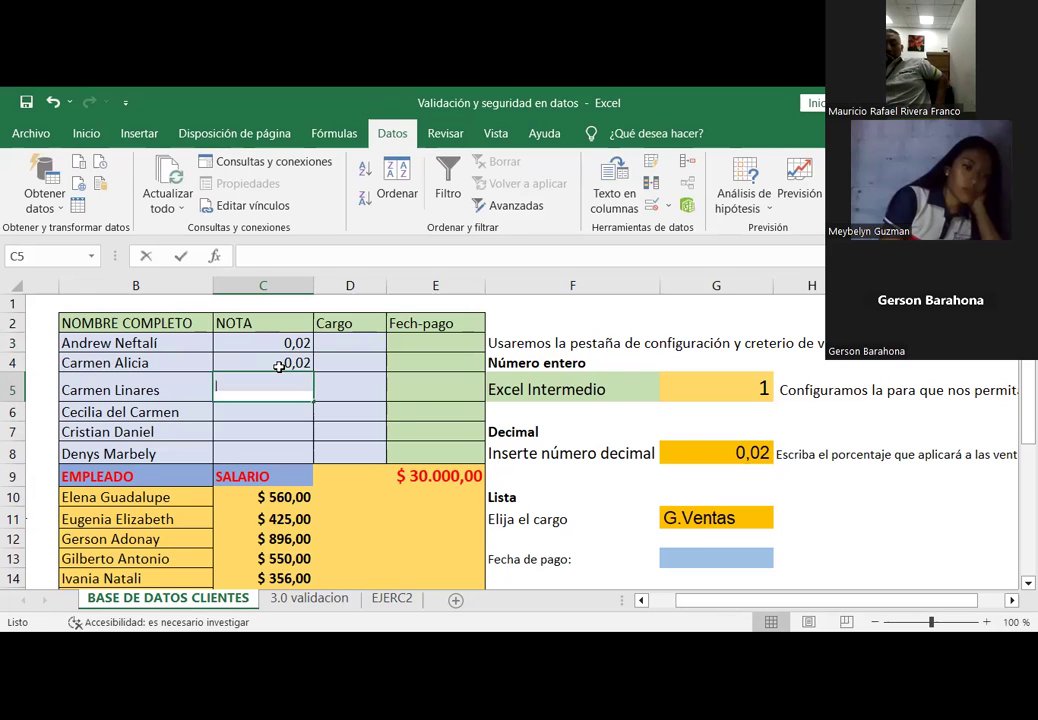
key(Return)
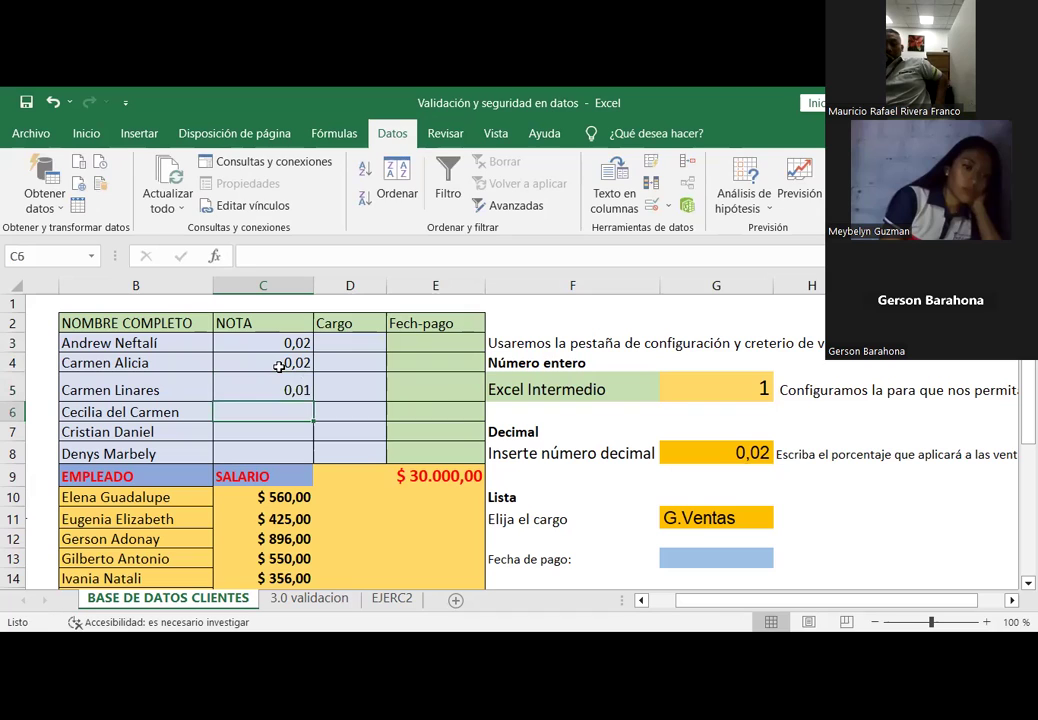
text(0,01)
key(Return)
text(0,01)
key(Return)
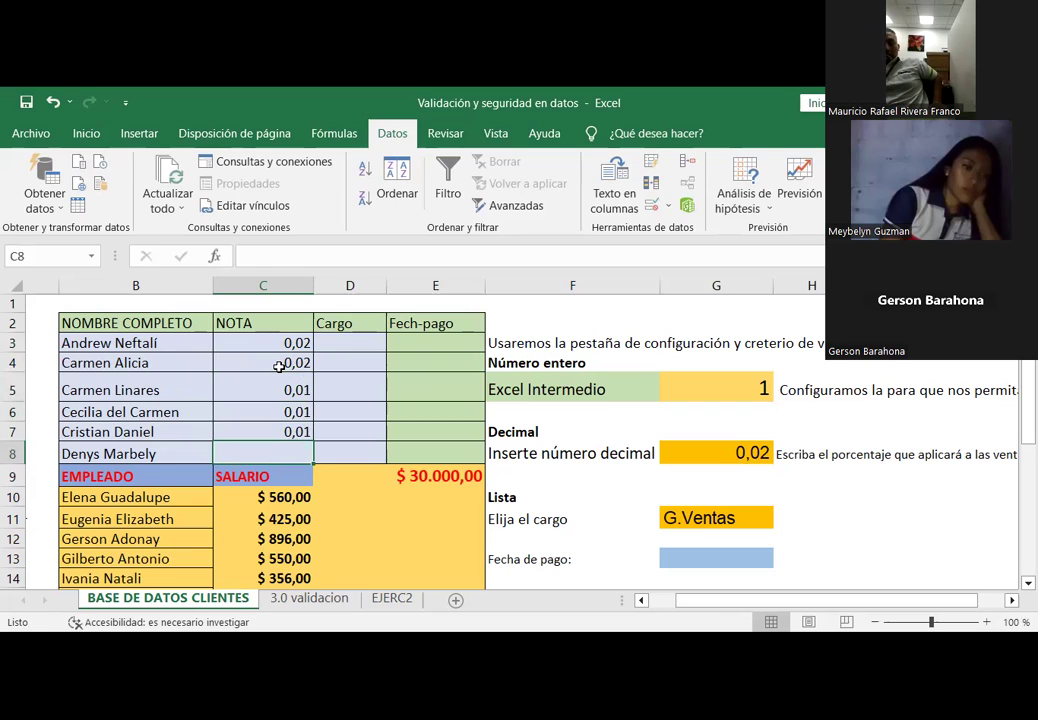
Step: Try to enter 0,05 in cell C8 of the NOTA column, and cancel the entry
text(0,05)
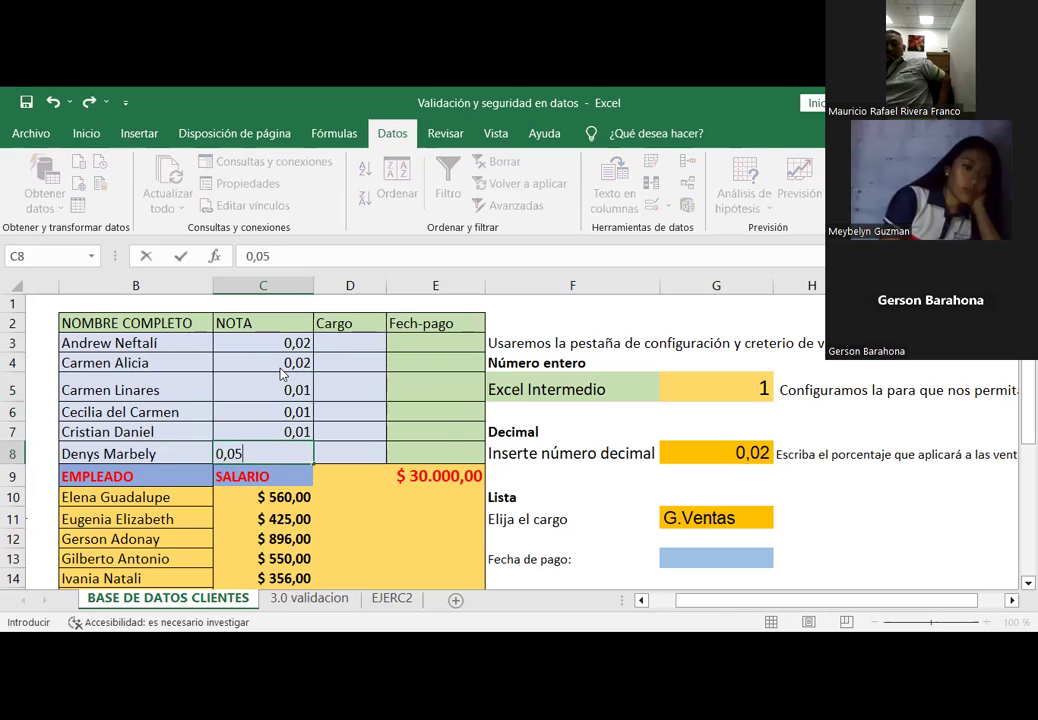
key(Return)
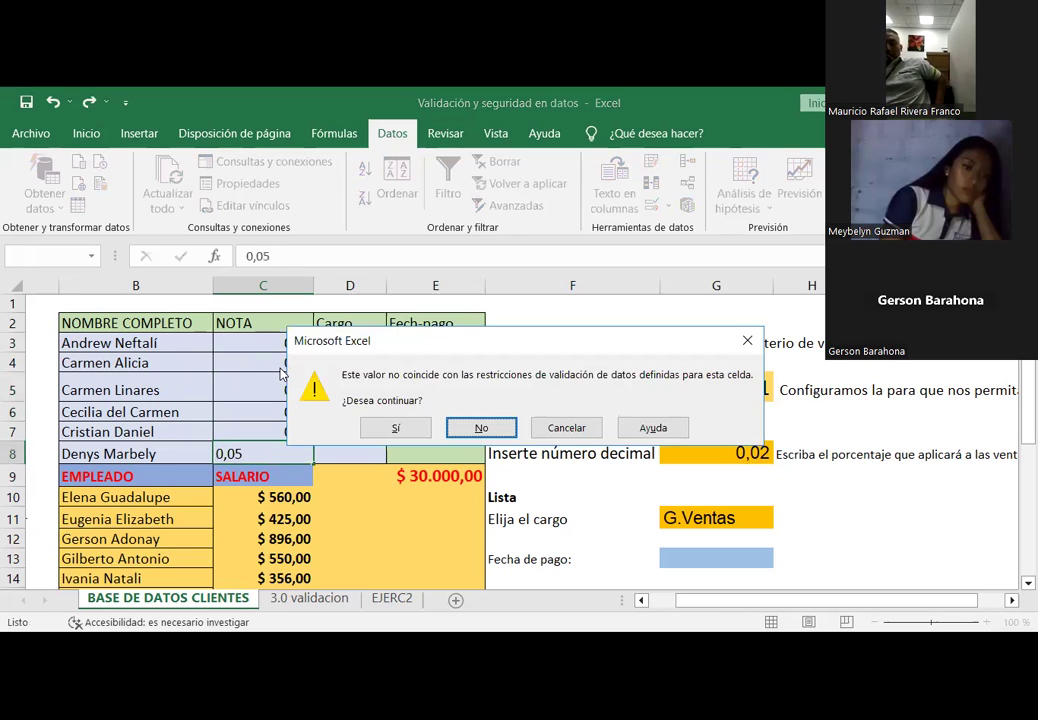
click(557, 428)
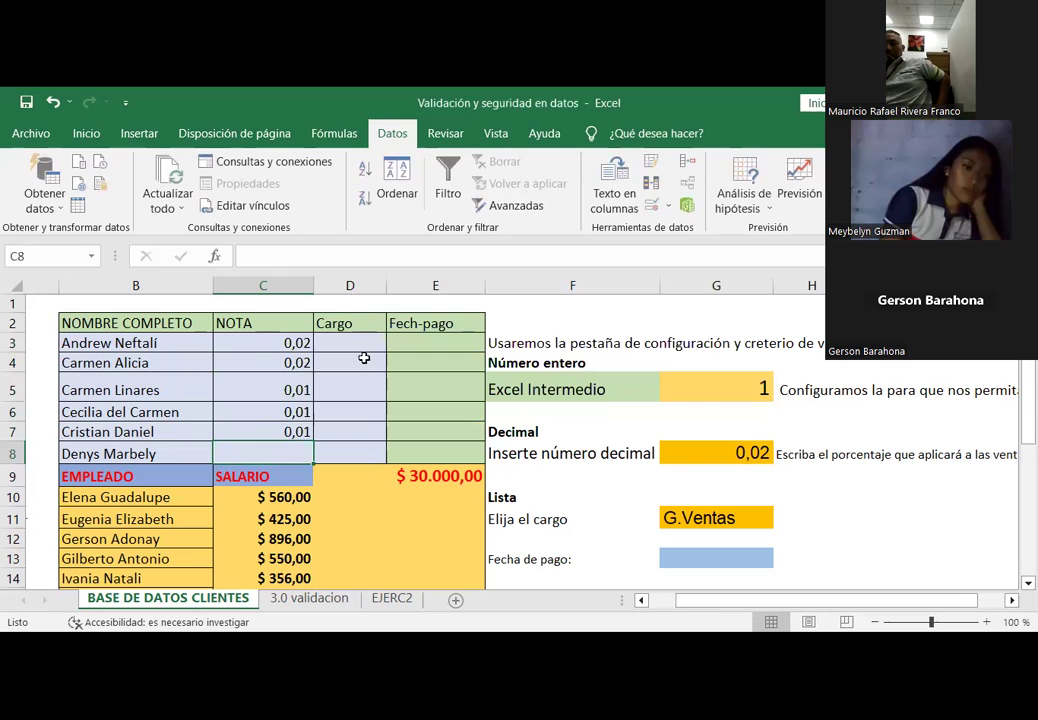
Step: Clear the test values from cells C3:C7 of the NOTA column
click(345, 429)
drag(285, 340, 283, 430)
key(Delete)
Step: Set the maximum of the decimal validation rule for cells C3:C8 to 0,50
drag(262, 343, 280, 451)
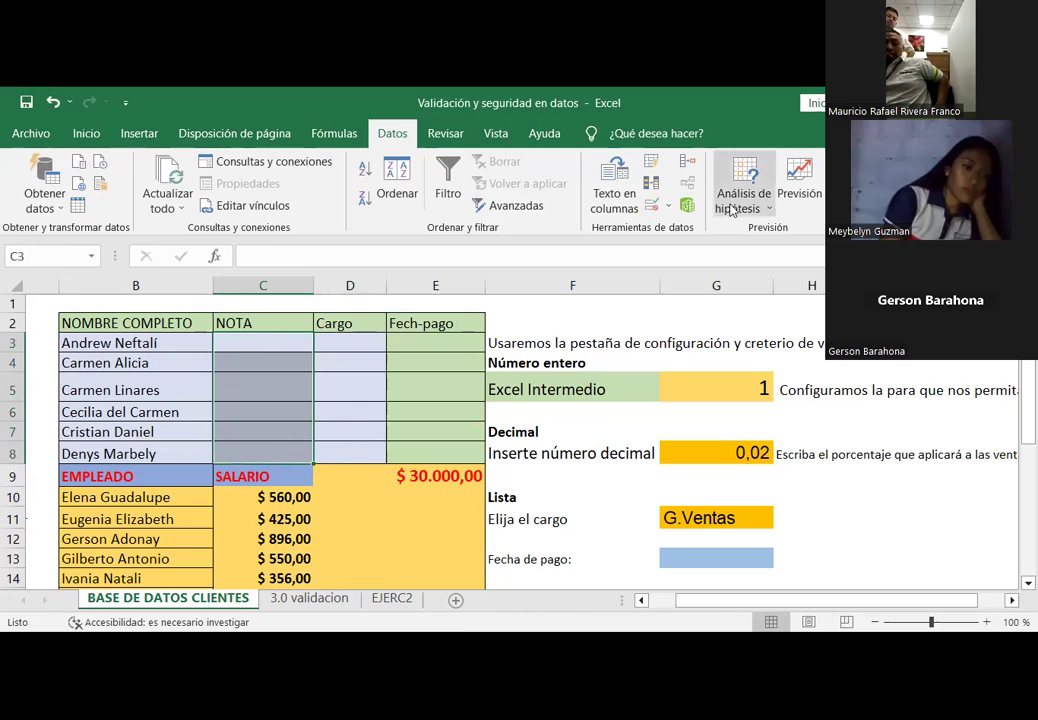
click(670, 207)
click(688, 232)
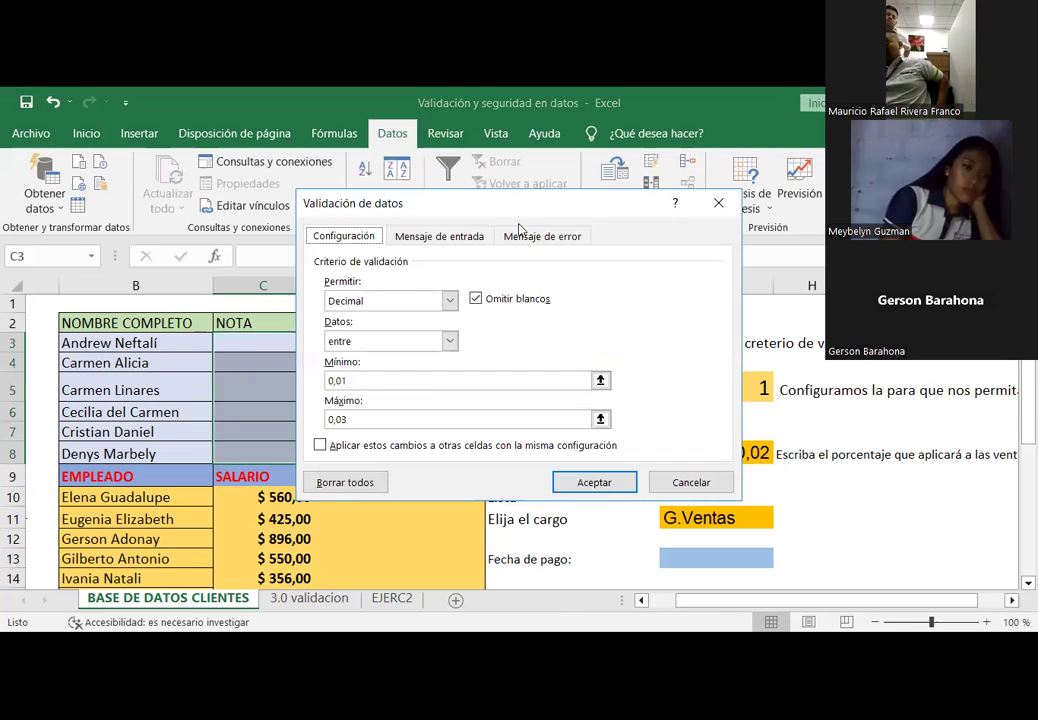
click(519, 234)
key(ctrl+Tab)
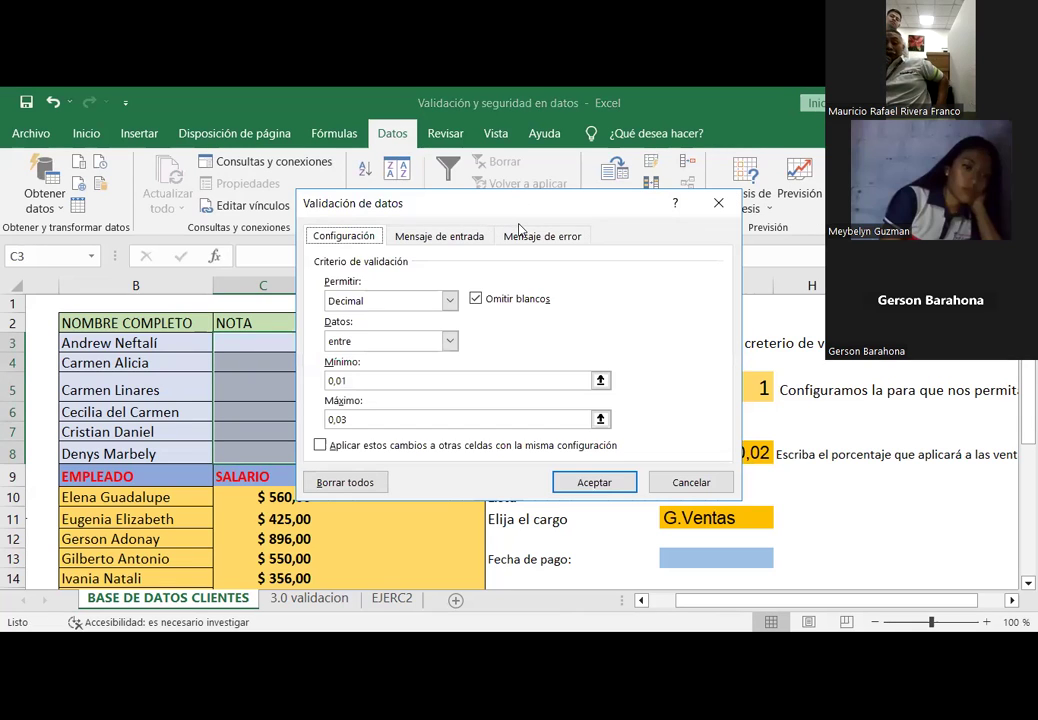
click(358, 421)
key(BackSpace)
key(BackSpace)
key(BackSpace)
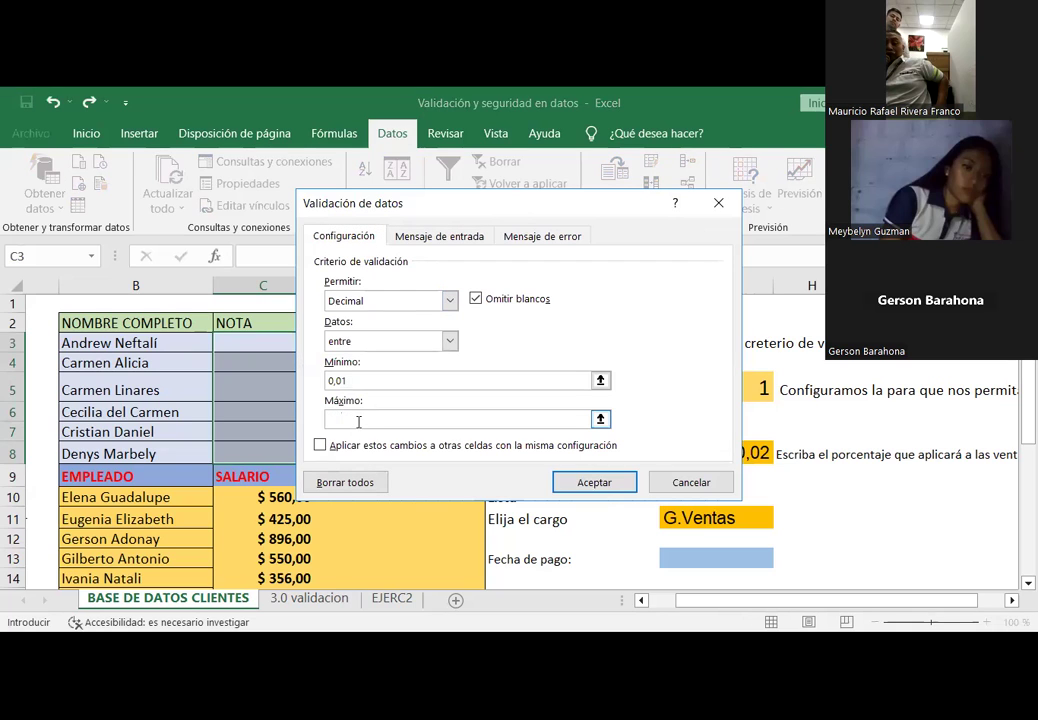
text(,50)
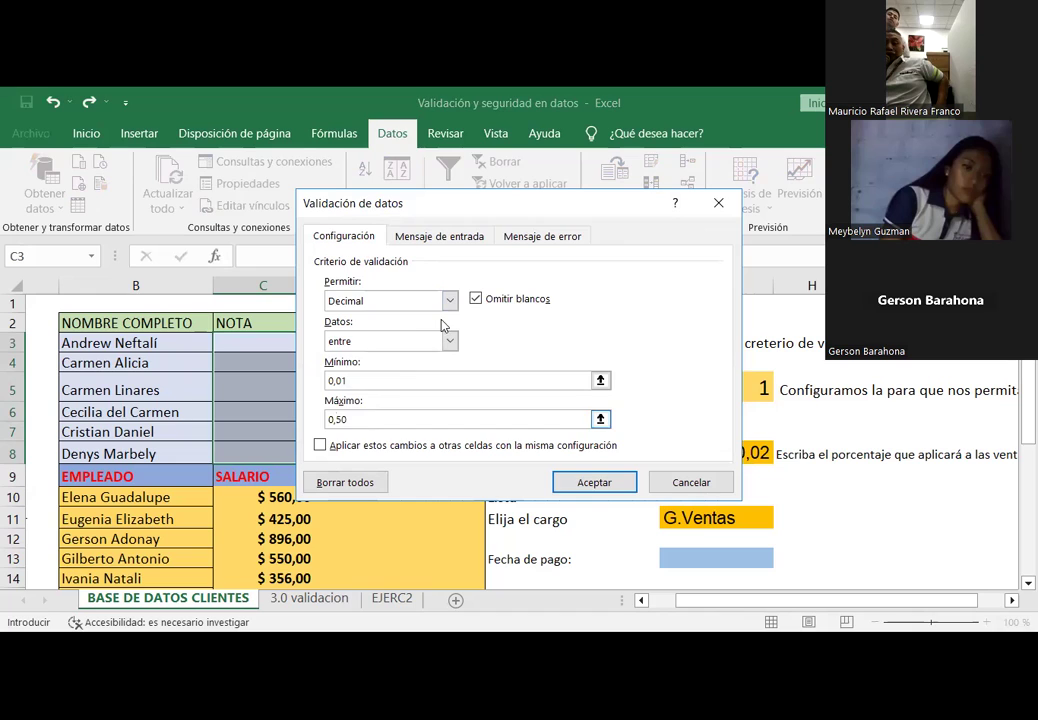
Step: Set the rule's error message to "solo decimales del 0,01 l 0,50" and apply the validation
click(546, 236)
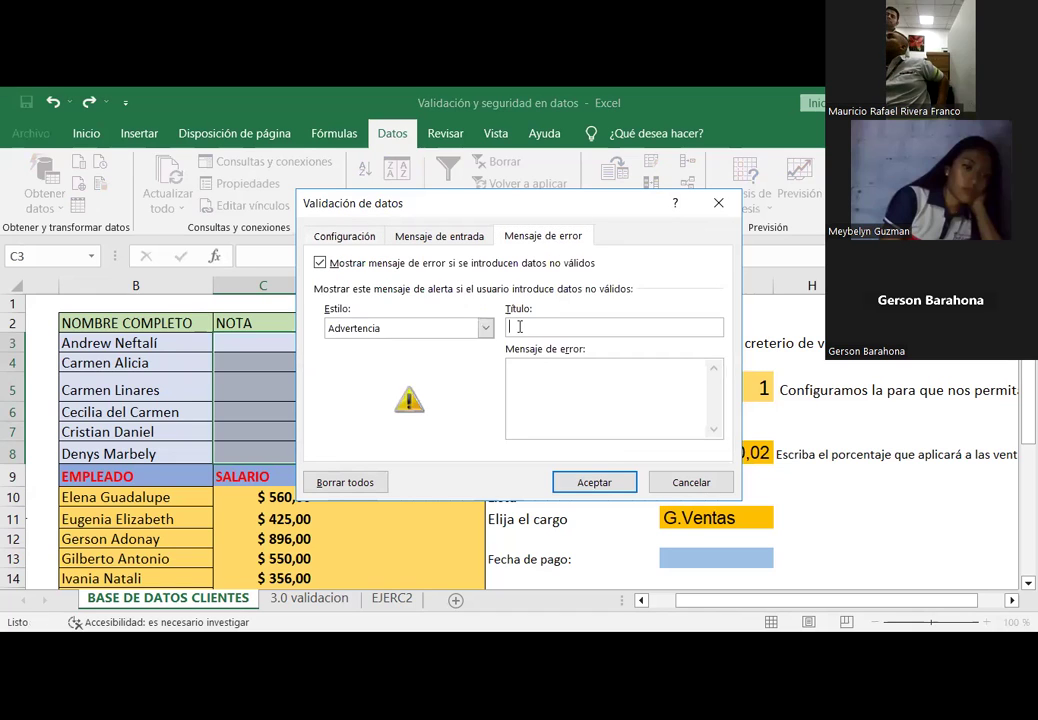
click(550, 381)
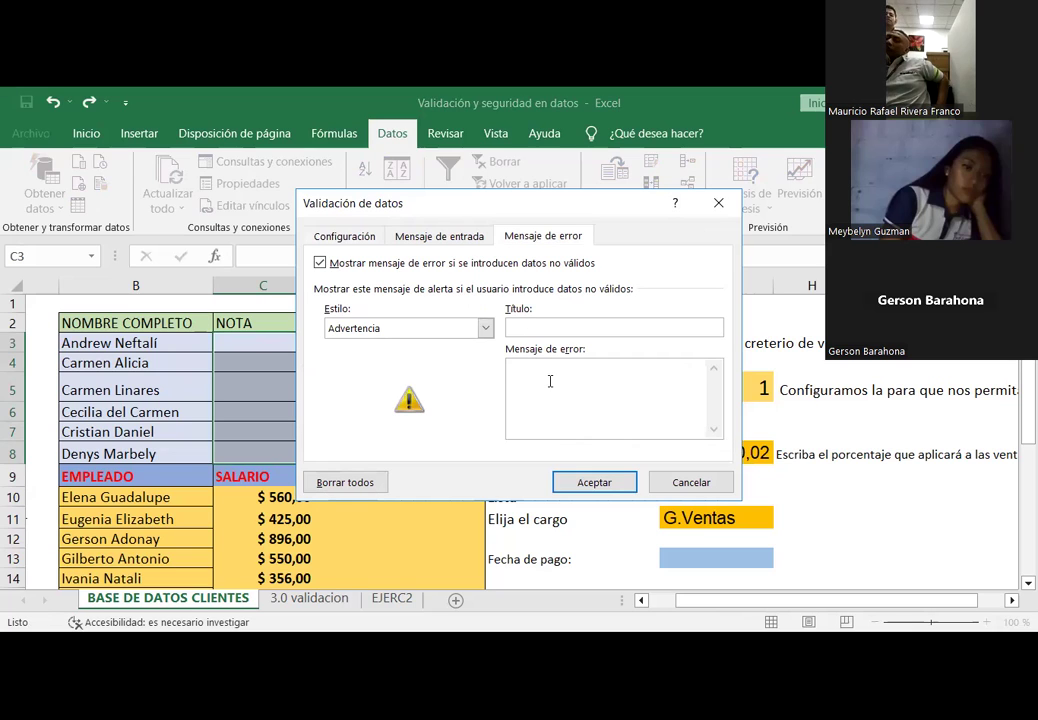
text(solo decimales)
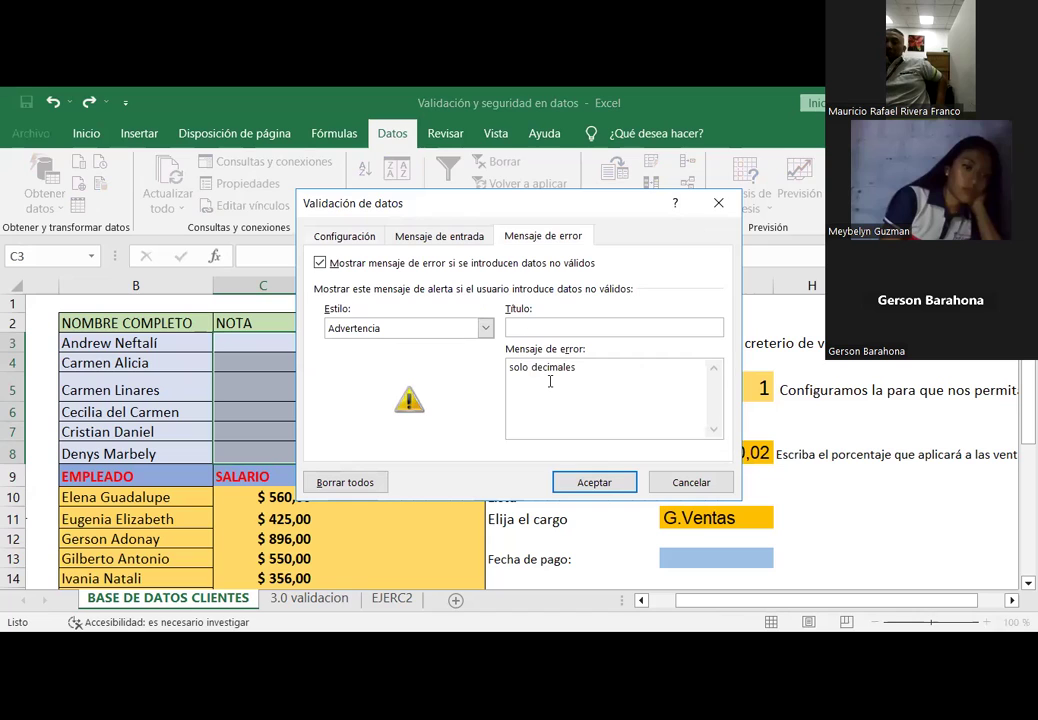
text( del 0)
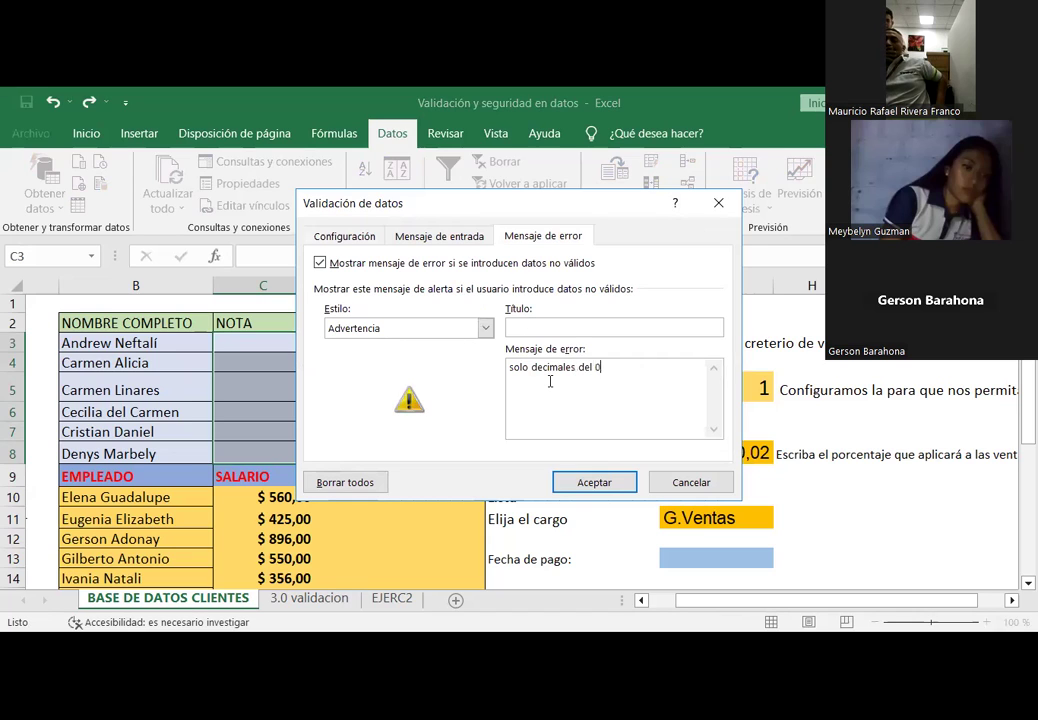
text(,01 l 0,50)
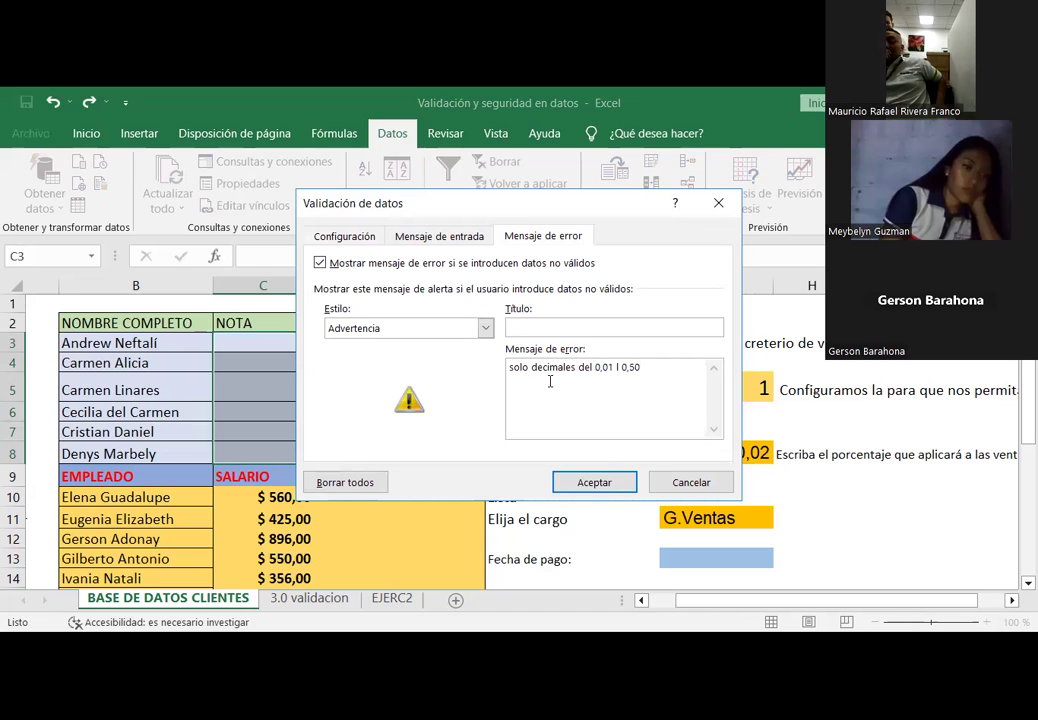
click(620, 483)
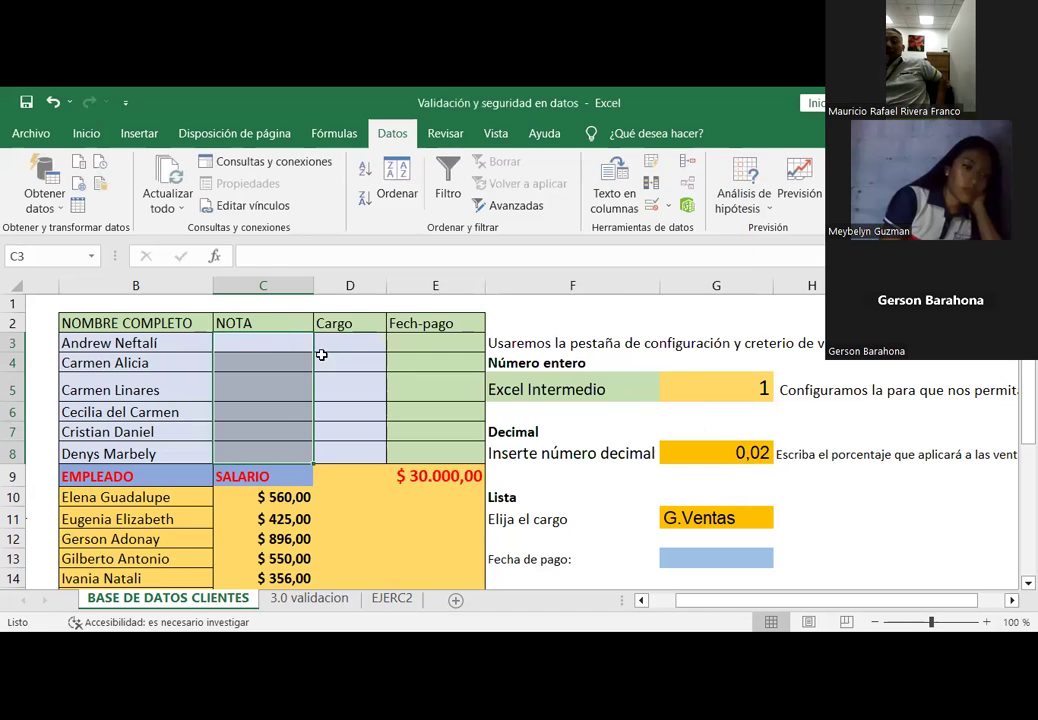
Step: Enter 0,01 in cell C3 of the NOTA column to test the revised rule
click(260, 342)
text(0,01)
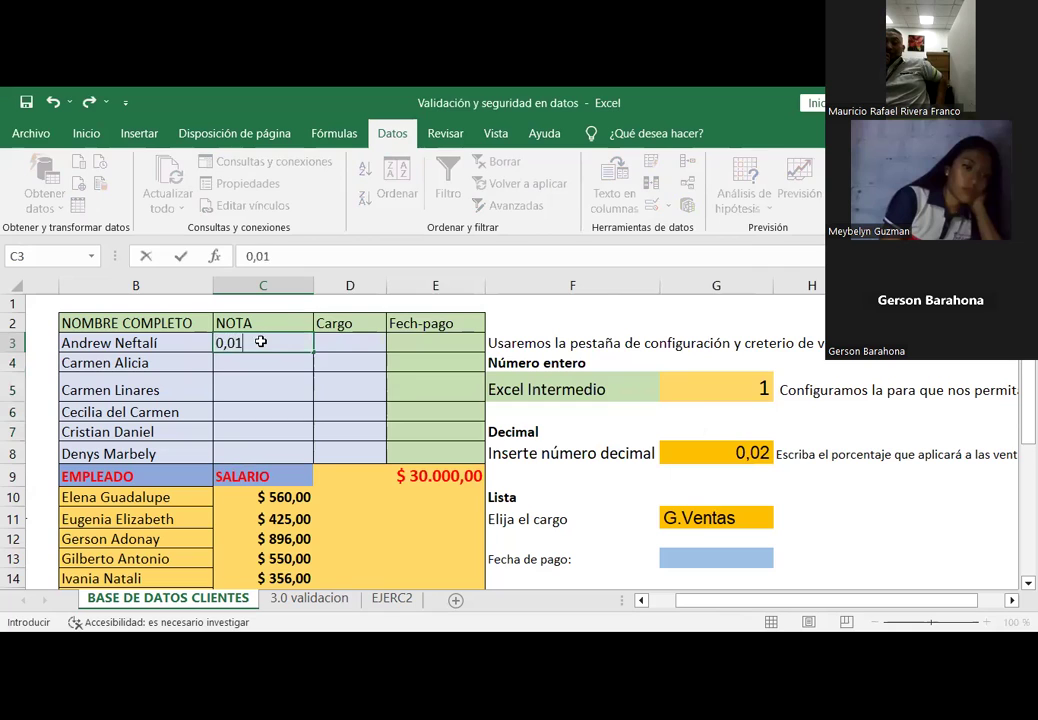
key(Return)
key(Return)
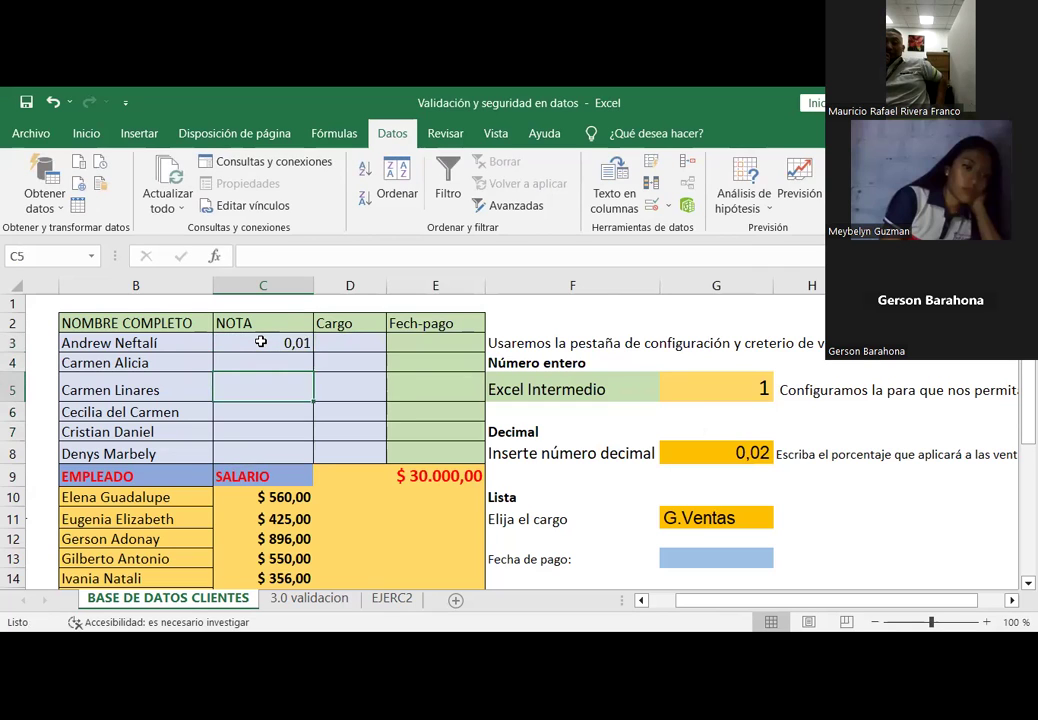
Step: Enter 0,03, 0,50, 0,2 and 0,50 in cells C5 to C8 of the NOTA column to test the rule
text(0,03)
key(Return)
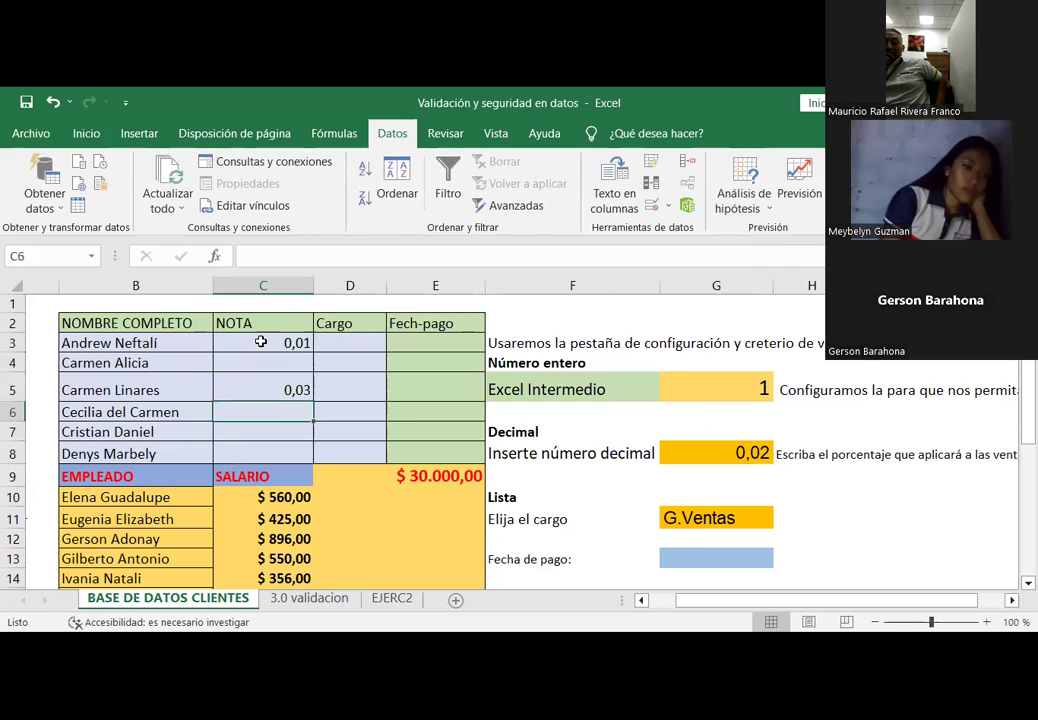
text(0,50)
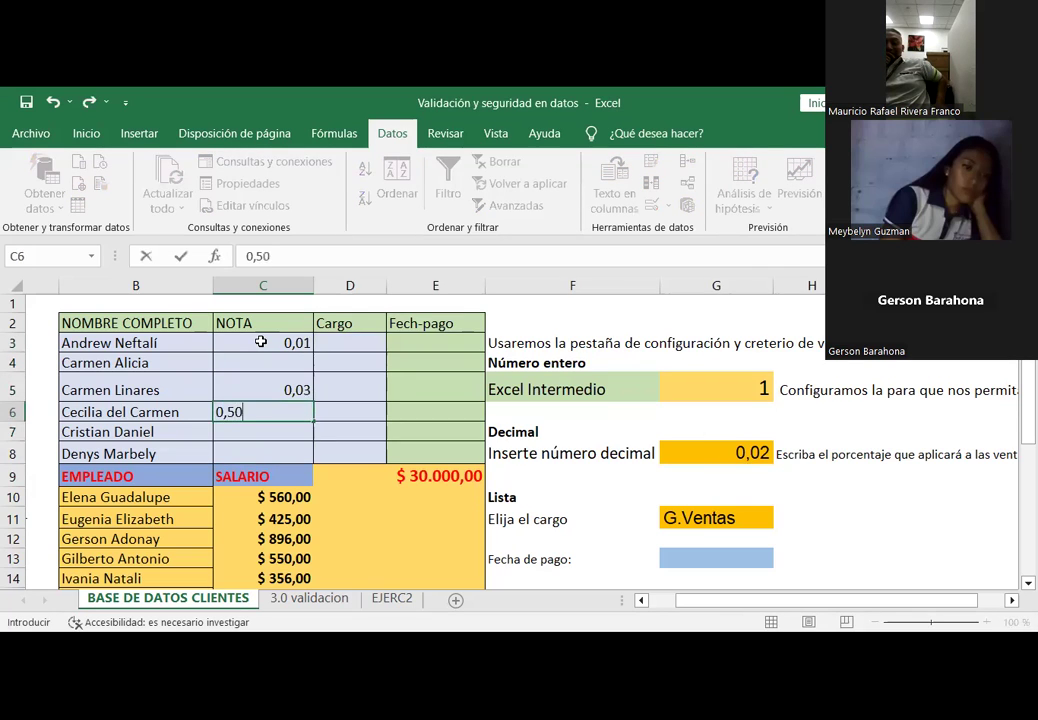
key(Return)
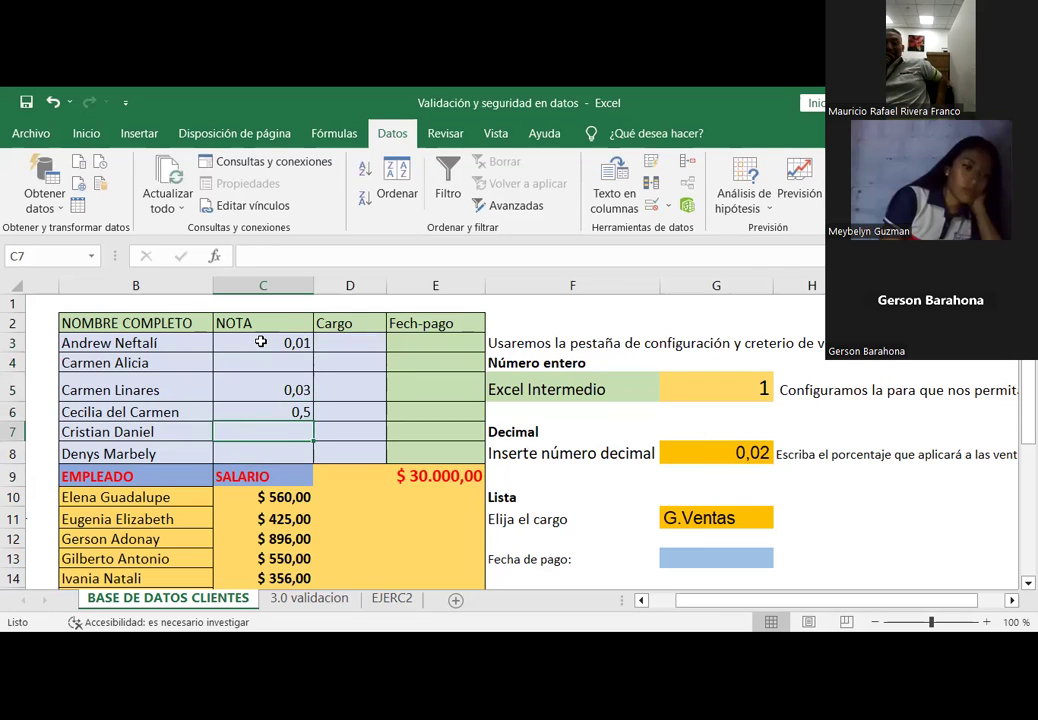
text(0,2)
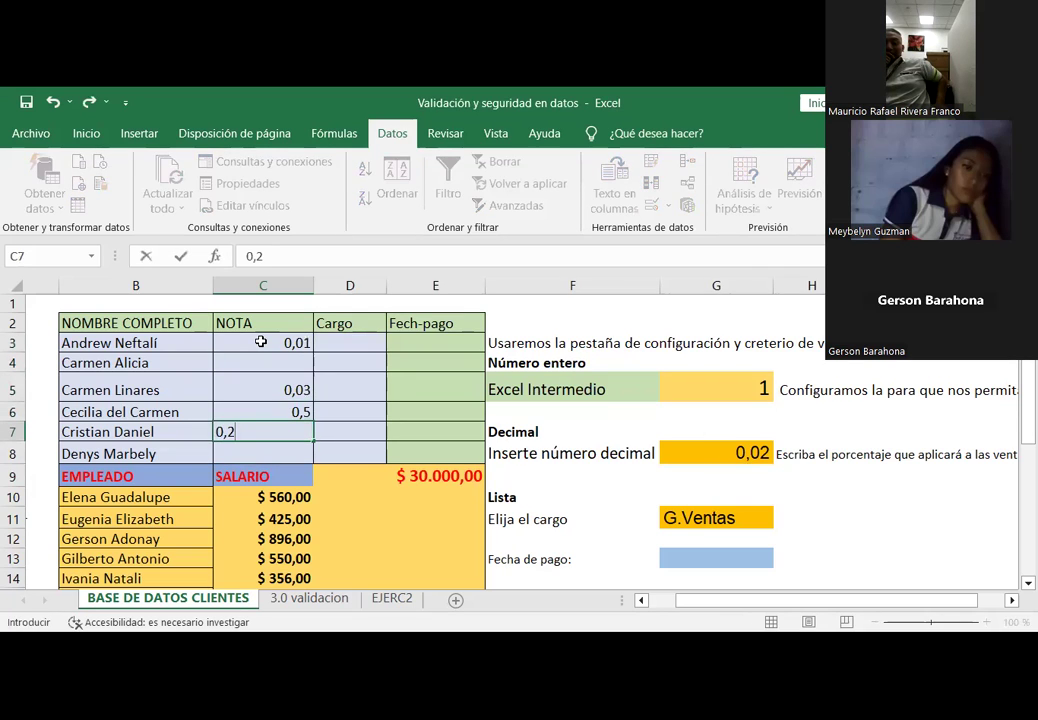
key(Return)
text(0,)
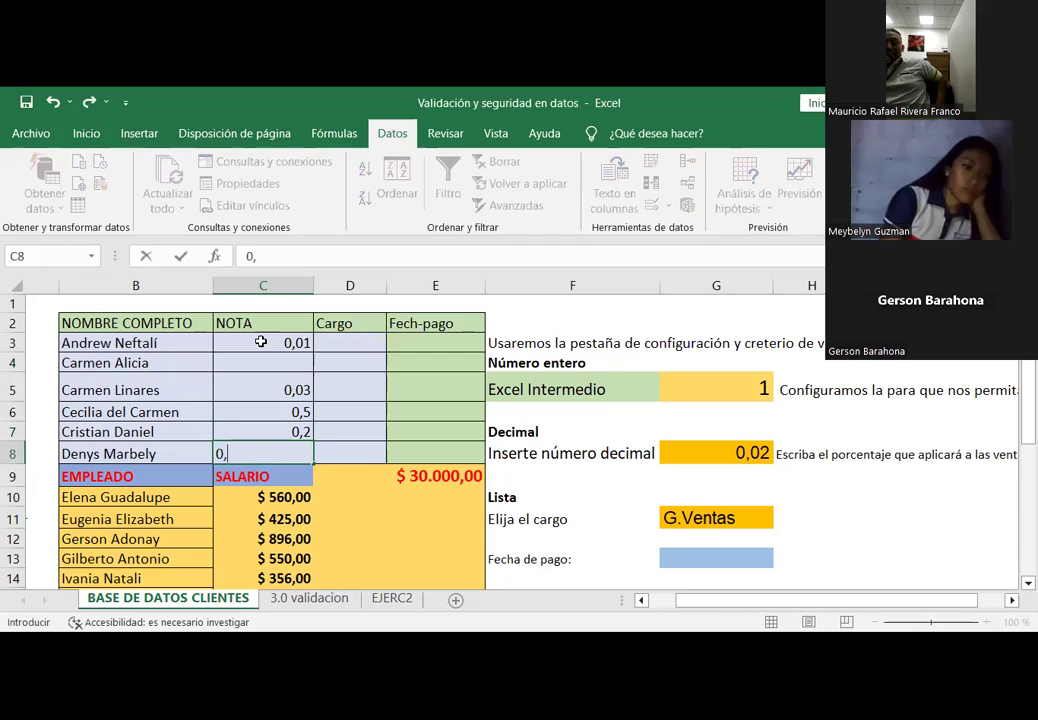
text(50)
key(Return)
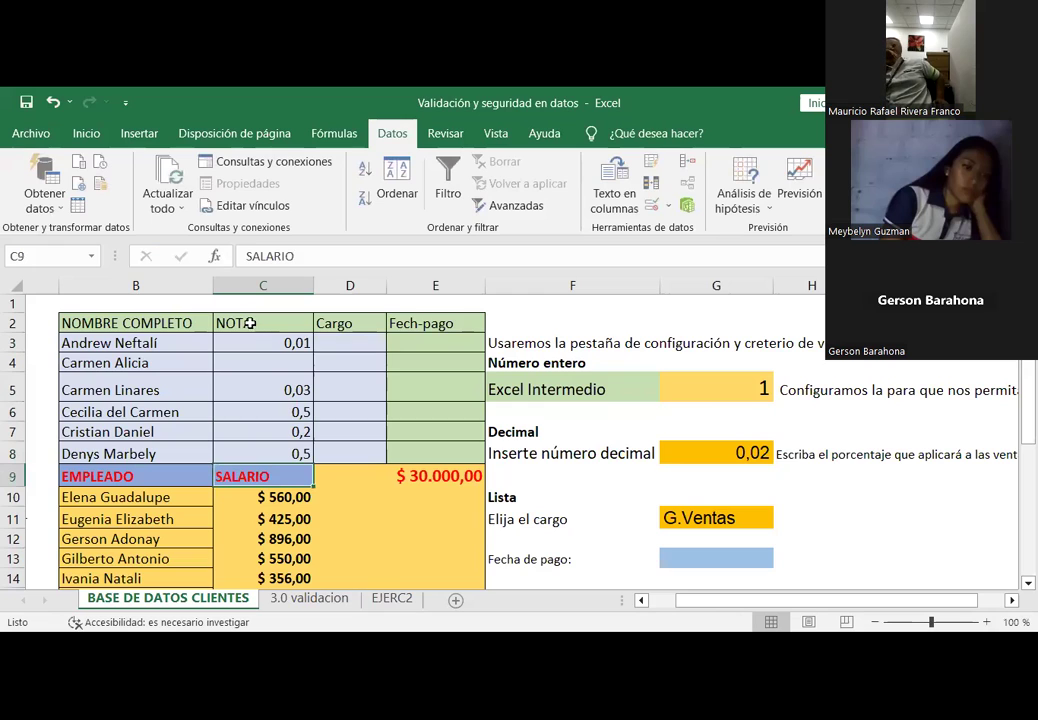
click(283, 393)
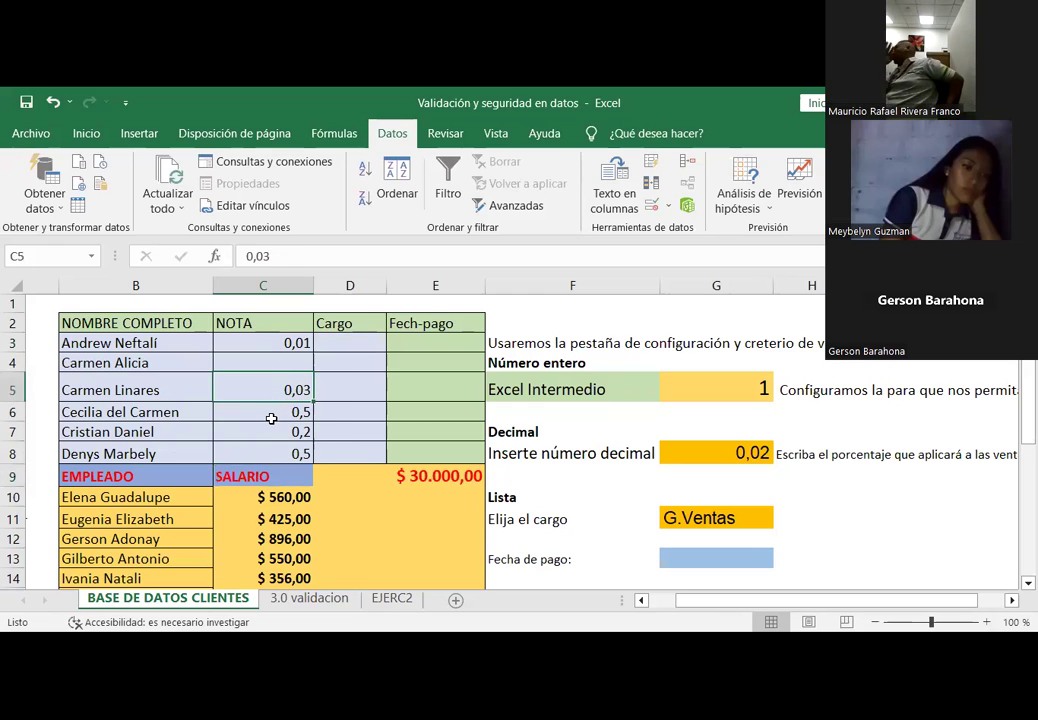
click(274, 414)
click(296, 404)
click(296, 418)
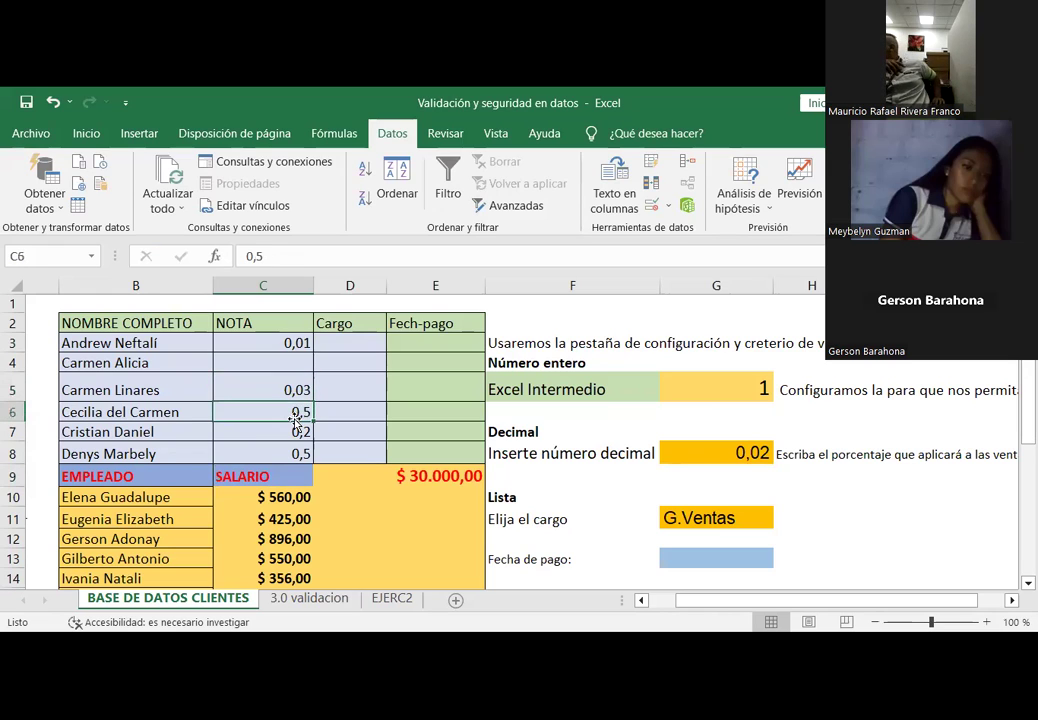
Step: Re-enter 0,5 as the maximum of the decimal validation rule for cells C3:C8 and apply it
drag(287, 343, 289, 448)
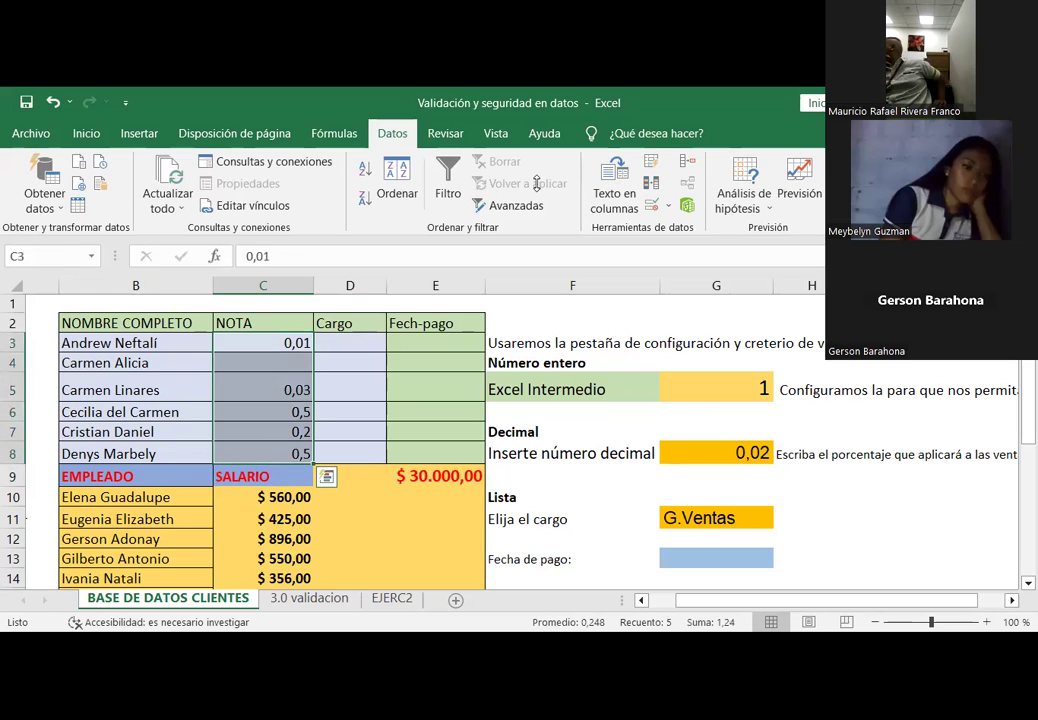
click(670, 207)
click(673, 231)
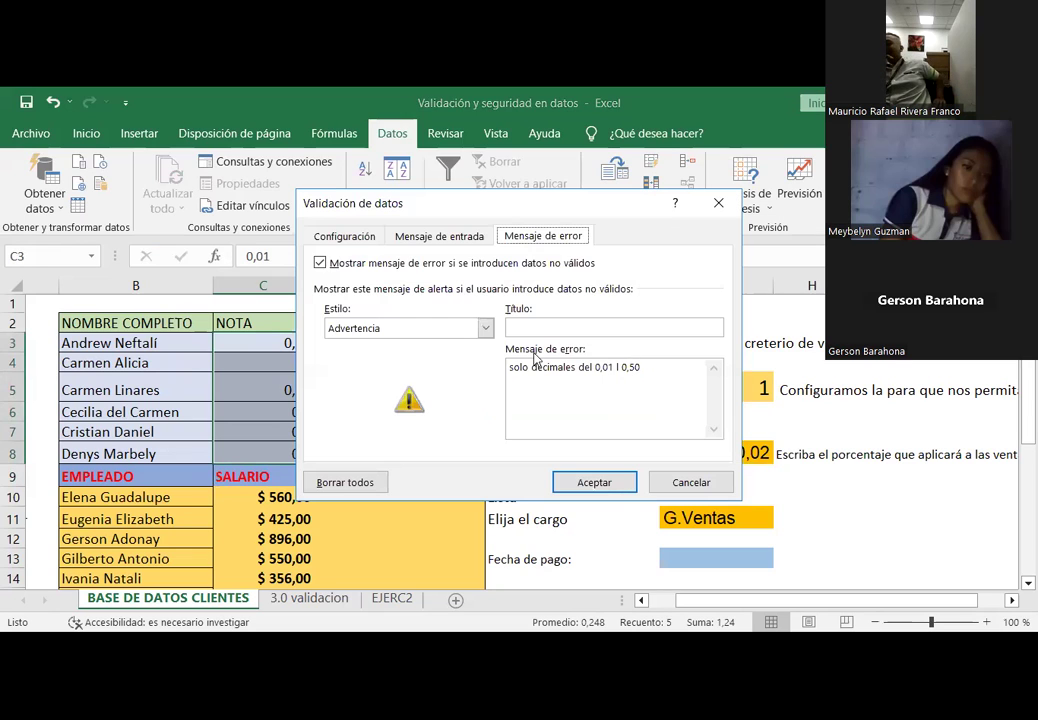
key(ctrl+Tab)
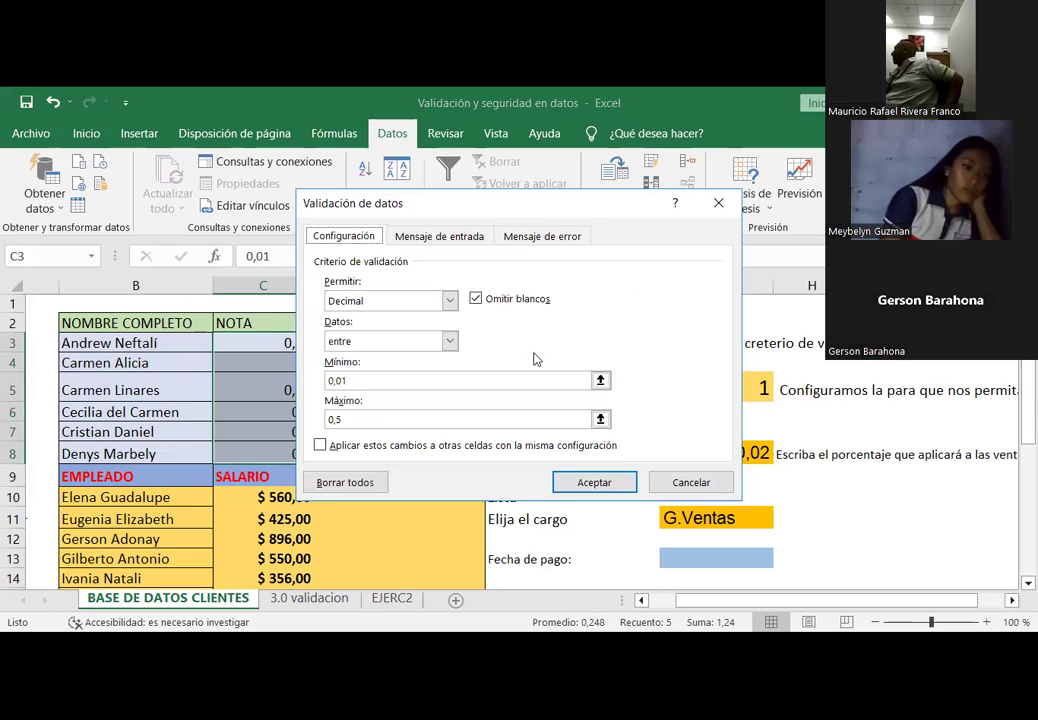
click(366, 419)
key(BackSpace)
key(BackSpace)
key(BackSpace)
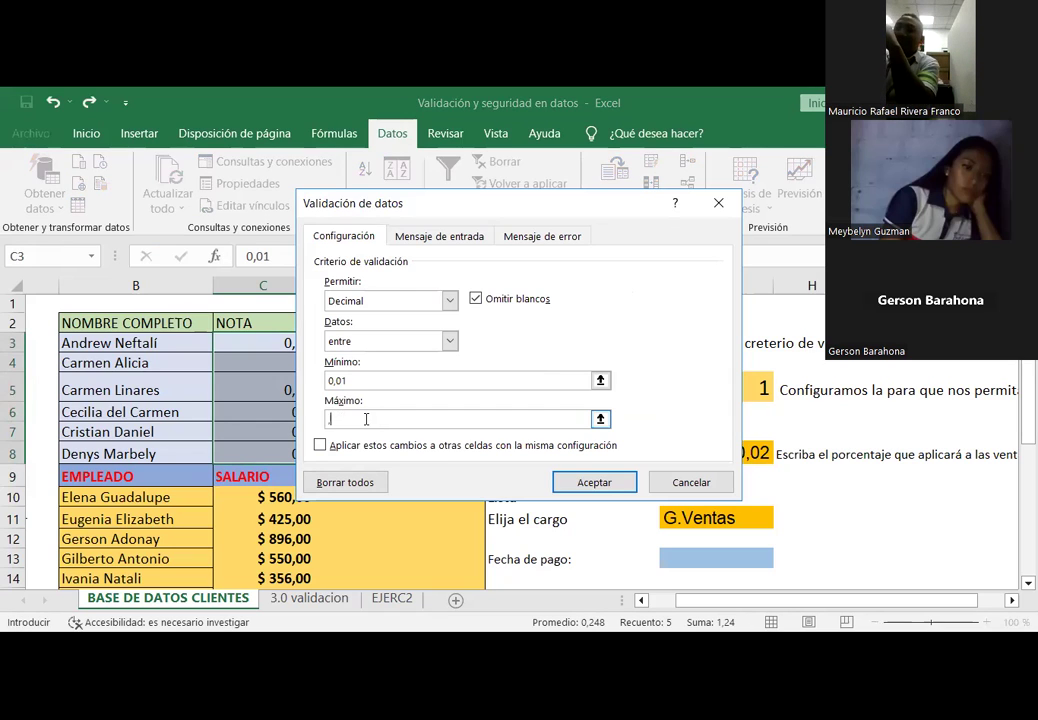
text(0,5)
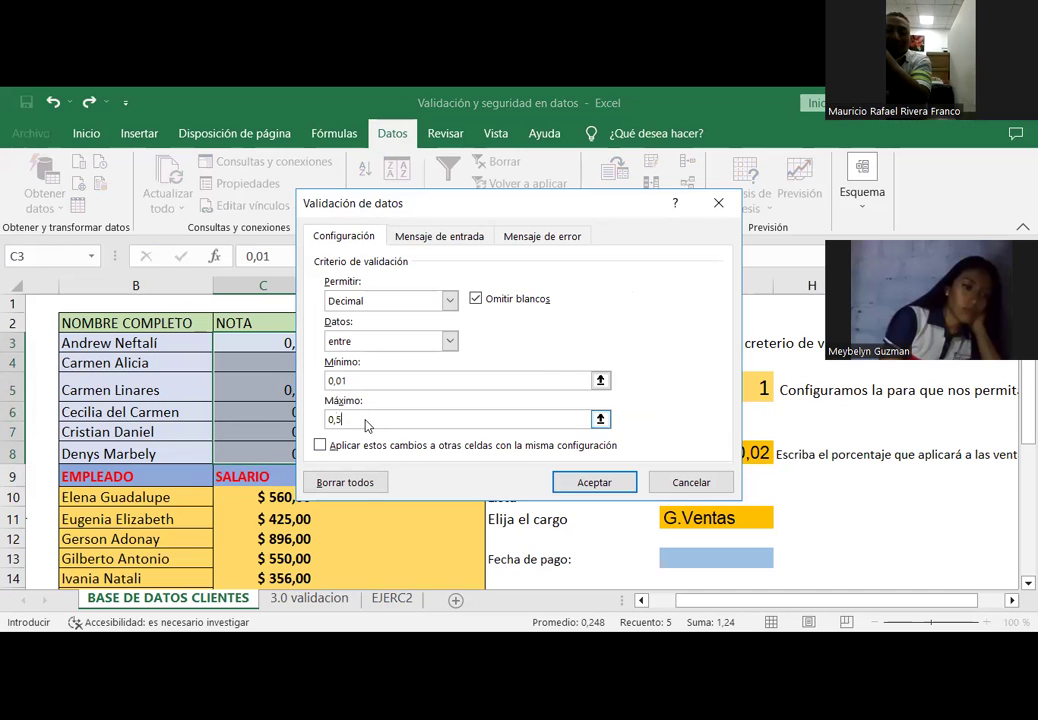
key(Return)
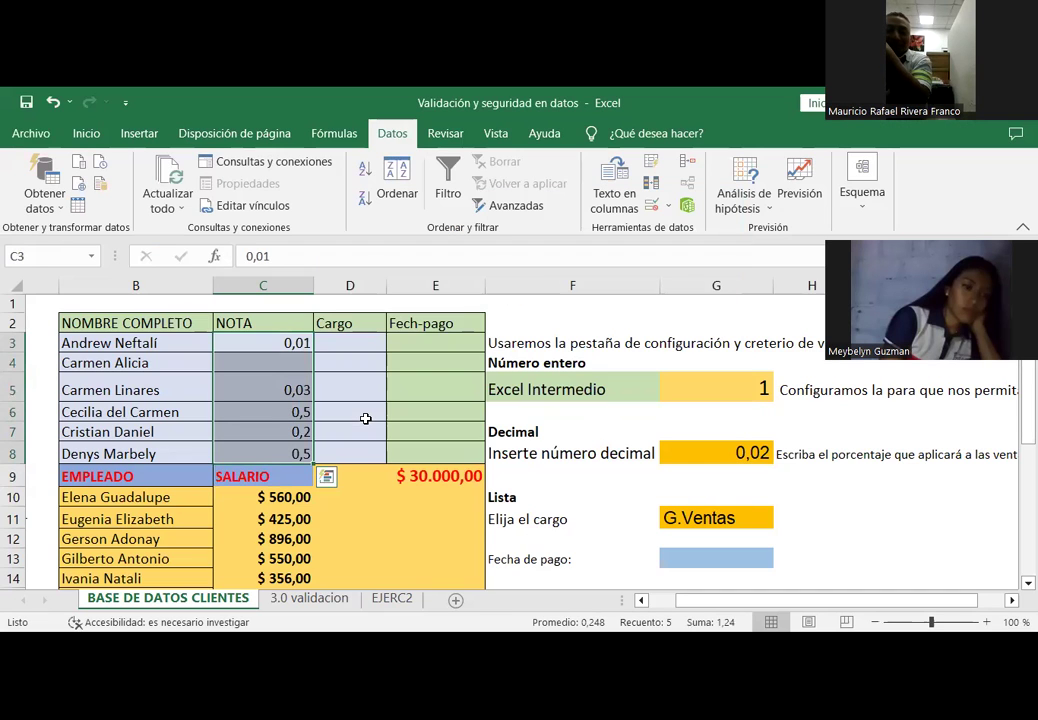
click(273, 342)
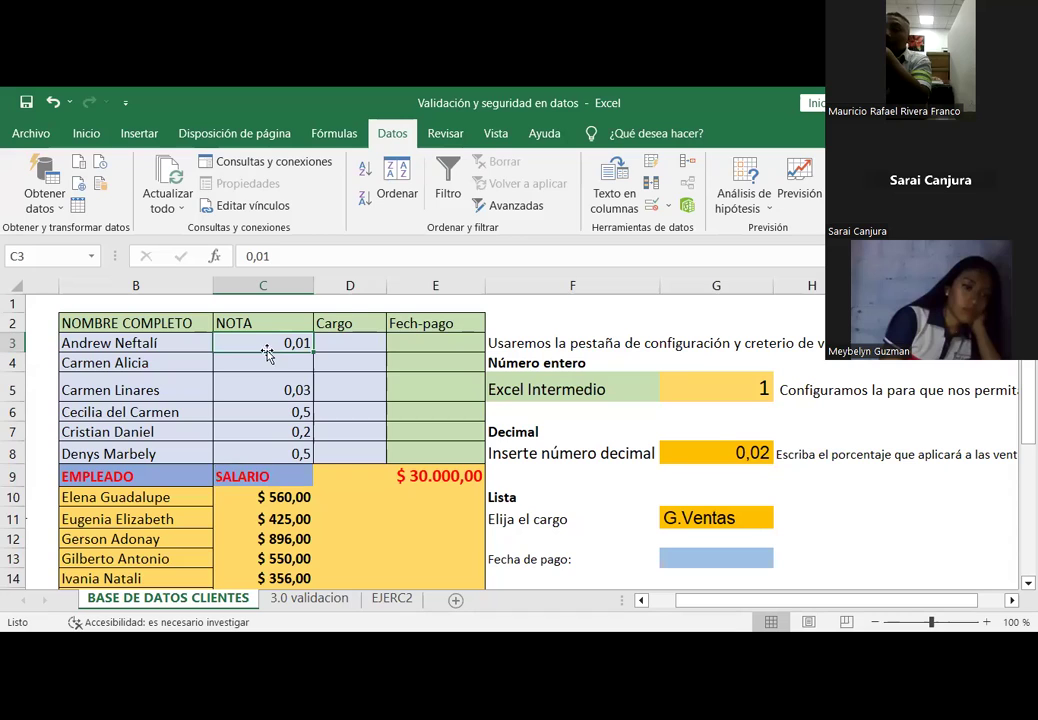
drag(267, 343, 276, 444)
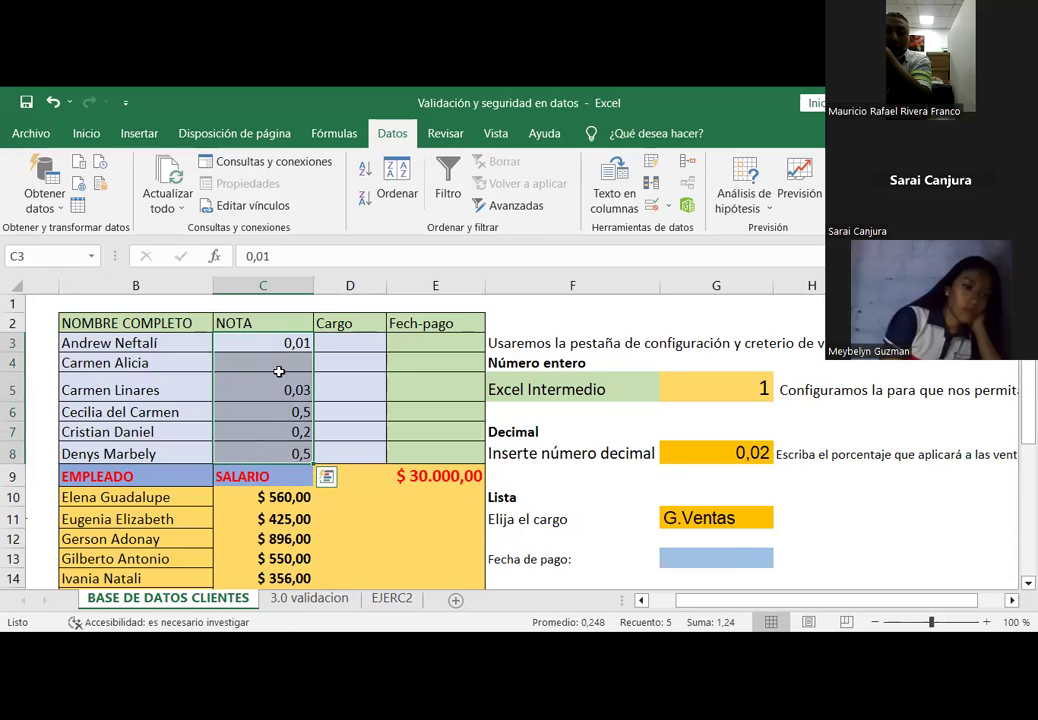
click(273, 342)
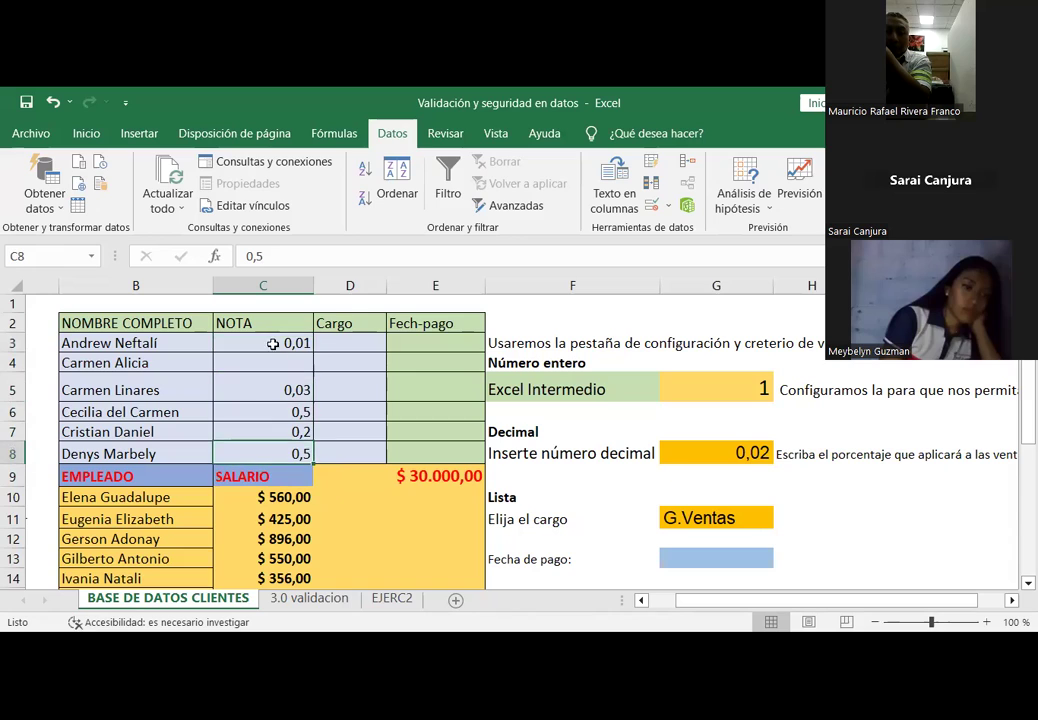
click(275, 454)
Step: Set the maximum of the decimal validation rule for the NOTA cells C3:C8 to 0,05 and apply it
drag(277, 345, 270, 454)
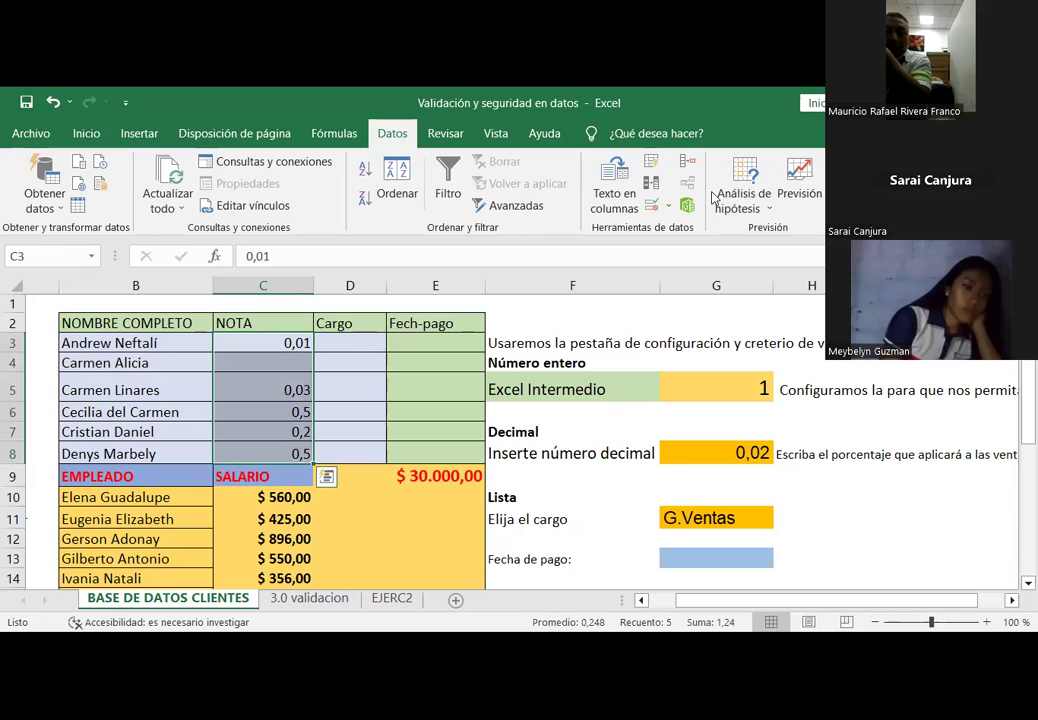
click(669, 207)
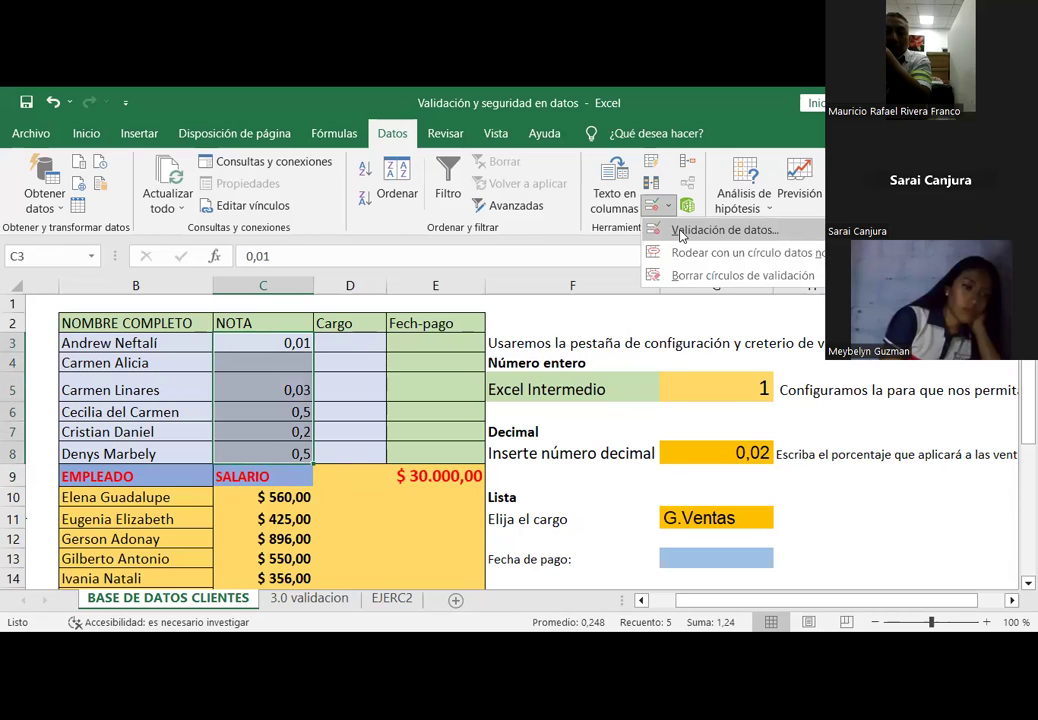
click(680, 231)
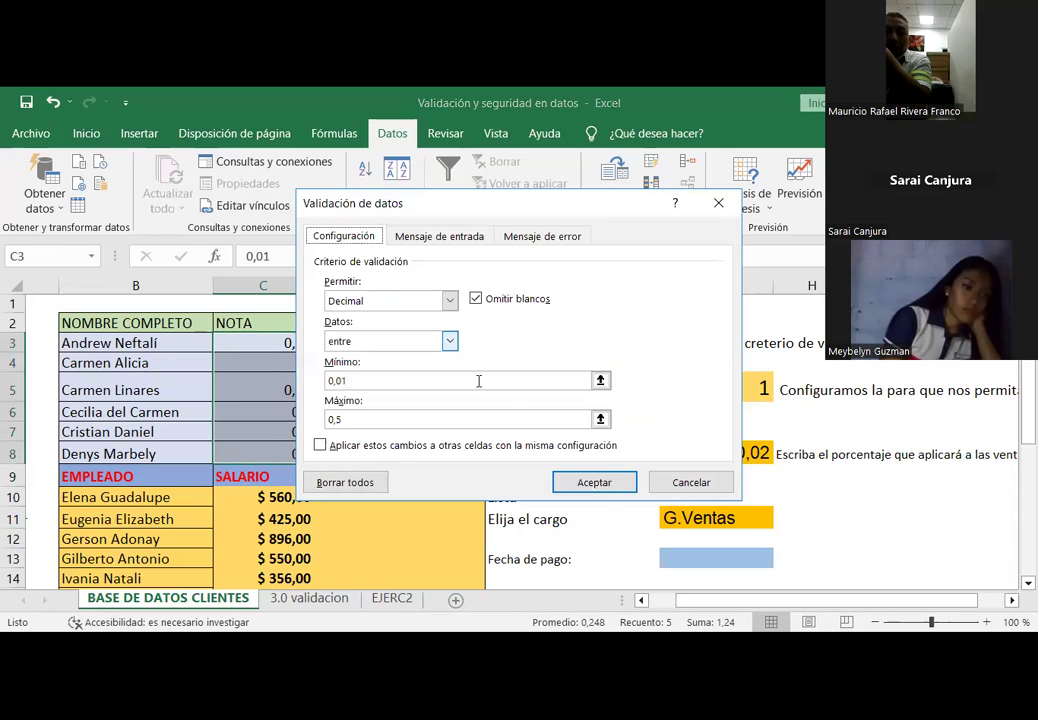
click(389, 418)
key(BackSpace)
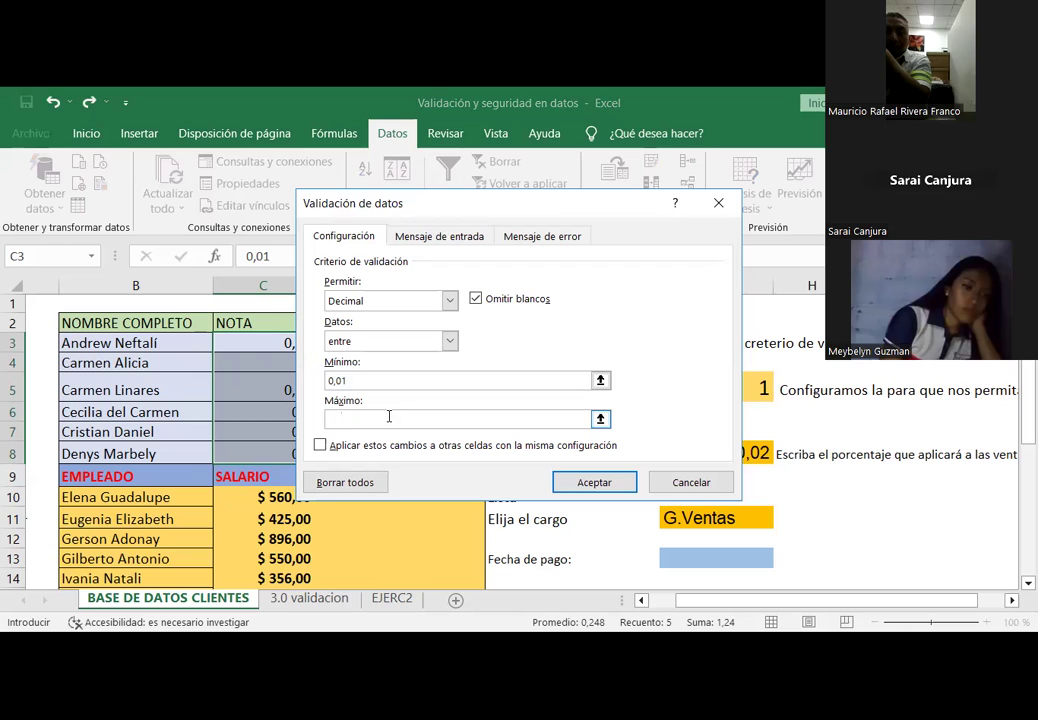
text(05)
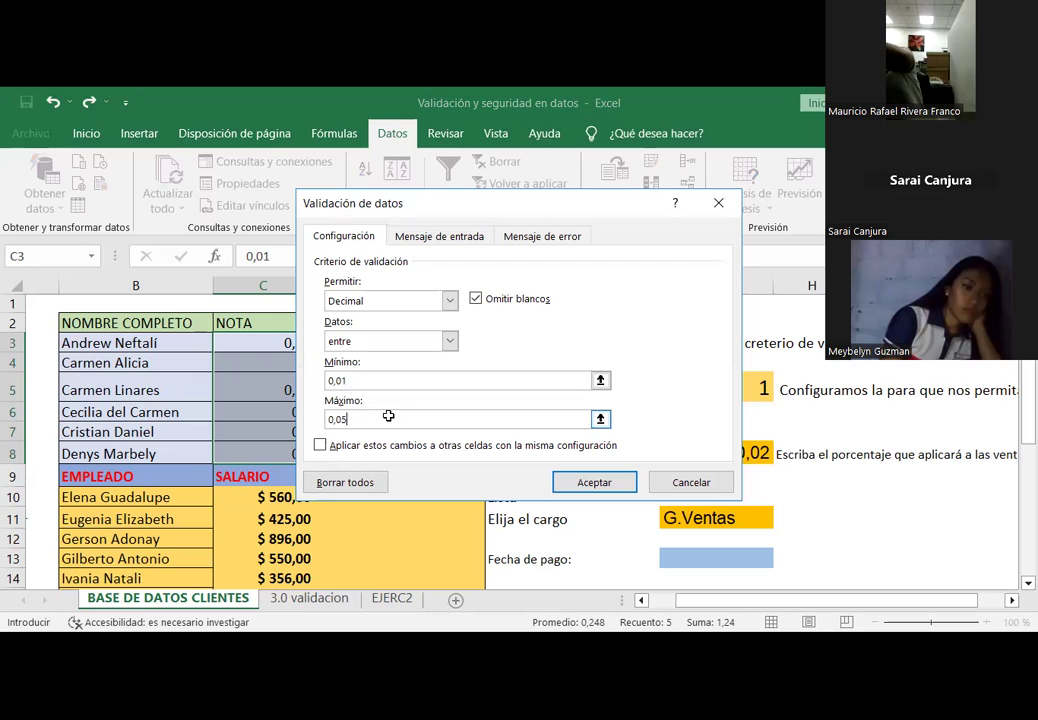
key(Return)
click(349, 388)
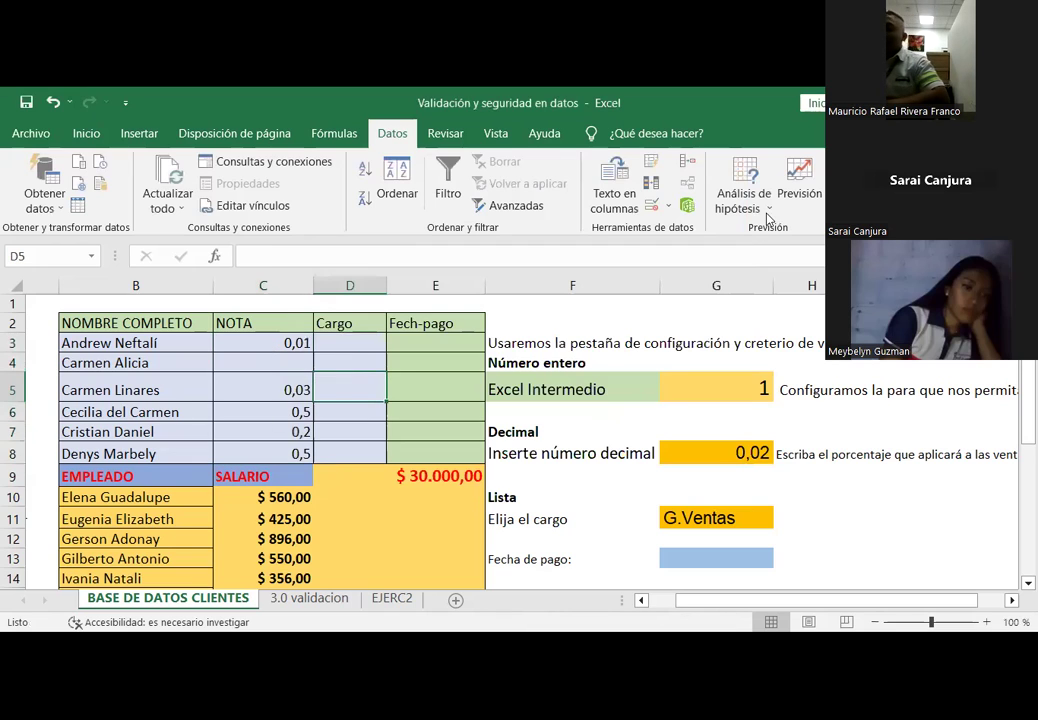
Step: Check the minimum and maximum limits in the data validation settings of cells C3:C8
drag(225, 343, 269, 454)
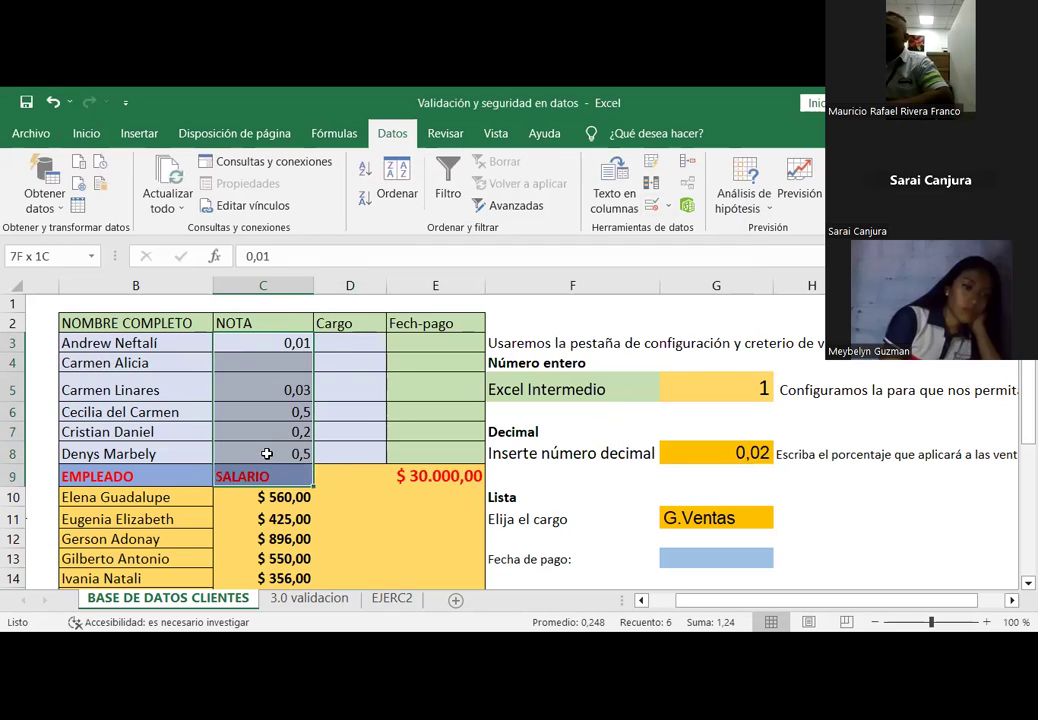
click(665, 206)
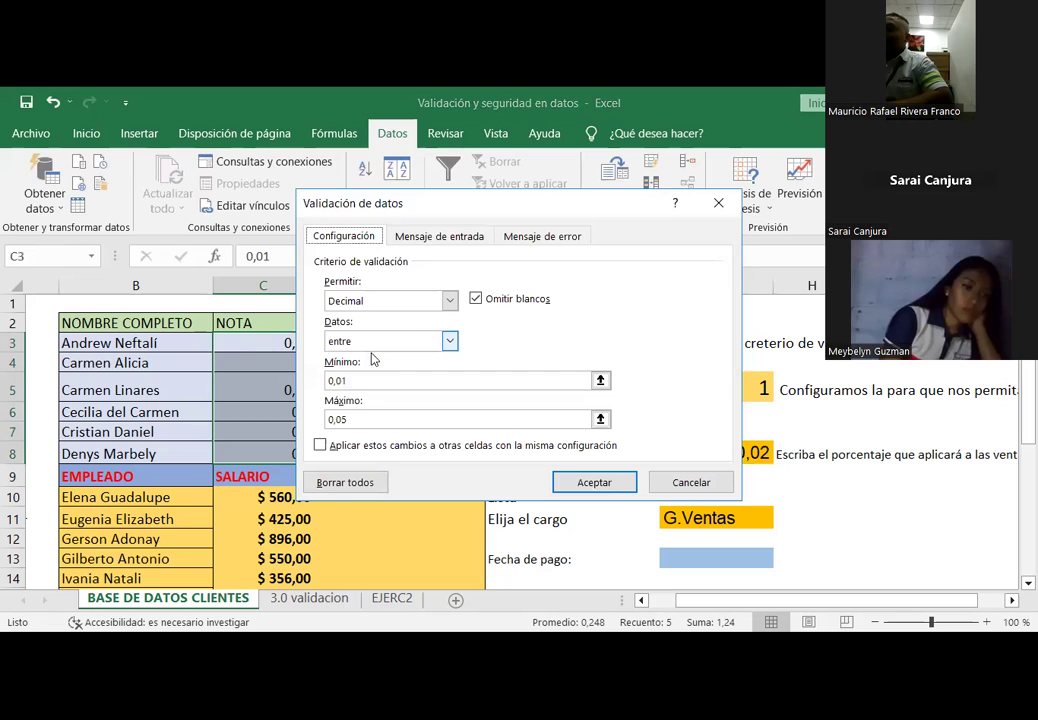
click(375, 419)
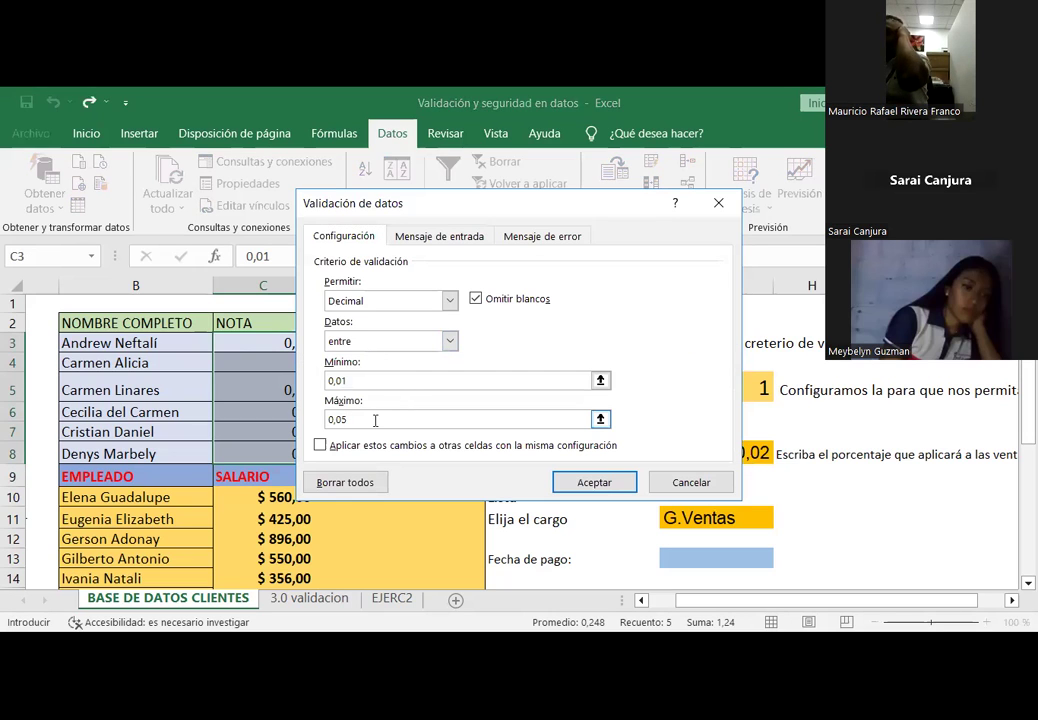
click(572, 479)
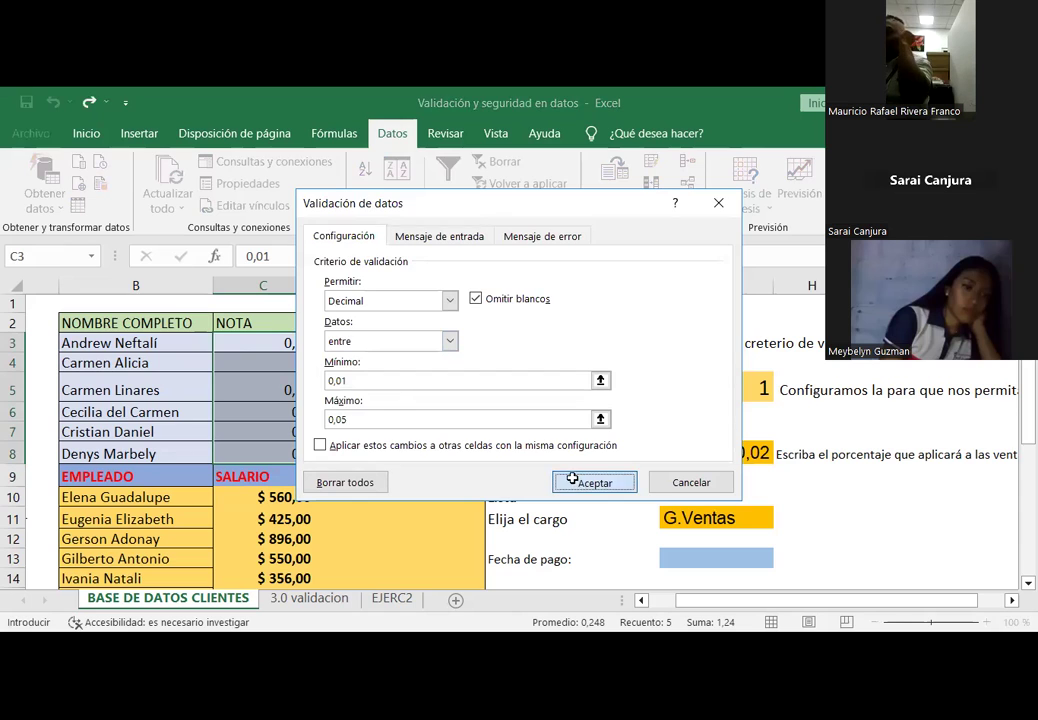
click(250, 358)
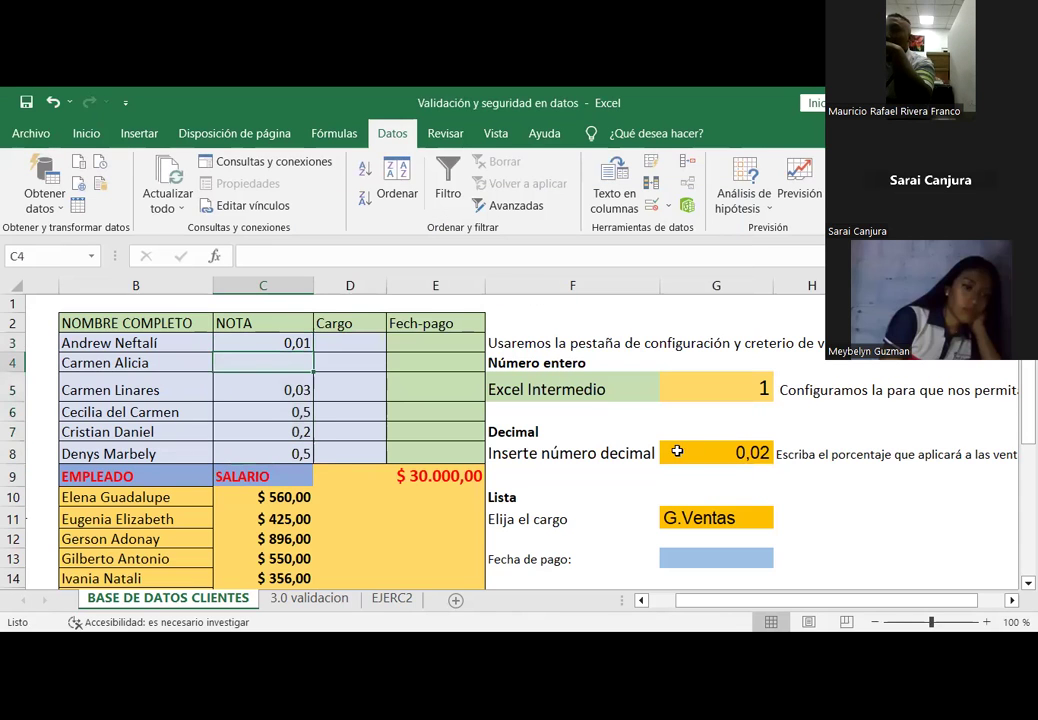
click(705, 517)
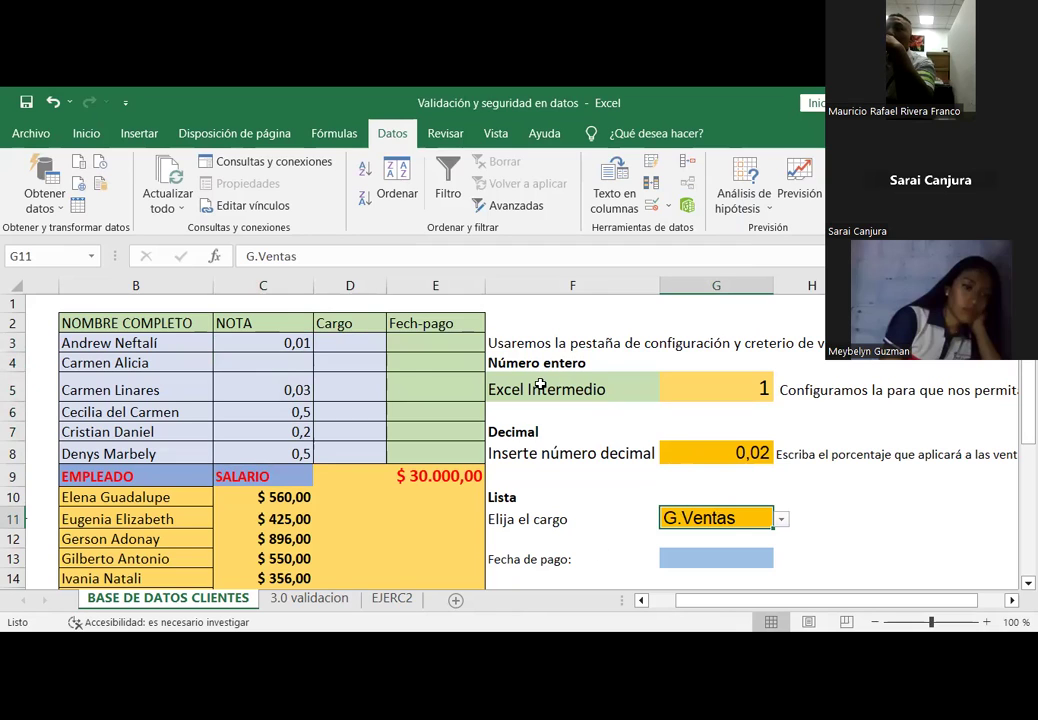
click(353, 342)
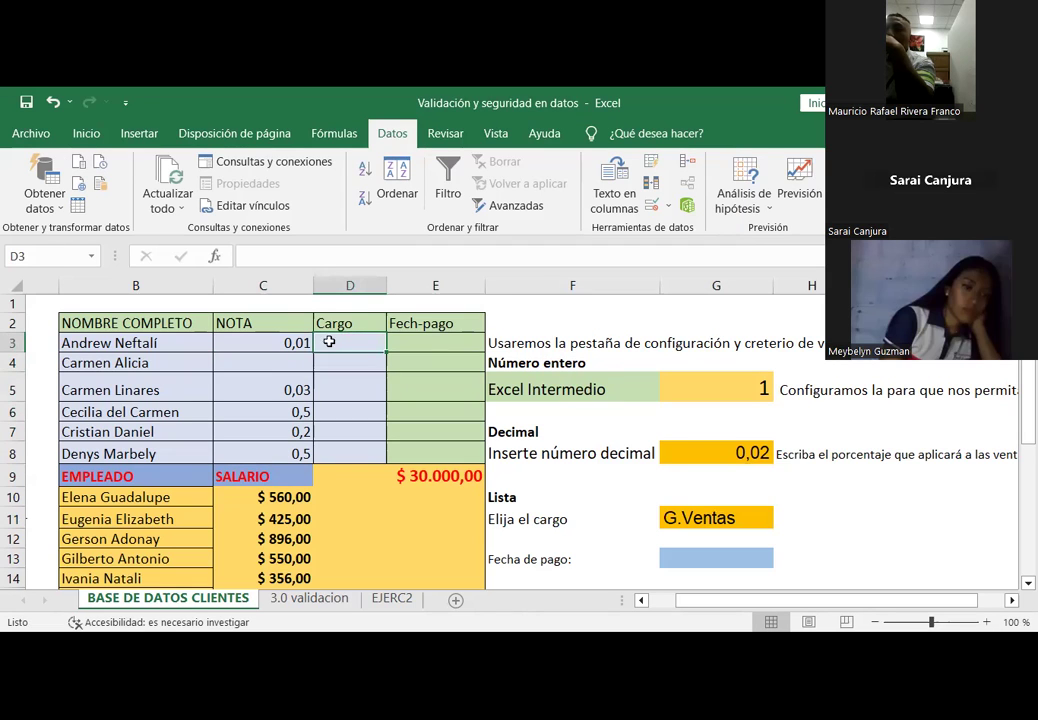
Step: Change the validation of cells C3:C8 to allow any value (Cualquier valor), delete its error message and apply
drag(287, 342, 287, 455)
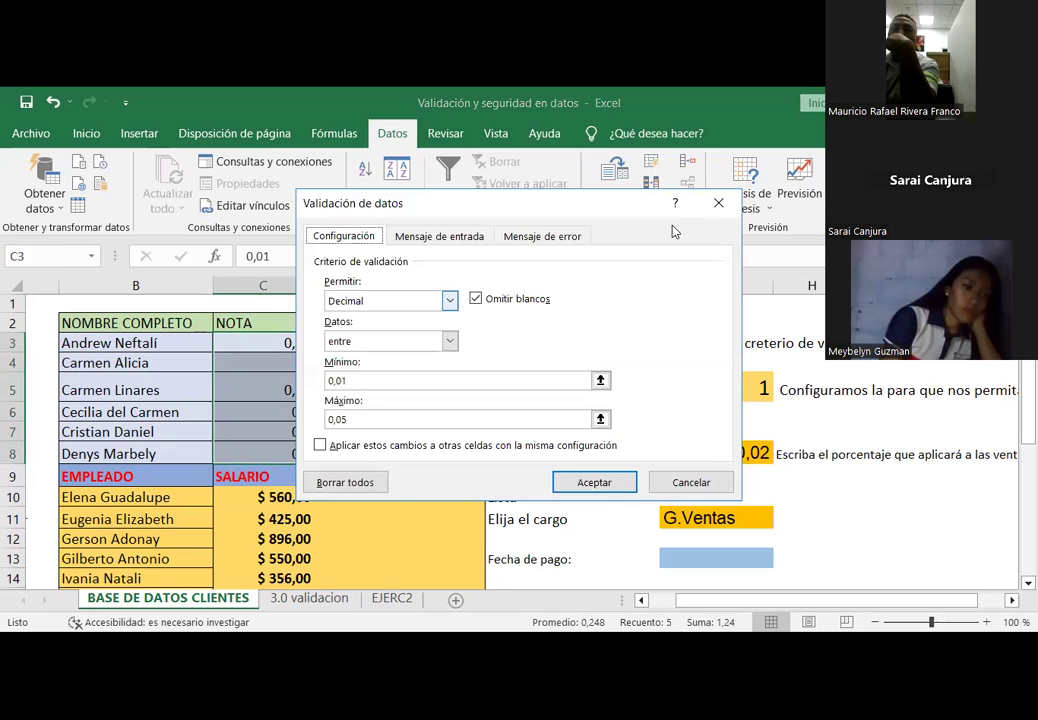
click(400, 300)
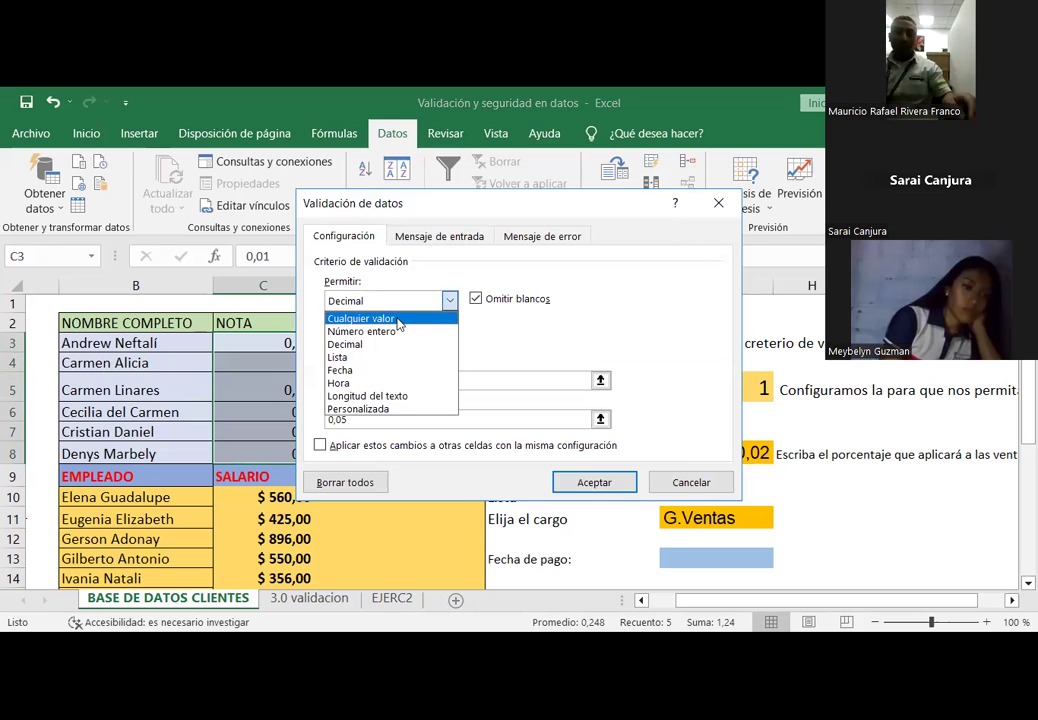
click(396, 318)
key(ctrl+Tab)
key(ctrl+Tab)
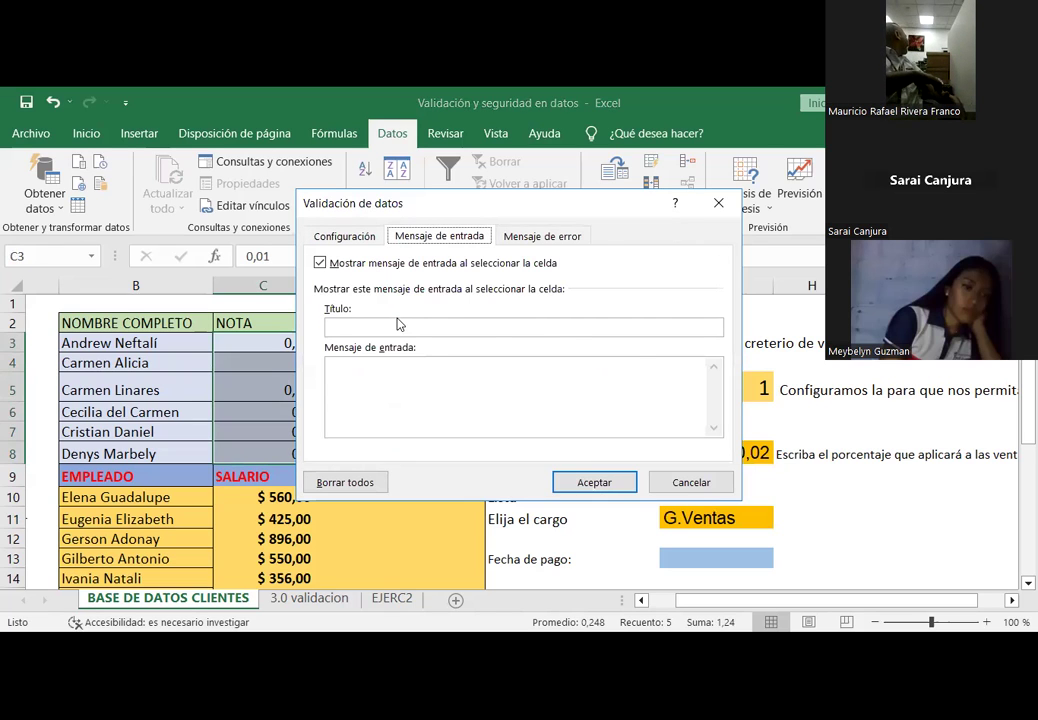
drag(652, 367, 431, 370)
key(Delete)
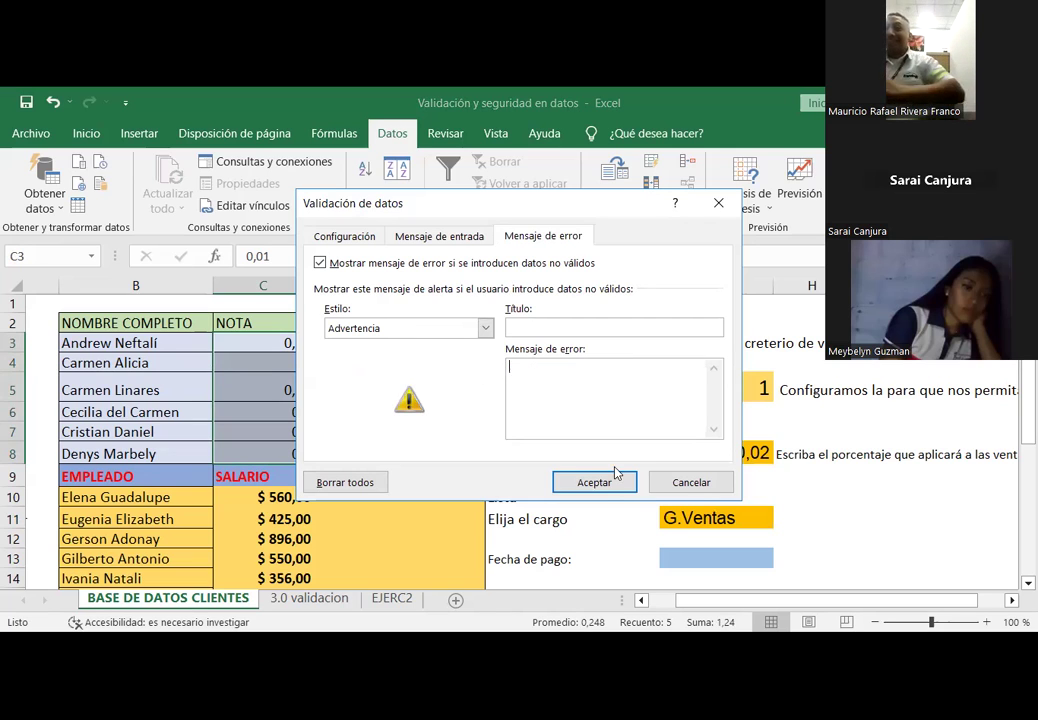
click(594, 483)
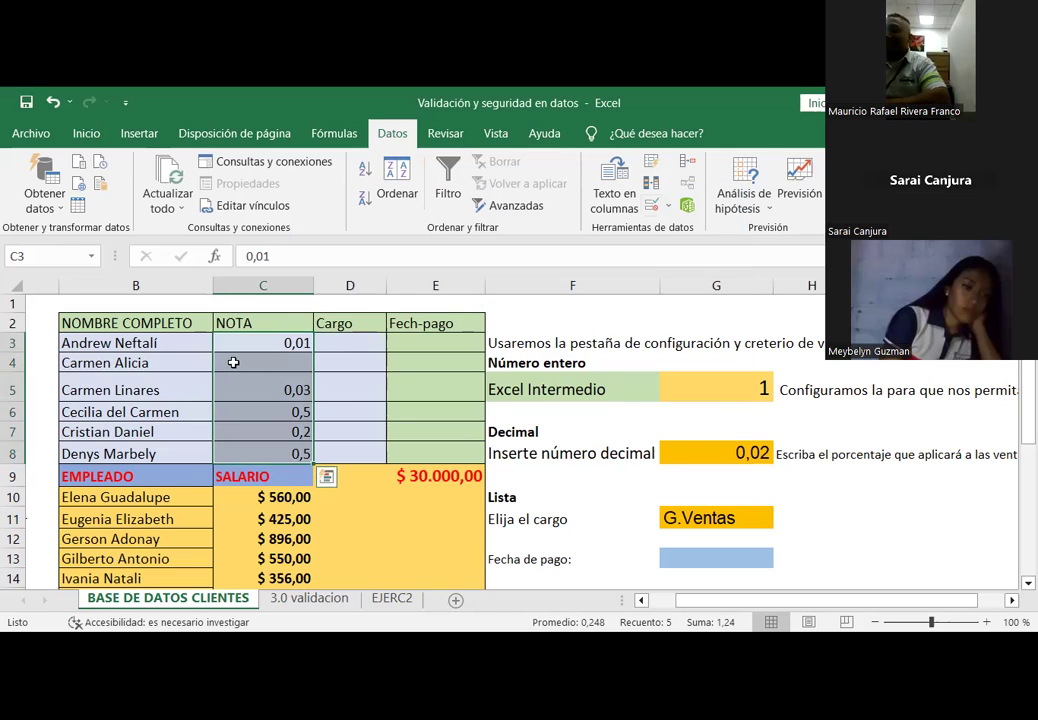
Step: Clear the values from the NOTA cells C3:C8
key(Delete)
click(239, 339)
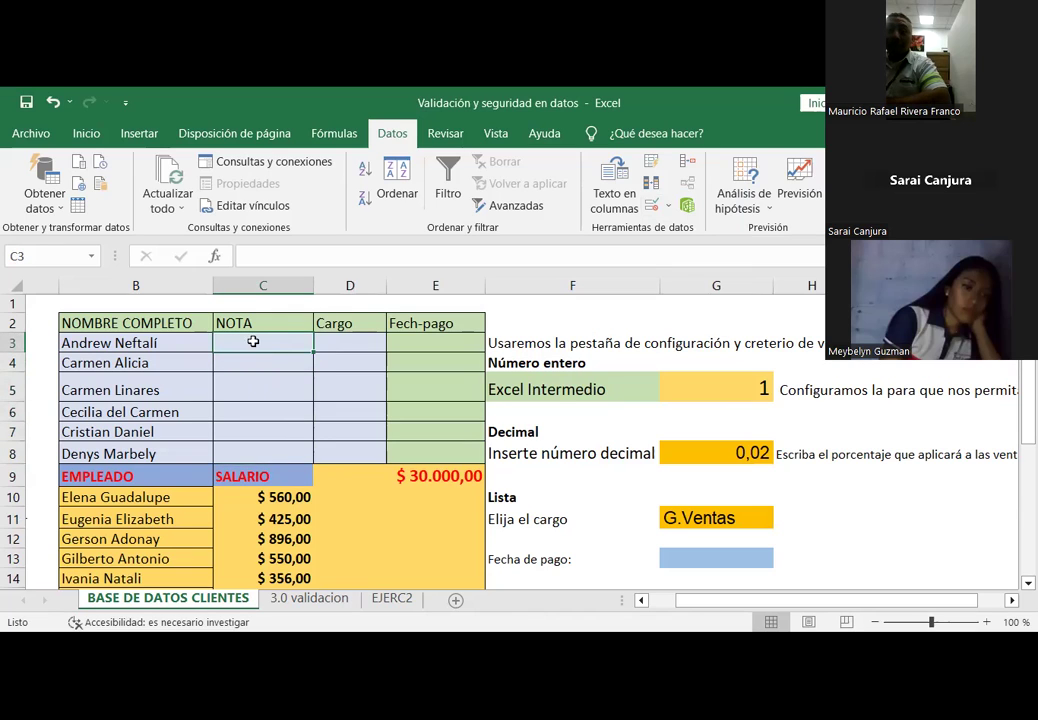
drag(255, 334, 255, 331)
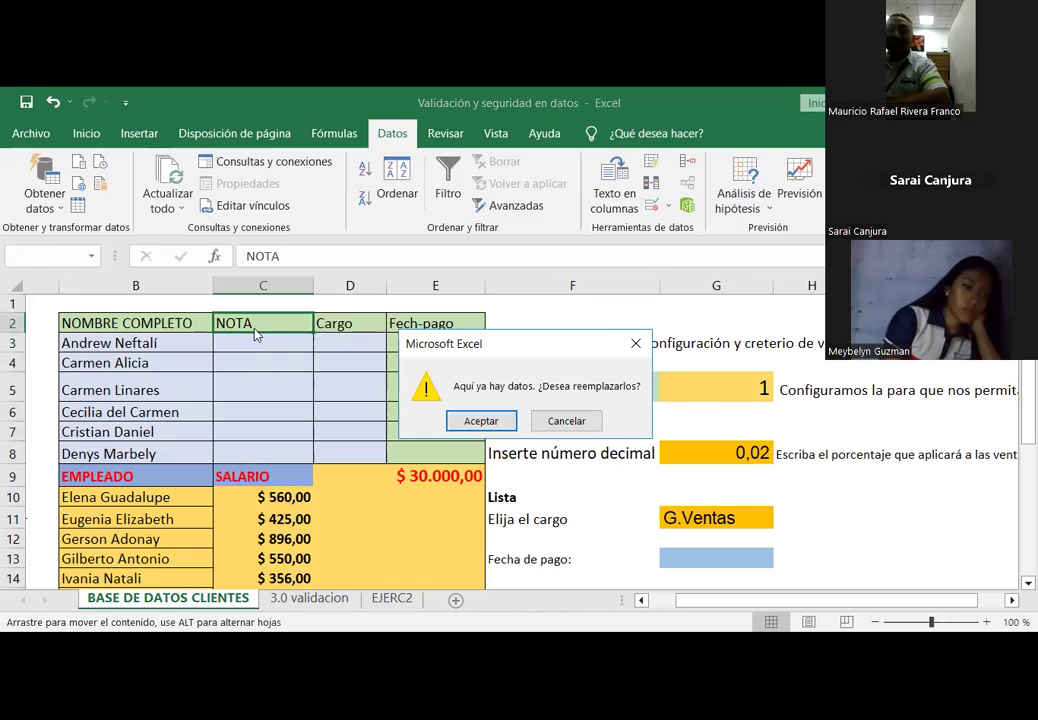
key(Escape)
double_click(255, 323)
mouse_move(269, 341)
mouse_down()
mouse_move(255, 378)
mouse_move(259, 447)
mouse_up()
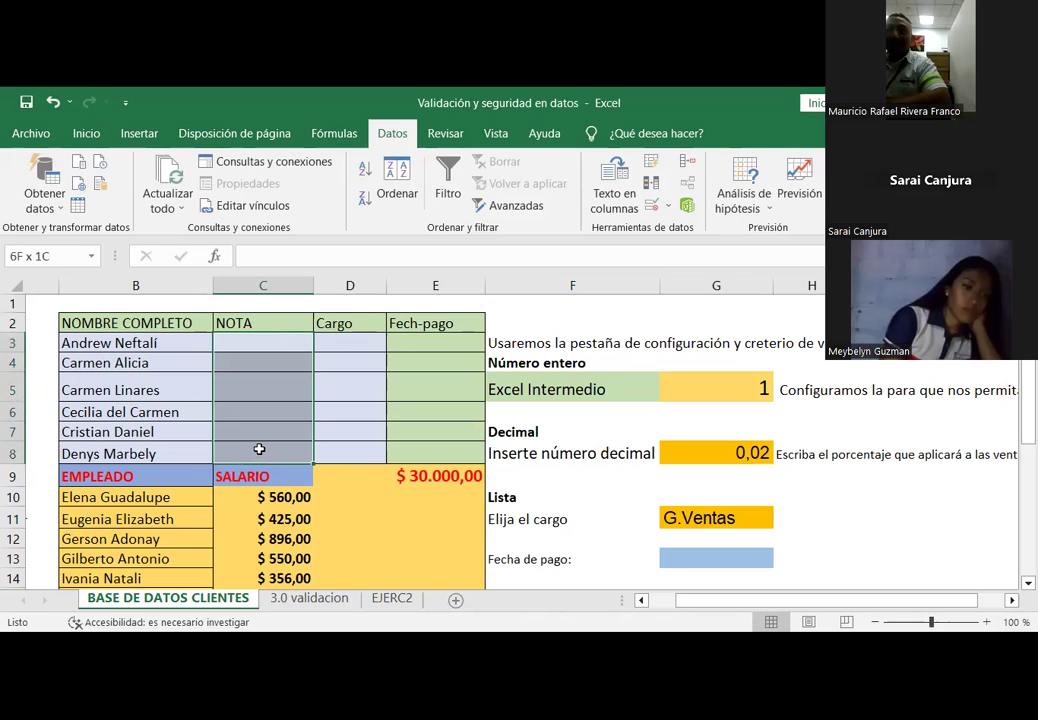
Step: Test the validation of Cargo cell D3 by entering fdf, and discard the entry
click(340, 329)
click(341, 340)
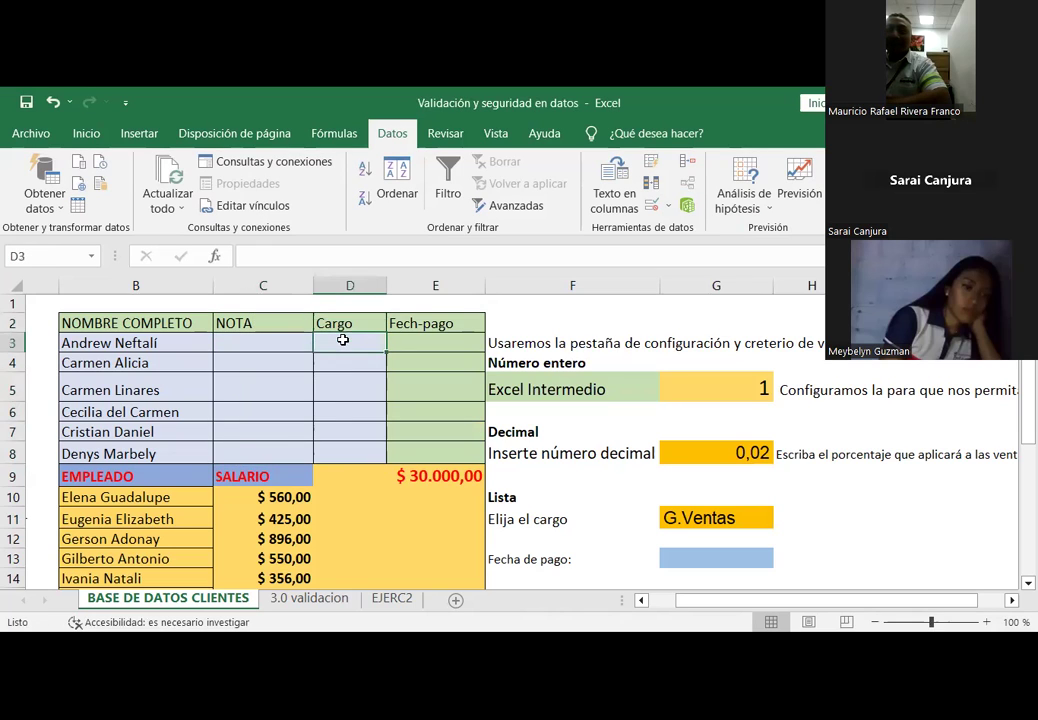
text(fdf)
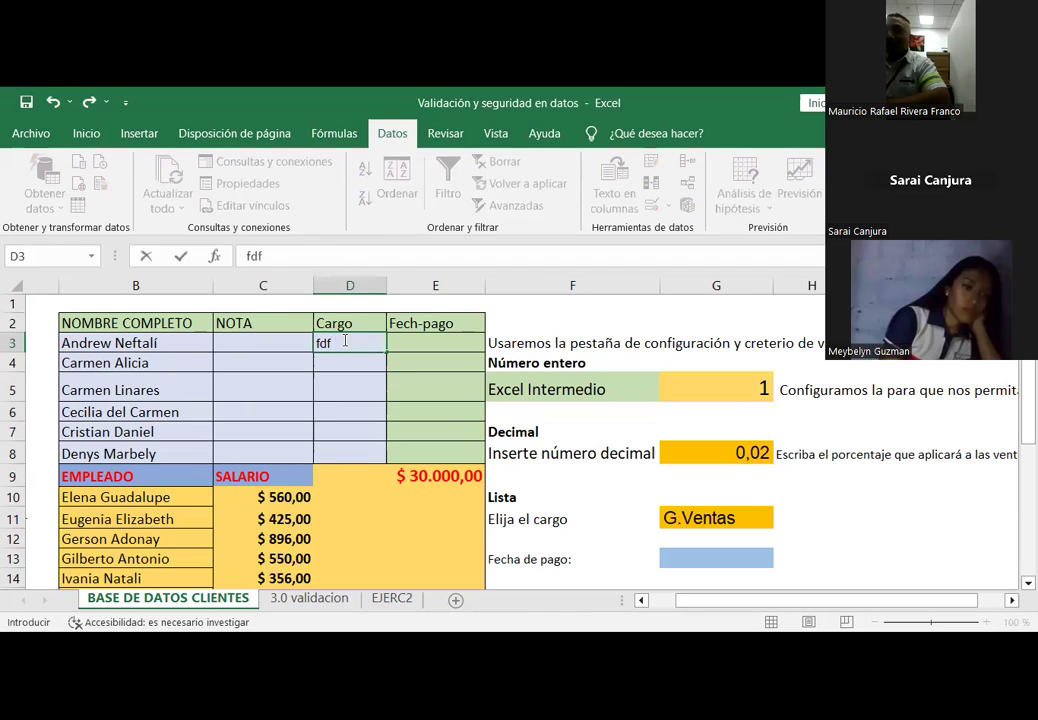
key(Return)
key(Tab)
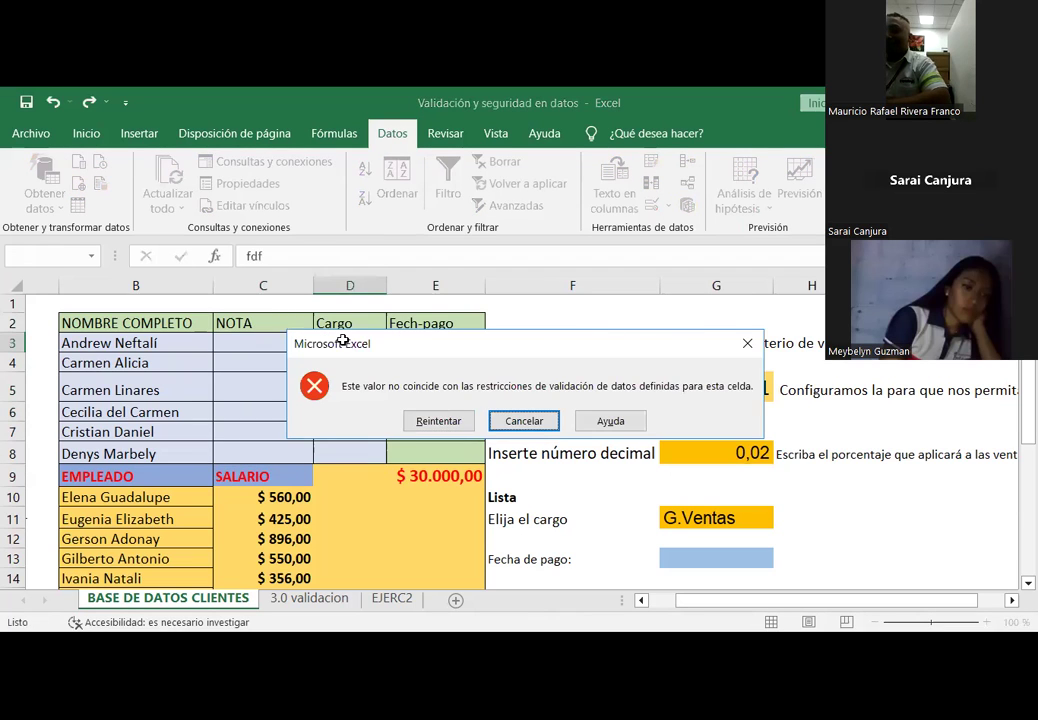
key(Return)
Step: Erase the mixed validation rules of the Cargo cells D3:D8 and apply Cualquier valor to the whole range
drag(352, 364, 375, 454)
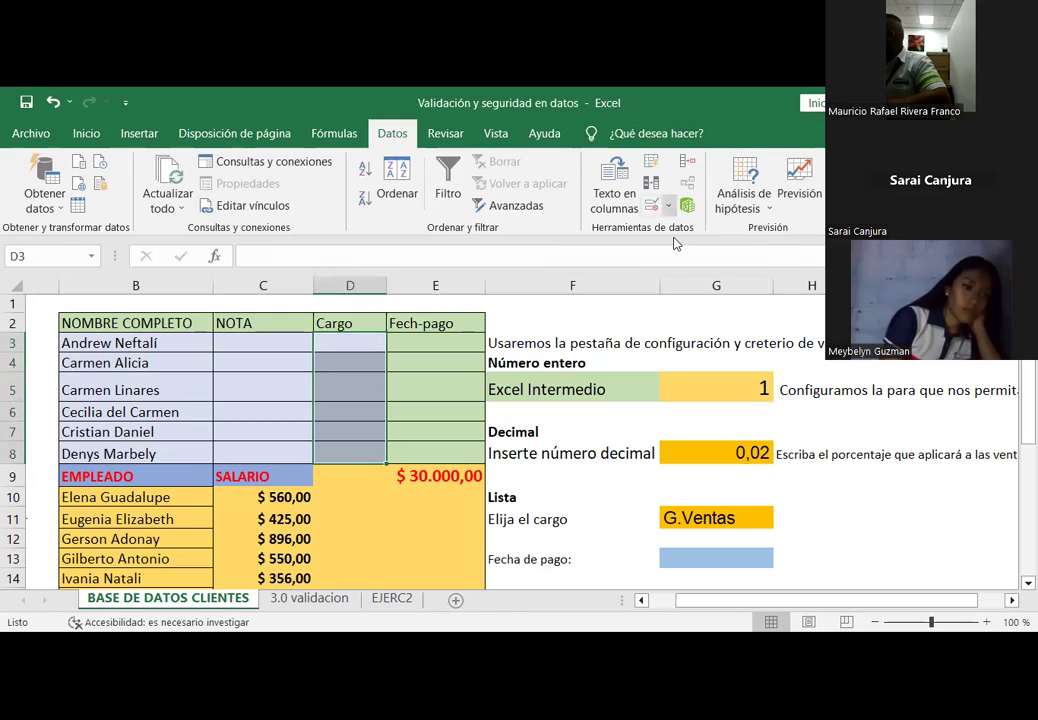
click(666, 205)
click(679, 230)
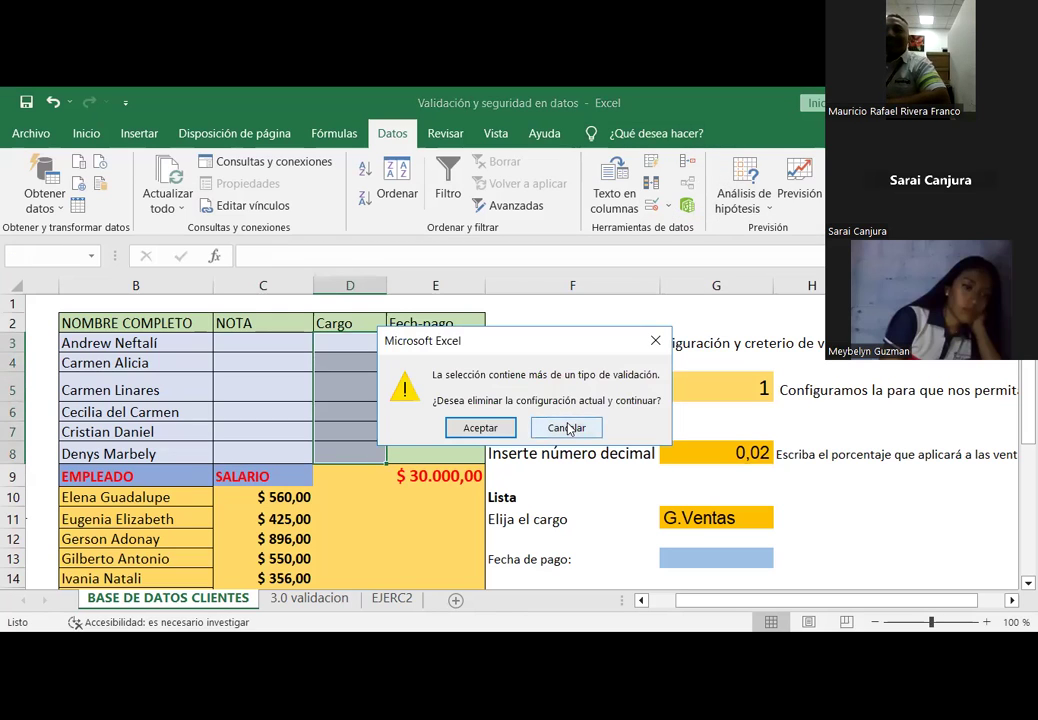
click(480, 428)
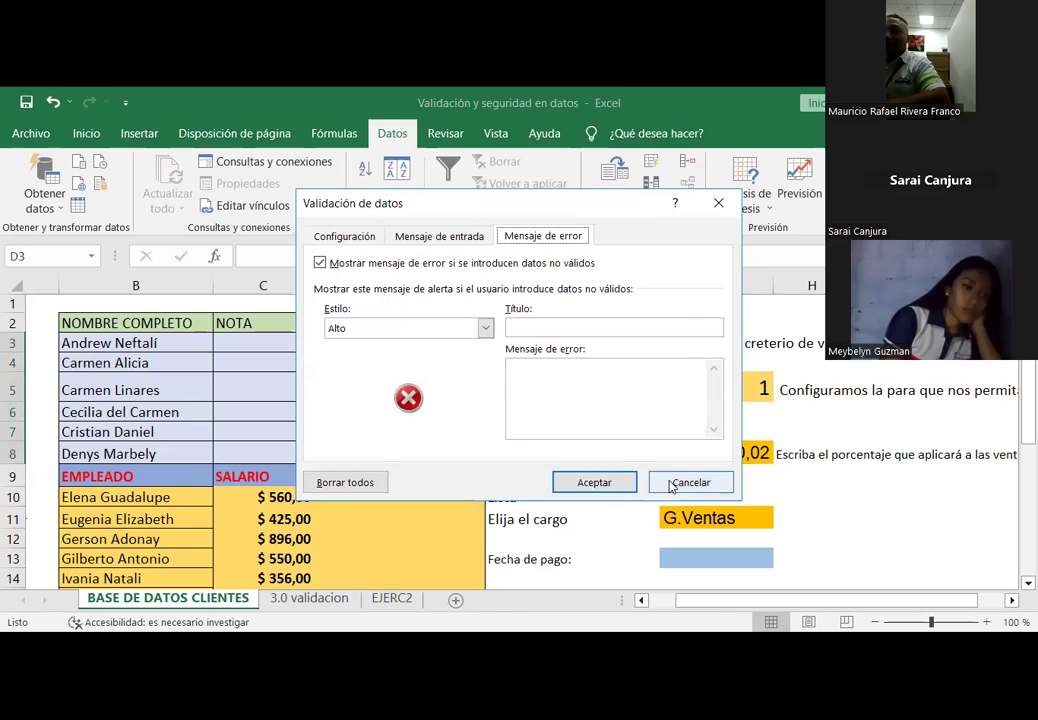
click(343, 236)
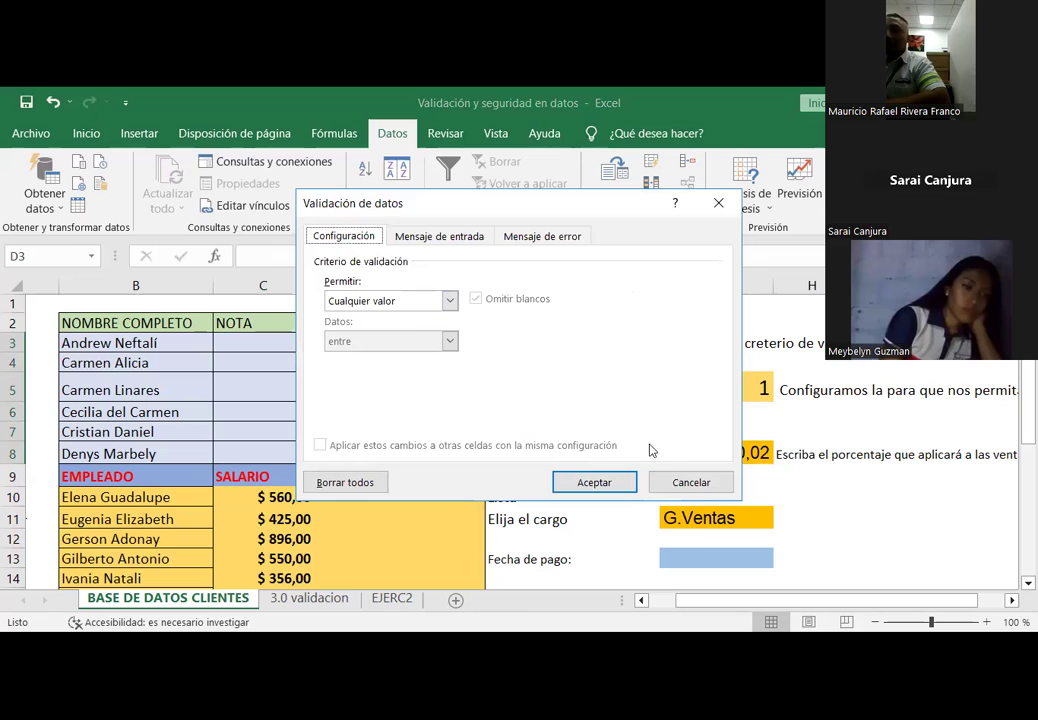
click(625, 484)
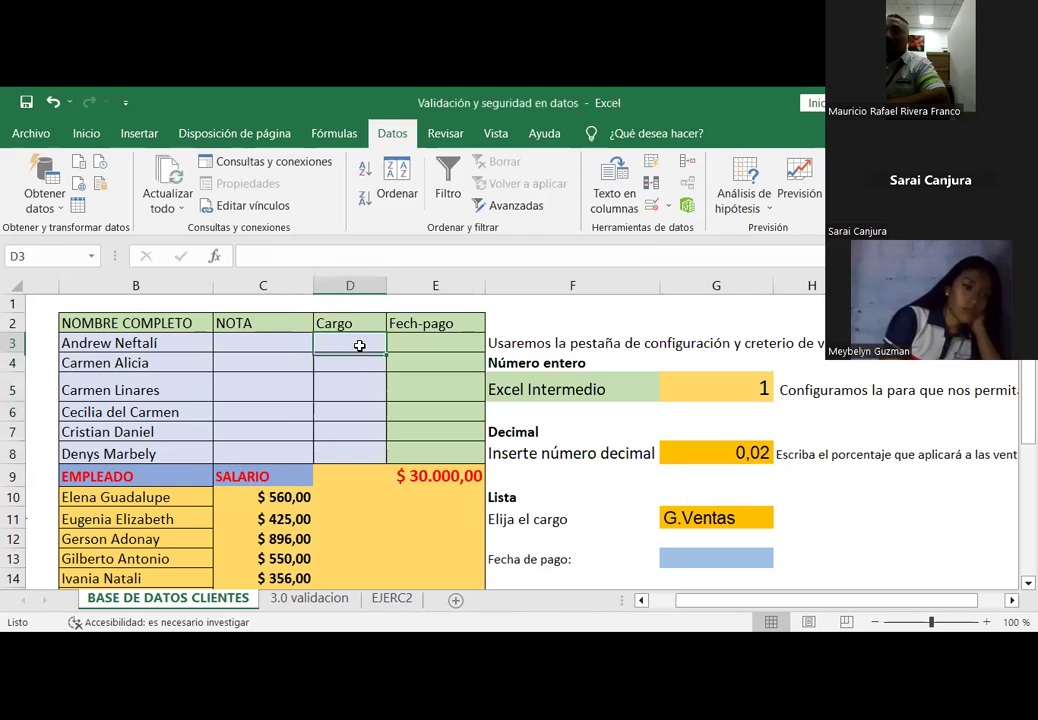
Step: Check the data validation settings of individual cells in the Cargo column down to D8
click(668, 205)
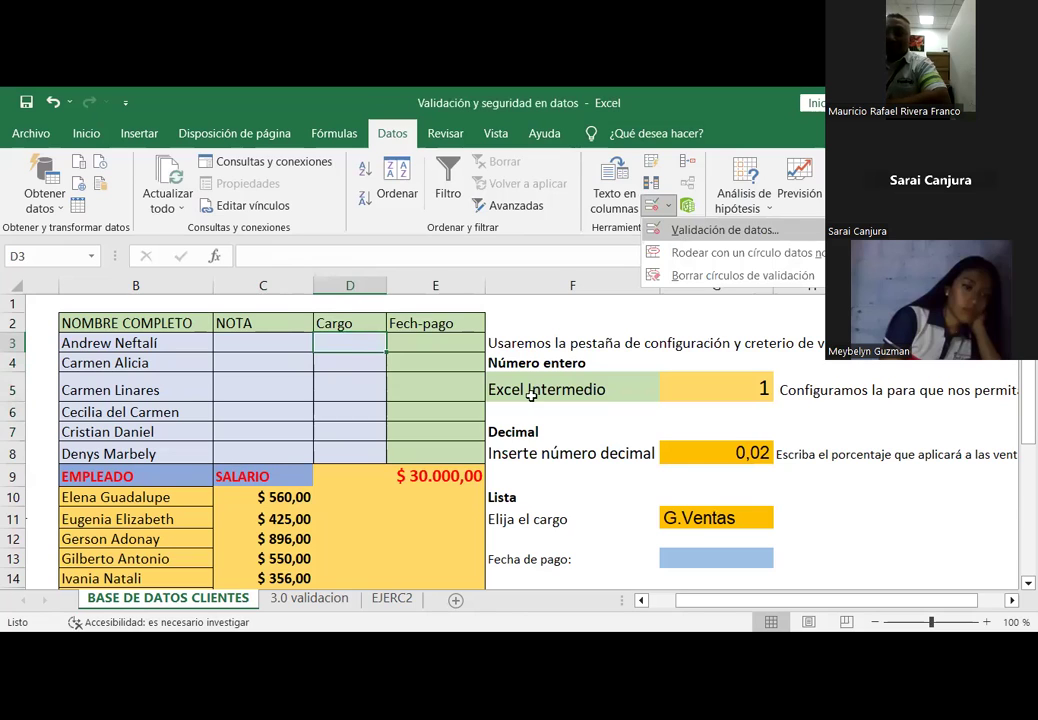
click(345, 366)
click(345, 366)
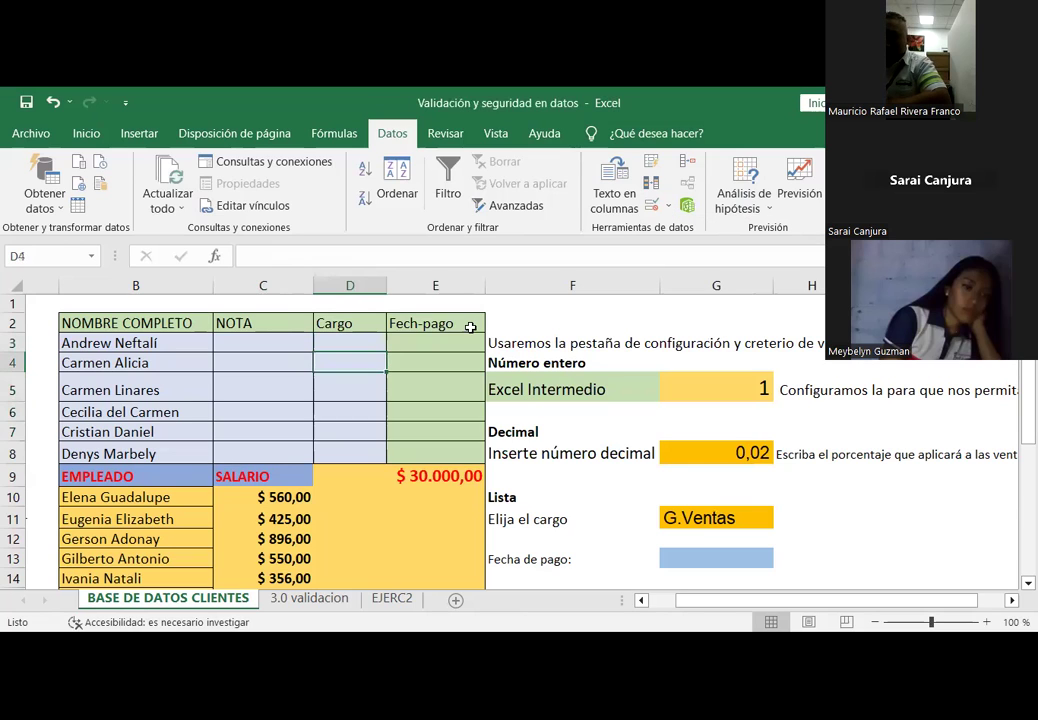
click(669, 208)
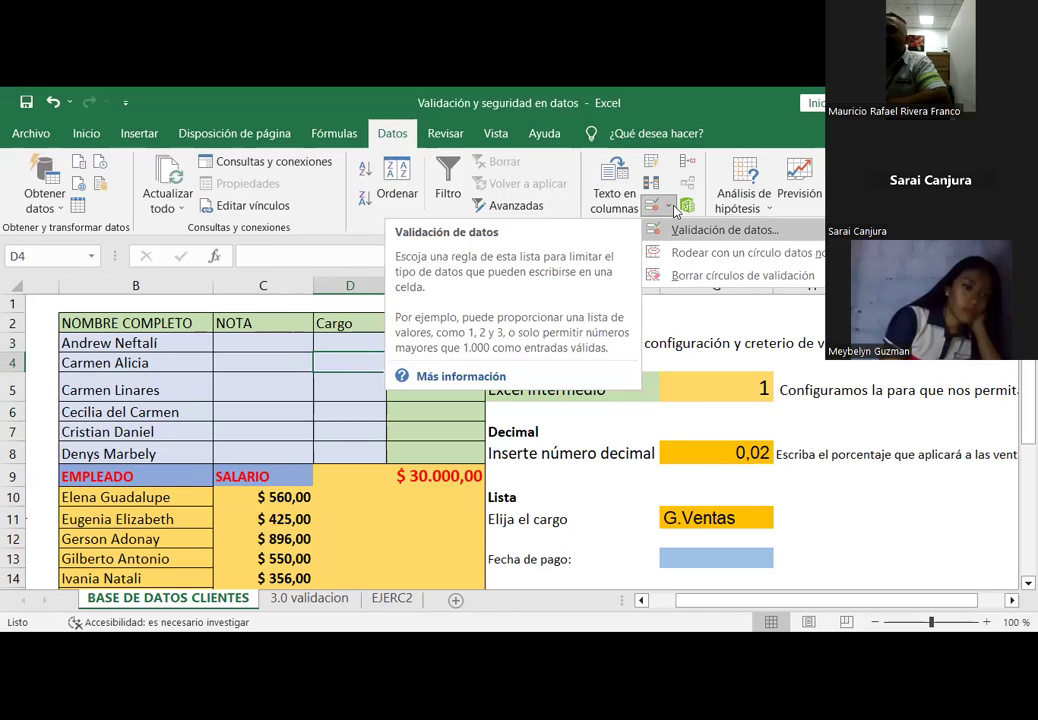
click(680, 240)
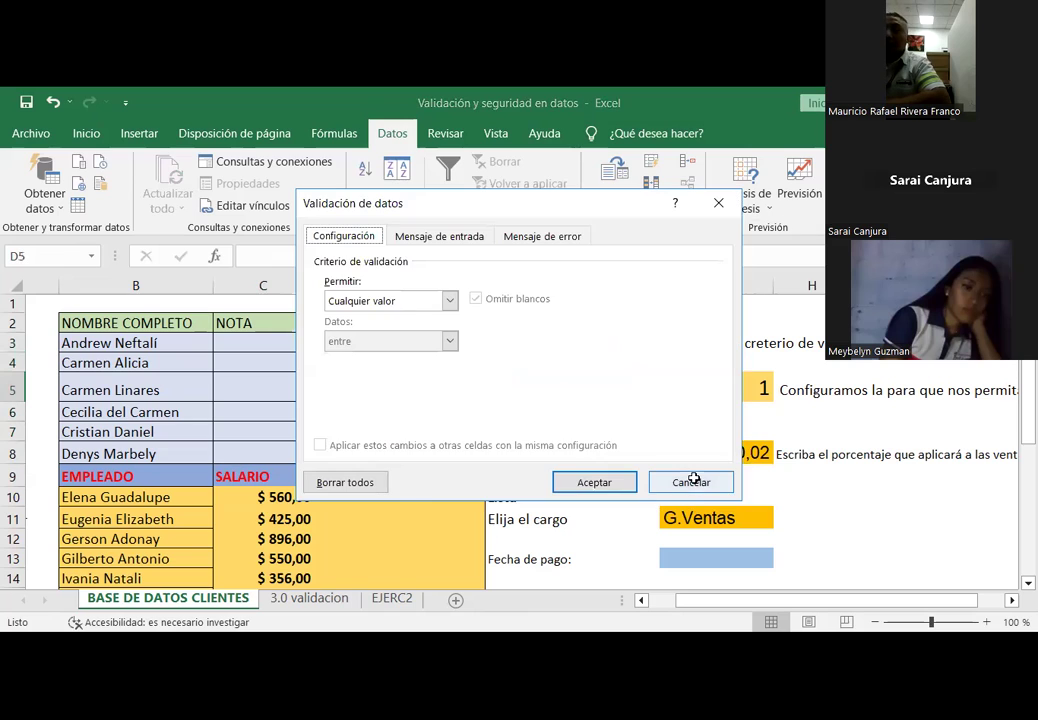
key(Escape)
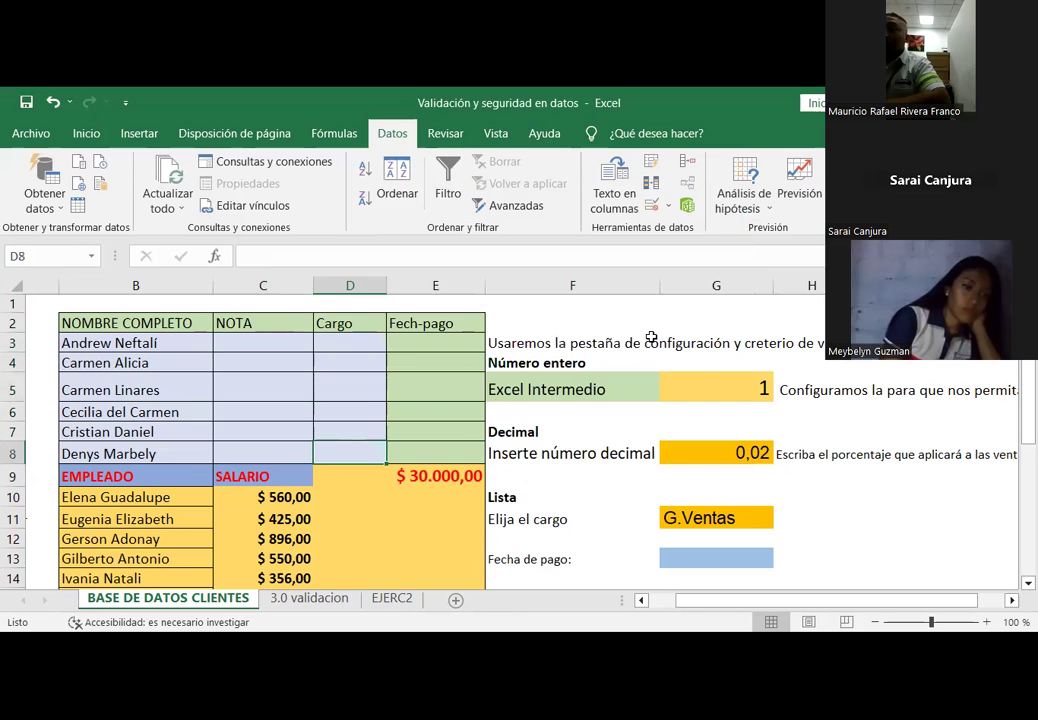
click(655, 205)
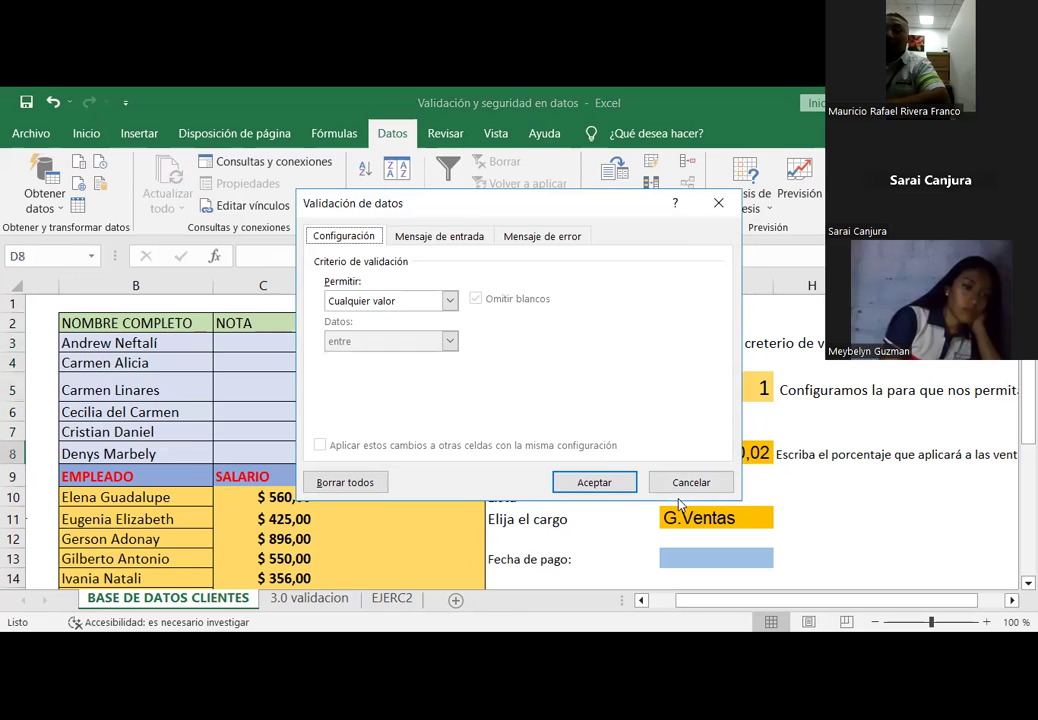
click(688, 482)
drag(350, 337, 352, 448)
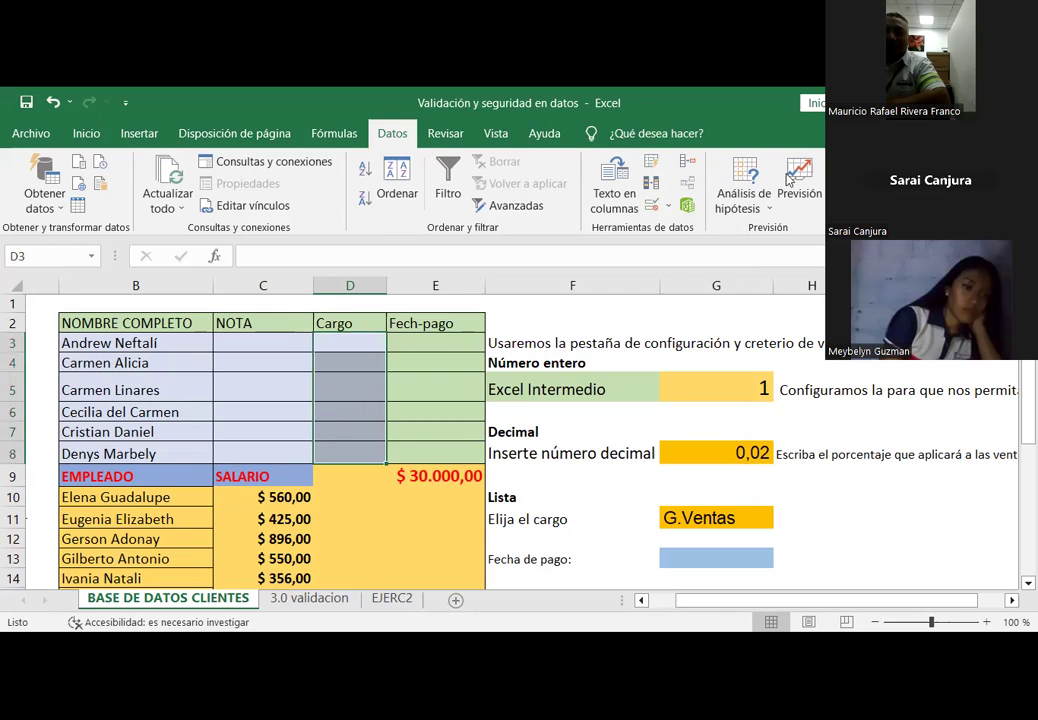
click(668, 206)
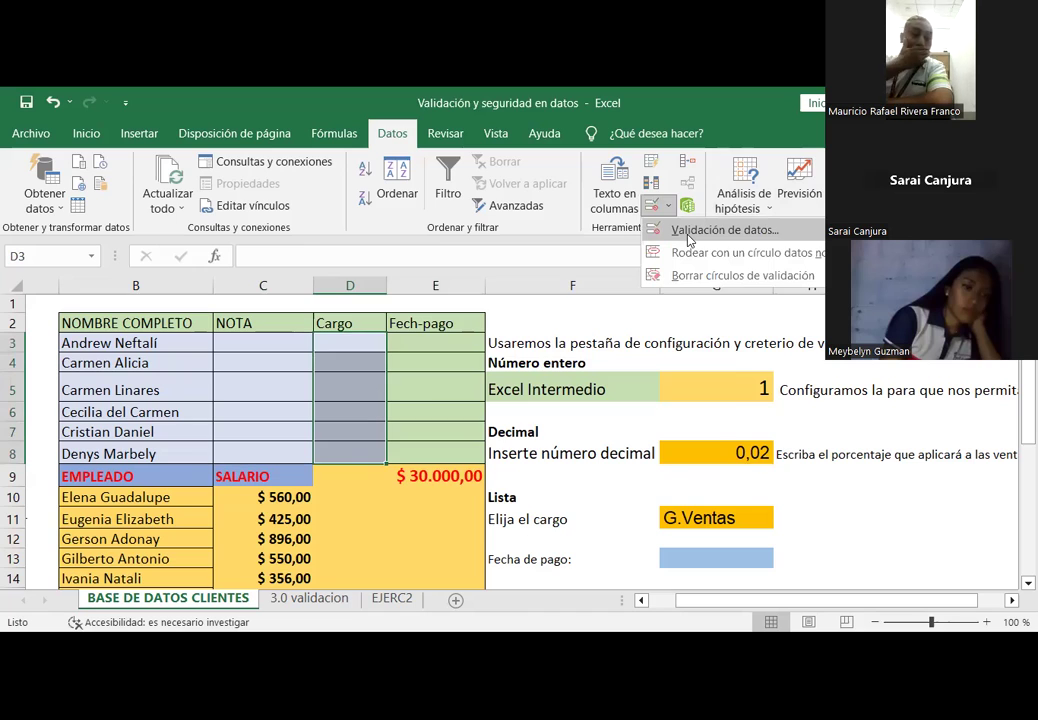
click(688, 234)
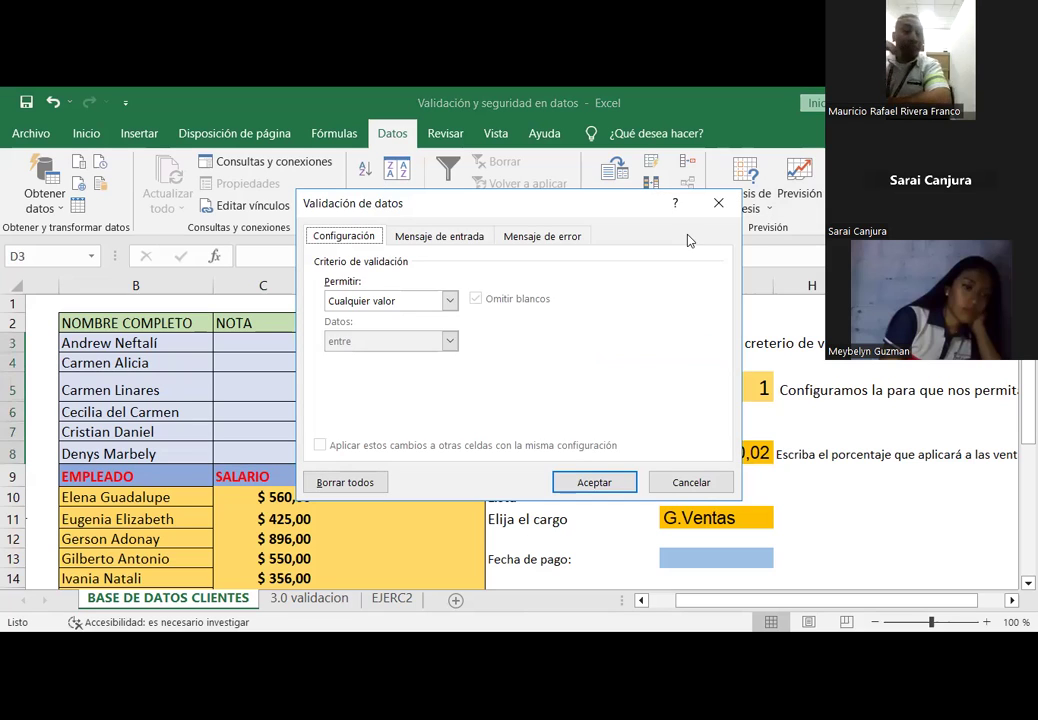
click(449, 300)
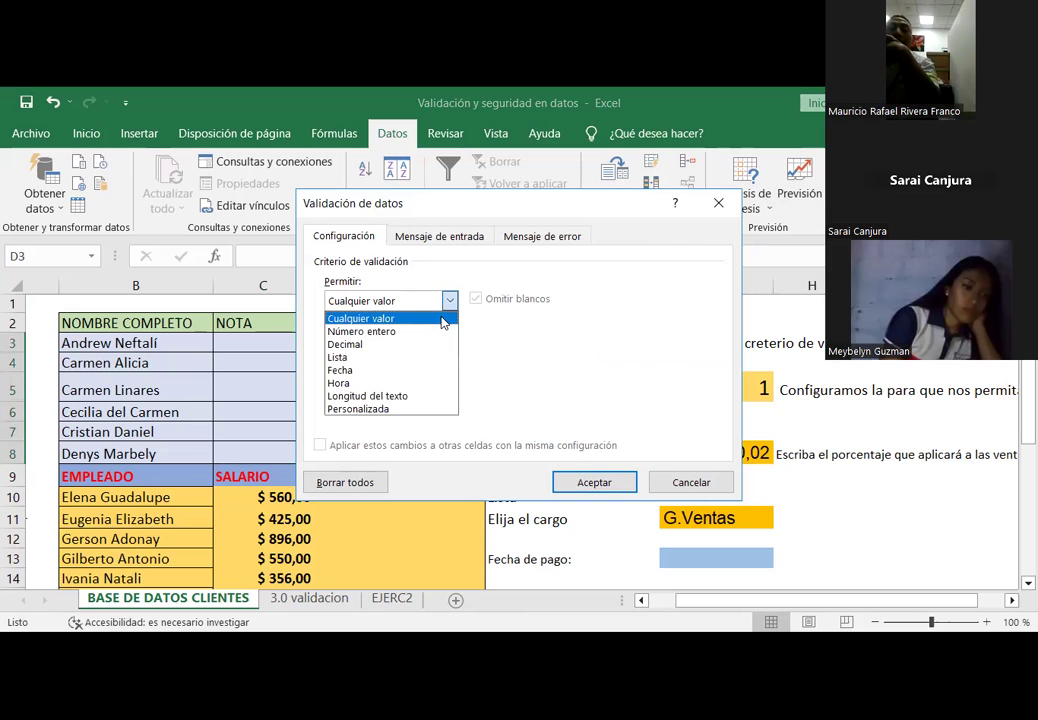
click(375, 358)
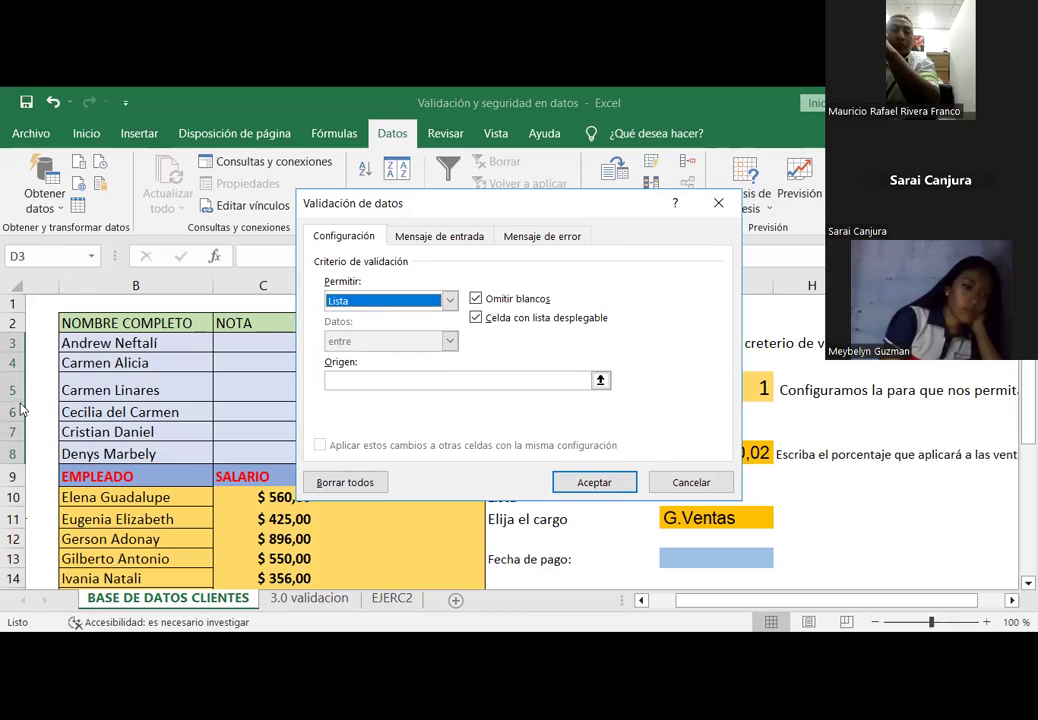
key(Escape)
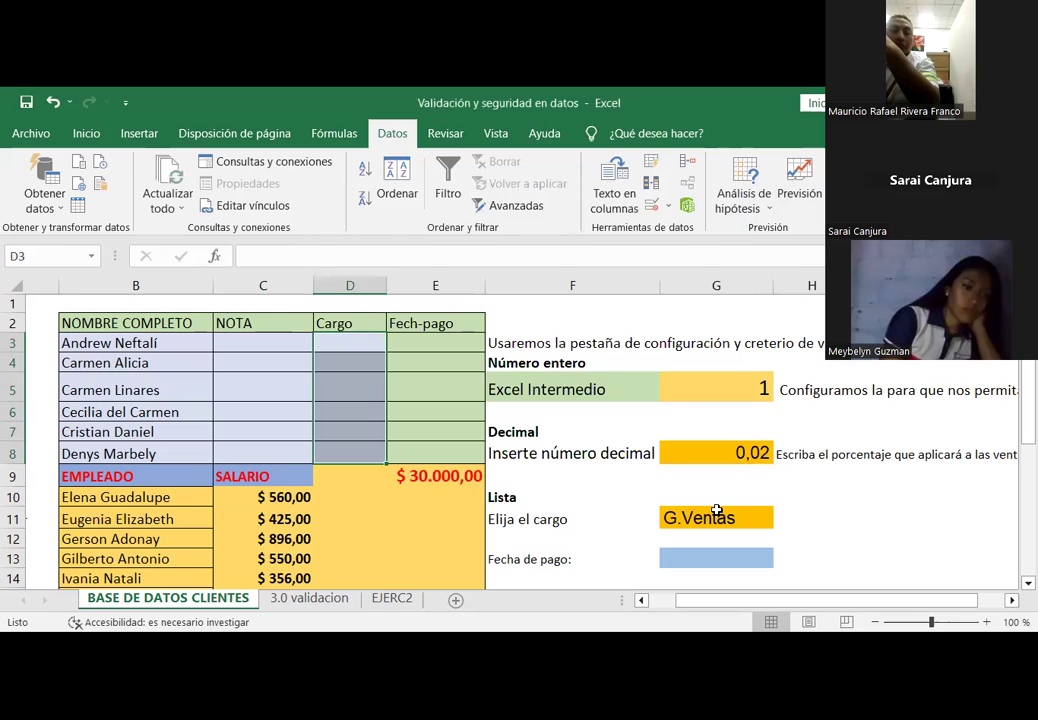
Step: Highlight the job titles in A8:A11 with yellow fill and increase their font size by two steps
click(812, 600)
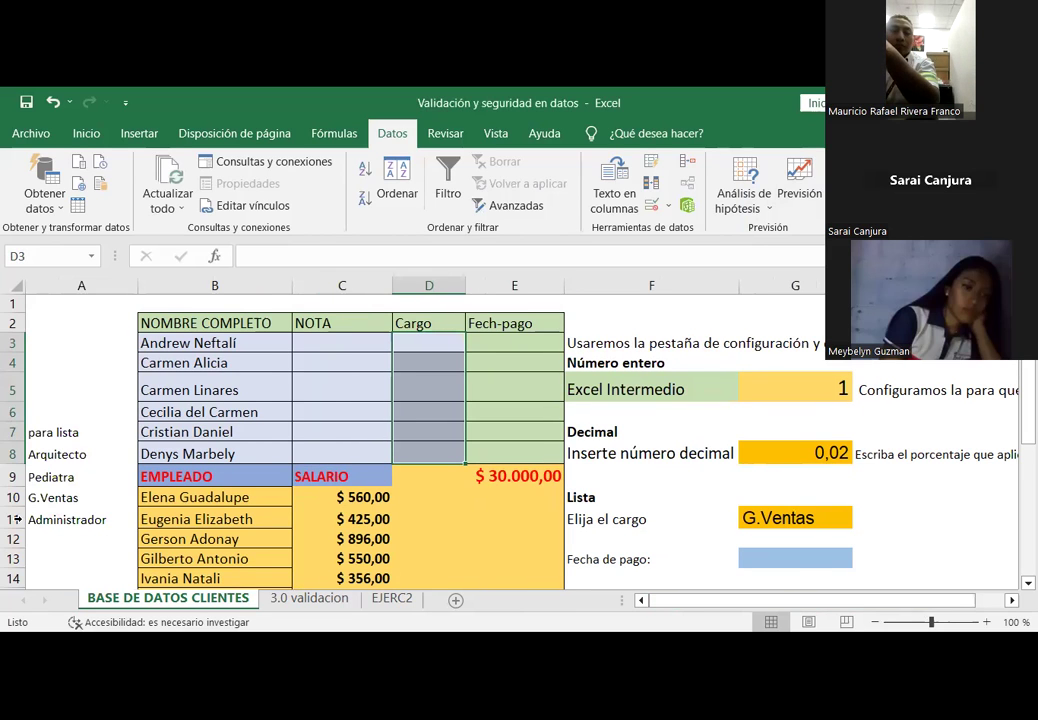
drag(46, 455, 72, 514)
click(86, 133)
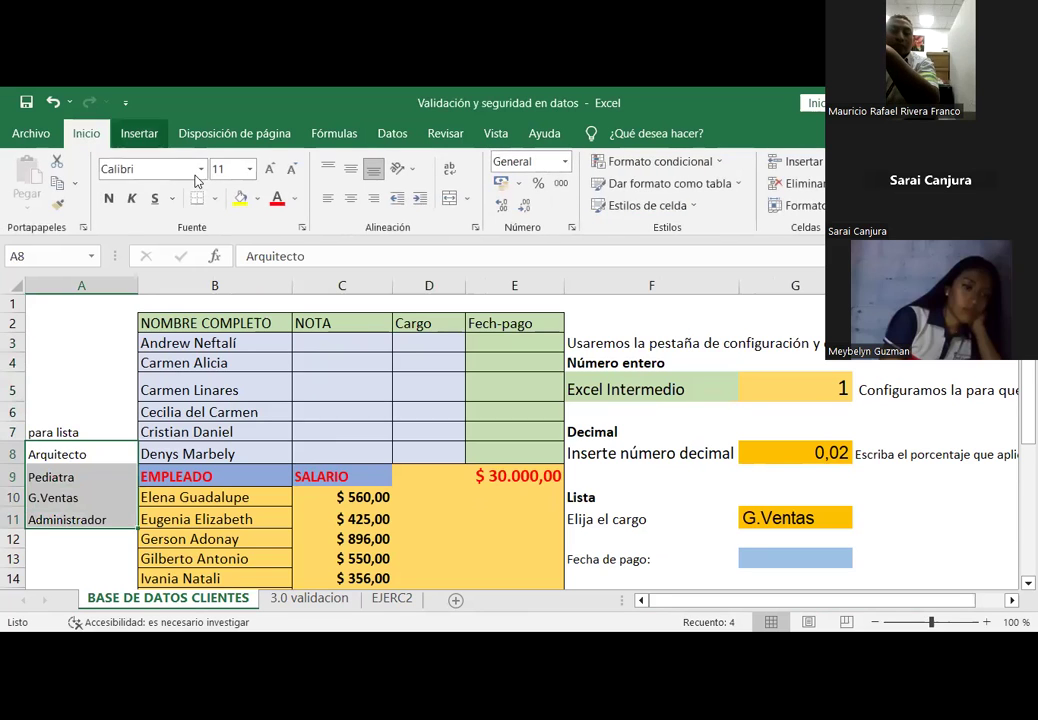
click(240, 198)
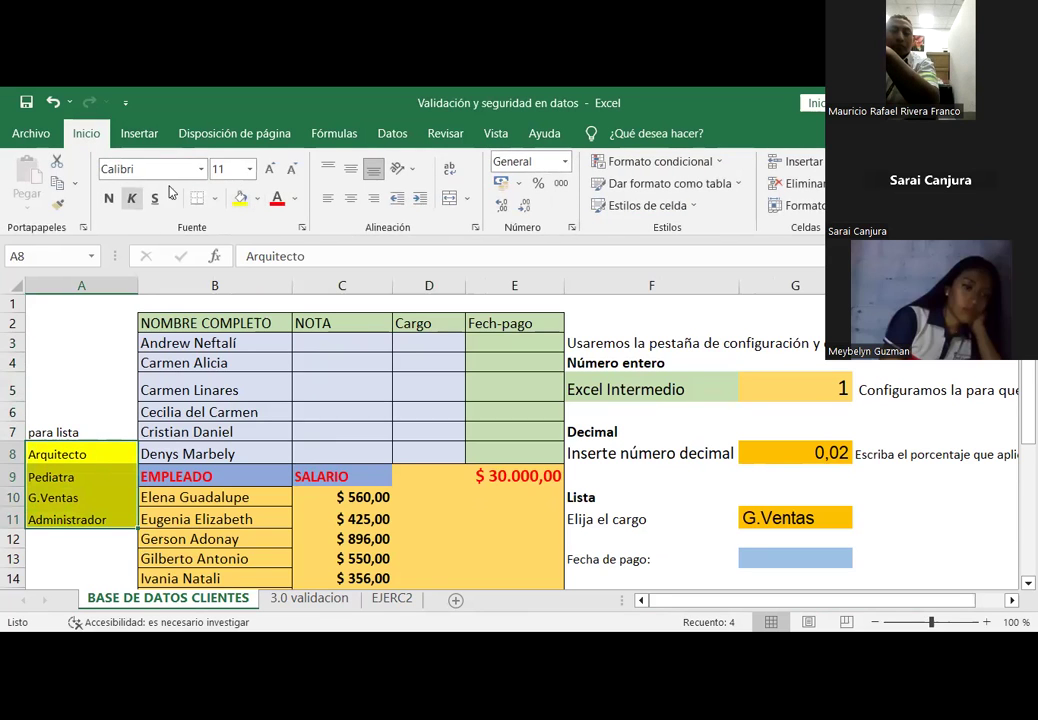
click(270, 169)
click(270, 169)
click(98, 394)
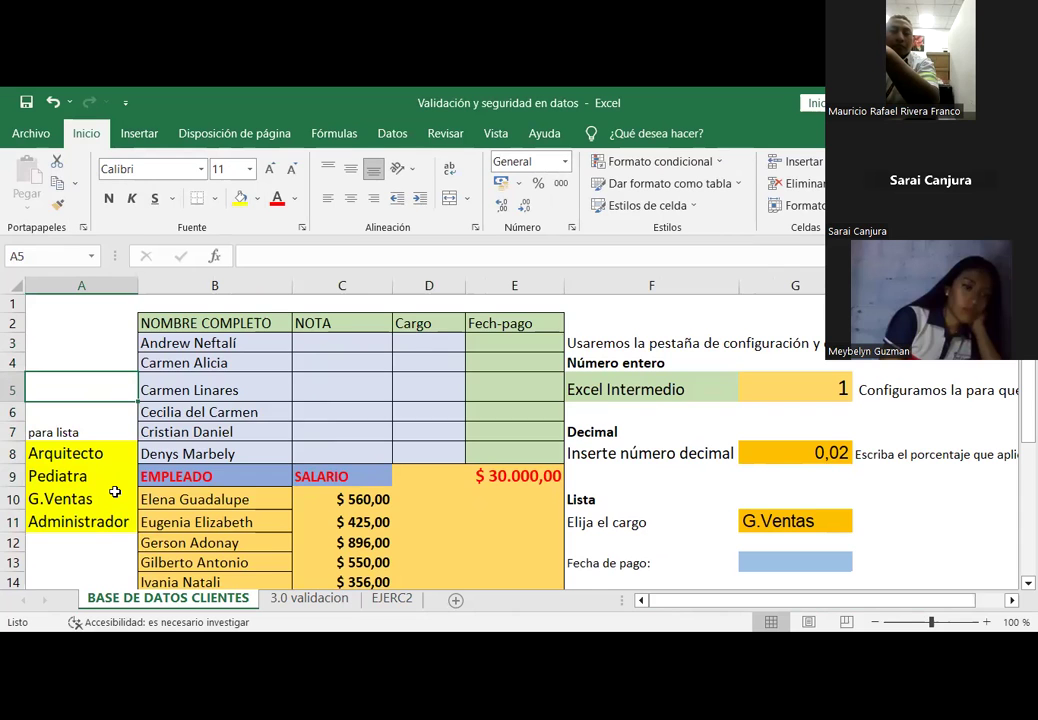
Step: Set the data validation criterion of the Cargo cells D3:D8 to Lista
ctrl+scroll(114, 490, down, 1)
ctrl+scroll(115, 490, up, 2)
ctrl+scroll(114, 490, up, 1)
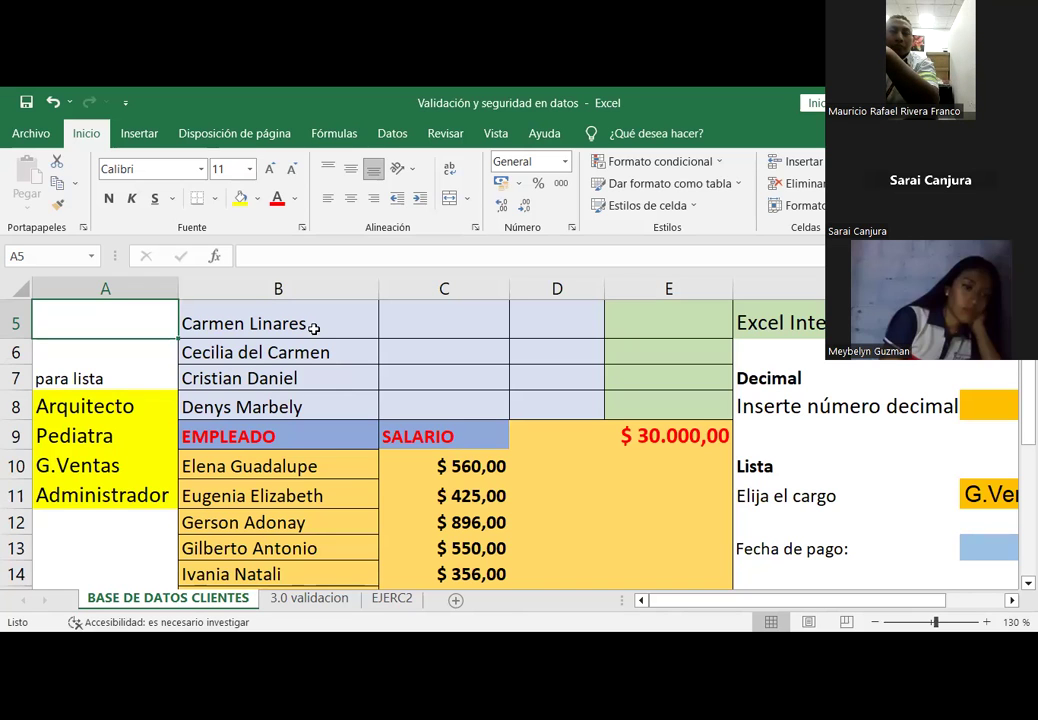
scroll(461, 381, up, 1)
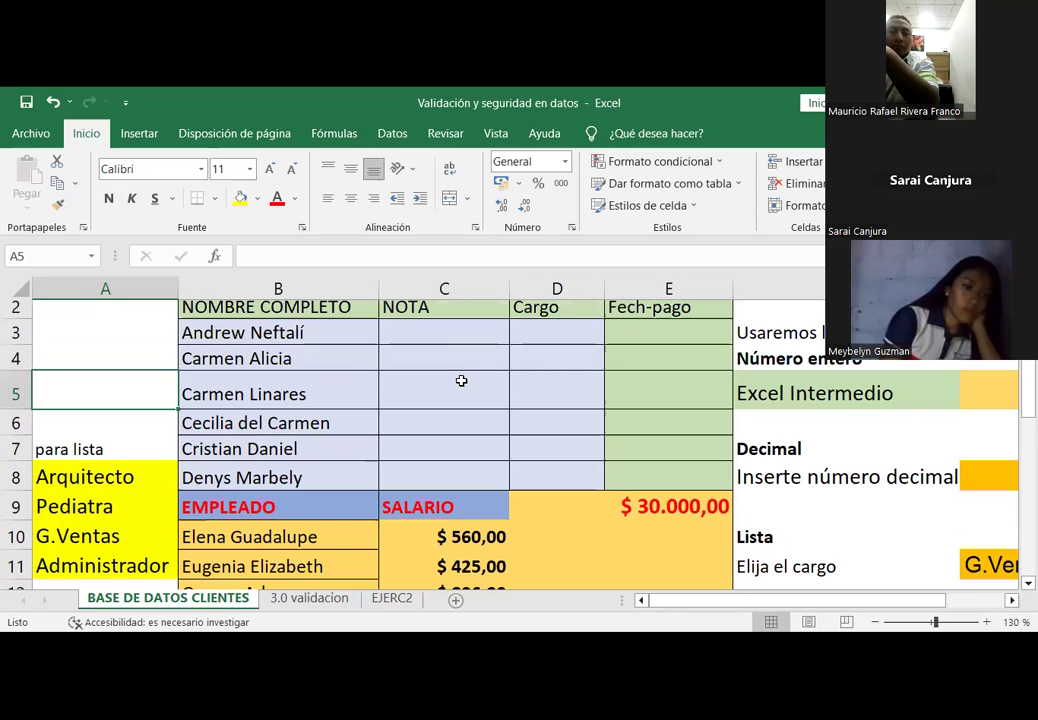
click(558, 329)
mouse_move(558, 329)
mouse_down()
mouse_move(565, 465)
mouse_move(572, 452)
mouse_up()
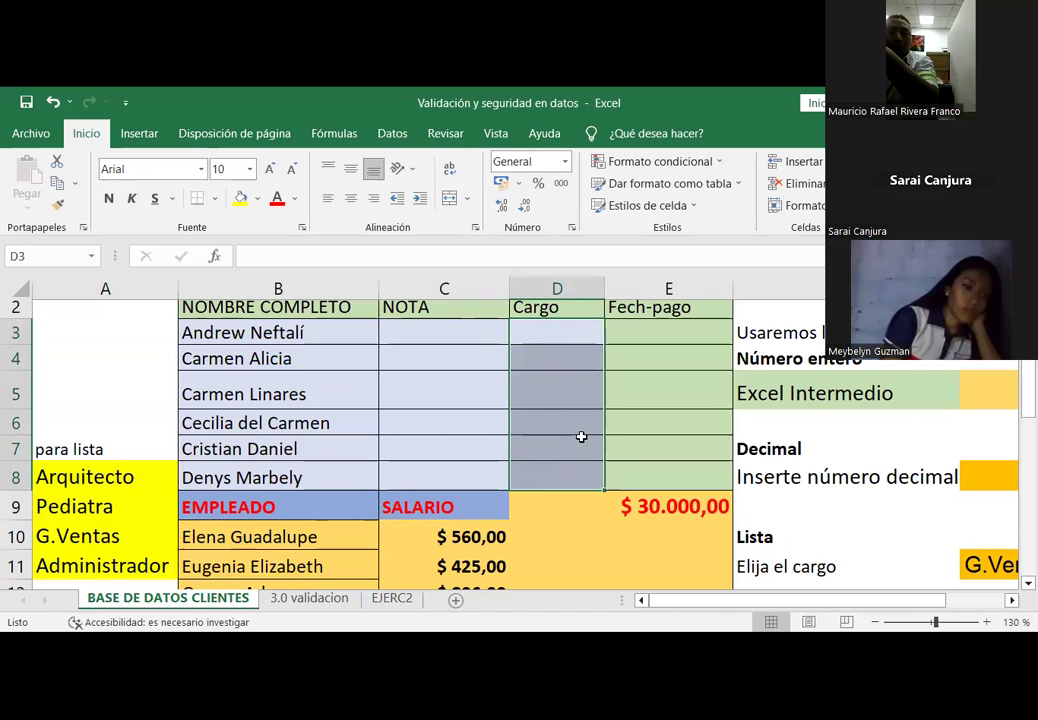
click(562, 337)
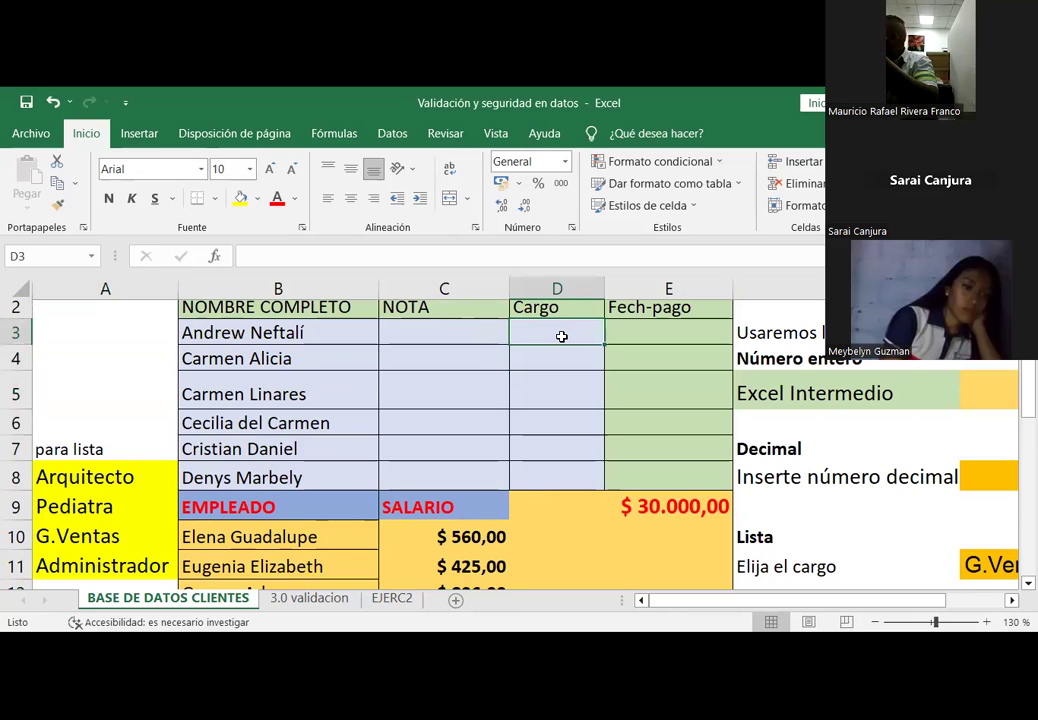
drag(565, 329, 565, 473)
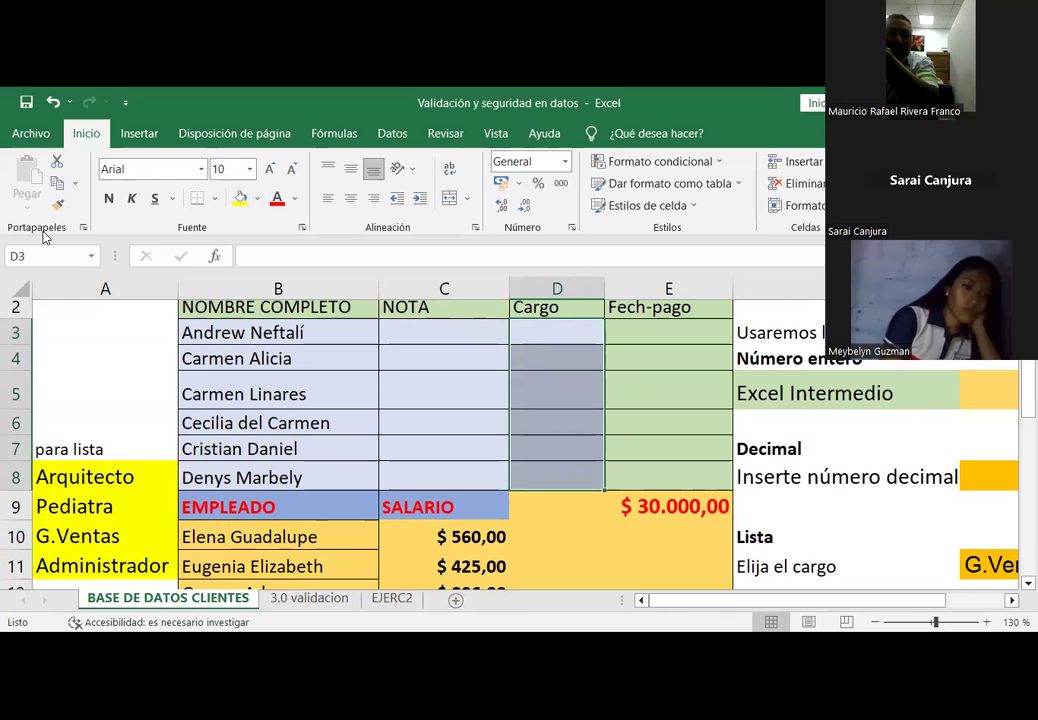
click(3, 141)
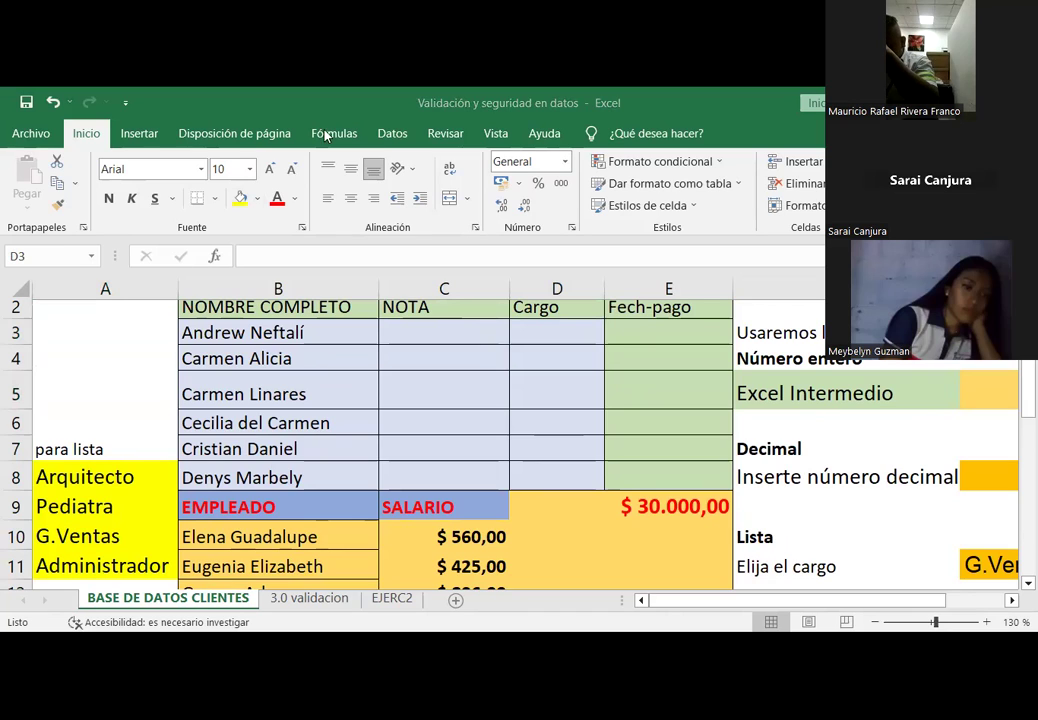
click(196, 204)
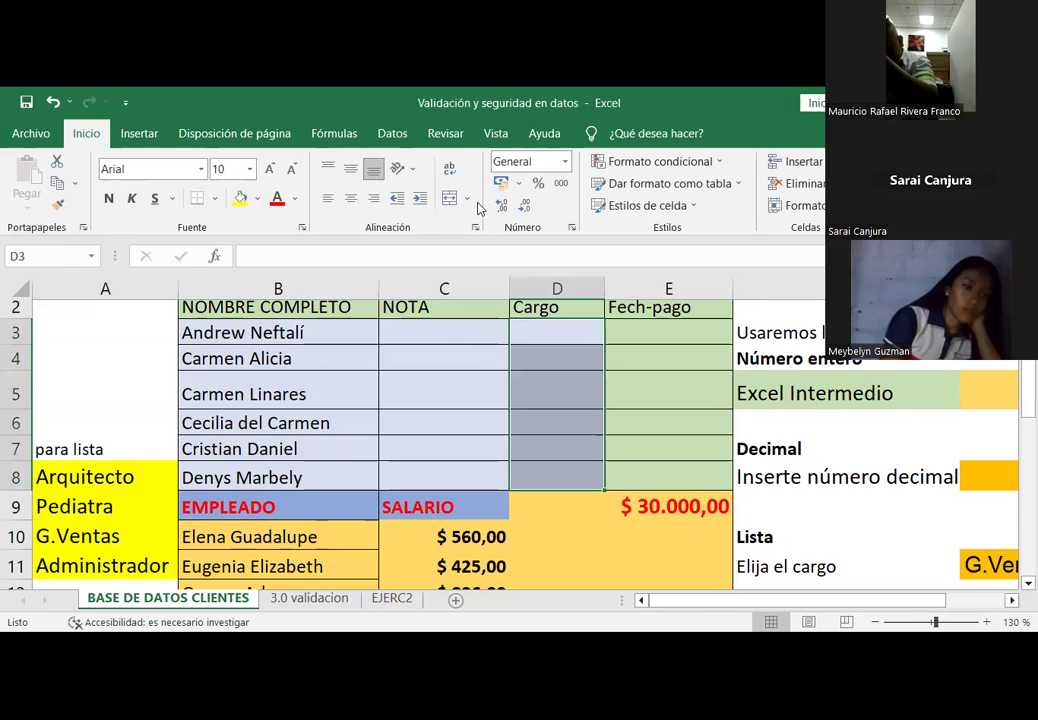
click(392, 133)
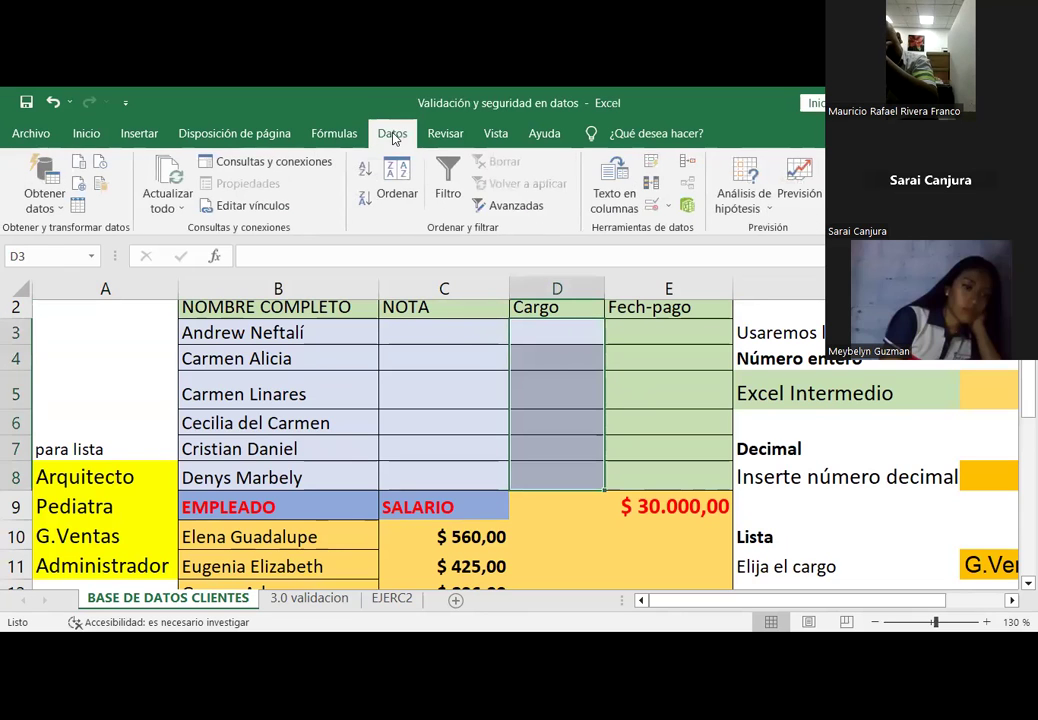
click(670, 206)
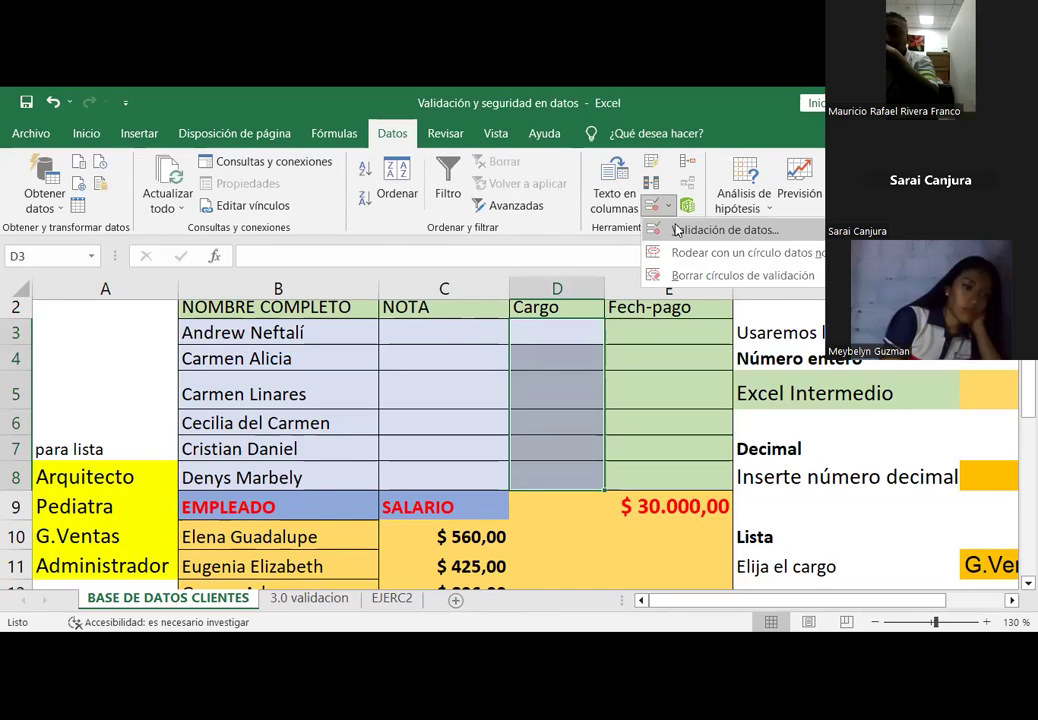
click(677, 231)
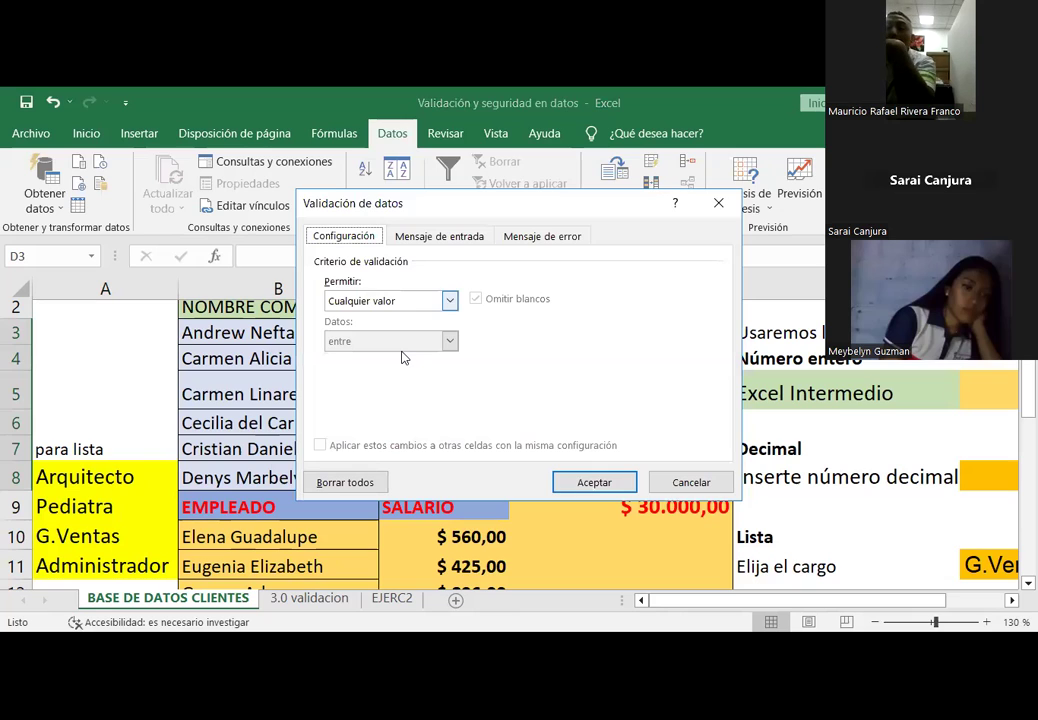
key(alt+Down)
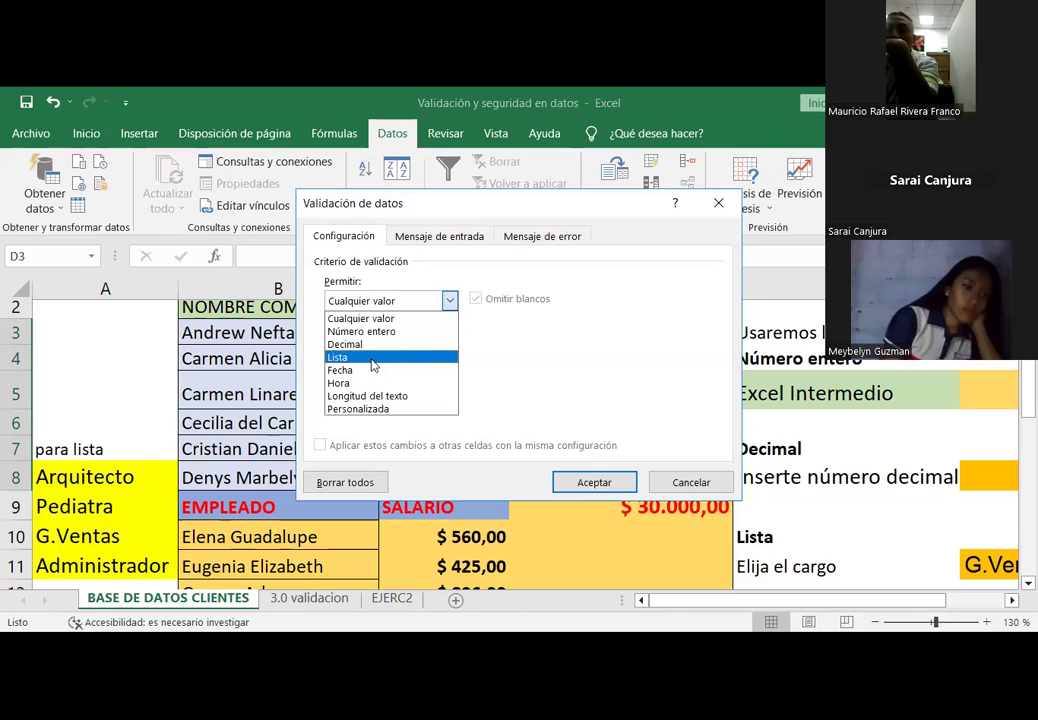
click(372, 356)
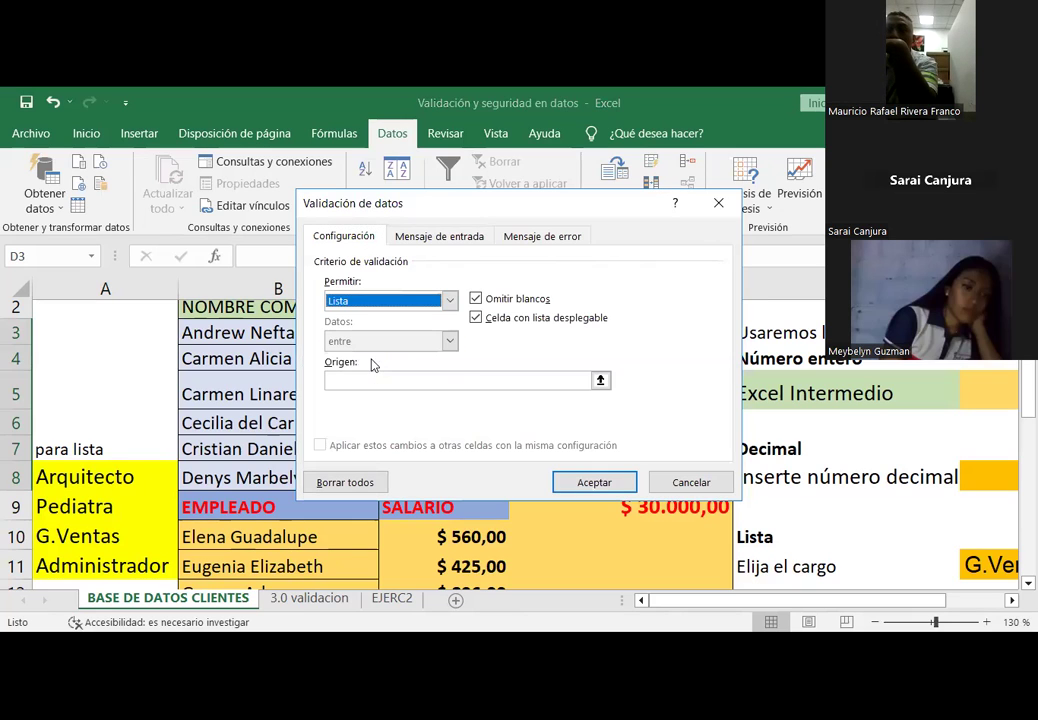
Step: Set the list validation source for Cargo cells D3:D8 to =$A$8:$A$11 and apply the rule
click(595, 383)
click(600, 381)
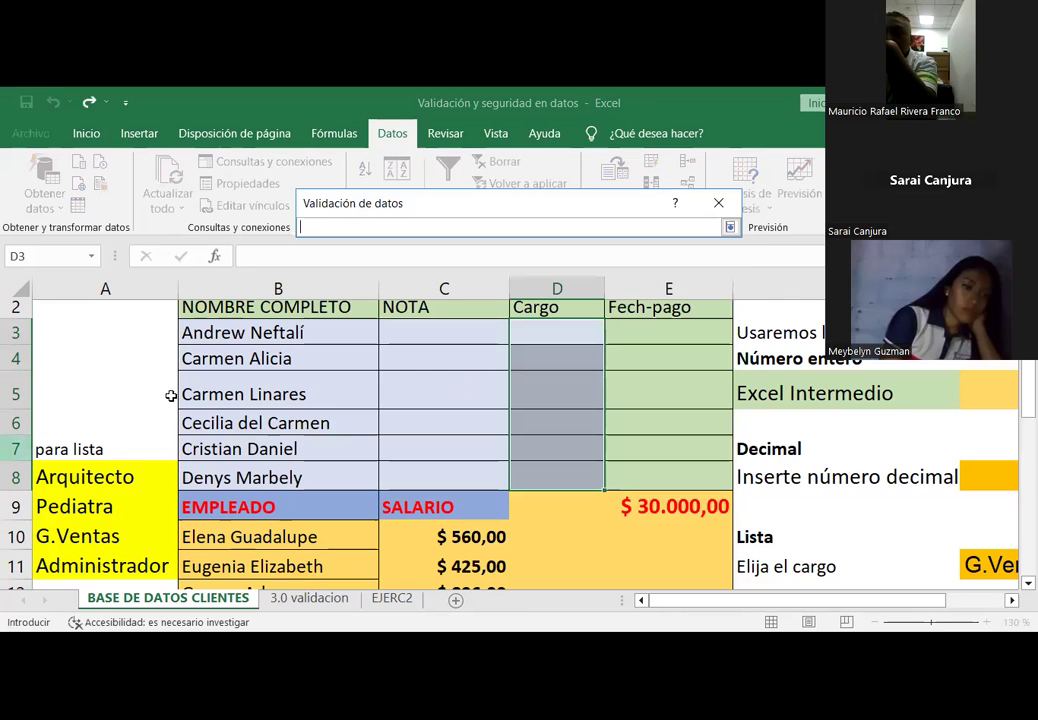
click(100, 480)
drag(97, 501, 86, 500)
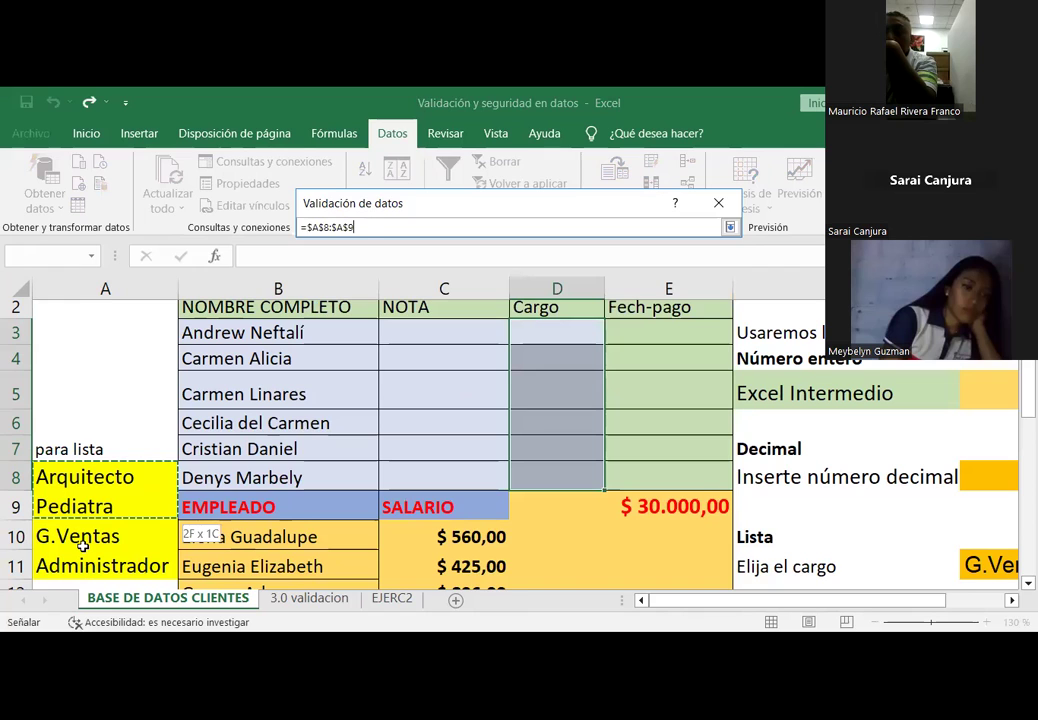
drag(83, 545, 82, 549)
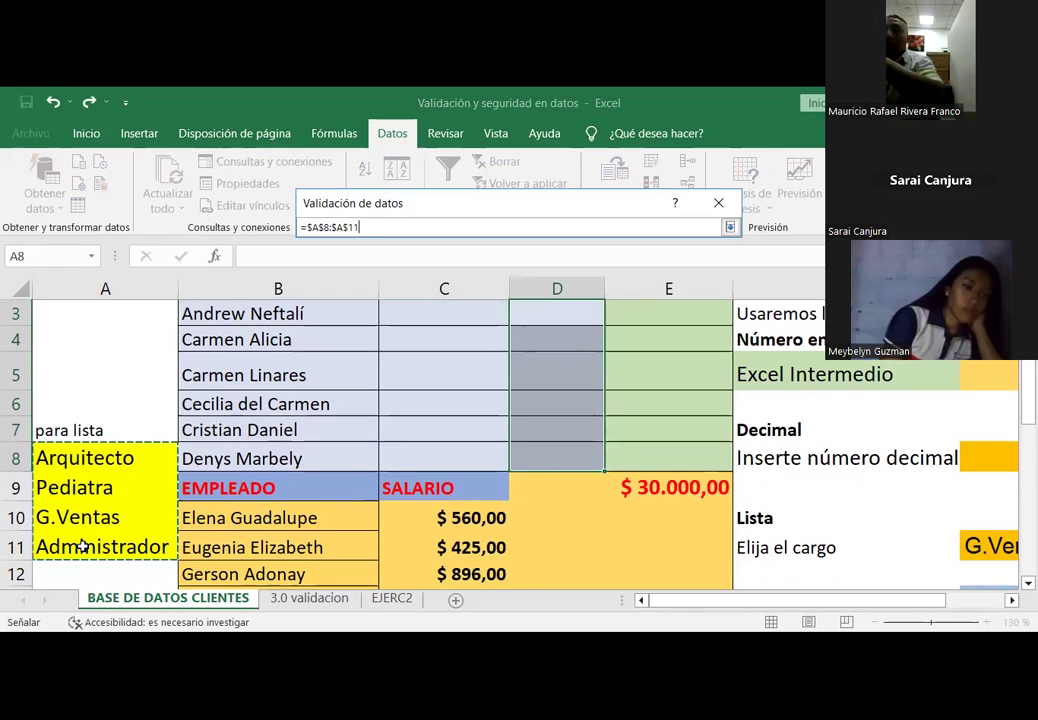
click(732, 228)
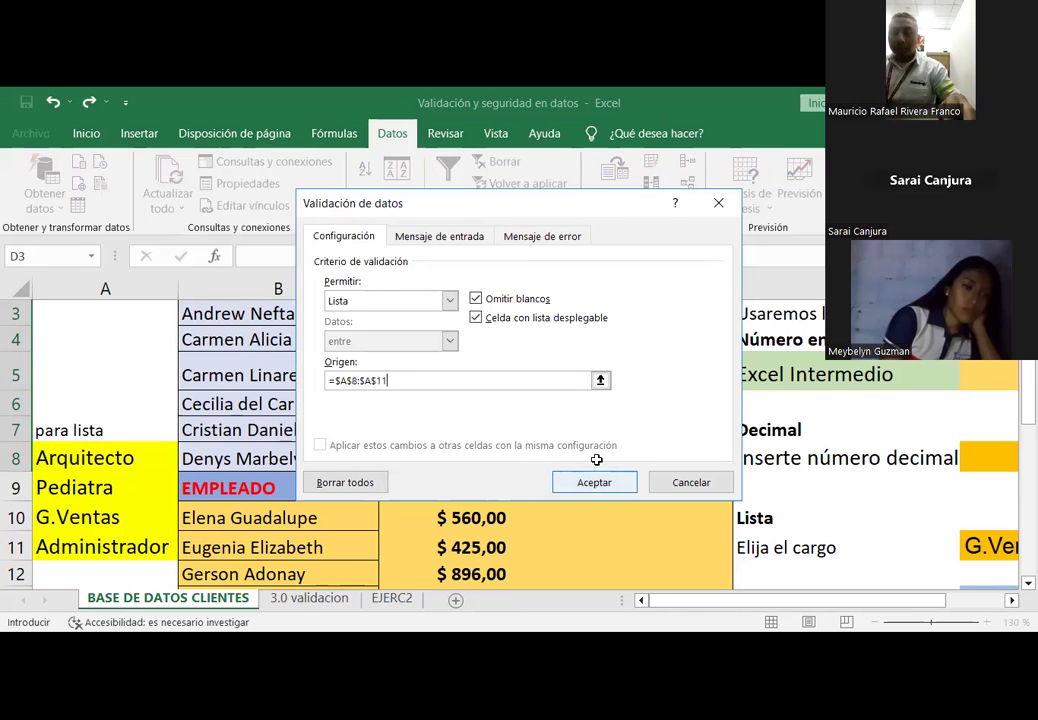
key(Return)
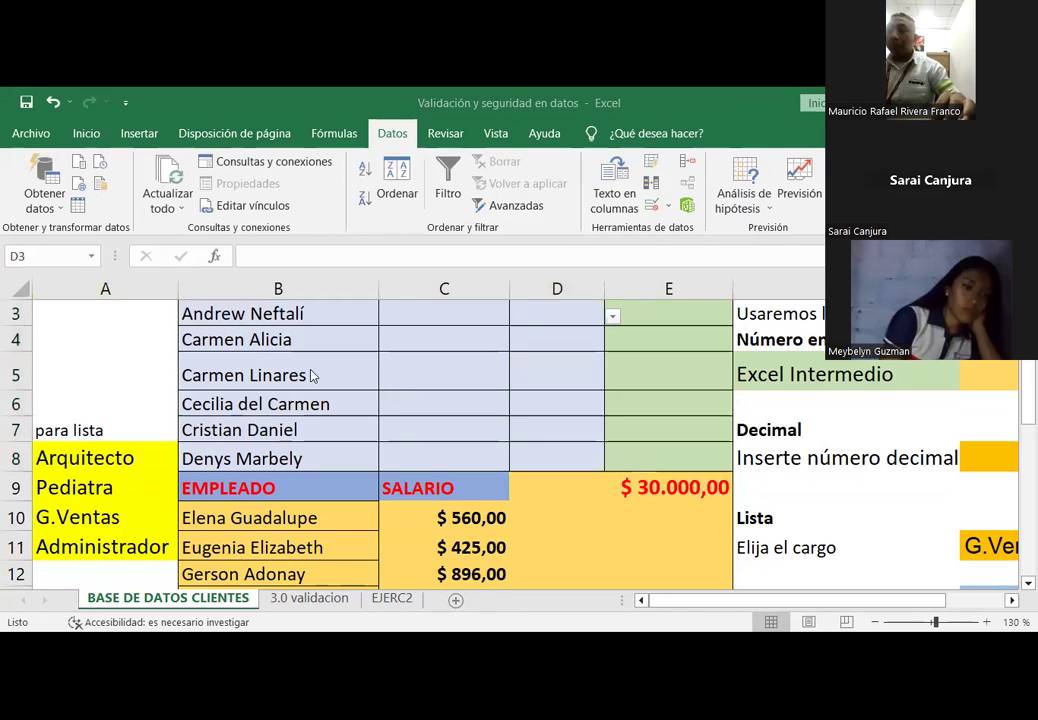
Step: Use the Cargo drop-down lists to choose Pediatra in D3 and Administrador in D4
scroll(450, 380, up, 1)
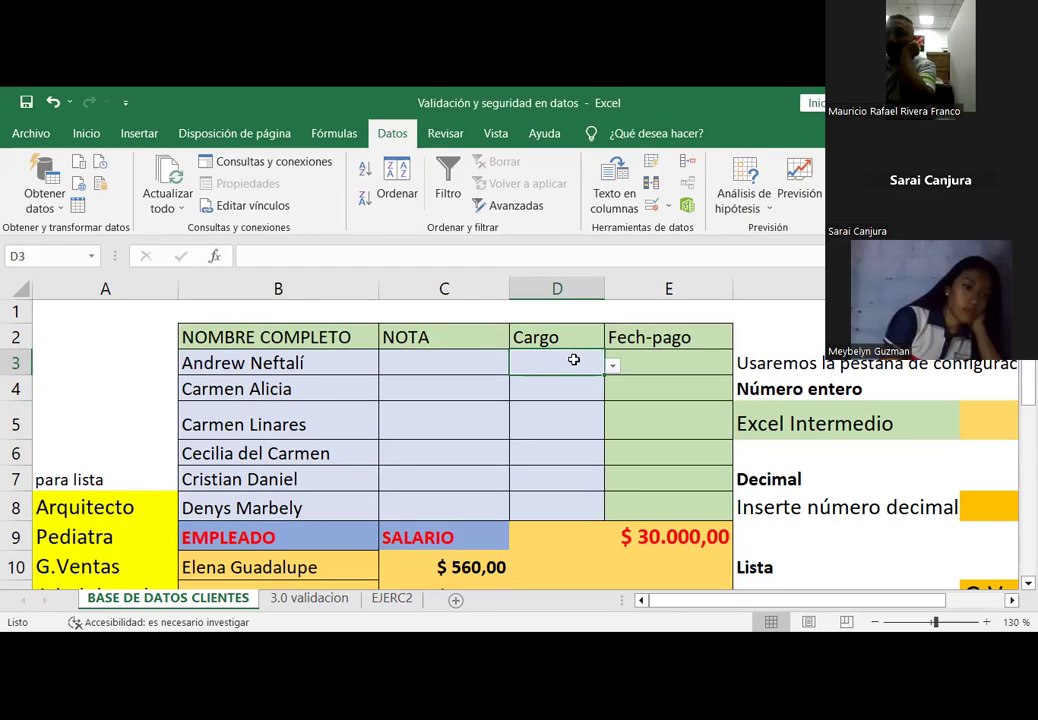
click(82, 508)
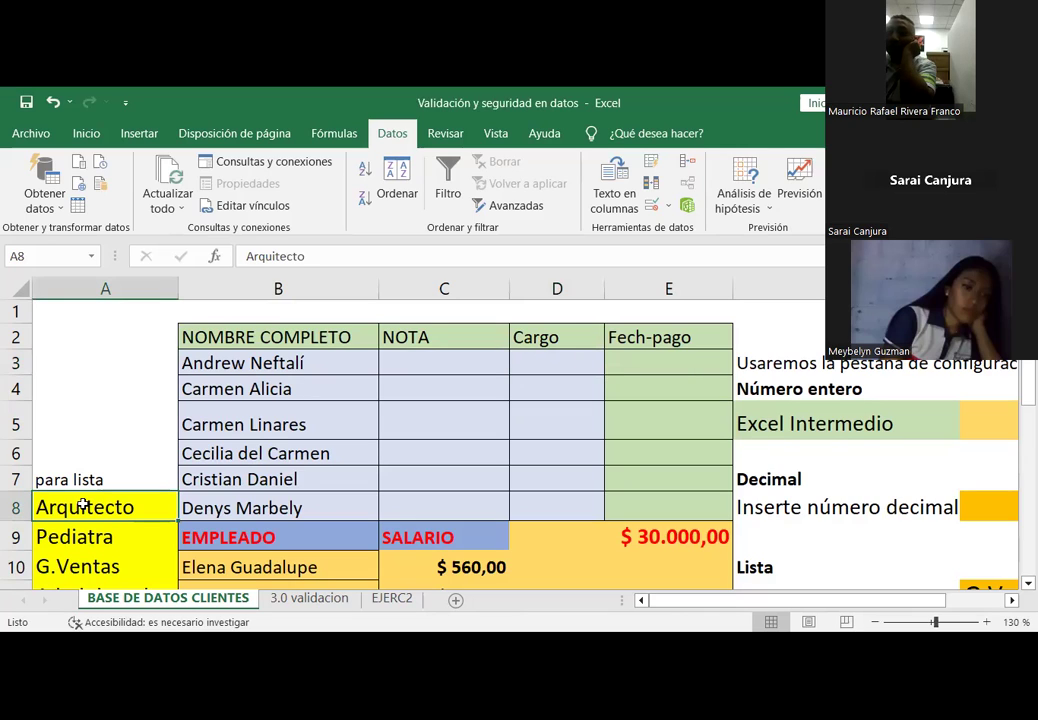
click(562, 367)
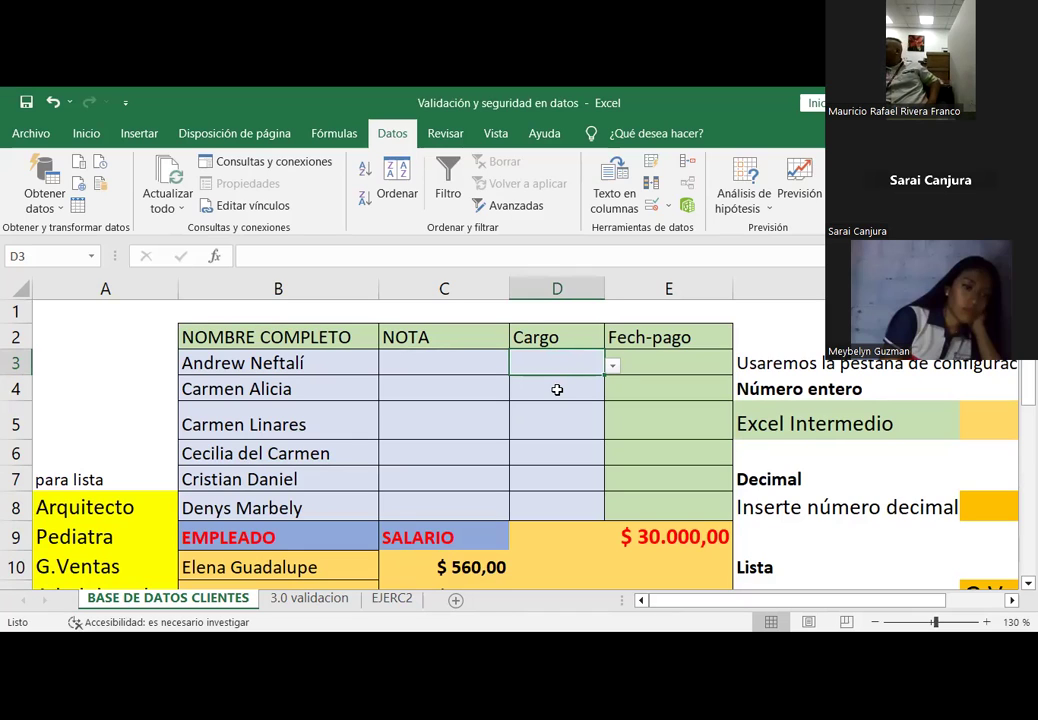
click(613, 368)
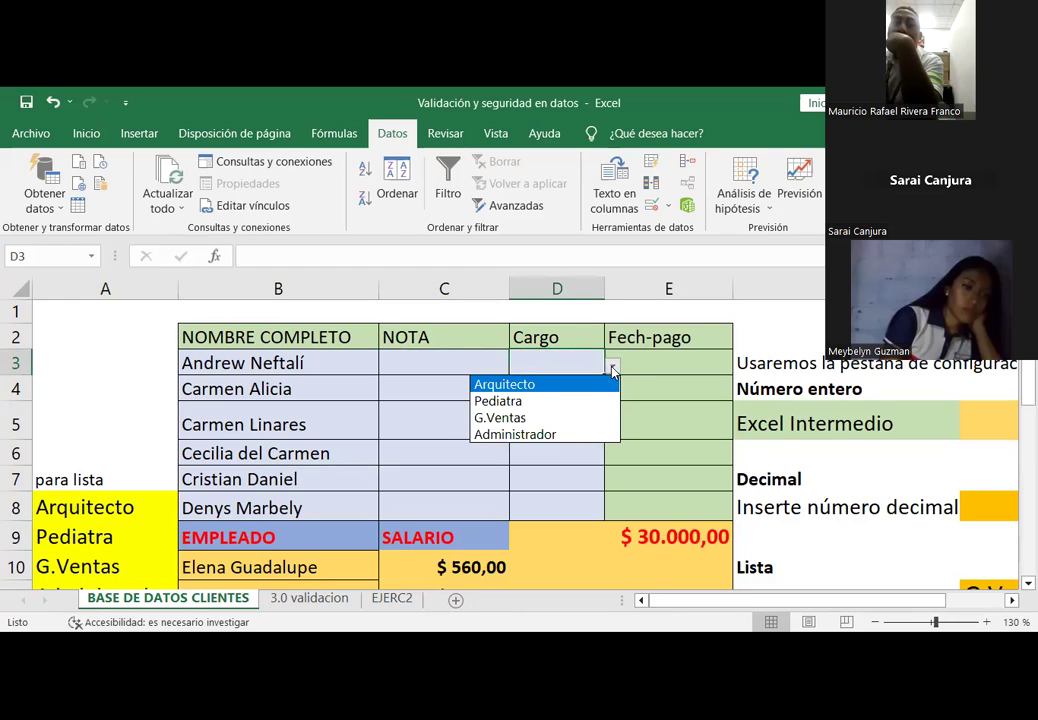
click(528, 404)
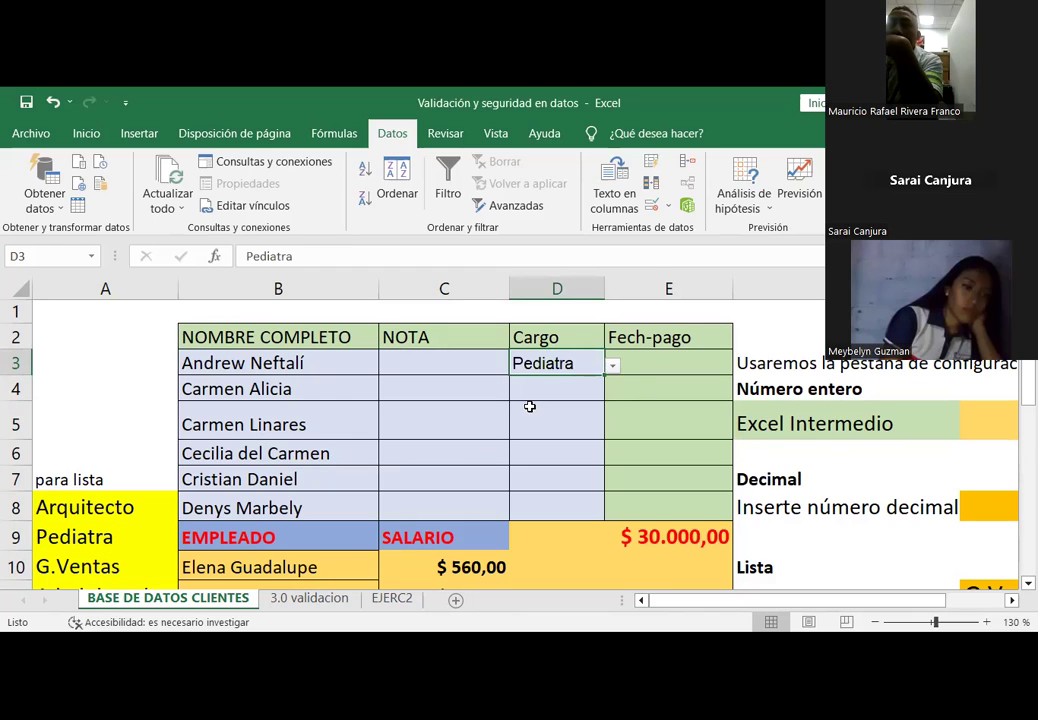
click(590, 393)
click(613, 395)
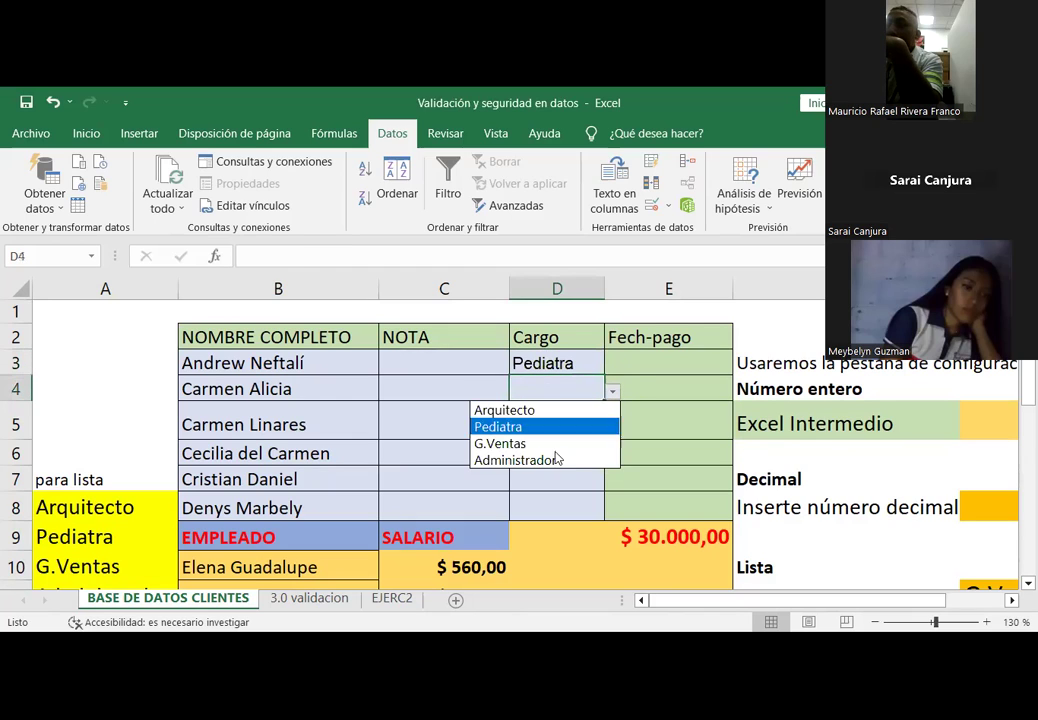
click(540, 459)
Step: Choose G.Ventas in D5 and Pediatra in D6 from the Cargo drop-down lists
click(548, 417)
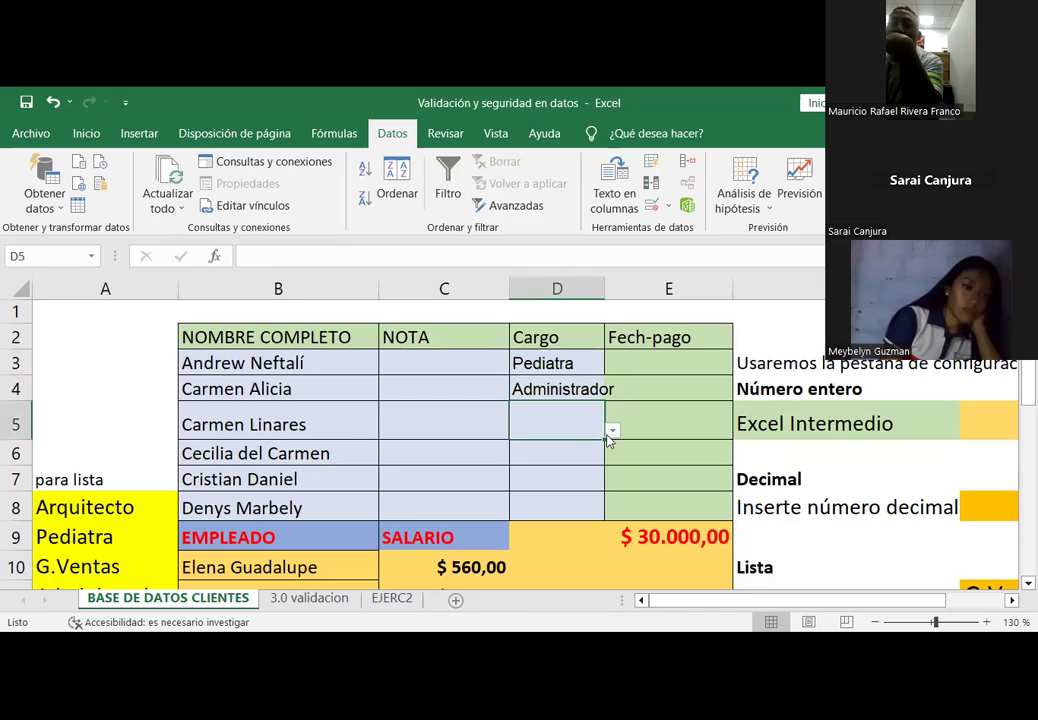
click(612, 430)
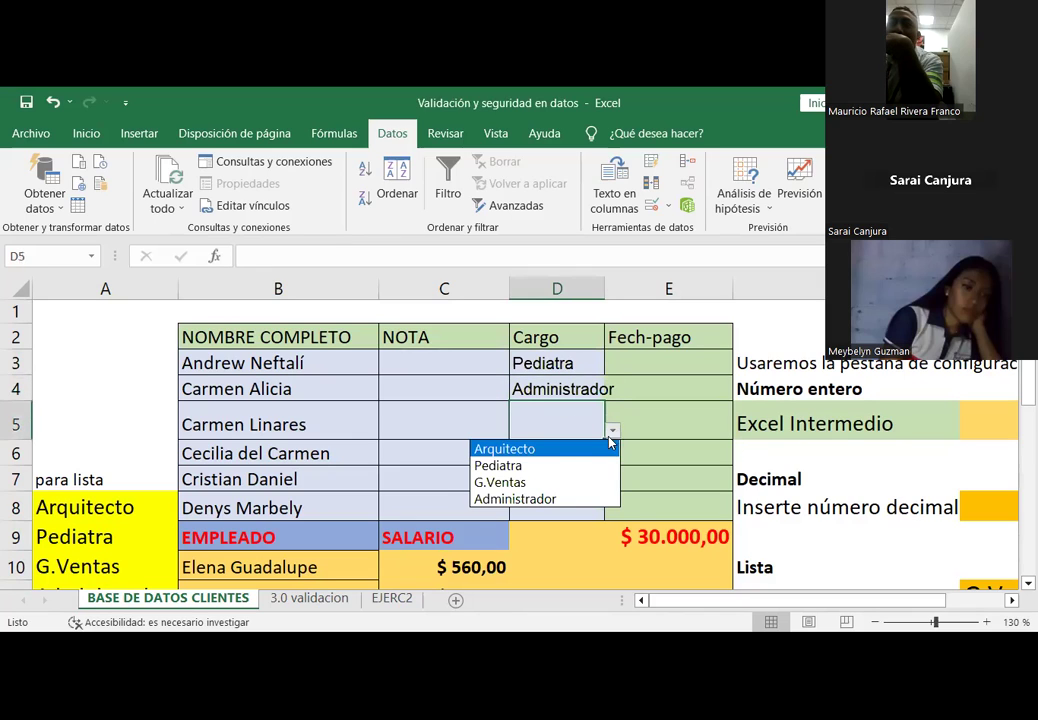
click(517, 485)
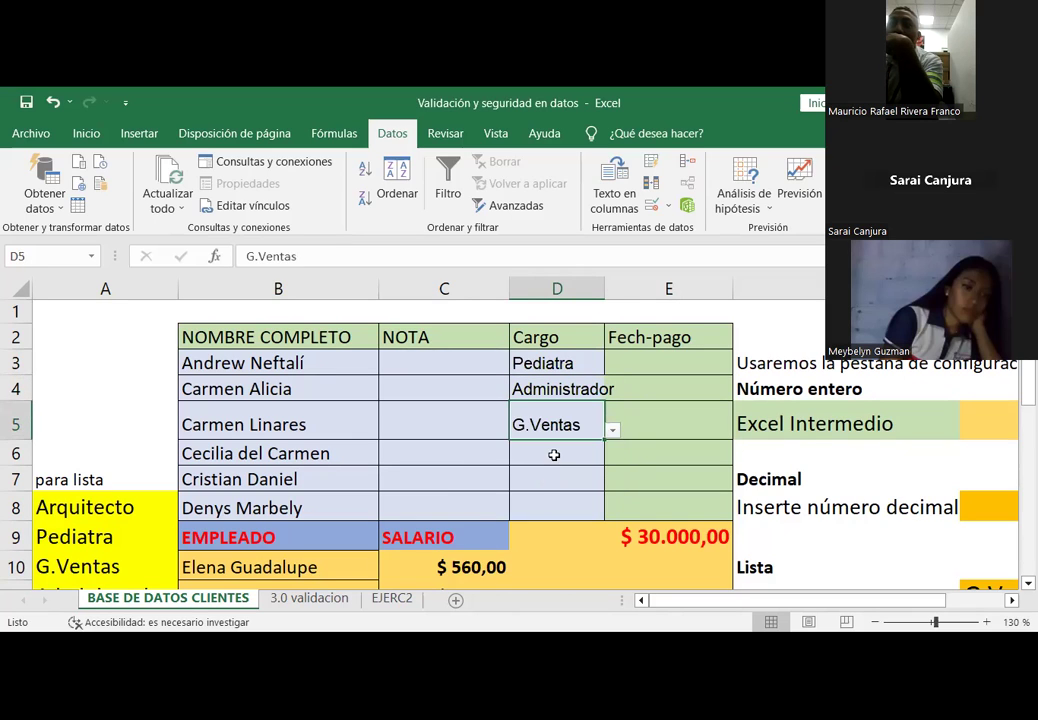
click(556, 454)
click(613, 457)
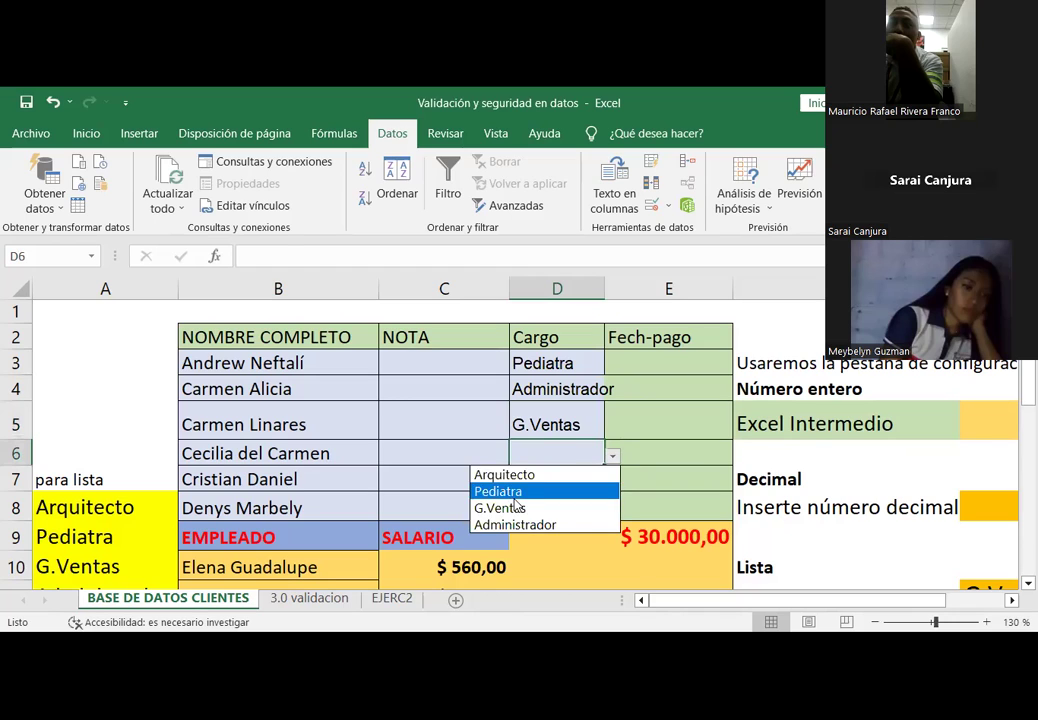
click(530, 490)
Step: Choose Administrador in D7 and Arquitecto in D8 from their lists, and autofit the width of column D
key(Return)
click(613, 481)
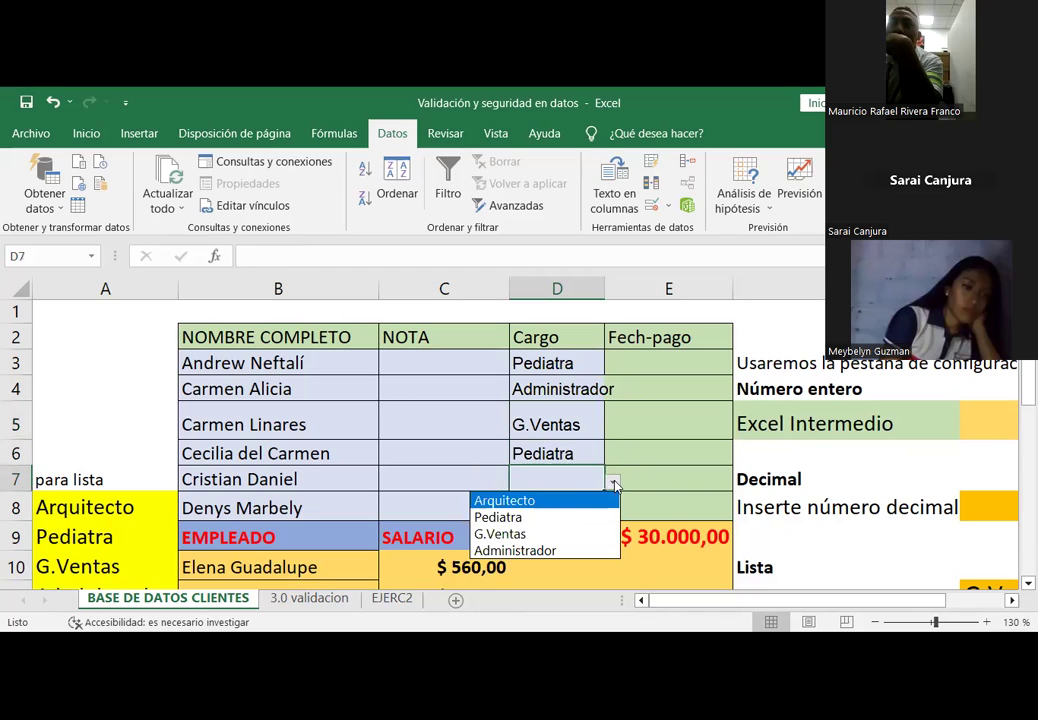
click(524, 551)
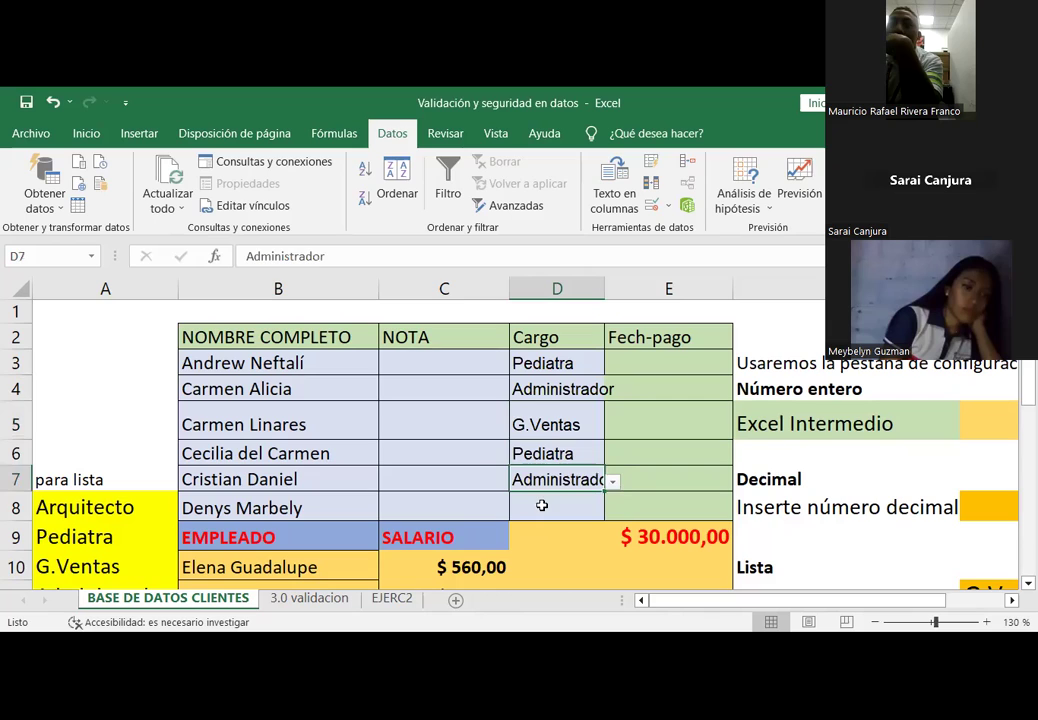
click(540, 505)
click(613, 511)
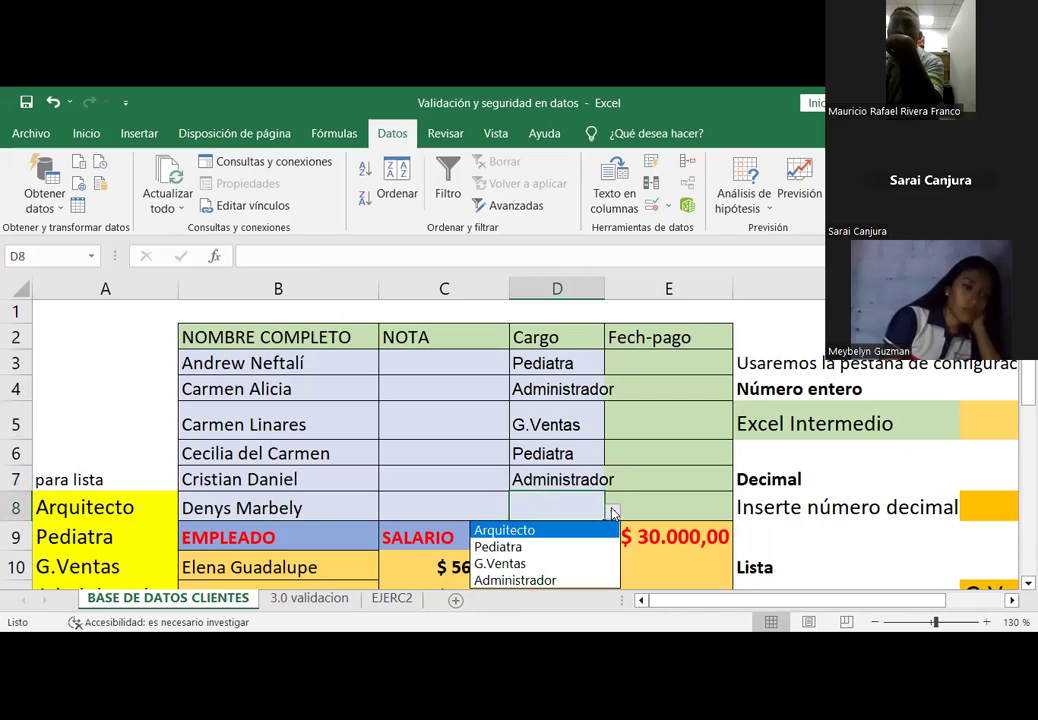
click(506, 533)
click(653, 459)
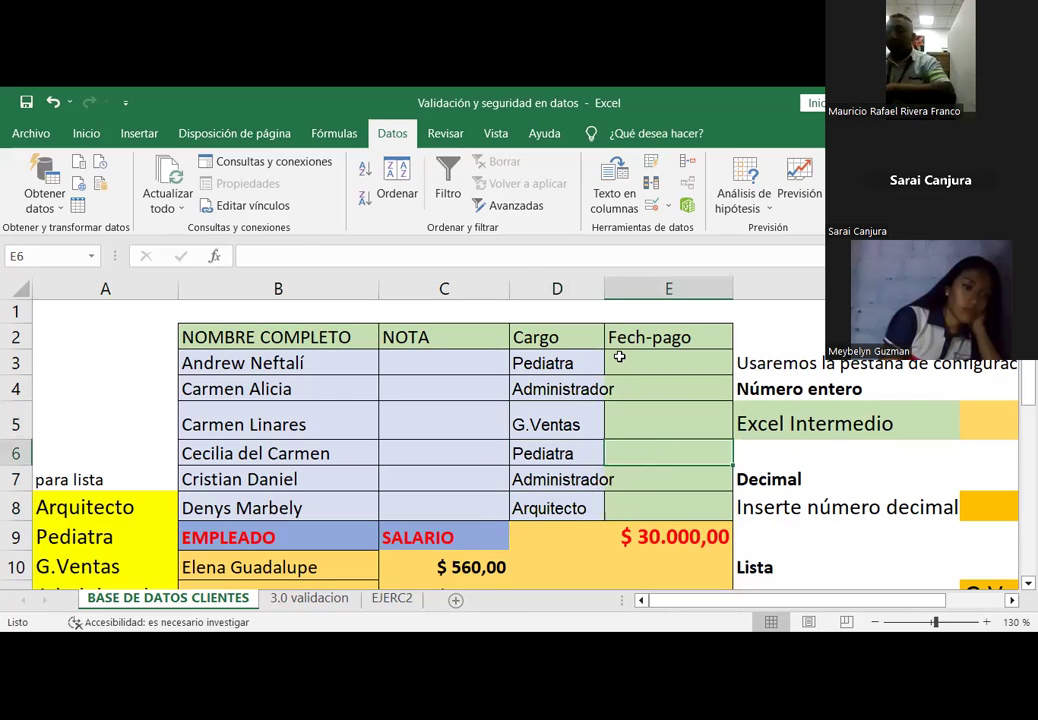
double_click(604, 288)
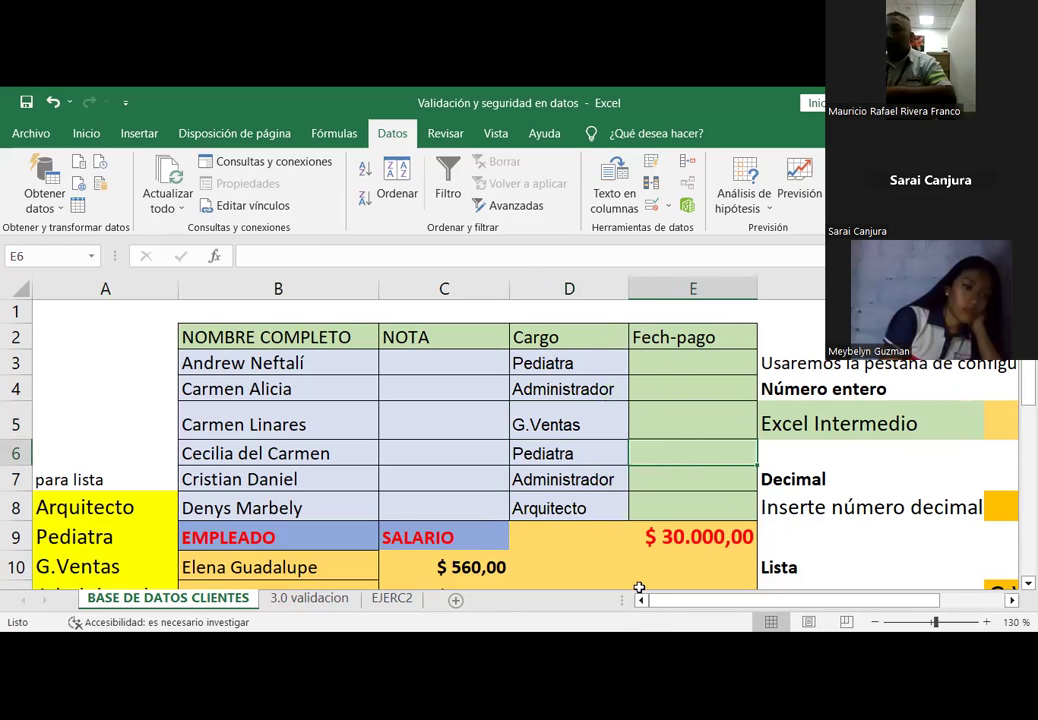
Step: Examine the Decimal, Lista and Fecha de pago examples in columns F and G, and the Fech-pago range E3:E8
drag(665, 601, 714, 601)
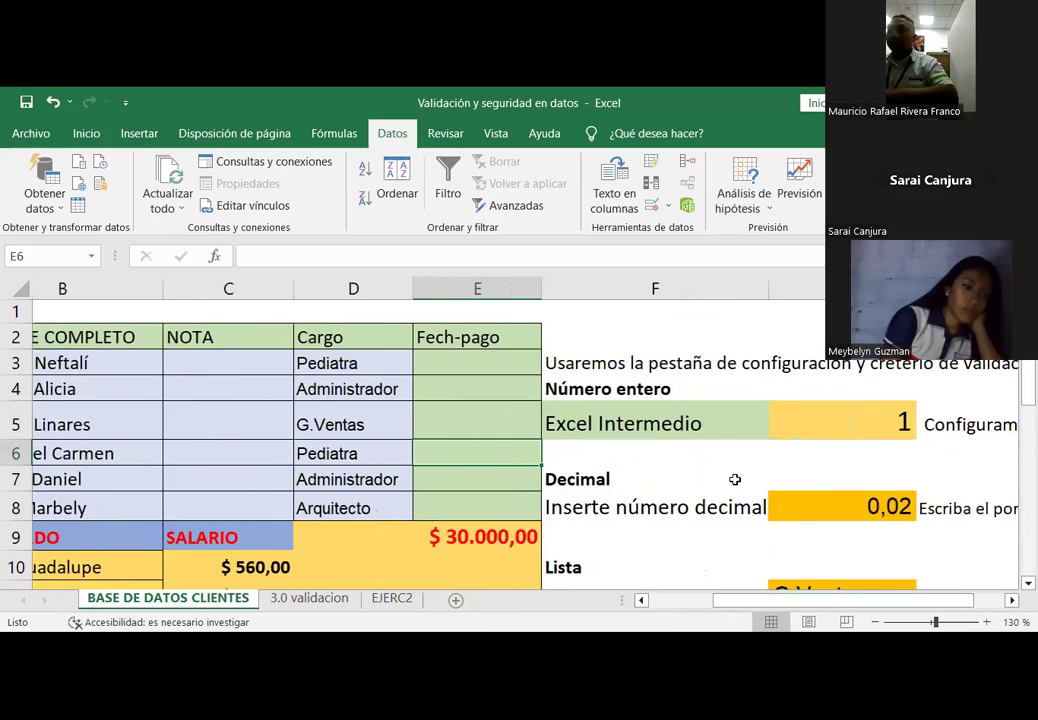
click(696, 513)
scroll(695, 514, down, 1)
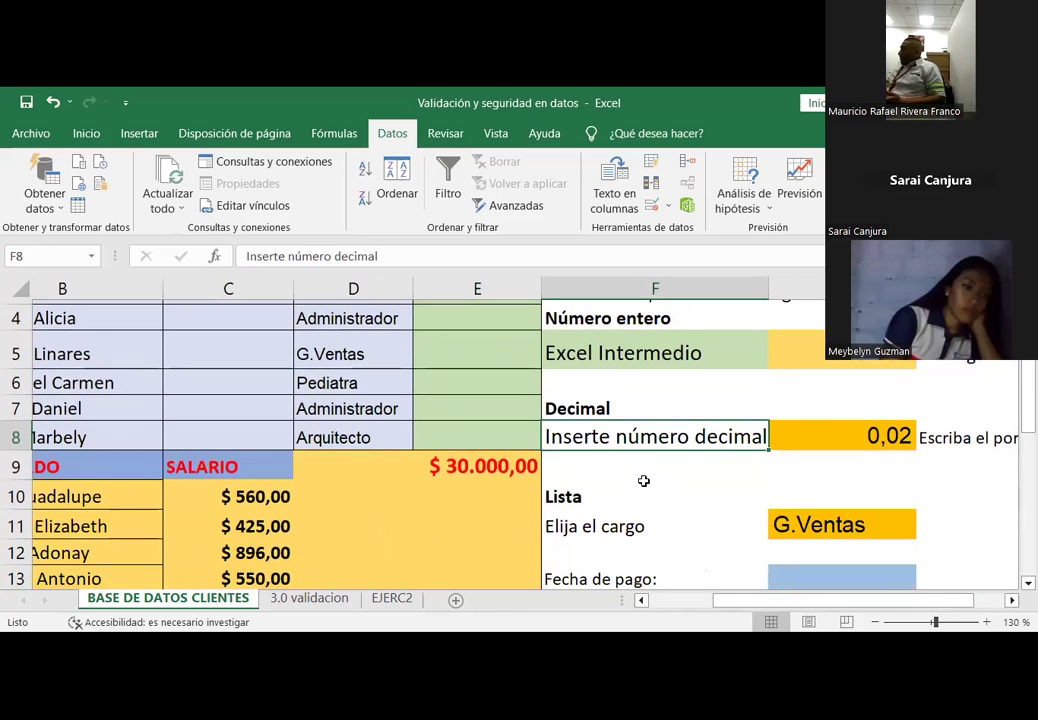
scroll(643, 481, down, 1)
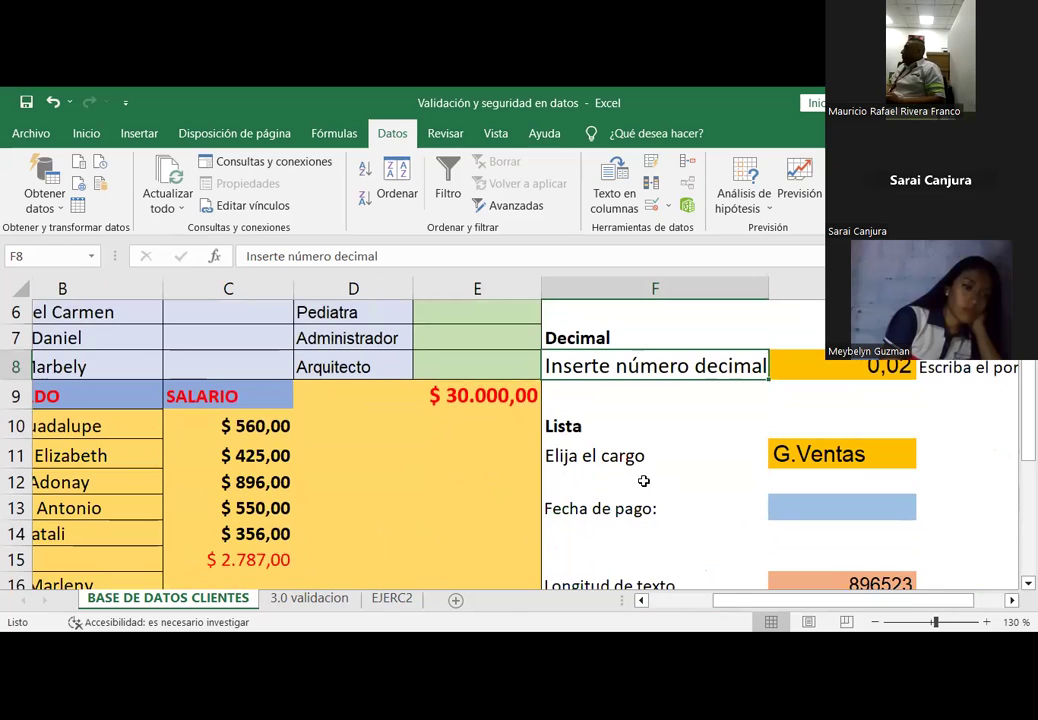
click(787, 507)
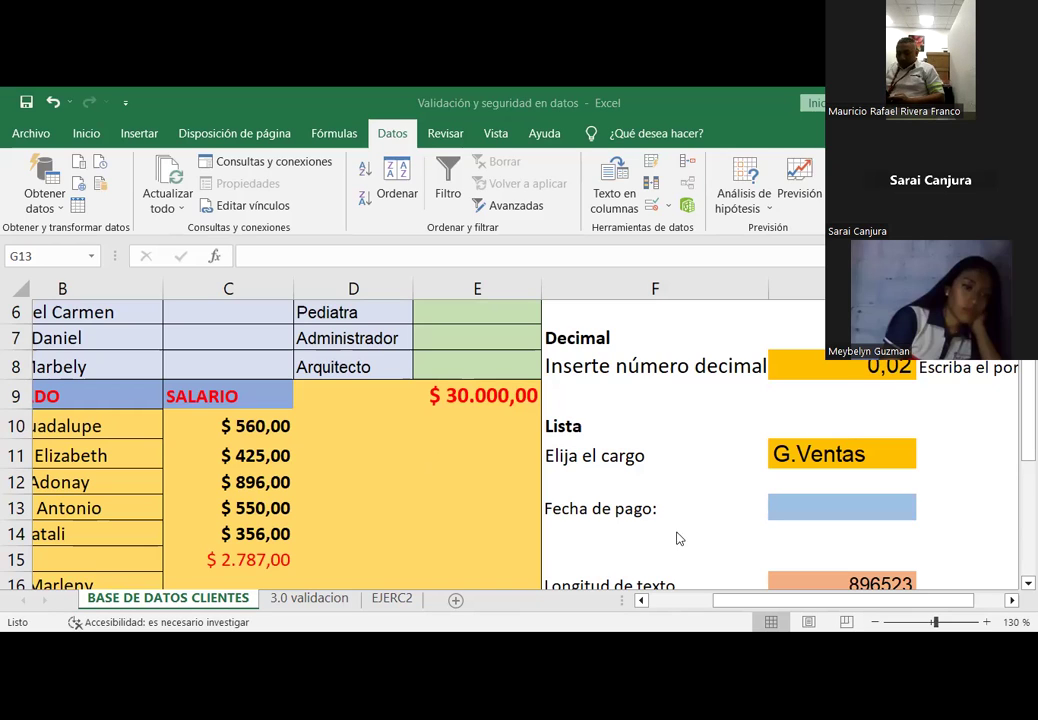
click(800, 502)
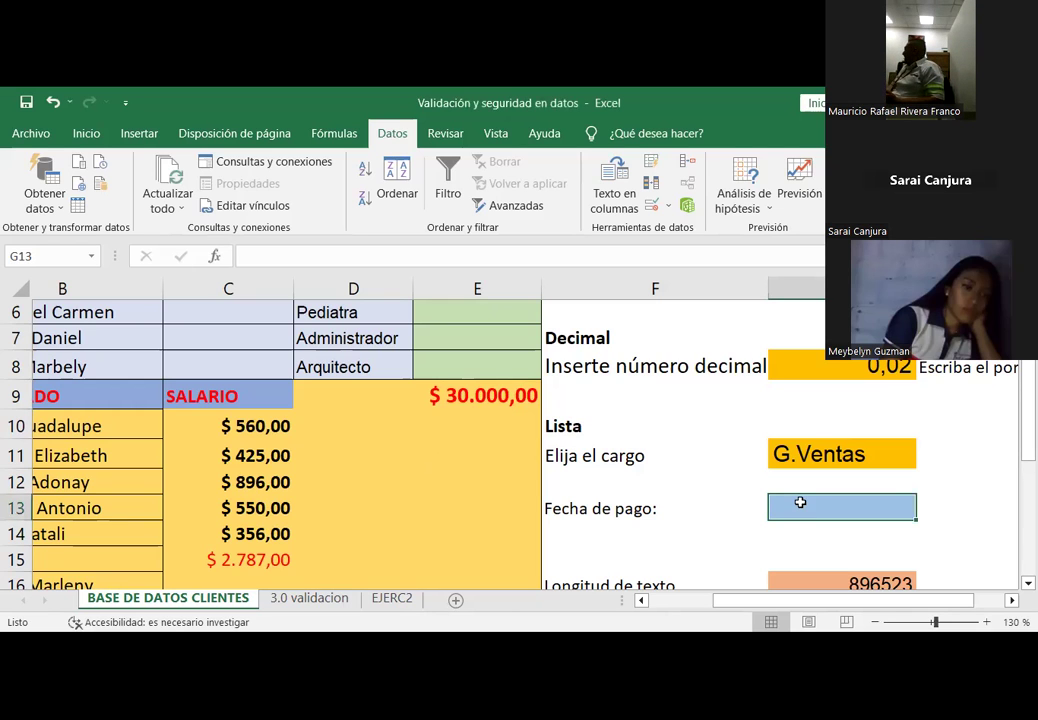
scroll(458, 455, up, 1)
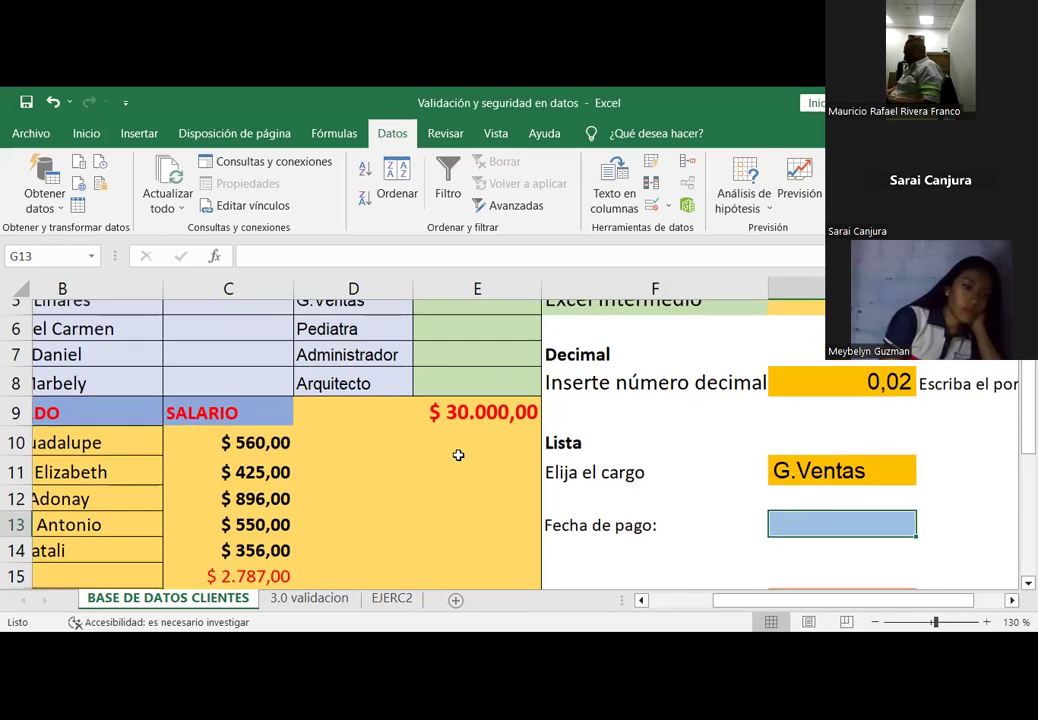
scroll(458, 455, up, 3)
click(463, 360)
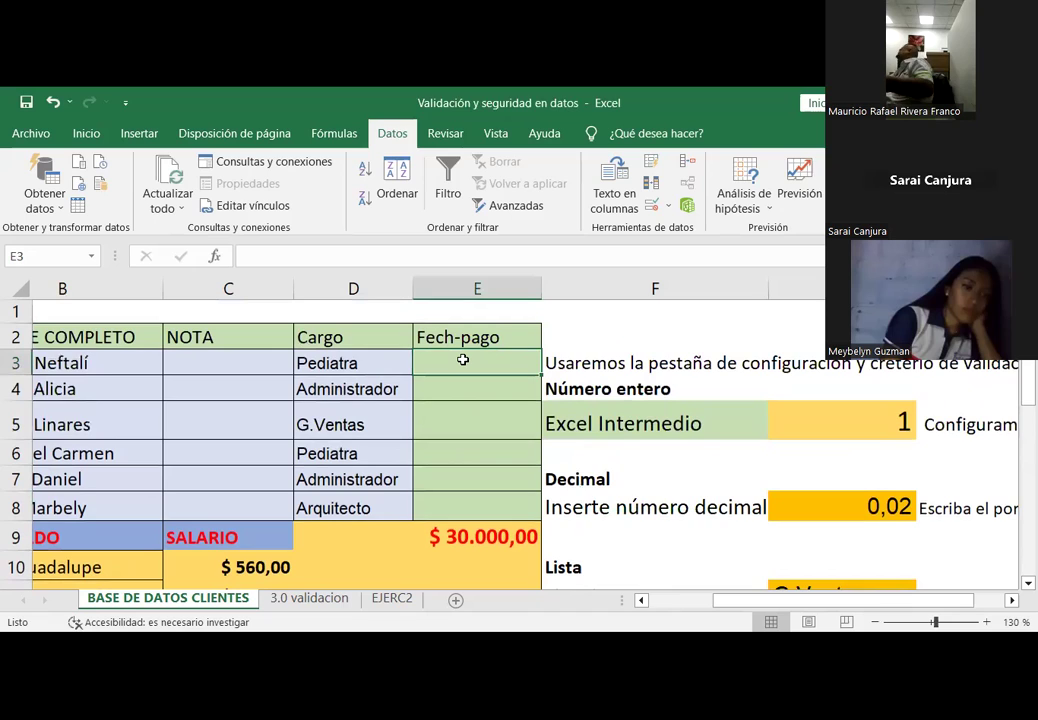
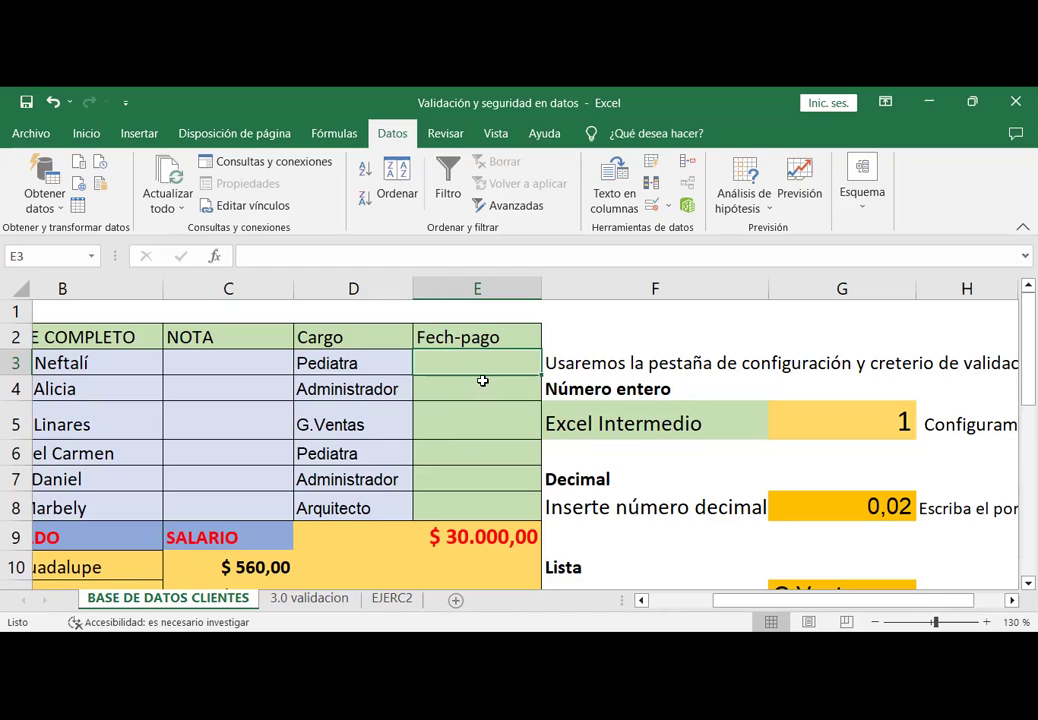
click(436, 540)
click(458, 357)
drag(458, 357, 458, 499)
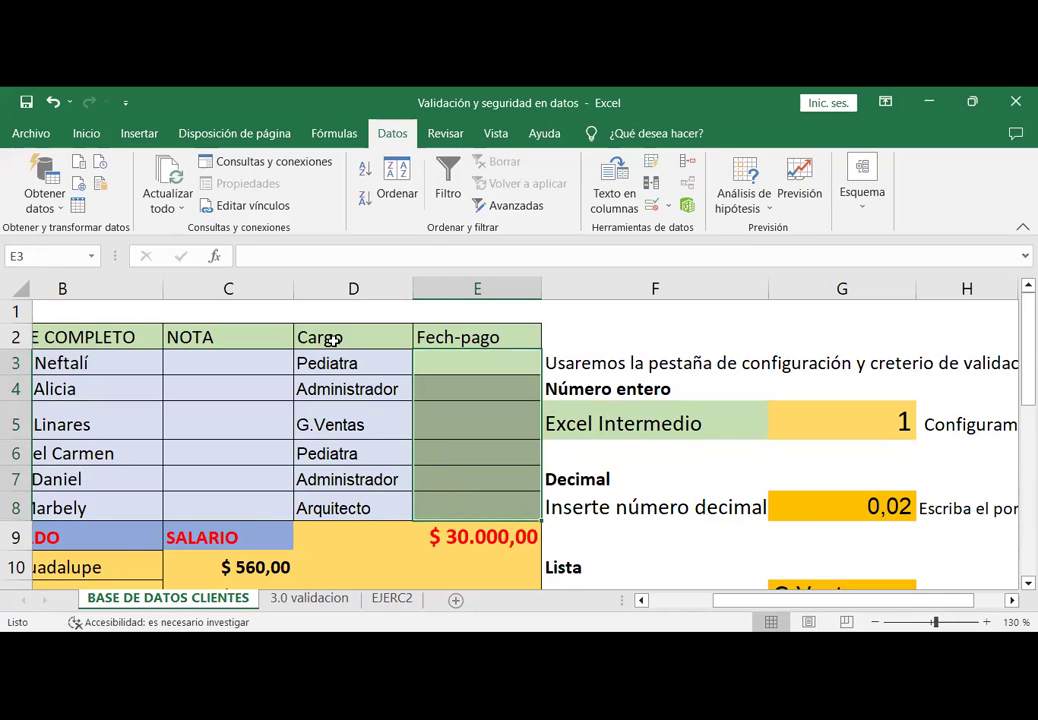
Step: Remove the list validation from D3:D8 by allowing Cualquier valor, and delete the contents of those cells
drag(330, 365, 333, 508)
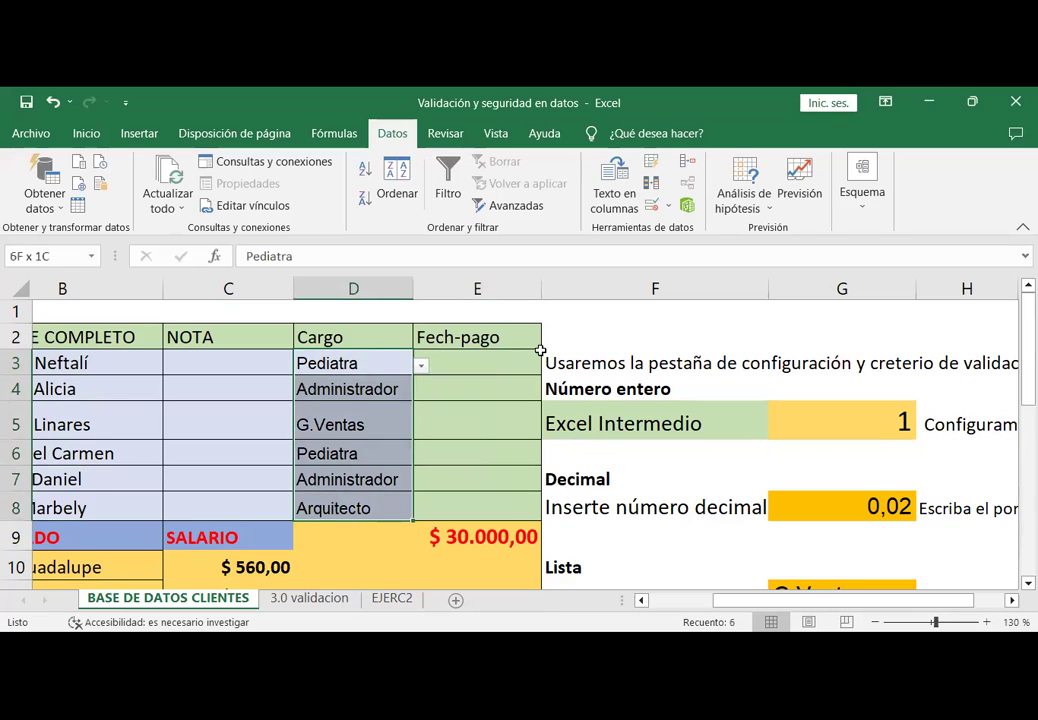
click(668, 207)
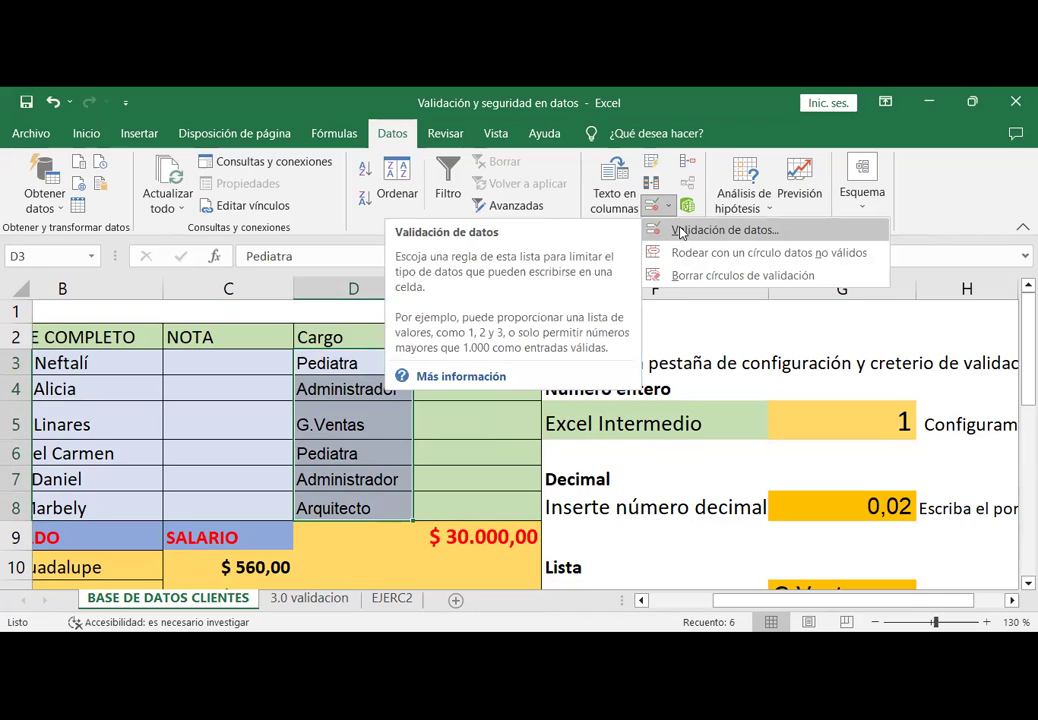
click(680, 231)
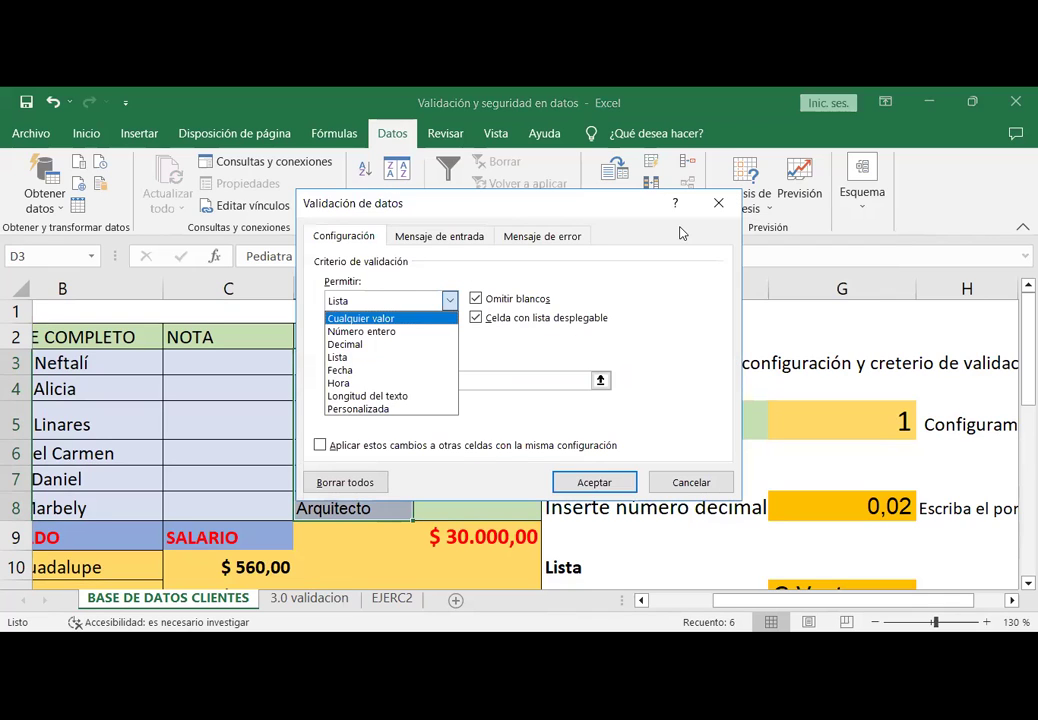
key(Return)
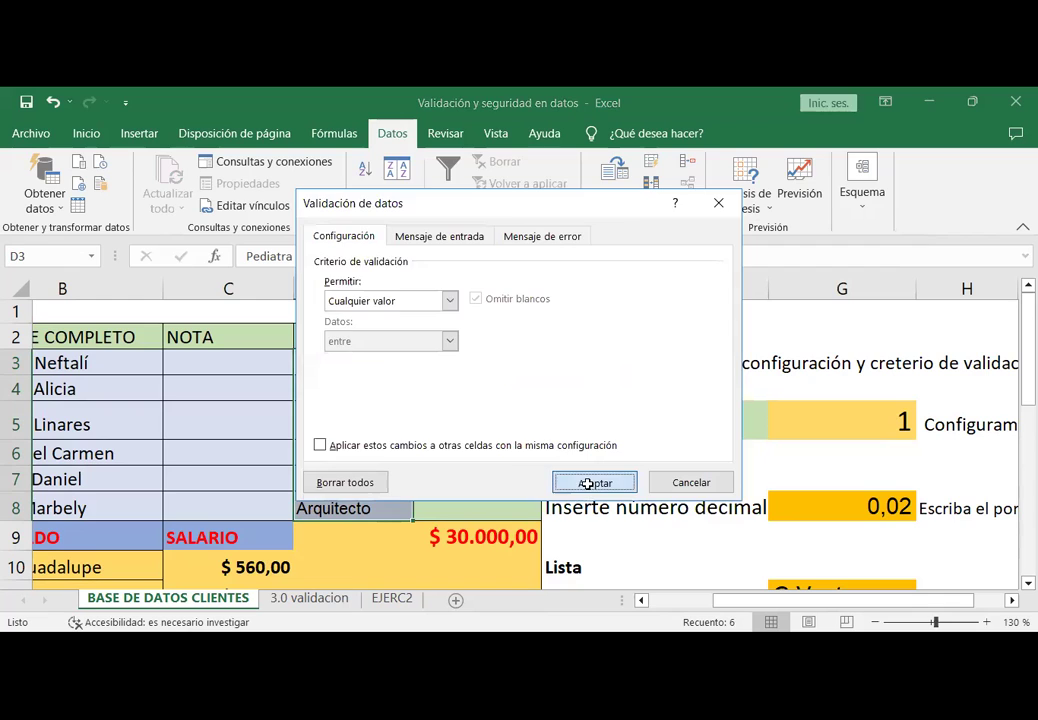
click(591, 484)
key(Delete)
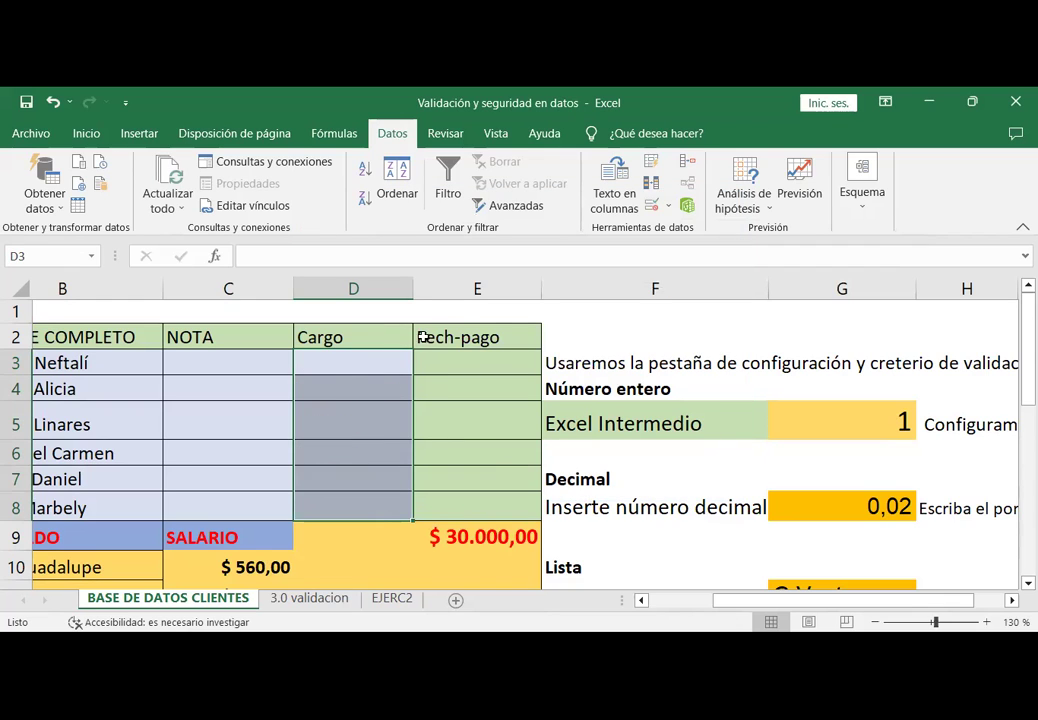
Step: Replace the Cargo column heading in D2 with MES
click(341, 337)
text(mes)
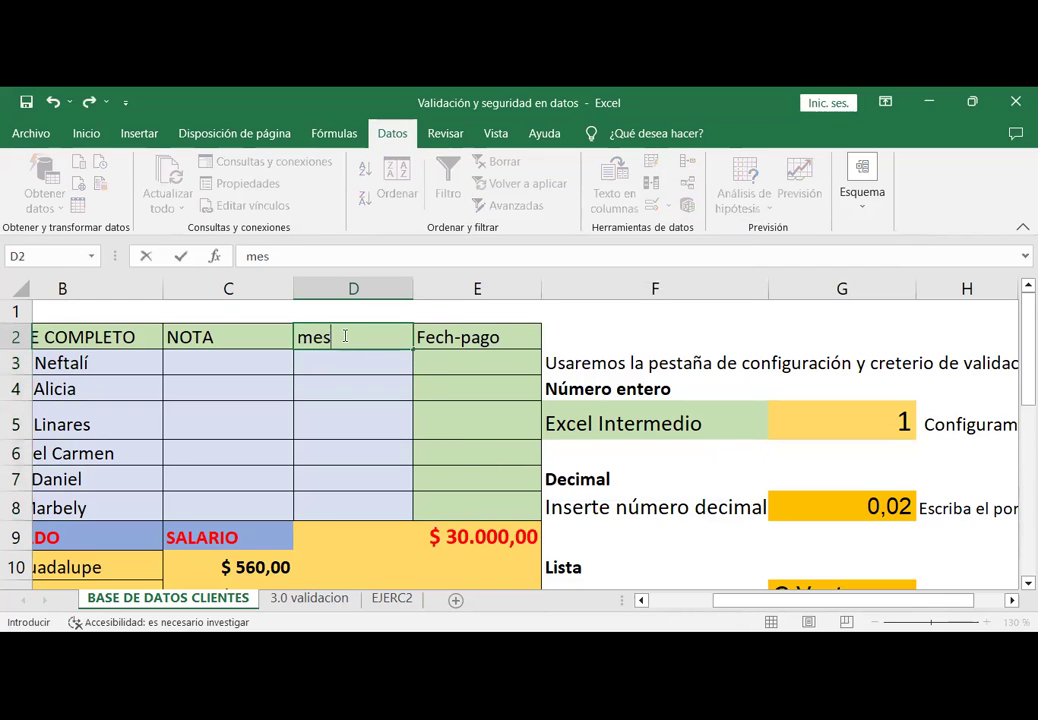
key(BackSpace)
key(BackSpace)
key(BackSpace)
text(MES)
key(Return)
drag(354, 372, 361, 494)
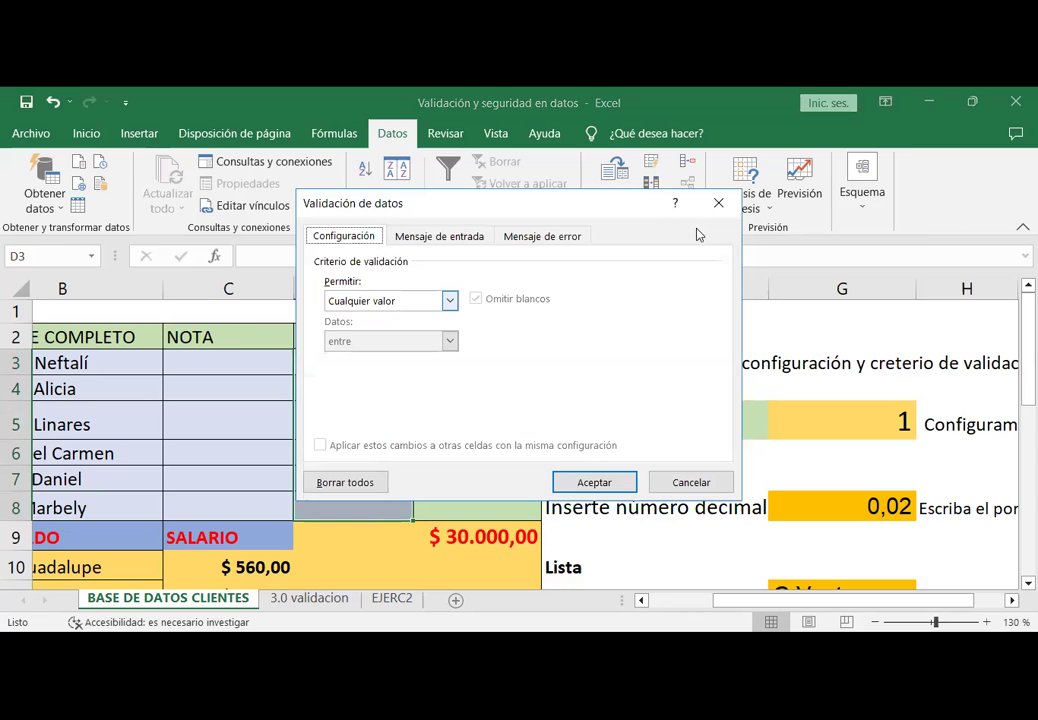
key(alt+Down)
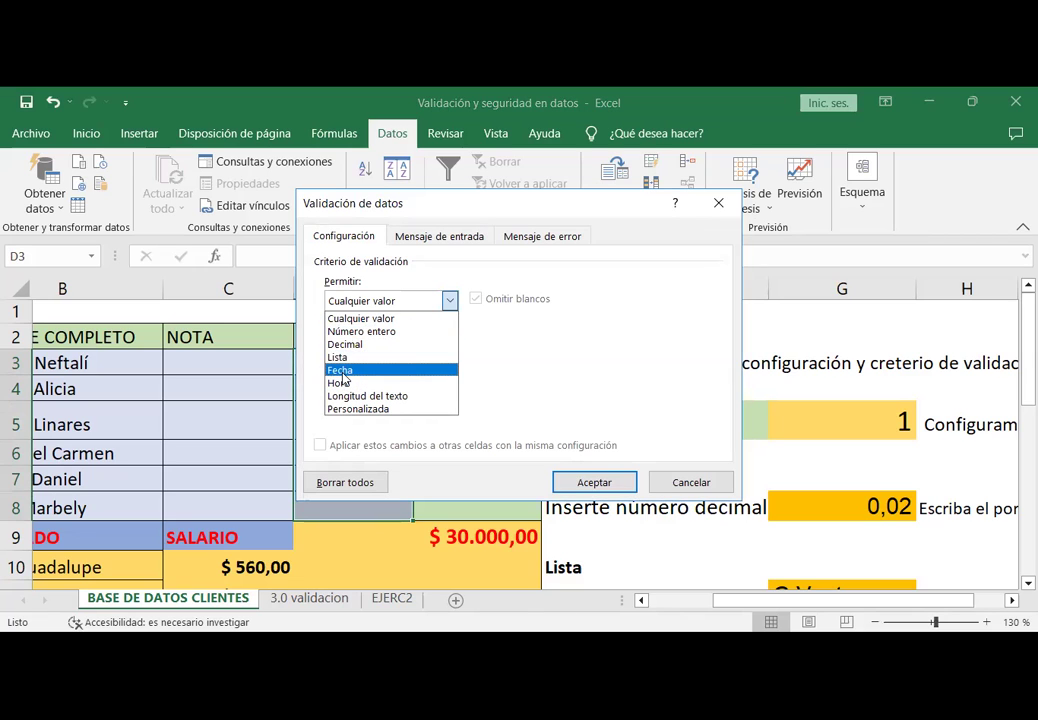
key(Escape)
key(Escape)
click(234, 364)
Step: Start a data validation rule for the Fech-pago cells E3:E8 that allows only Fecha values
click(446, 368)
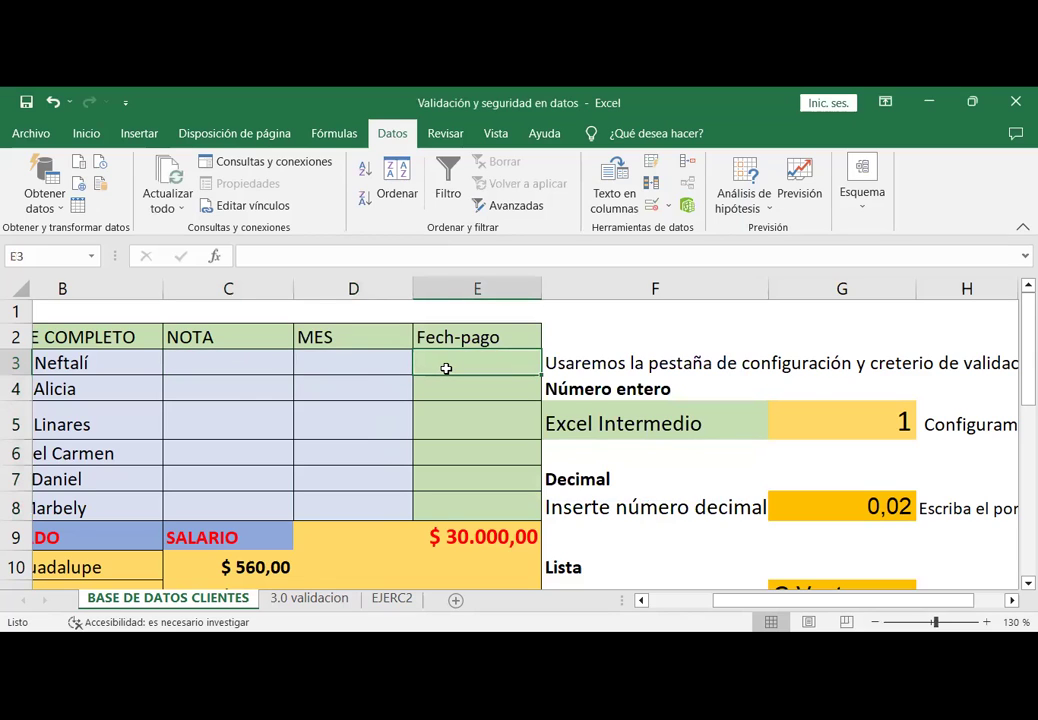
key(shift+Down)
key(shift+Down)
key(shift+Down)
key(shift+Down)
key(shift+Down)
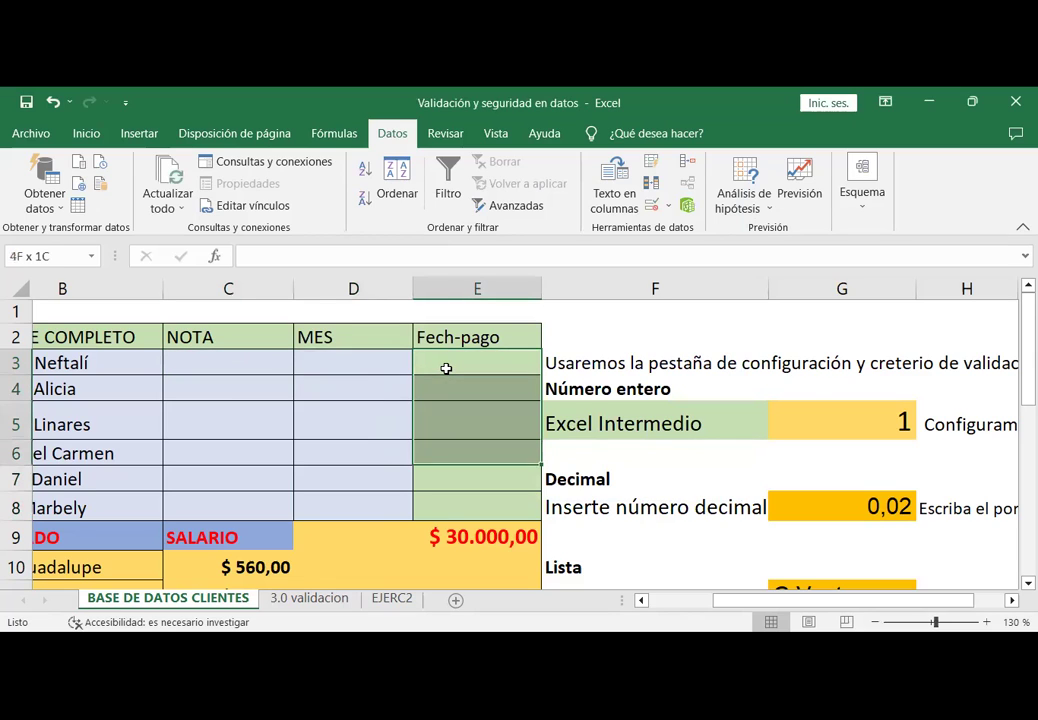
click(667, 206)
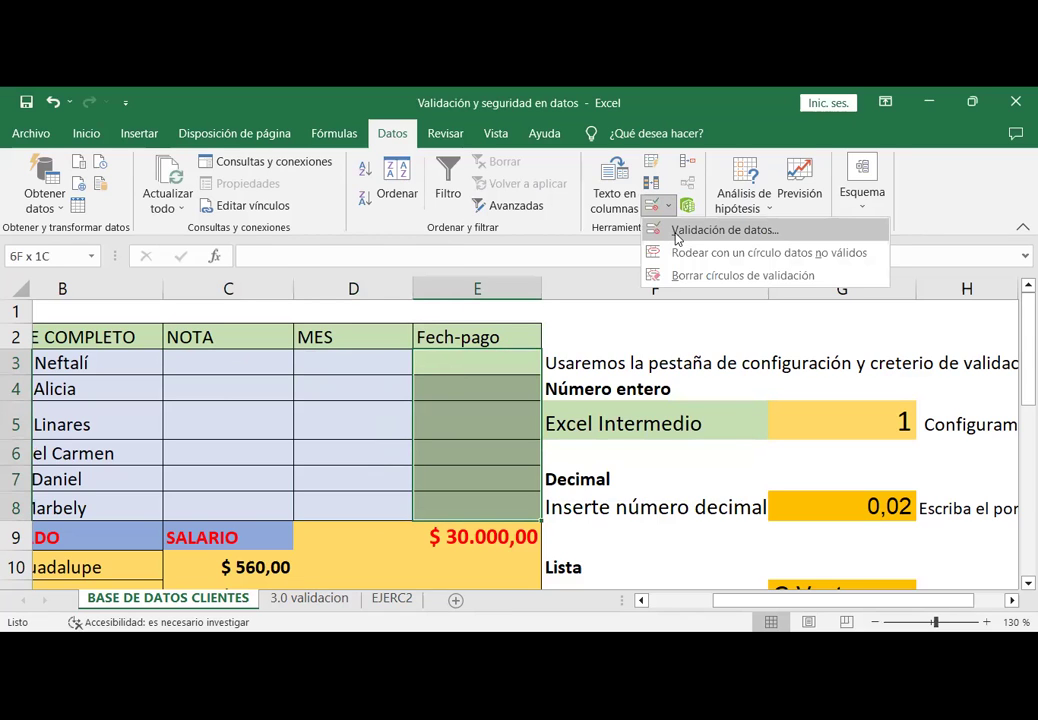
click(677, 232)
click(420, 300)
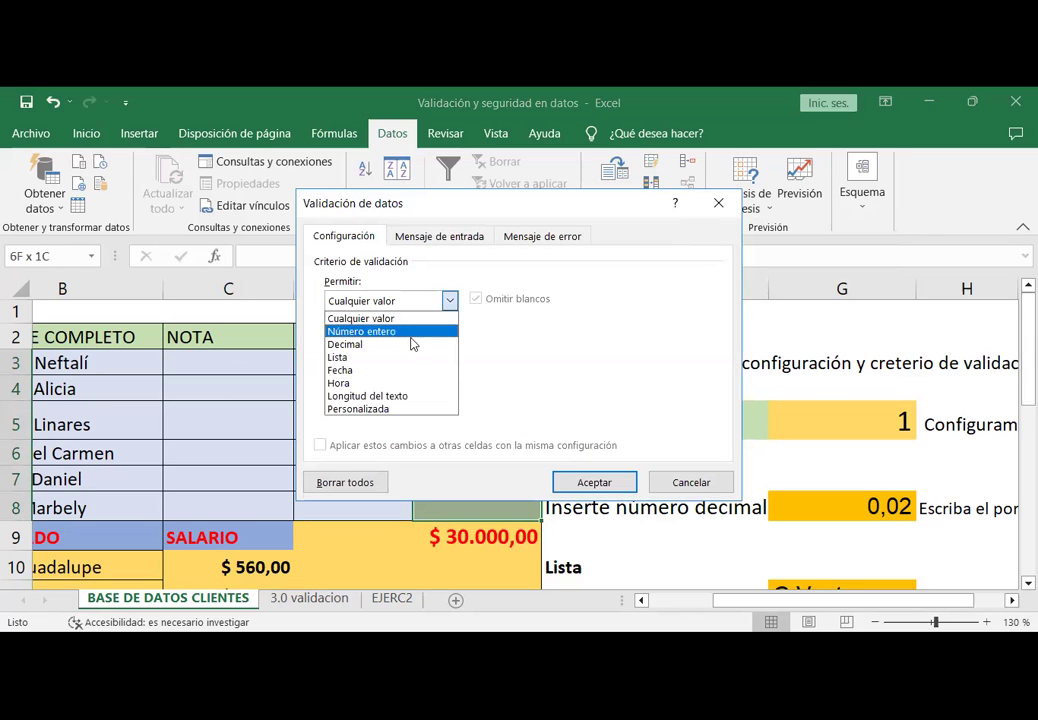
click(360, 371)
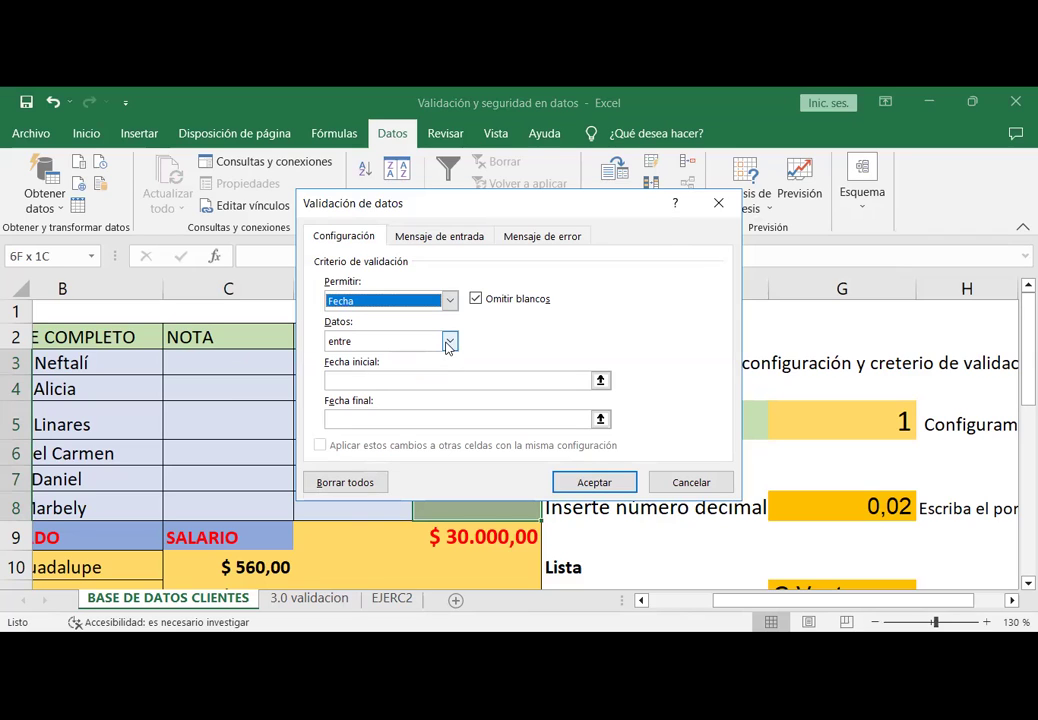
Step: Set the date rule's start date to 25/08/2023 and end date to 30/08/2023, and apply it
click(601, 382)
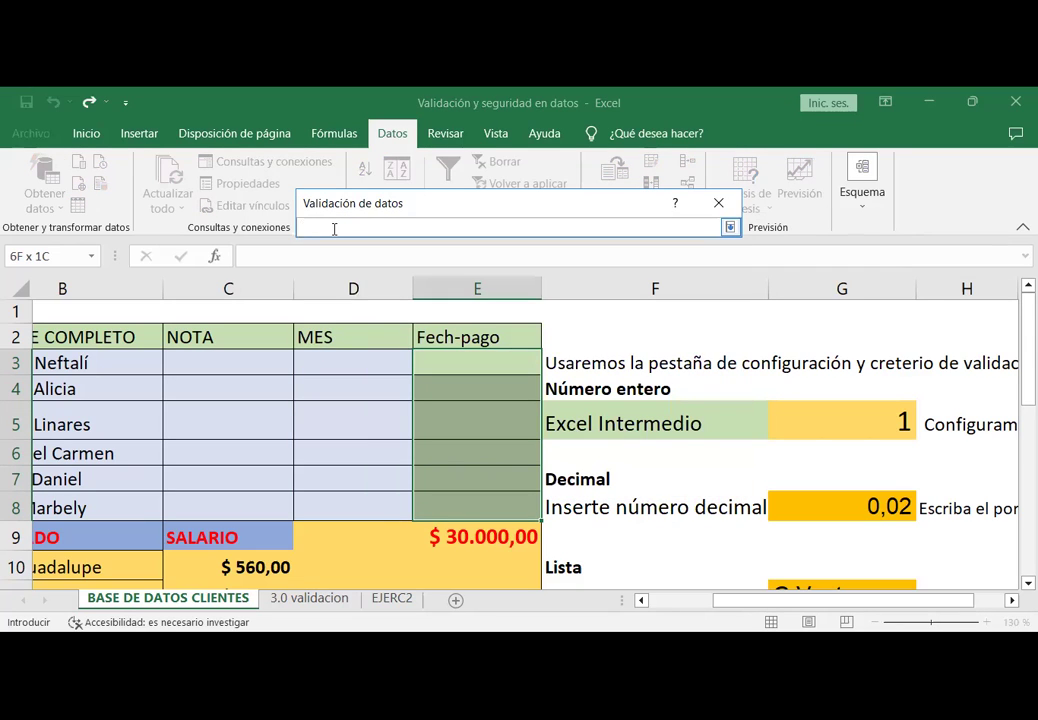
text(25/08/2023)
click(730, 227)
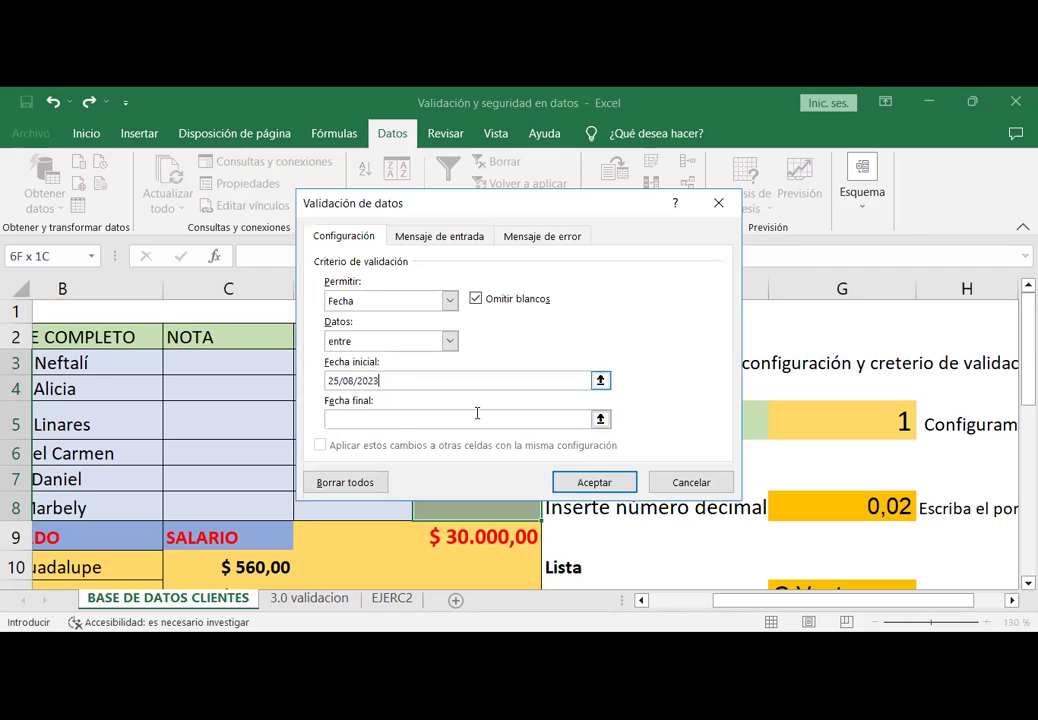
click(358, 414)
text(30/08)
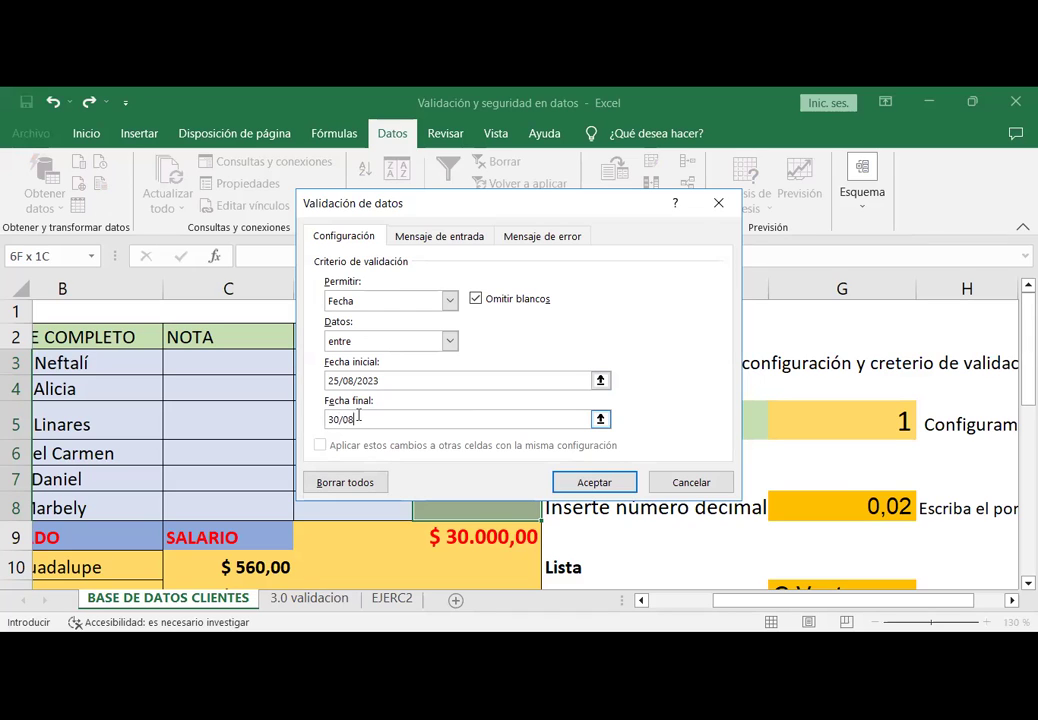
text(/2023)
click(594, 482)
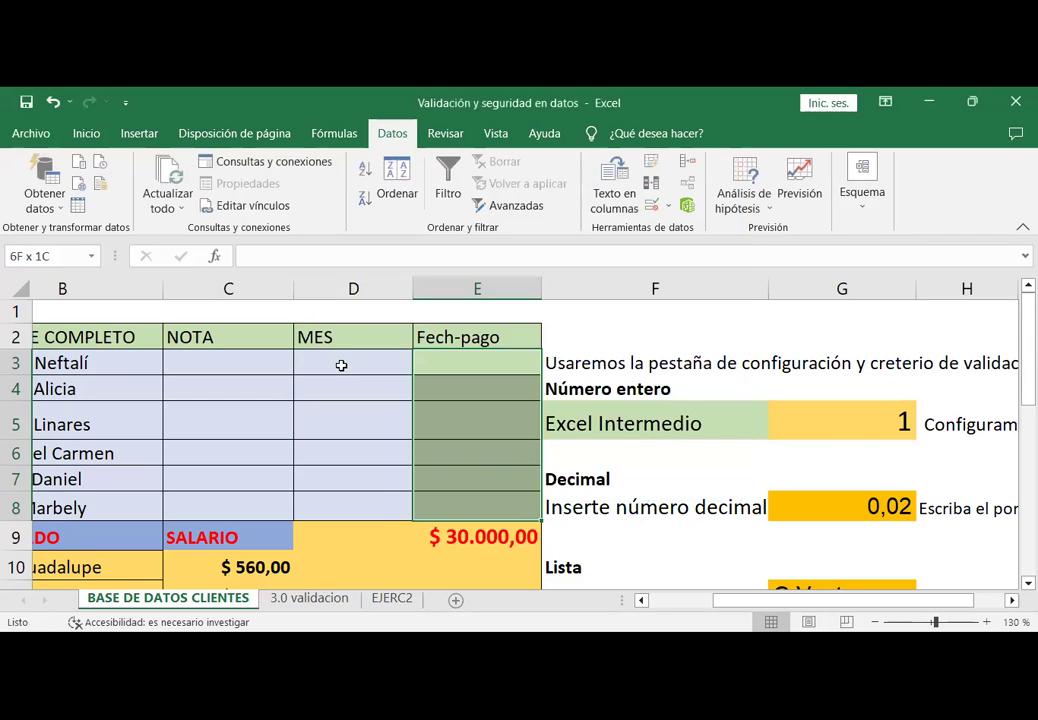
Step: Enter 400 in D3 and change the column D heading in D2 to PAGO
click(341, 365)
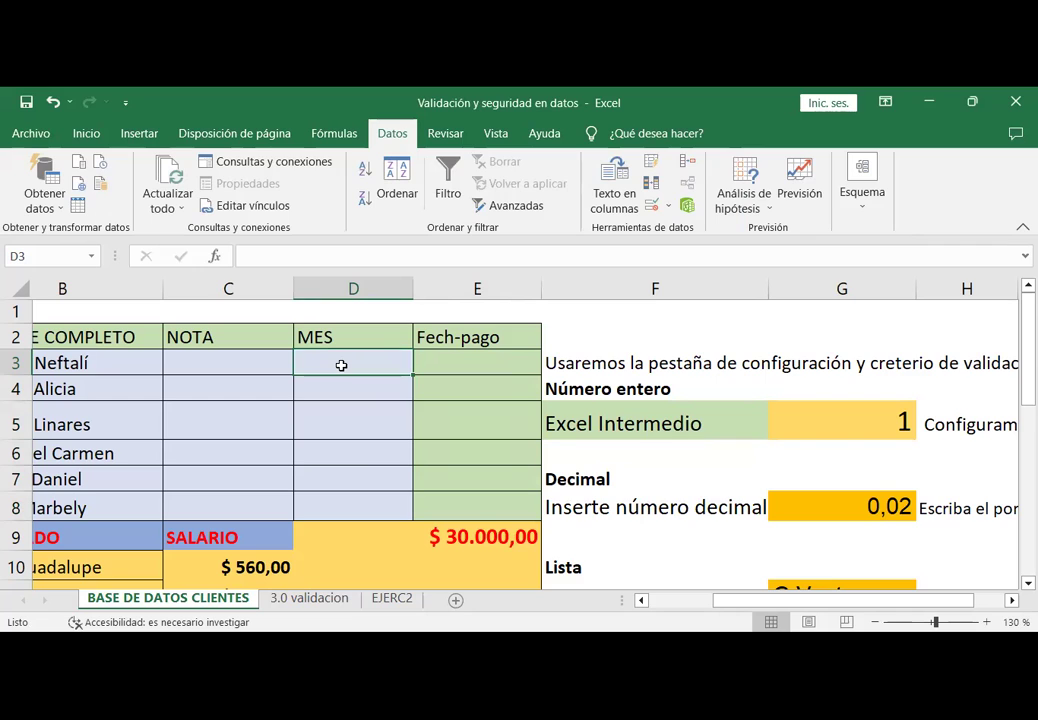
text(400)
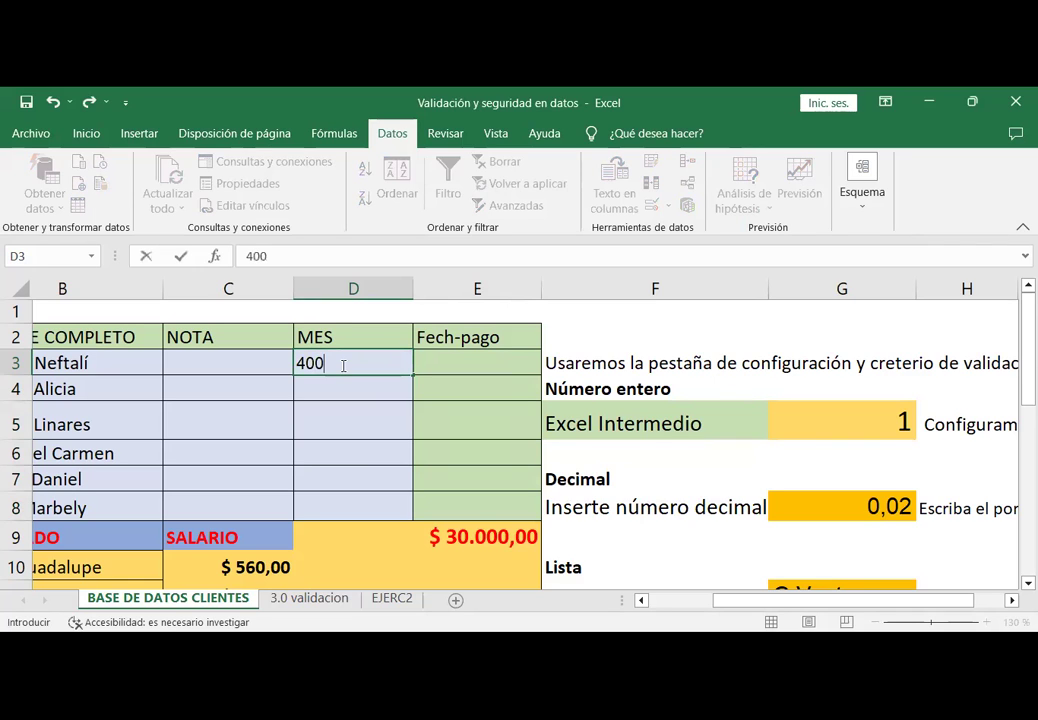
key(Return)
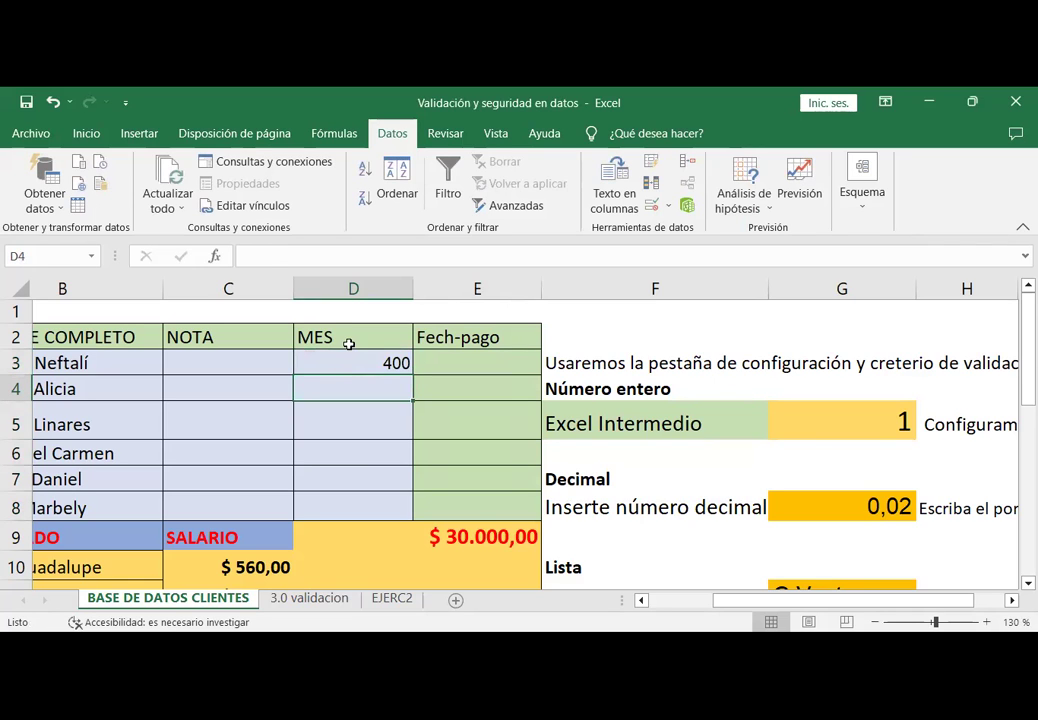
click(348, 340)
text(PAGO)
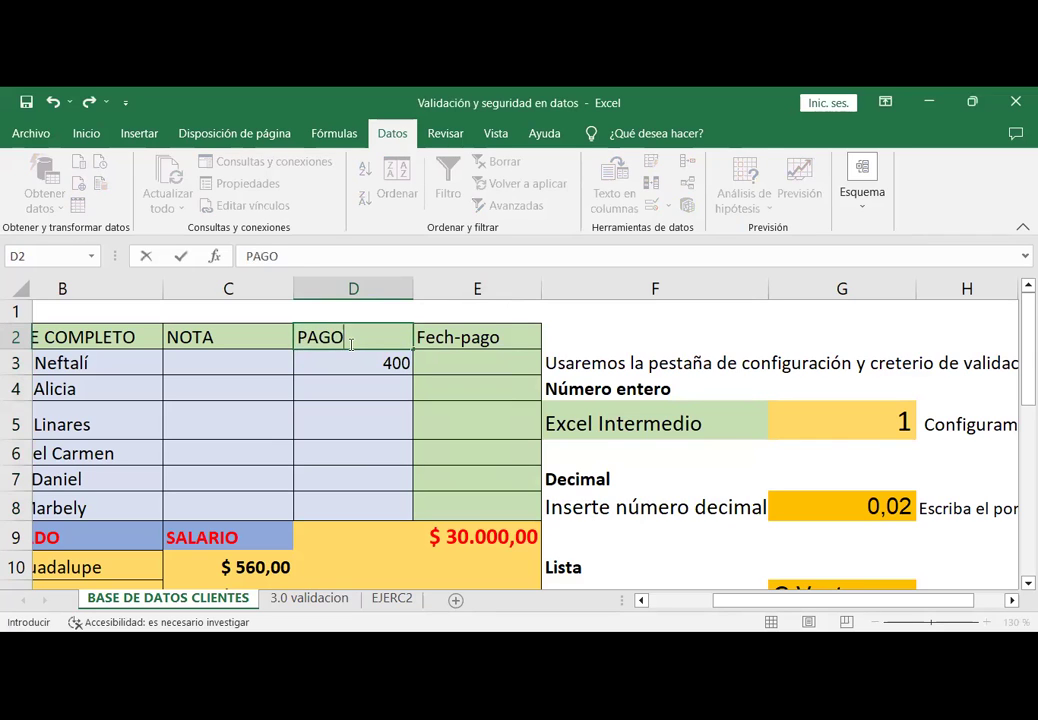
key(Tab)
Step: Test the date validation by trying to enter 01/09/2023 in E3, and cancel the entry
key(Tab)
key(Left)
key(Down)
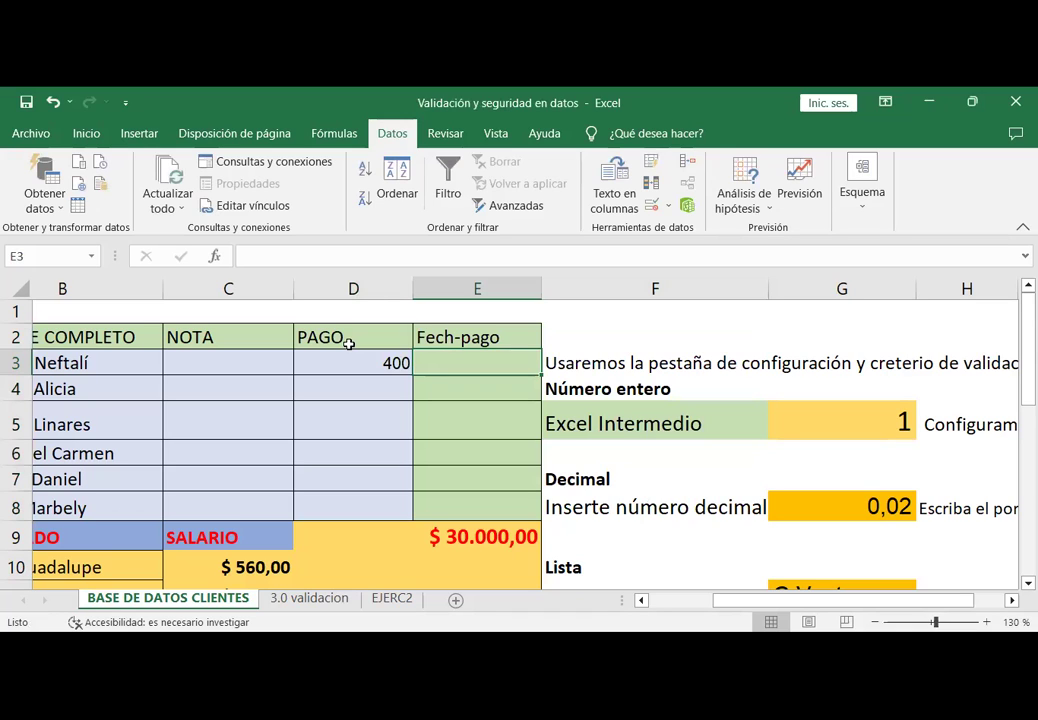
text(01/)
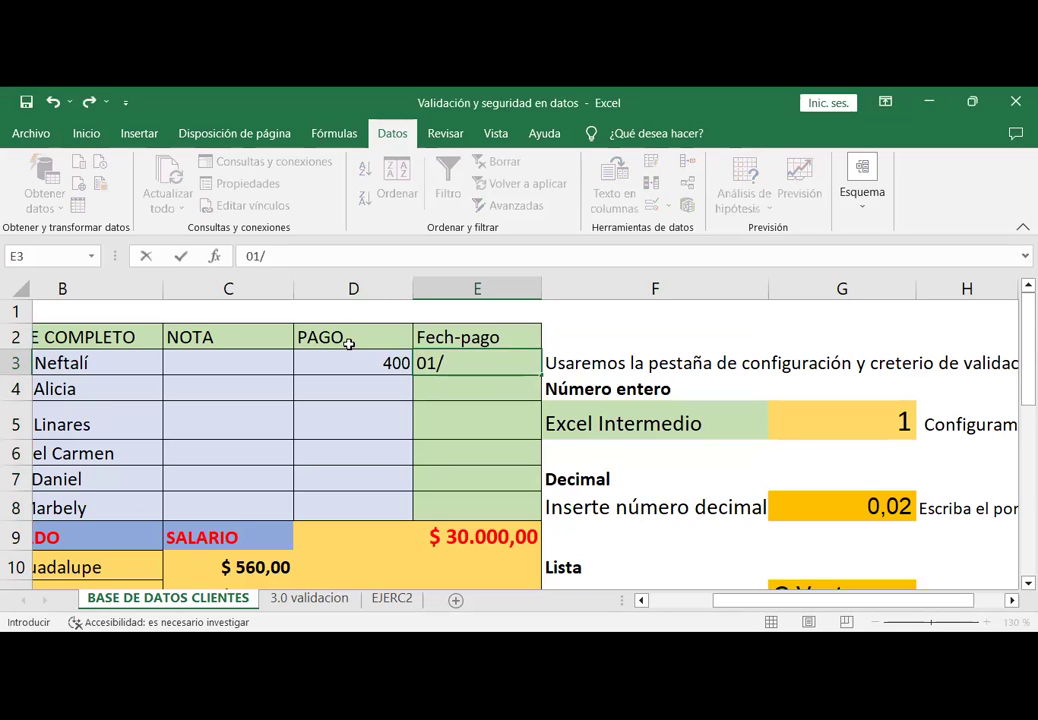
text(09/20)
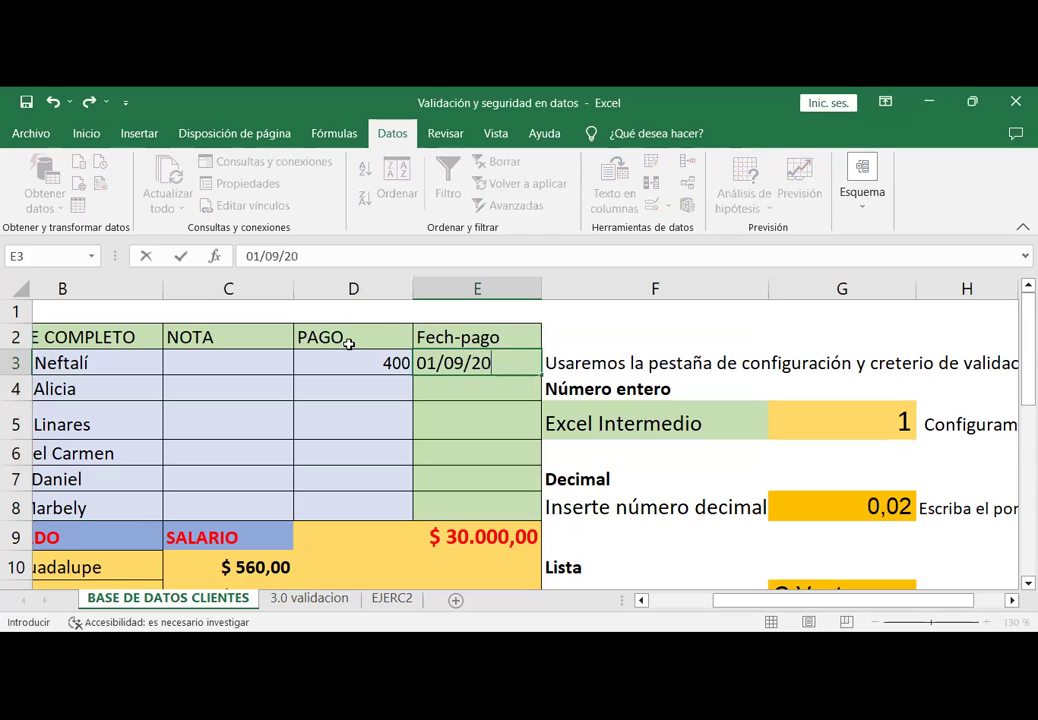
text(23)
key(Return)
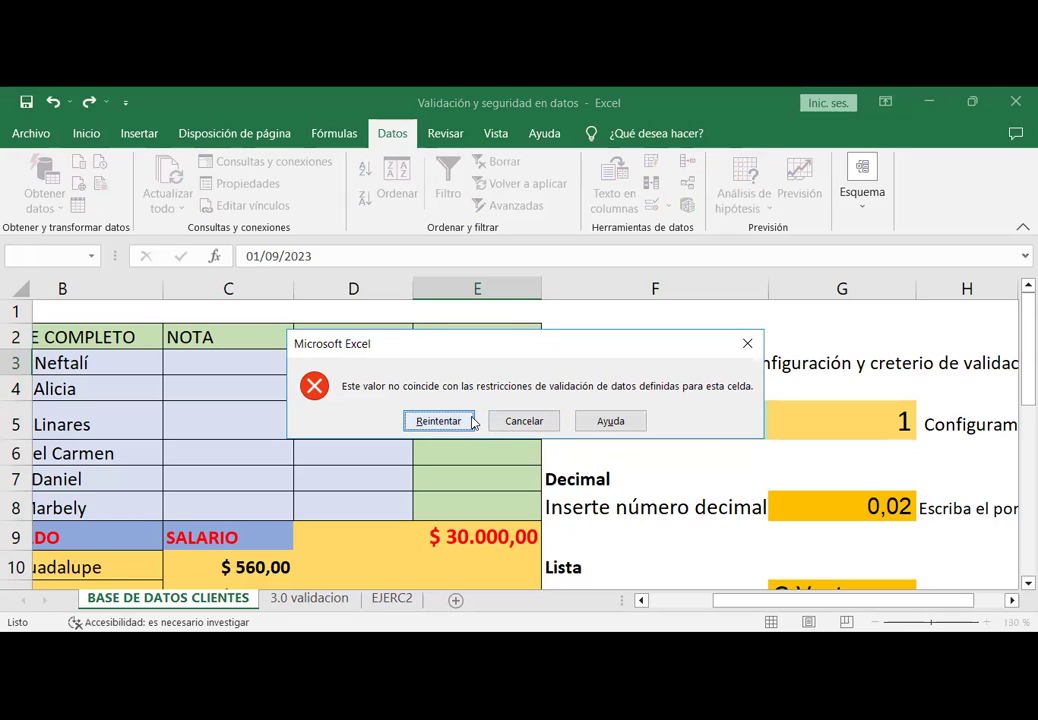
click(520, 421)
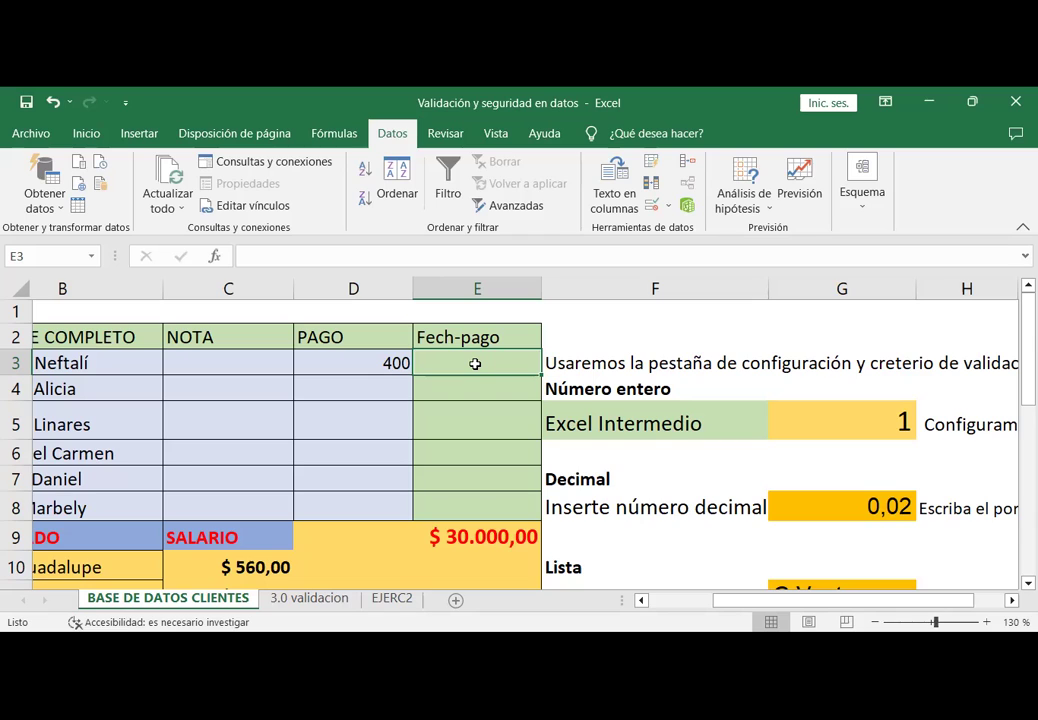
Step: Enter the payment date 26/08/2023 in E3 and the payment amount 120 in D4
click(563, 366)
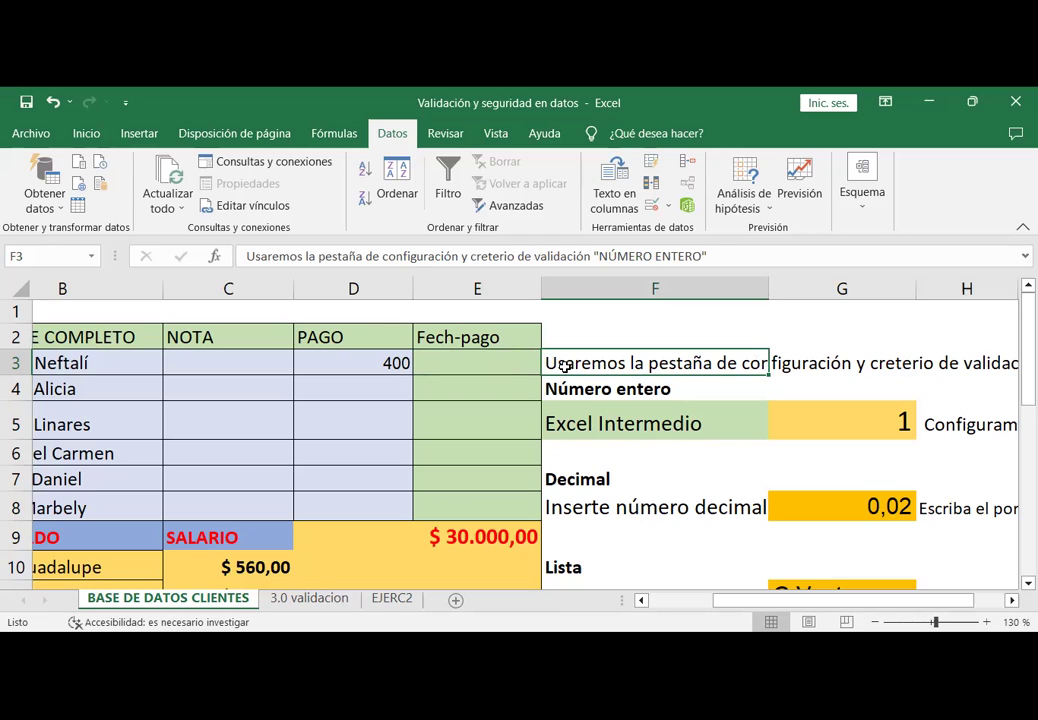
click(482, 364)
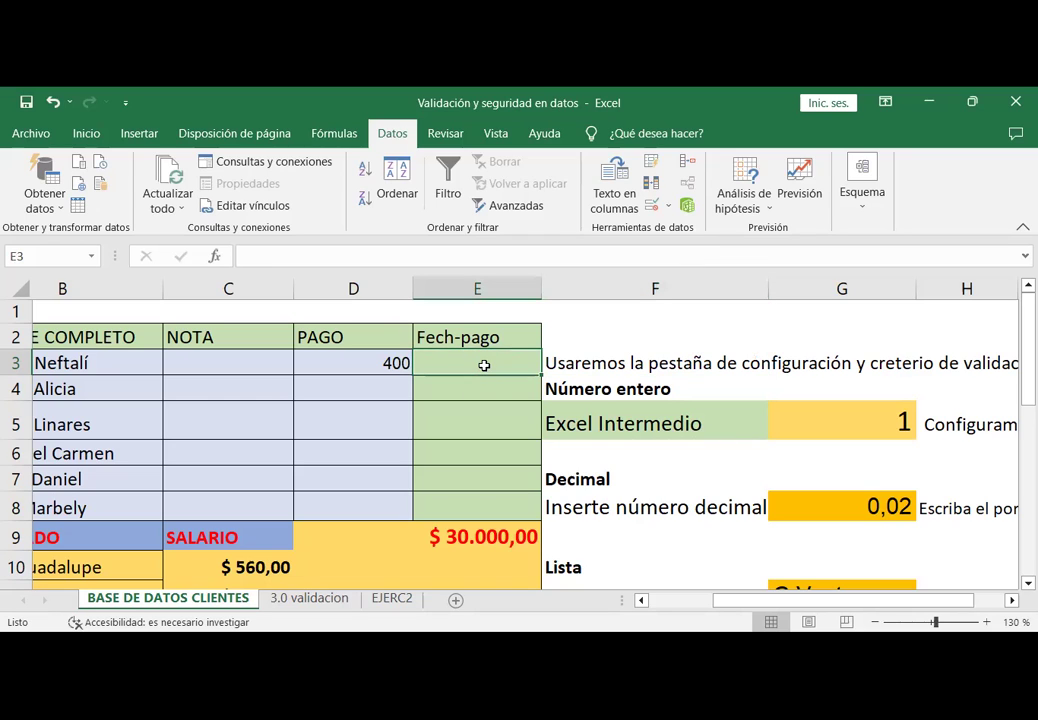
text(26/08/2023)
key(Return)
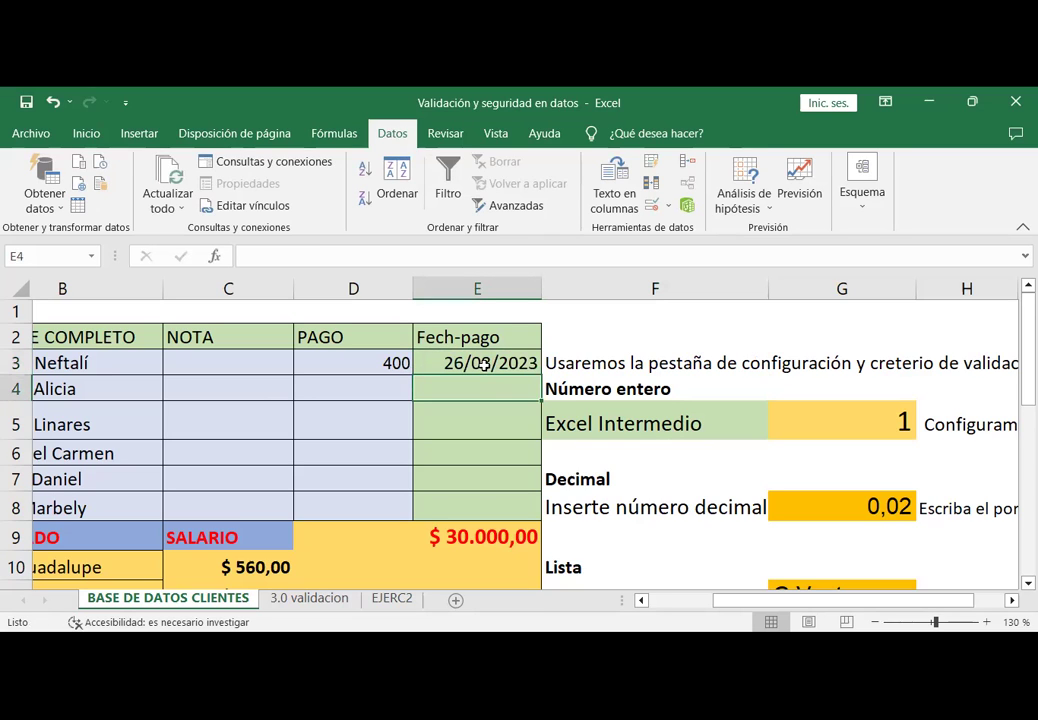
click(388, 393)
text(120)
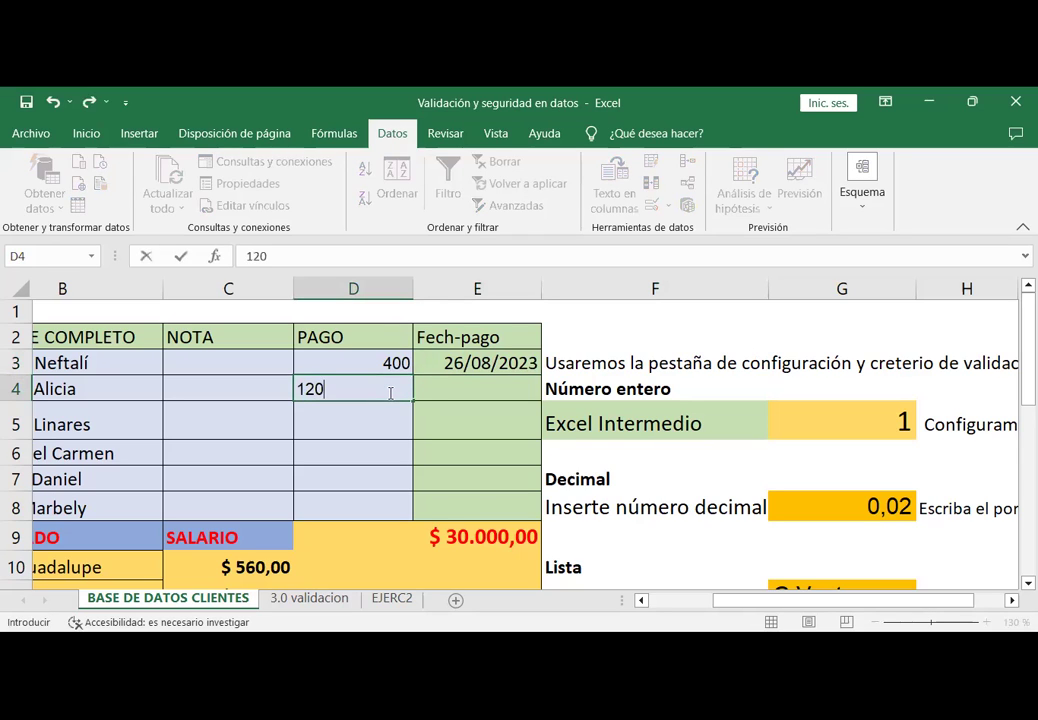
key(Return)
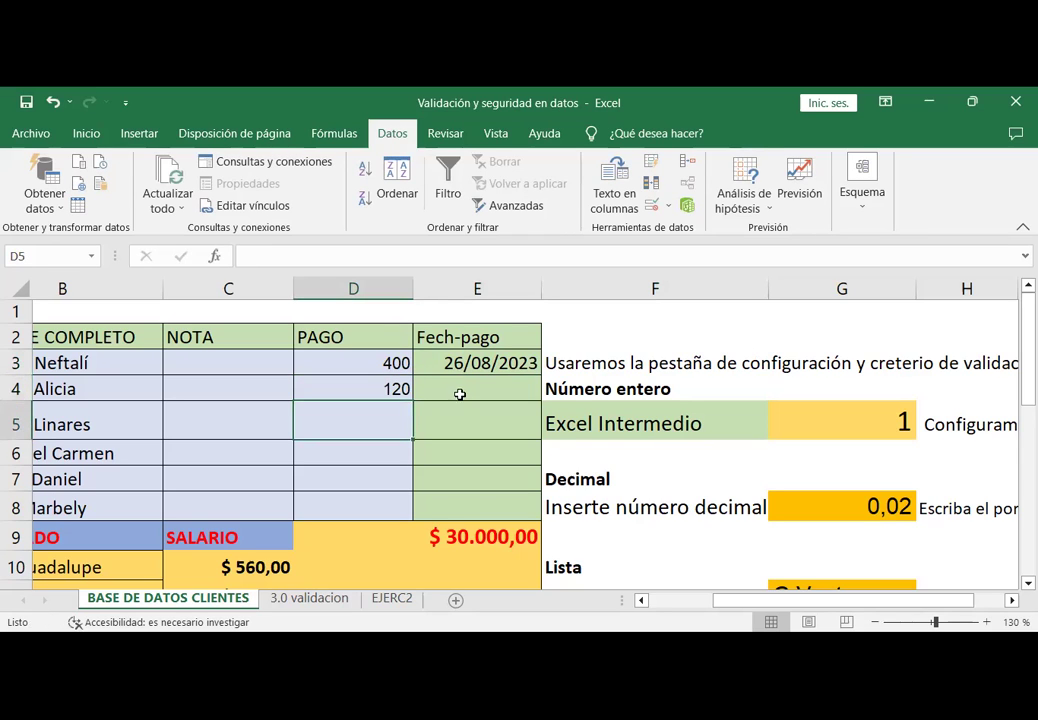
Step: Format the PAGO cells D3:D8 with the Moneda number category
click(459, 393)
drag(352, 363, 350, 500)
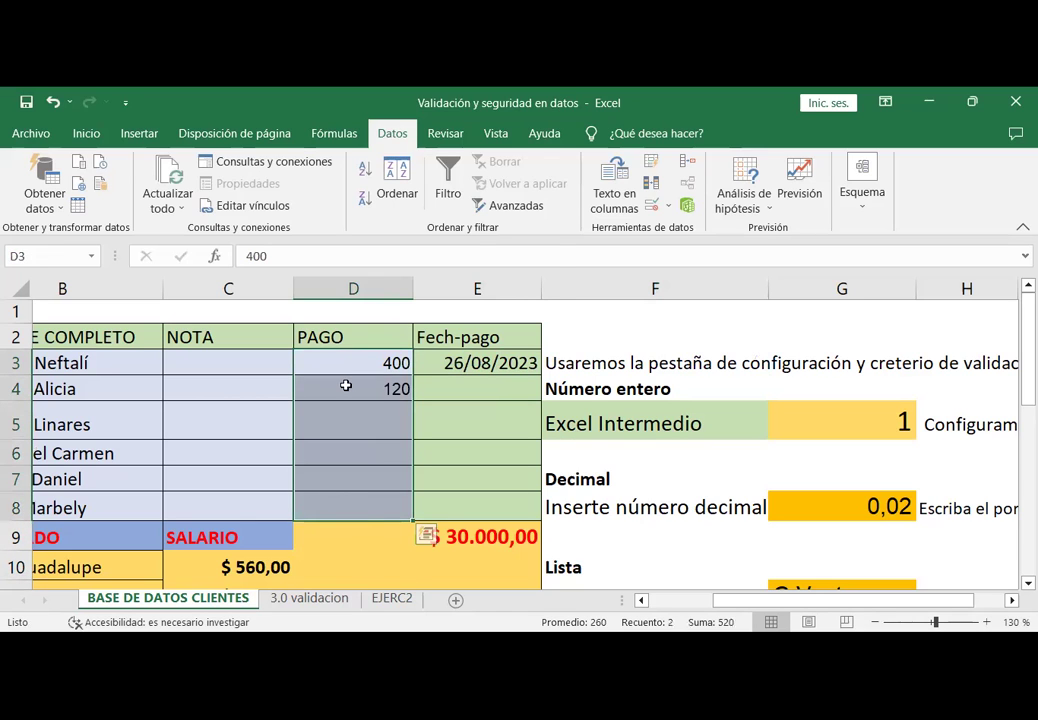
right_click(408, 447)
click(418, 472)
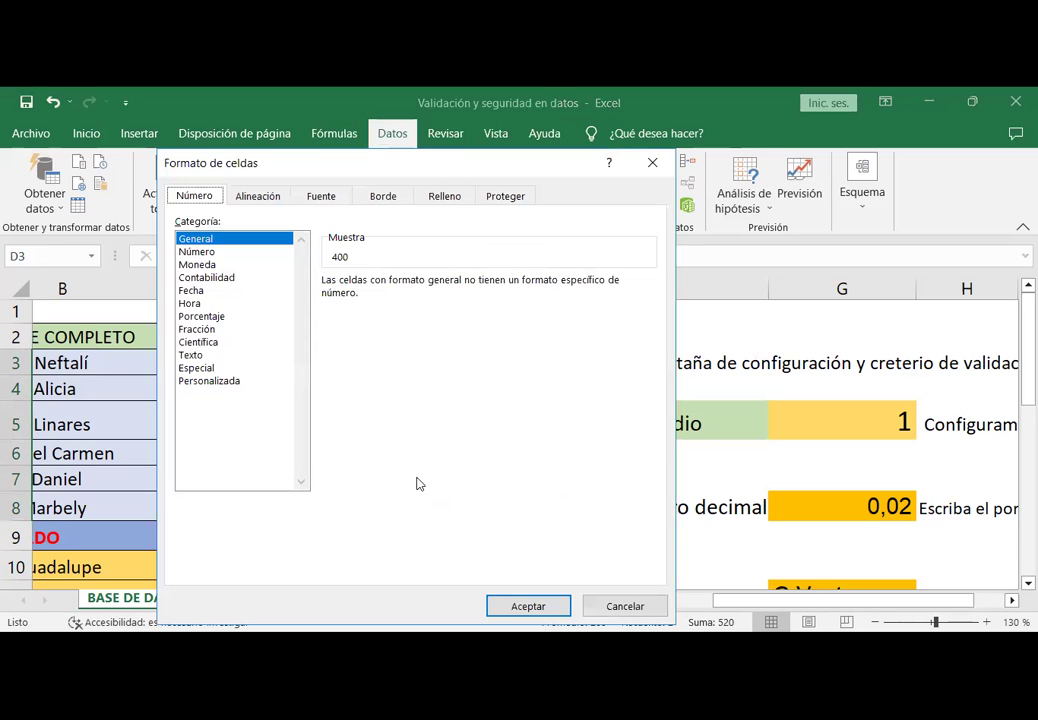
click(196, 264)
click(510, 604)
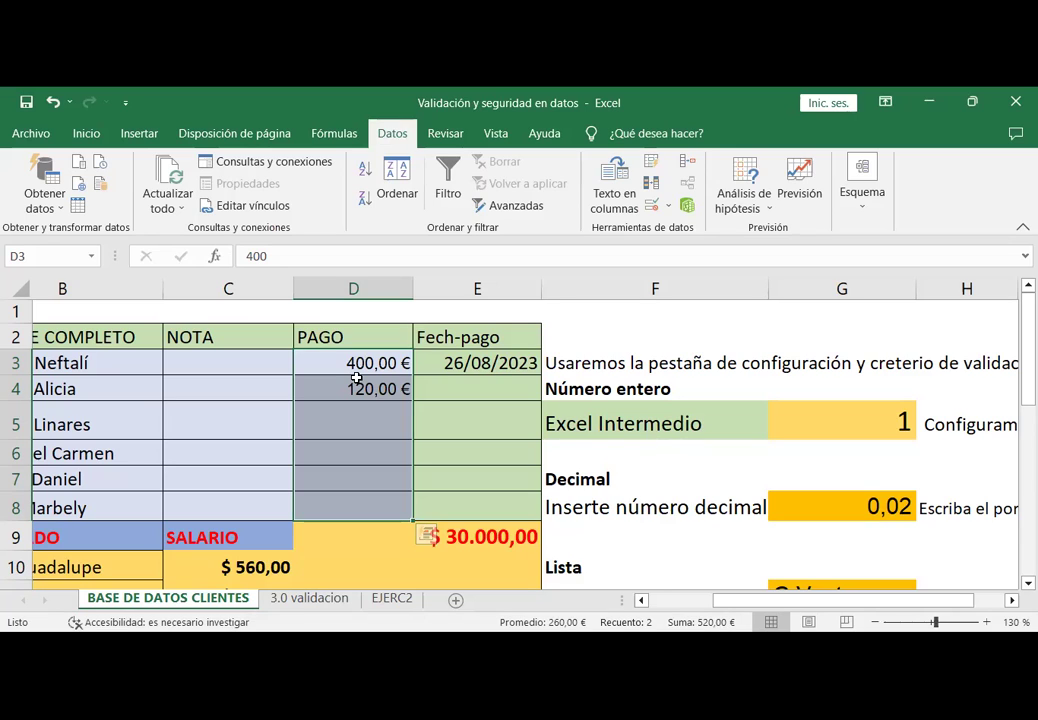
Step: Enter the payment date 27/08/2023 in E4 and the payment amount 35 in D5
click(475, 384)
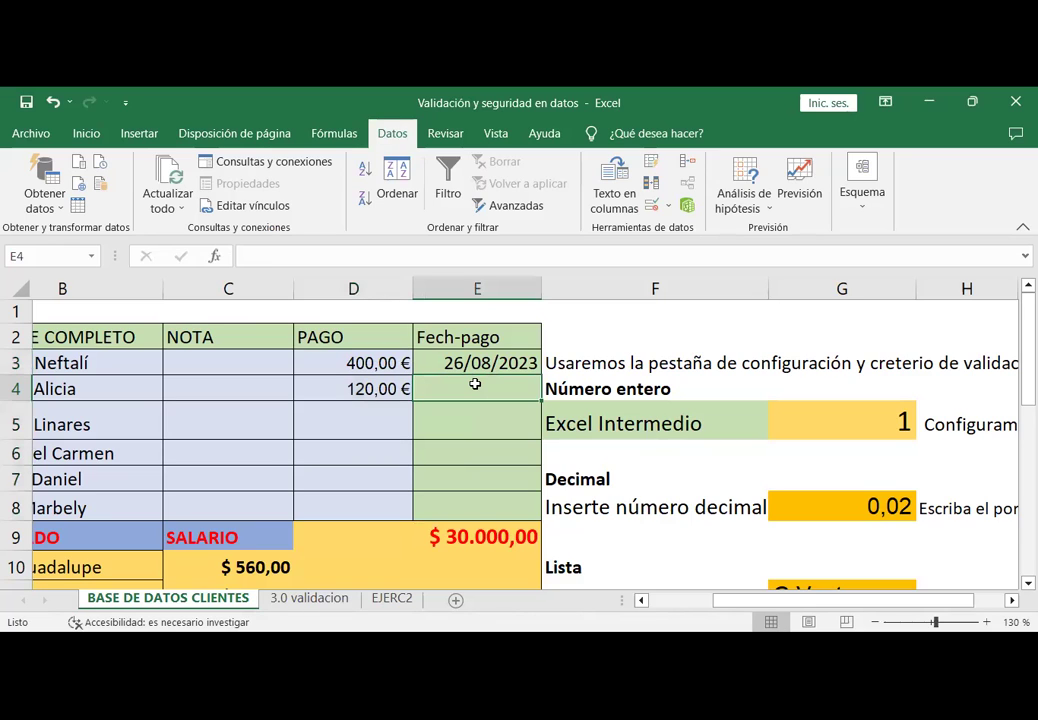
text(27/0)
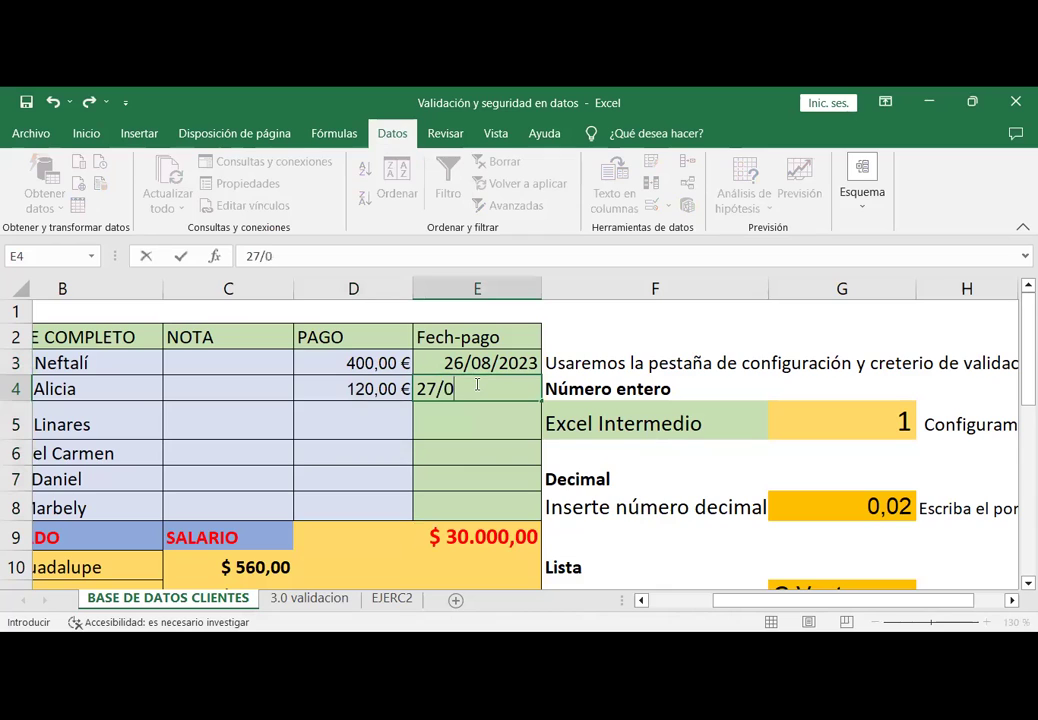
text(8/2023)
key(Return)
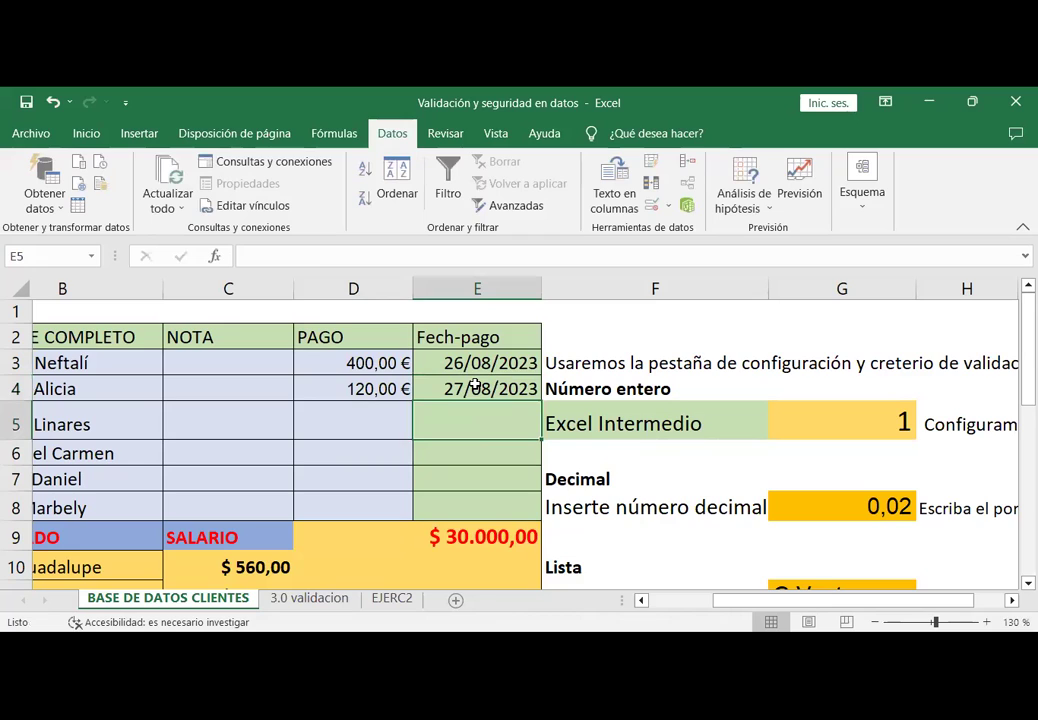
click(363, 427)
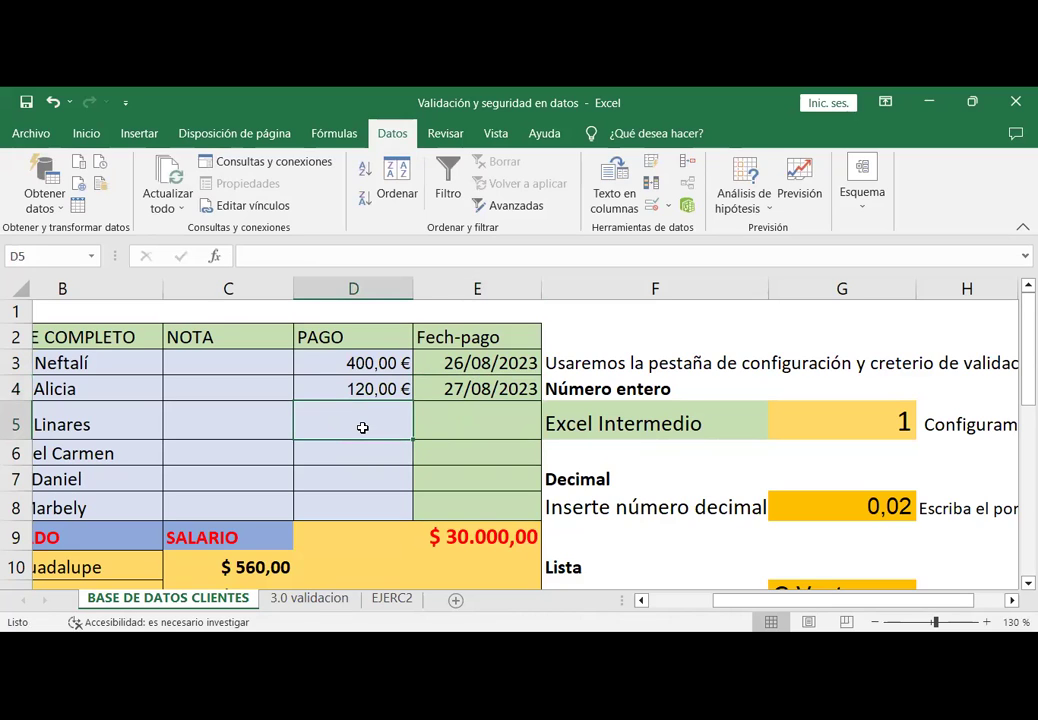
text(35)
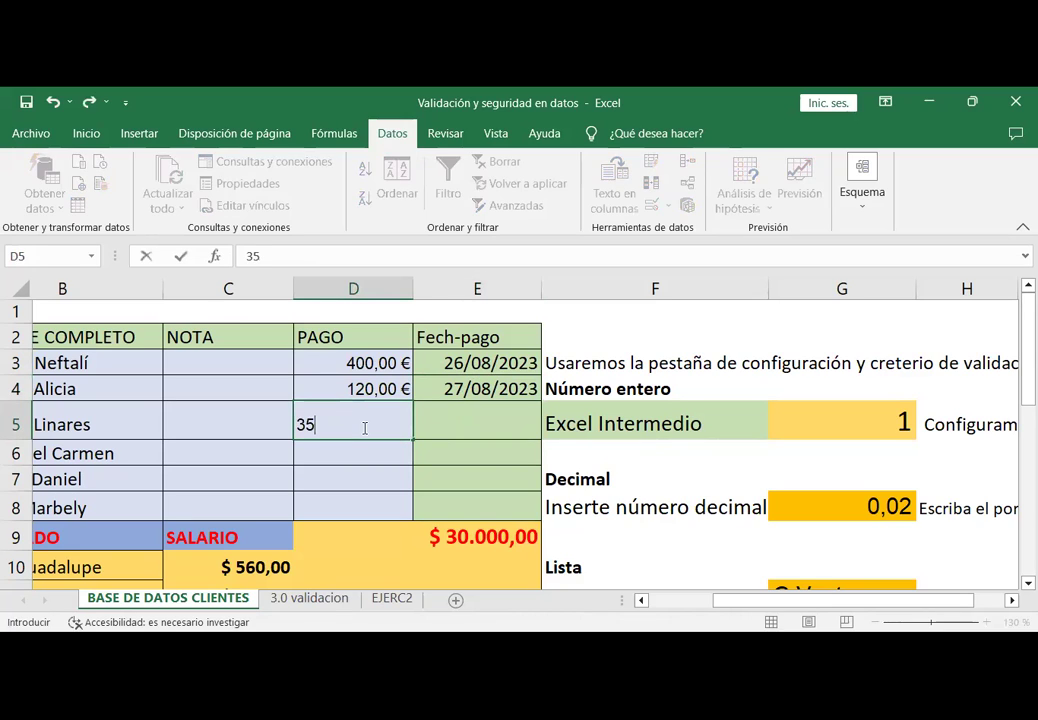
key(ctrl+Return)
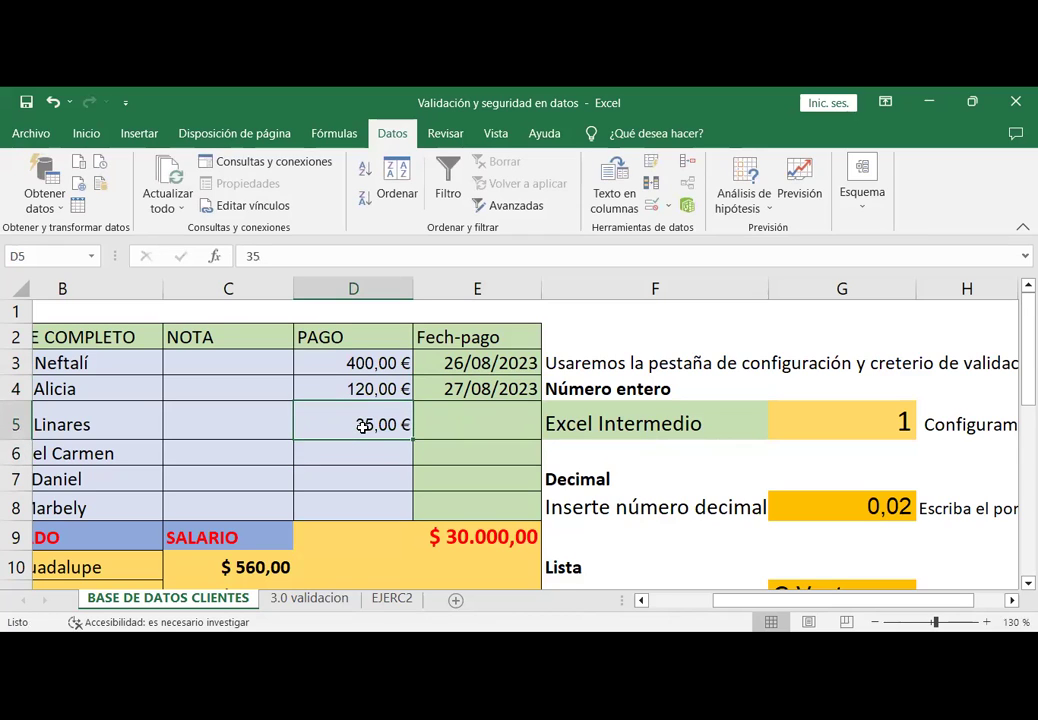
Step: Test the date validation by trying to enter 03/10/2023 in E5, and cancel the entry
key(Tab)
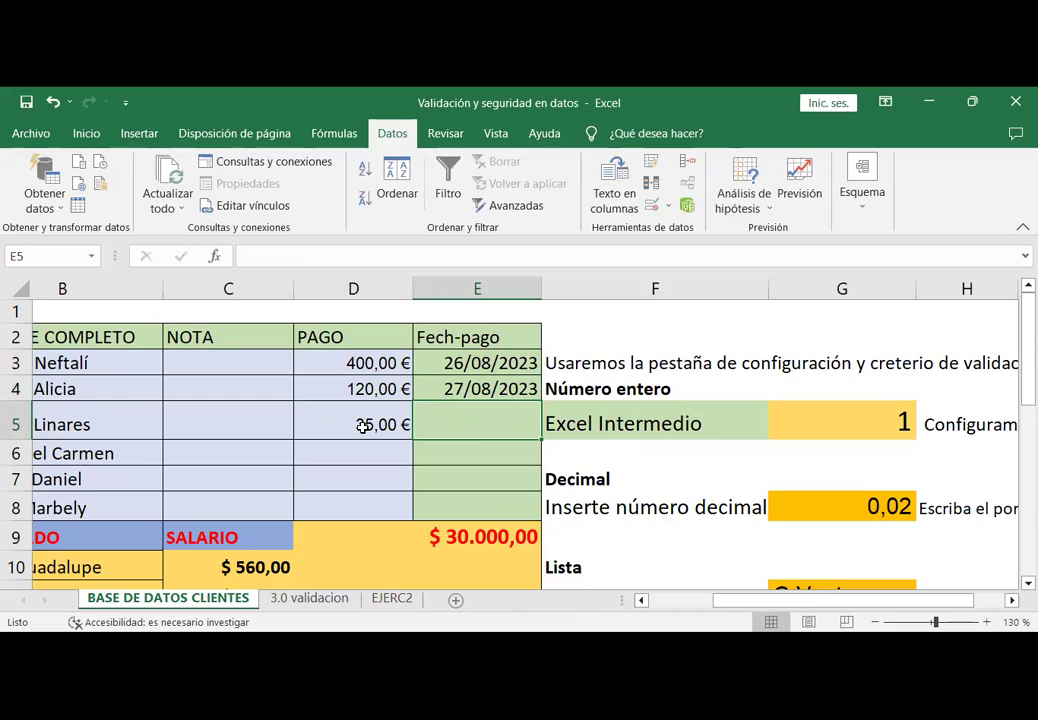
text(03/)
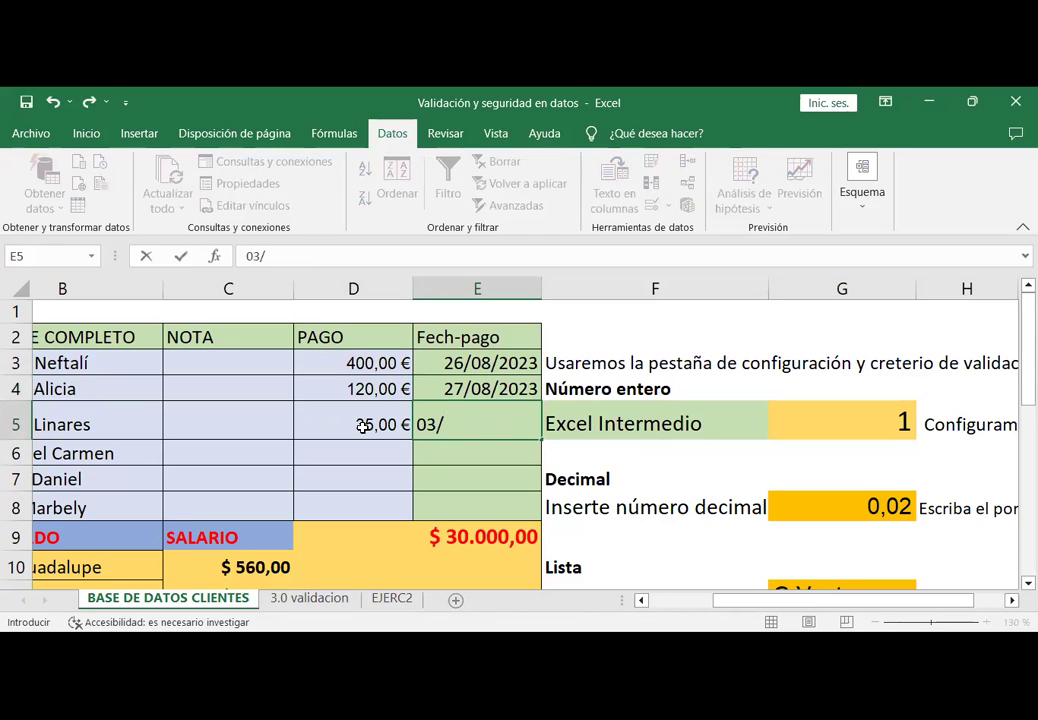
text(10/2023)
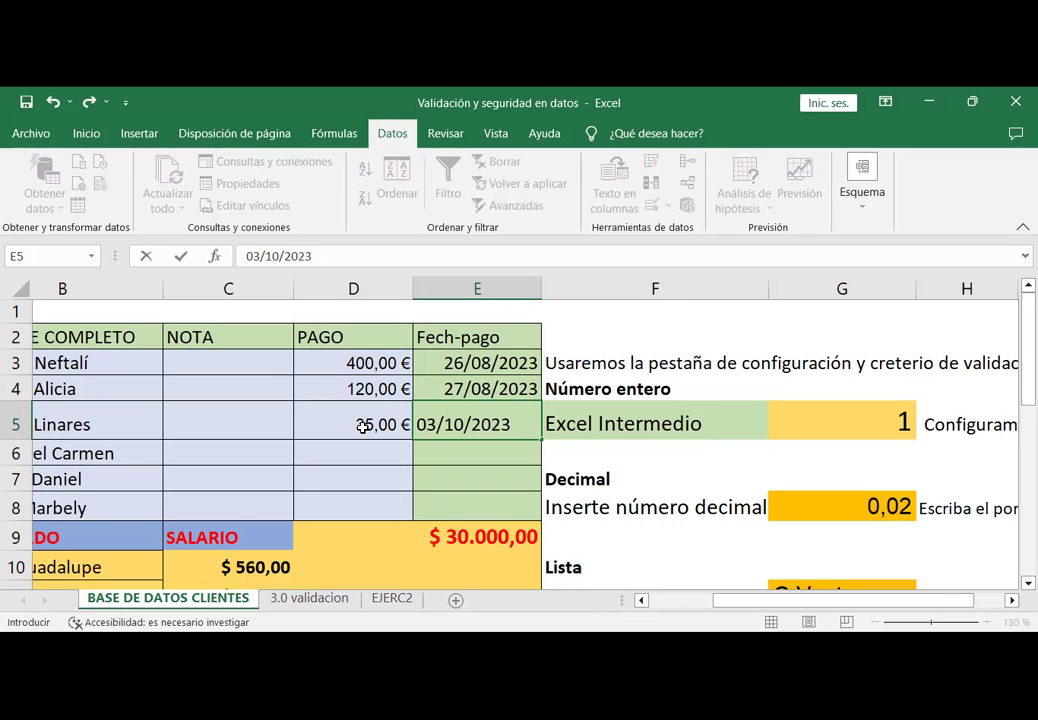
key(Return)
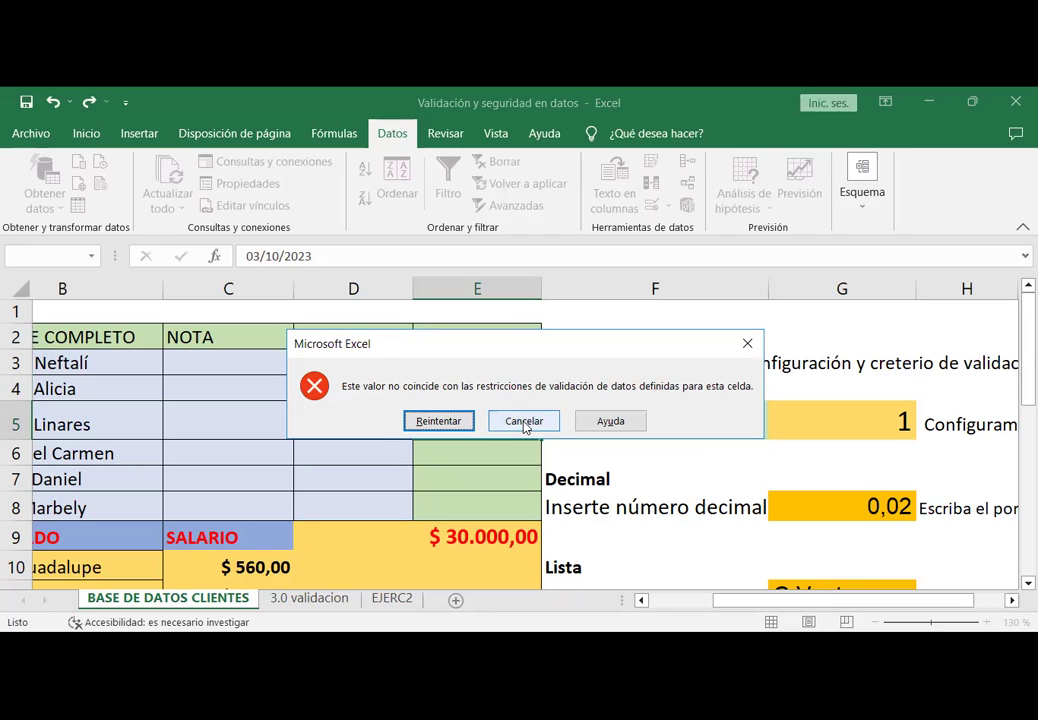
click(750, 343)
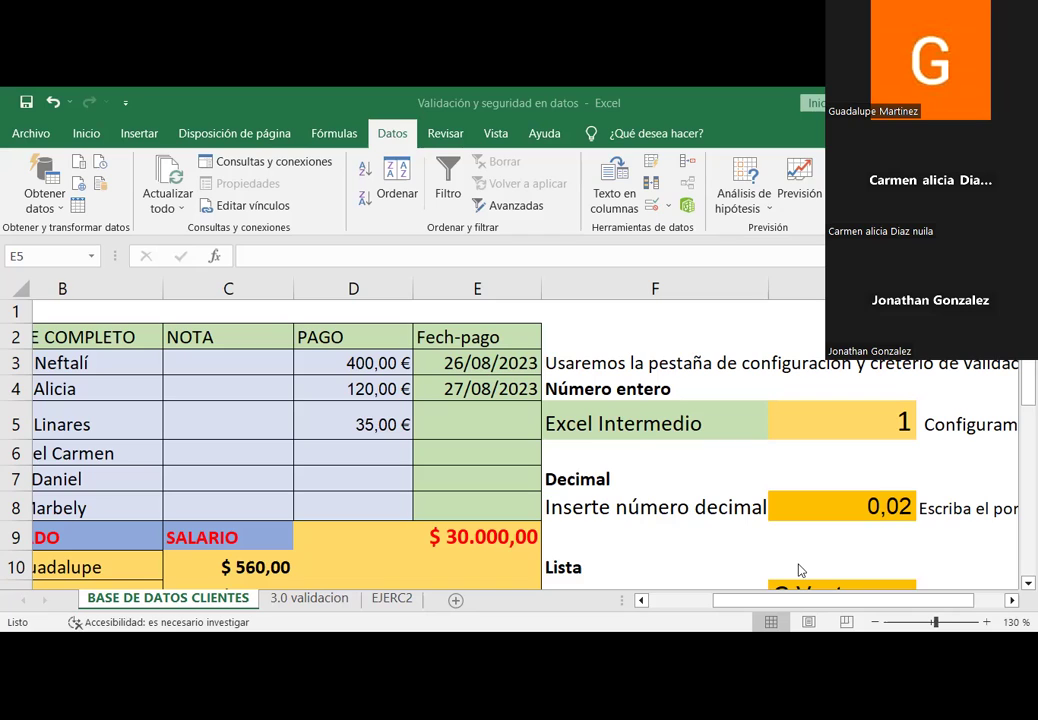
Step: Examine the Personalizado note in F18, the salary total formula in C15 and the budget amount in E9
click(598, 563)
drag(1028, 420, 1028, 459)
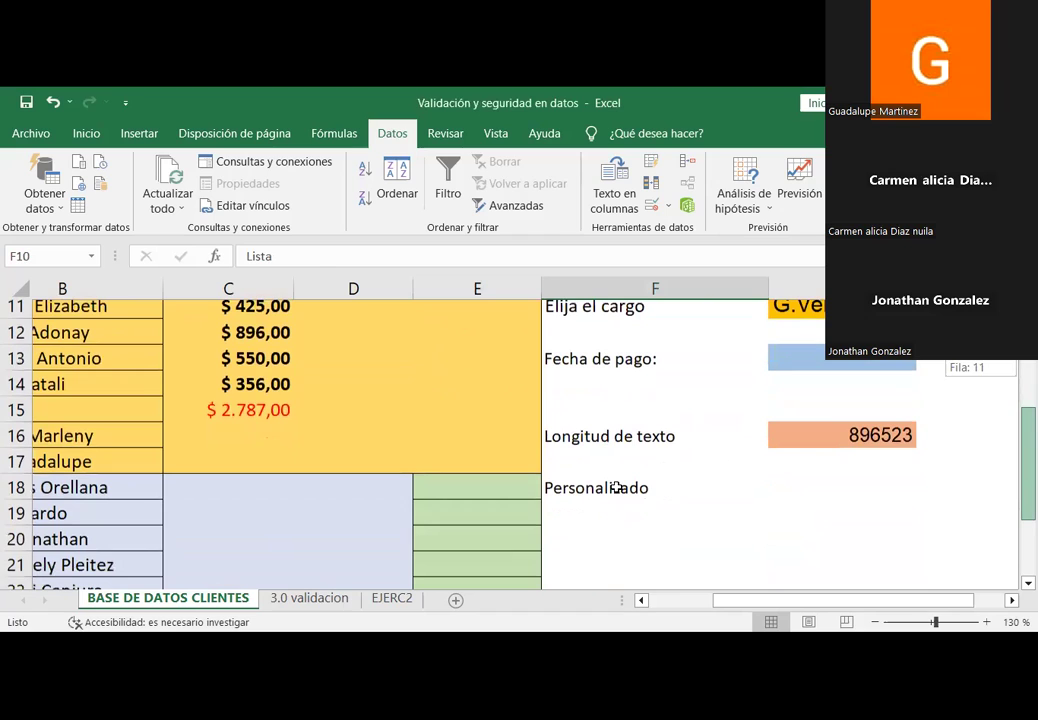
click(617, 487)
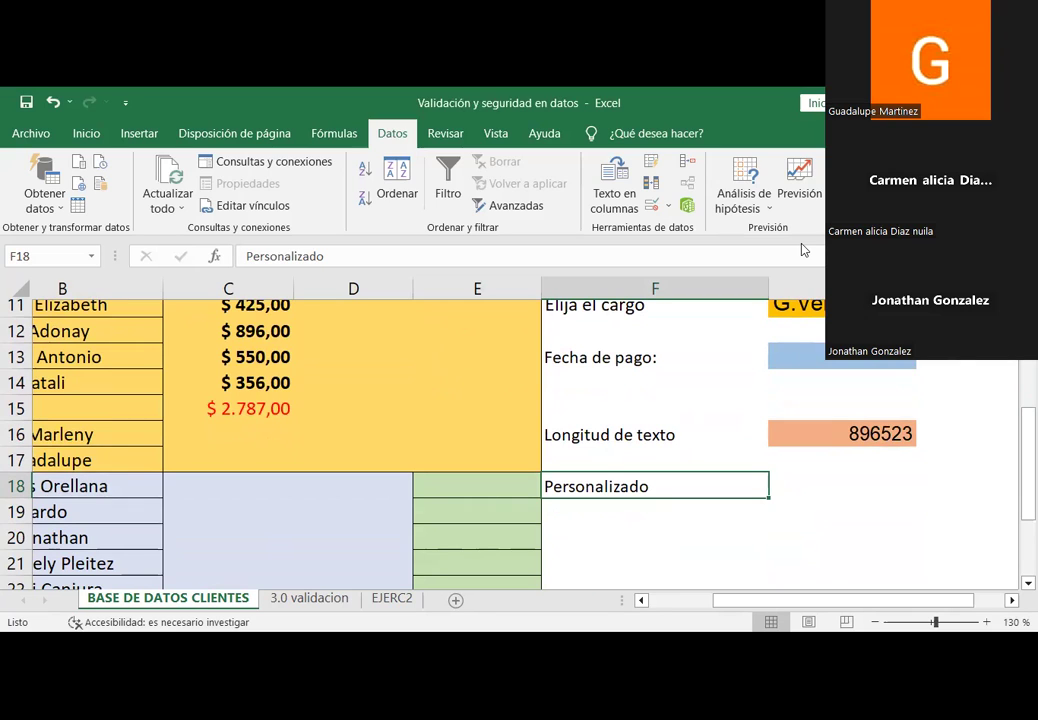
click(248, 410)
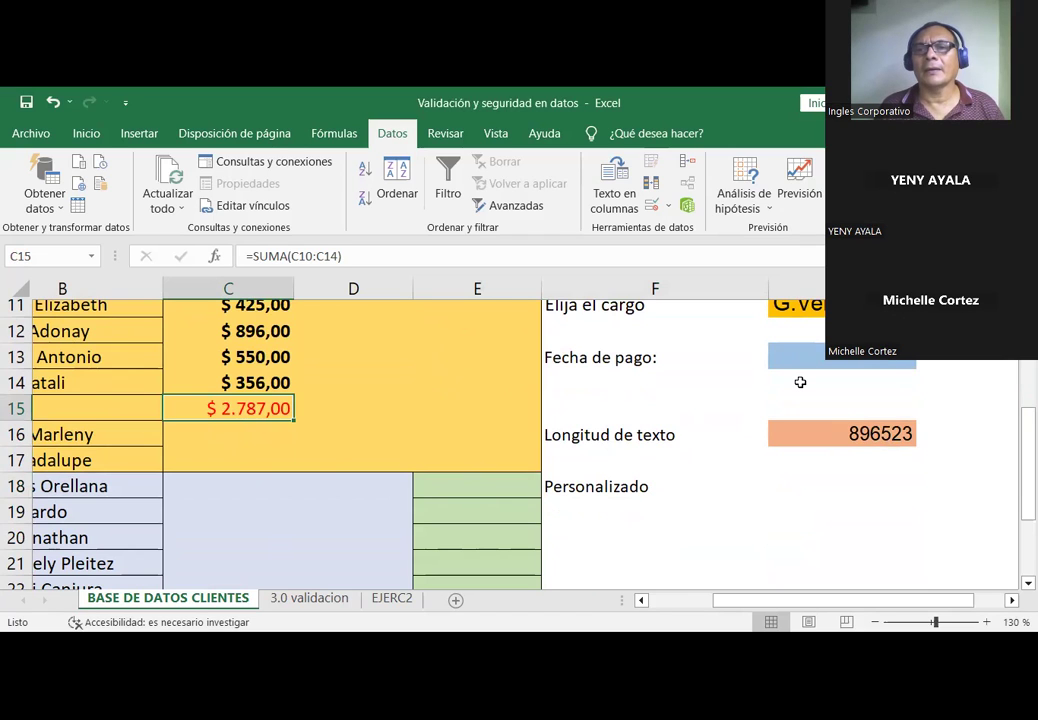
scroll(800, 382, down, 2)
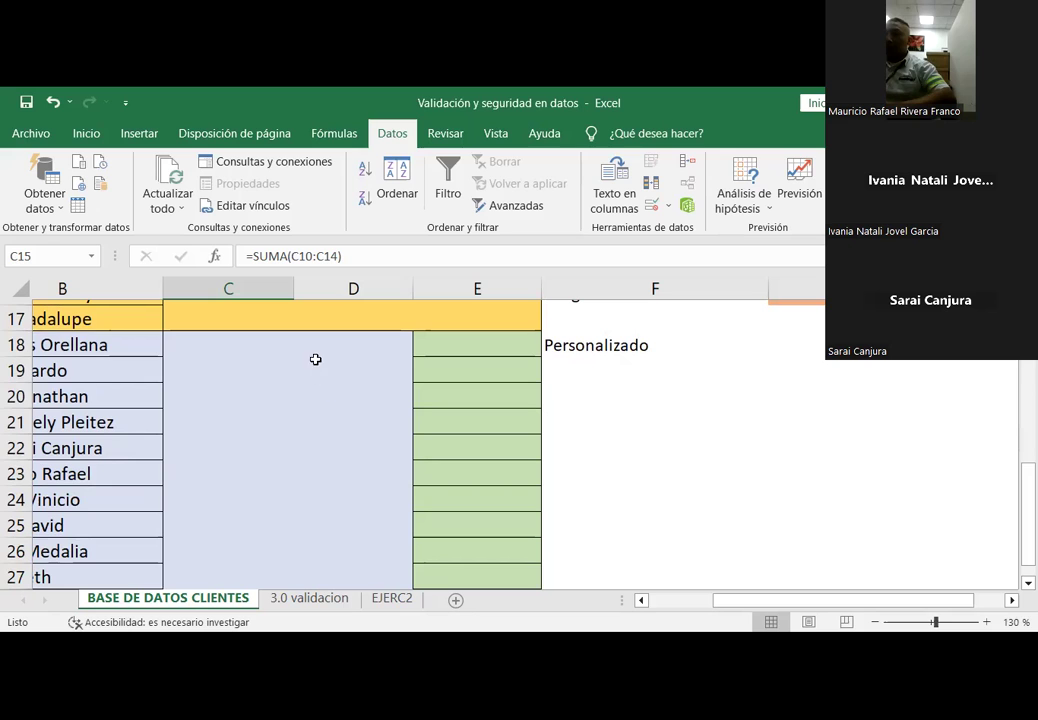
scroll(294, 560, up, 1)
click(296, 564)
scroll(294, 562, up, 5)
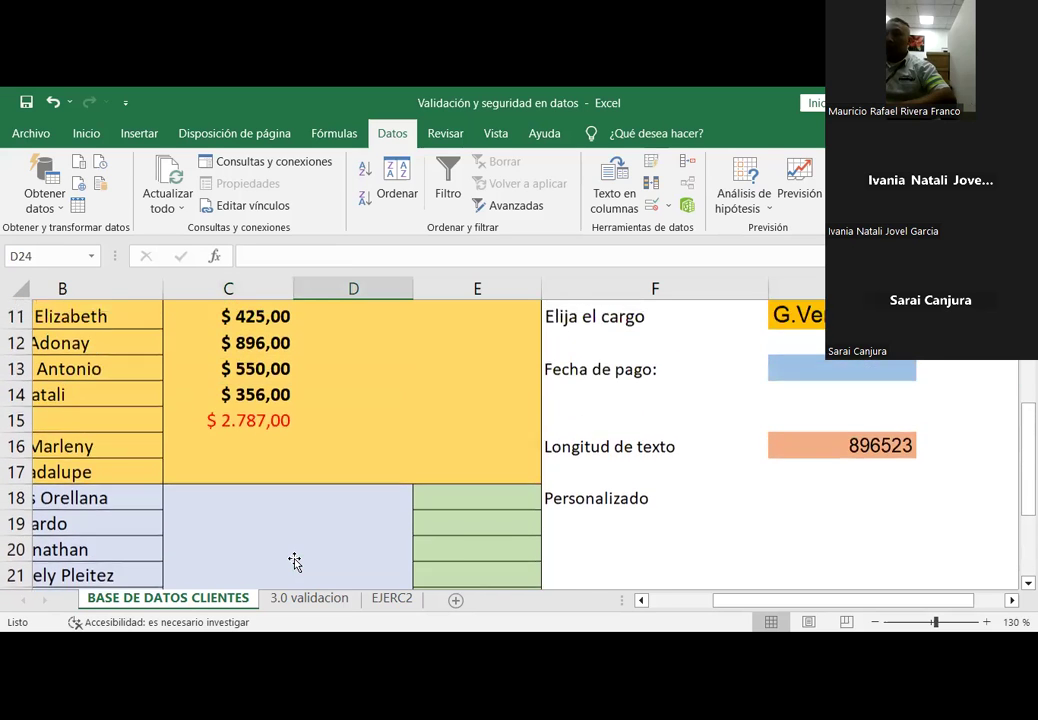
click(498, 536)
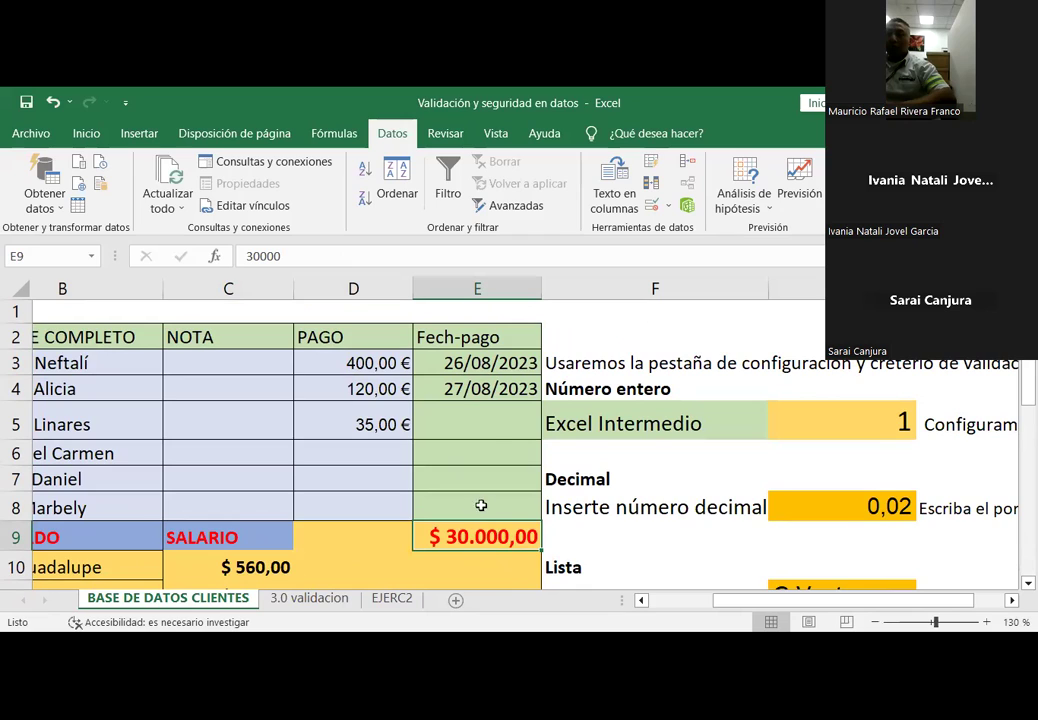
Step: Delete the payment dates in E3 and E4
click(475, 366)
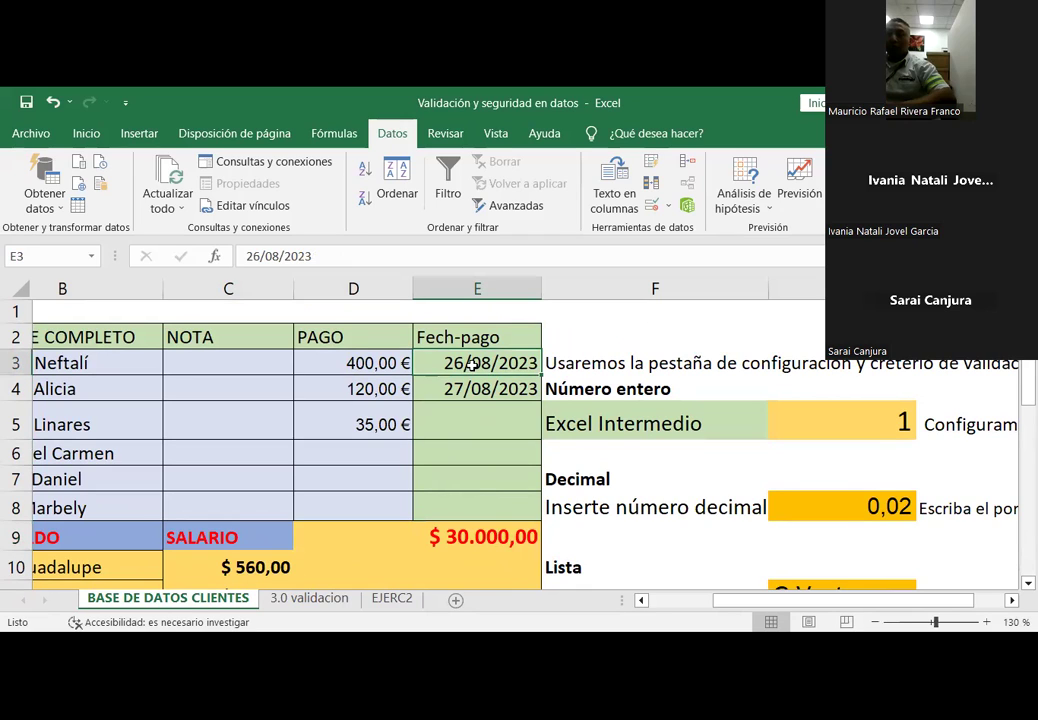
key(Delete)
click(467, 389)
key(Delete)
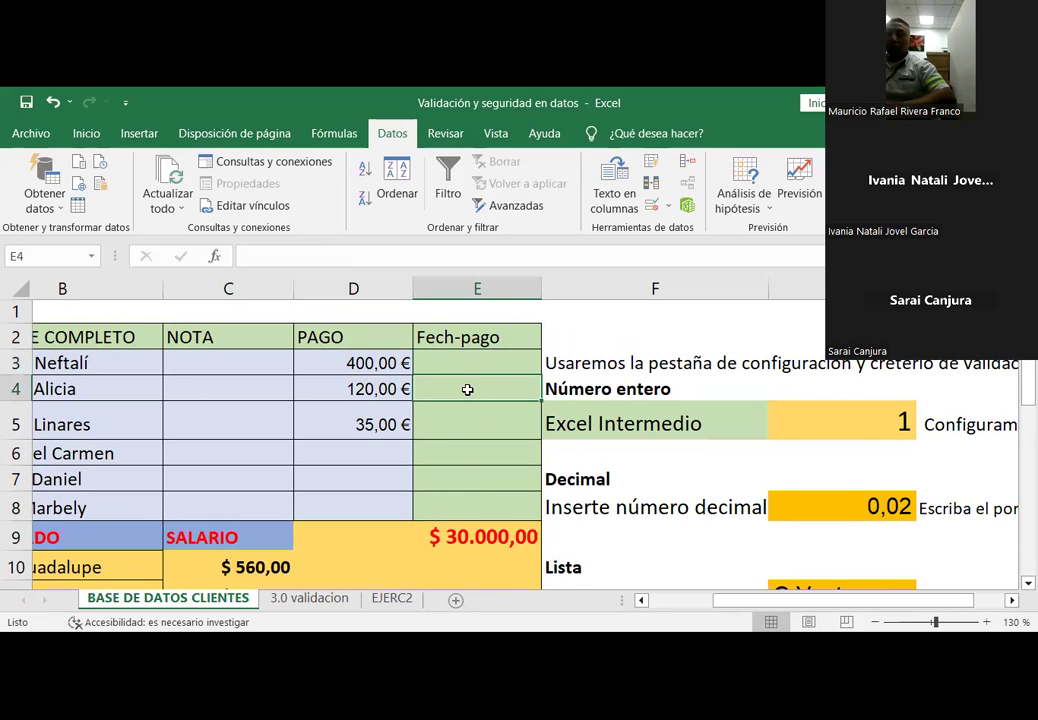
Step: Remove the date restriction from the Fech-pago cells E3:E8 by setting their validation to allow Cualquier valor
drag(473, 362, 470, 508)
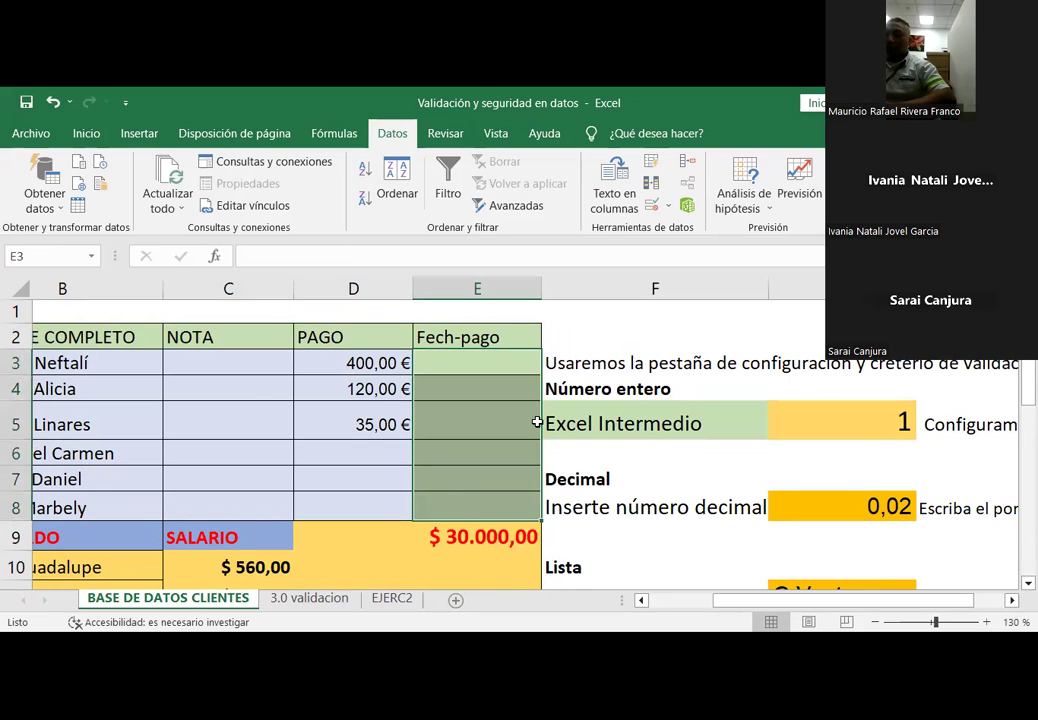
click(668, 205)
click(685, 229)
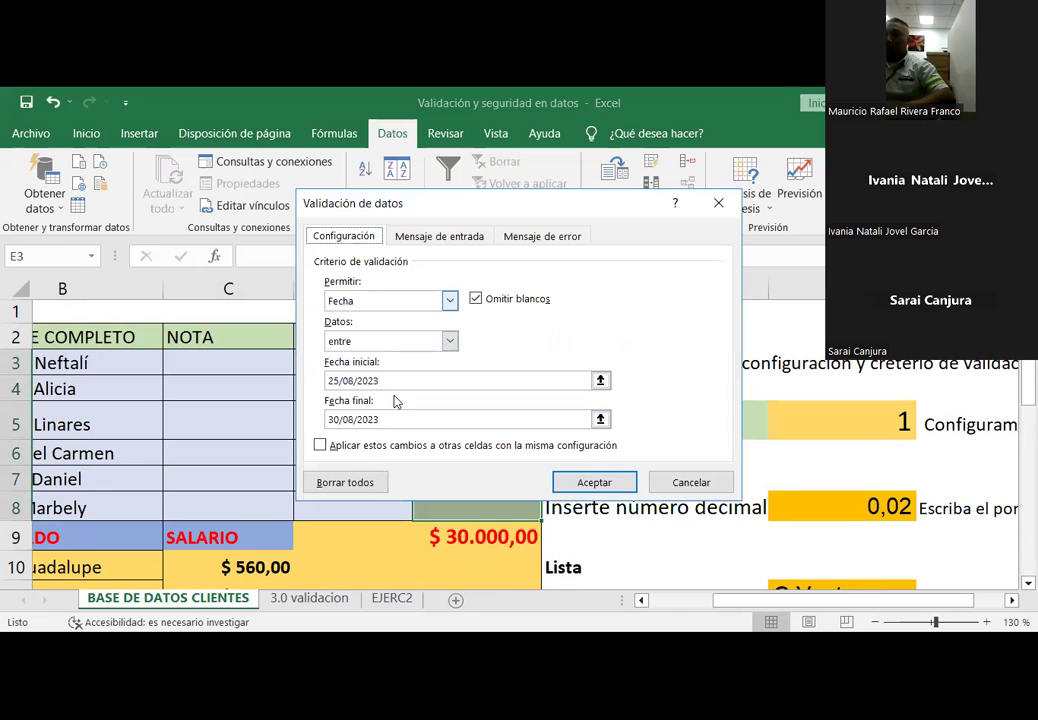
key(alt+Down)
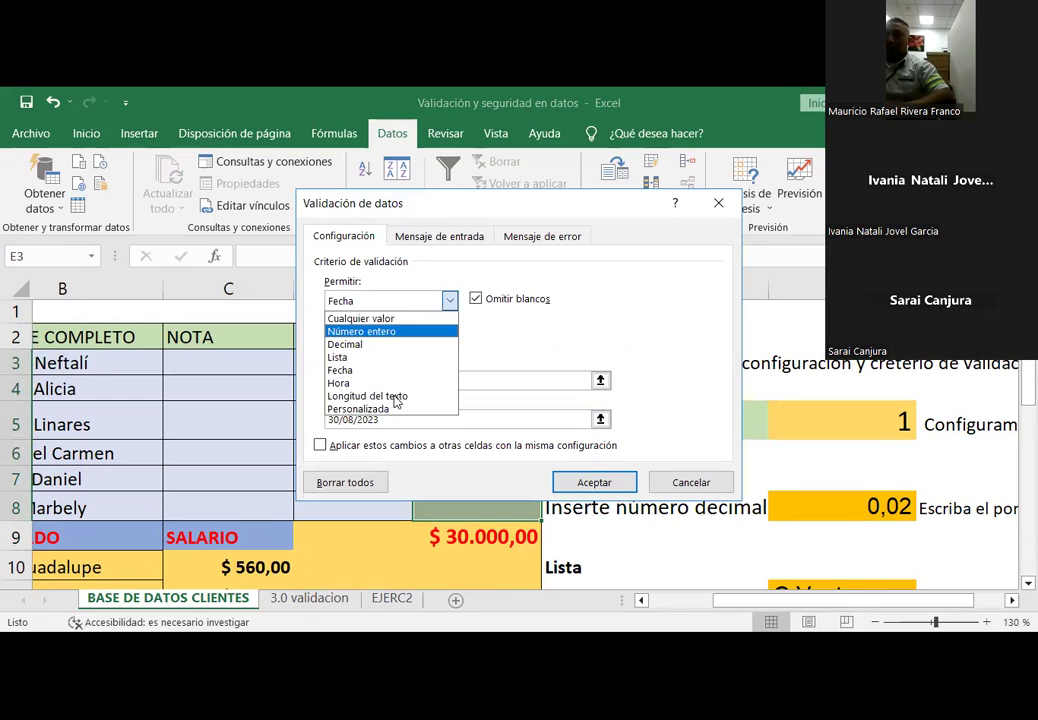
key(Return)
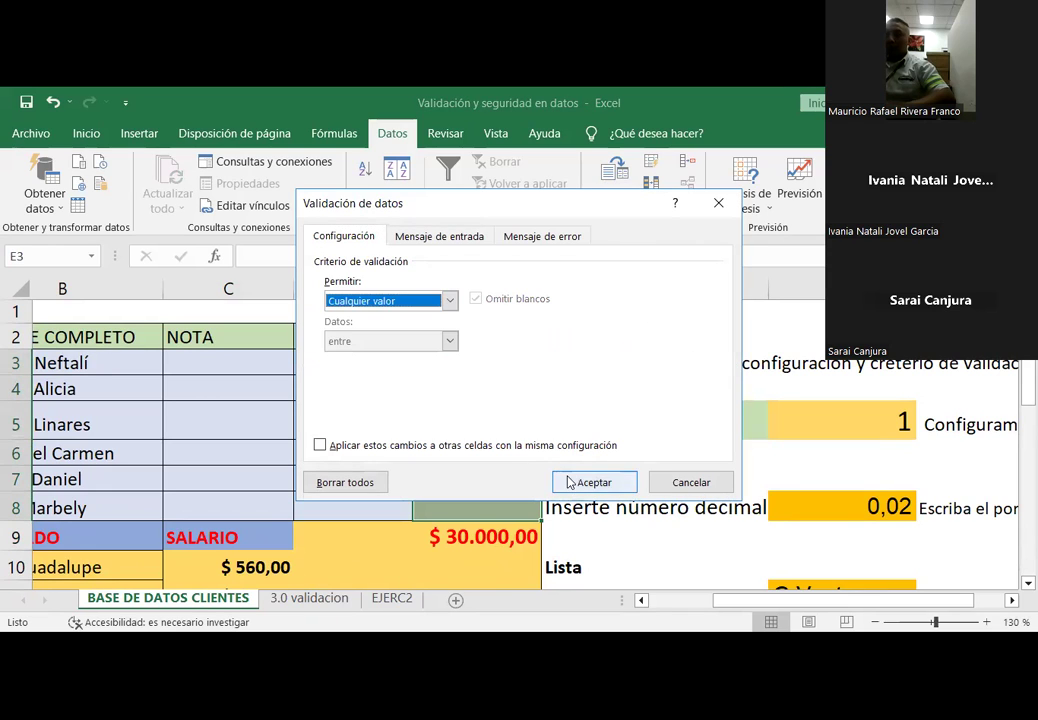
key(Return)
Step: Try the Personalizada validation criterion on the Fech-pago cells E3:E8, leaving its formula empty, and cancel
click(447, 373)
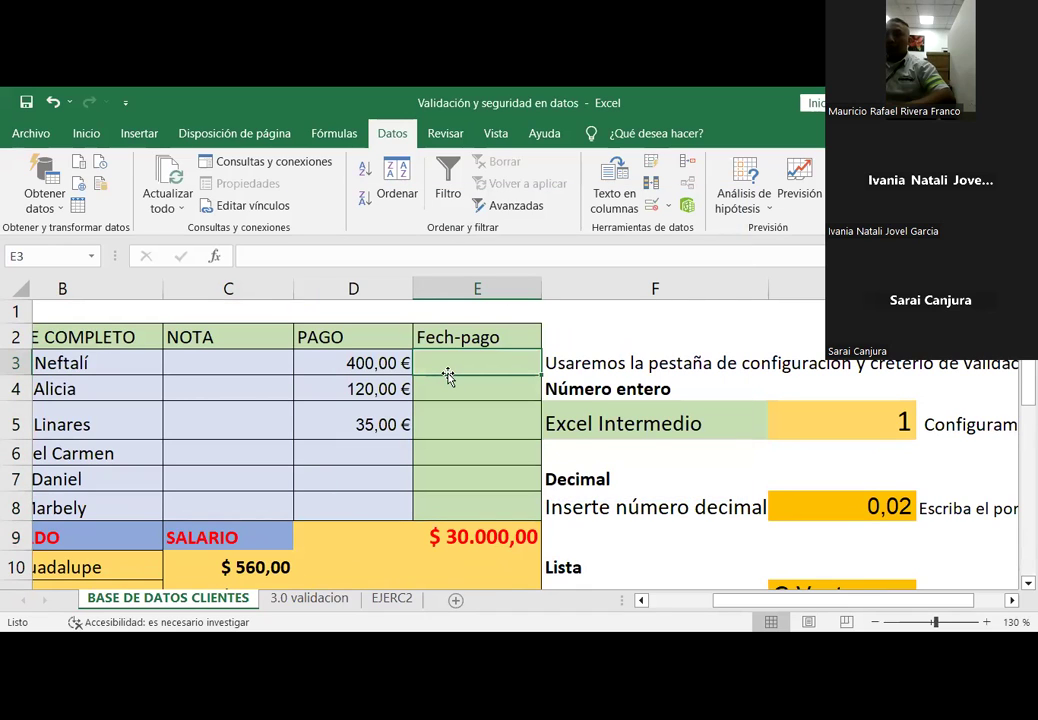
key(shift+Down)
key(shift+Down)
key(shift+Down)
key(shift+Down)
key(shift+Down)
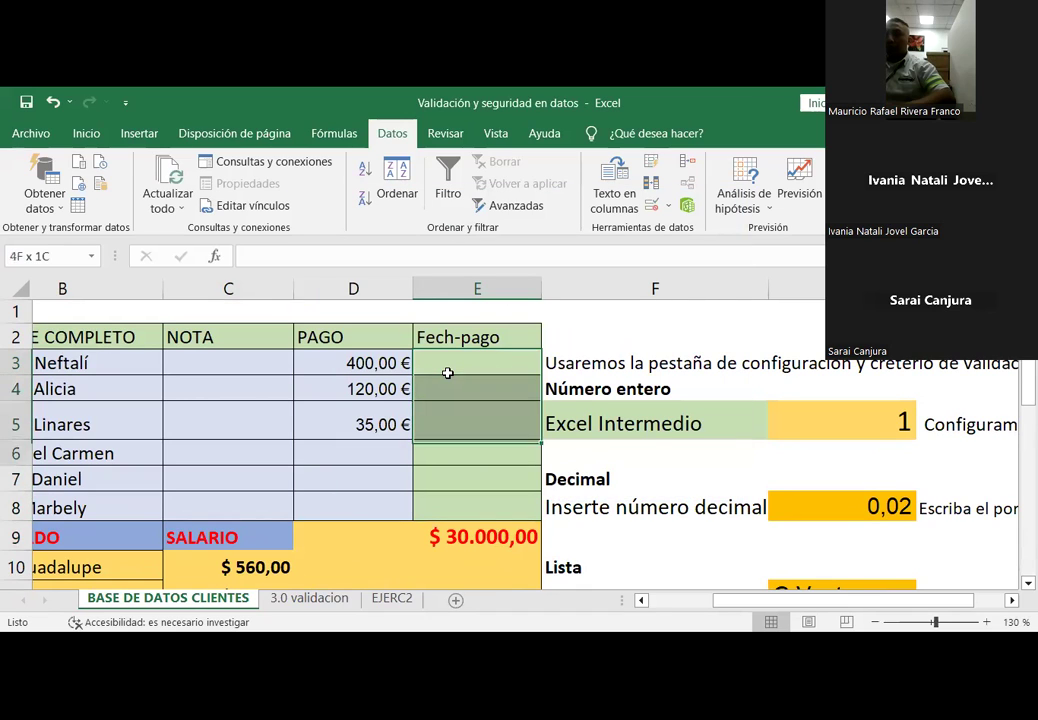
drag(447, 373, 467, 493)
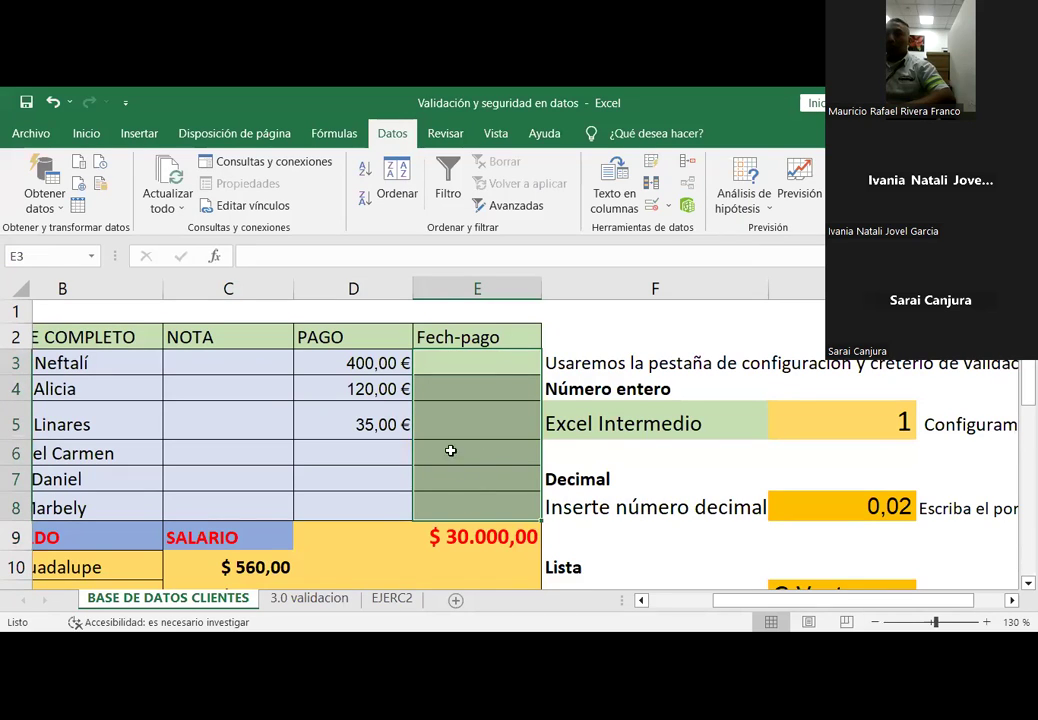
click(669, 206)
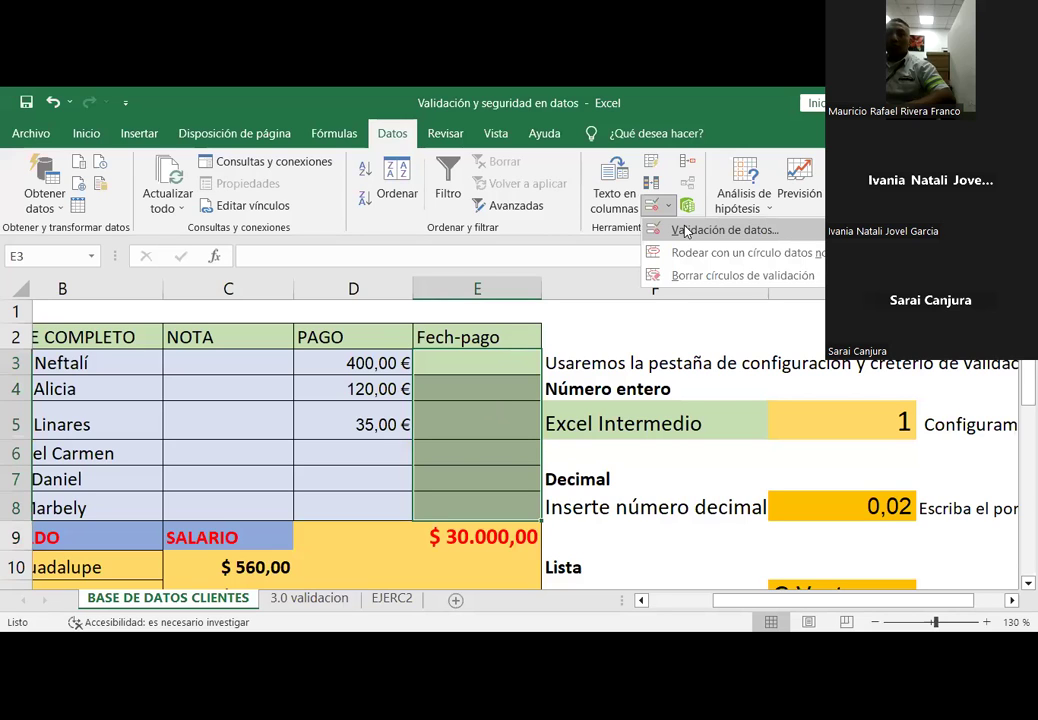
click(686, 231)
click(449, 300)
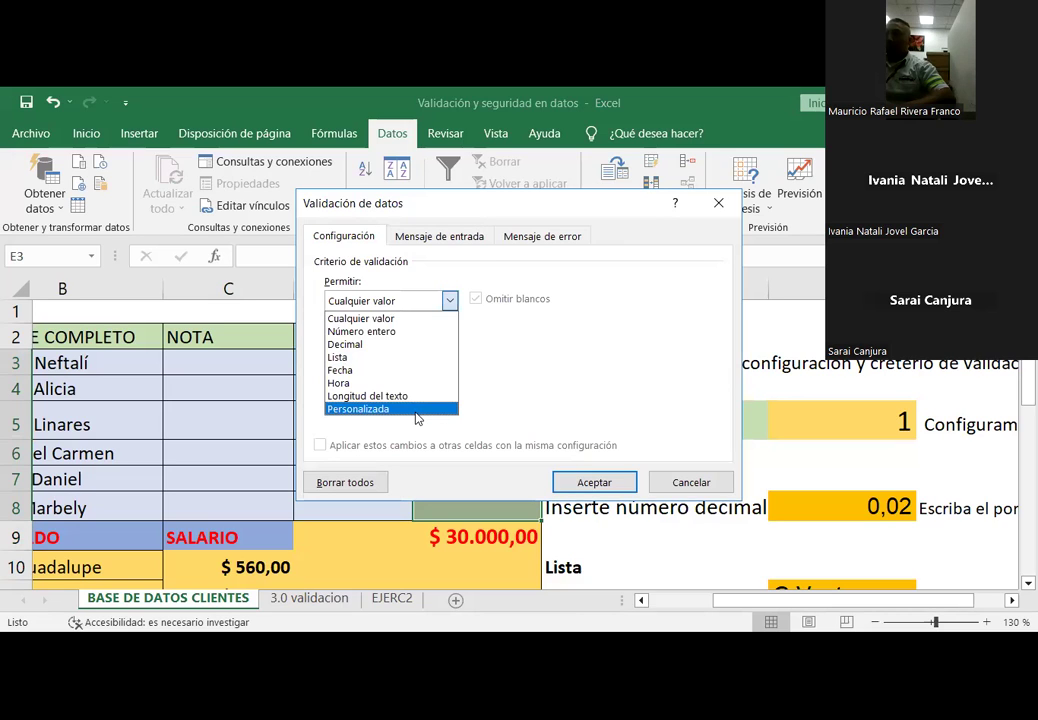
click(418, 410)
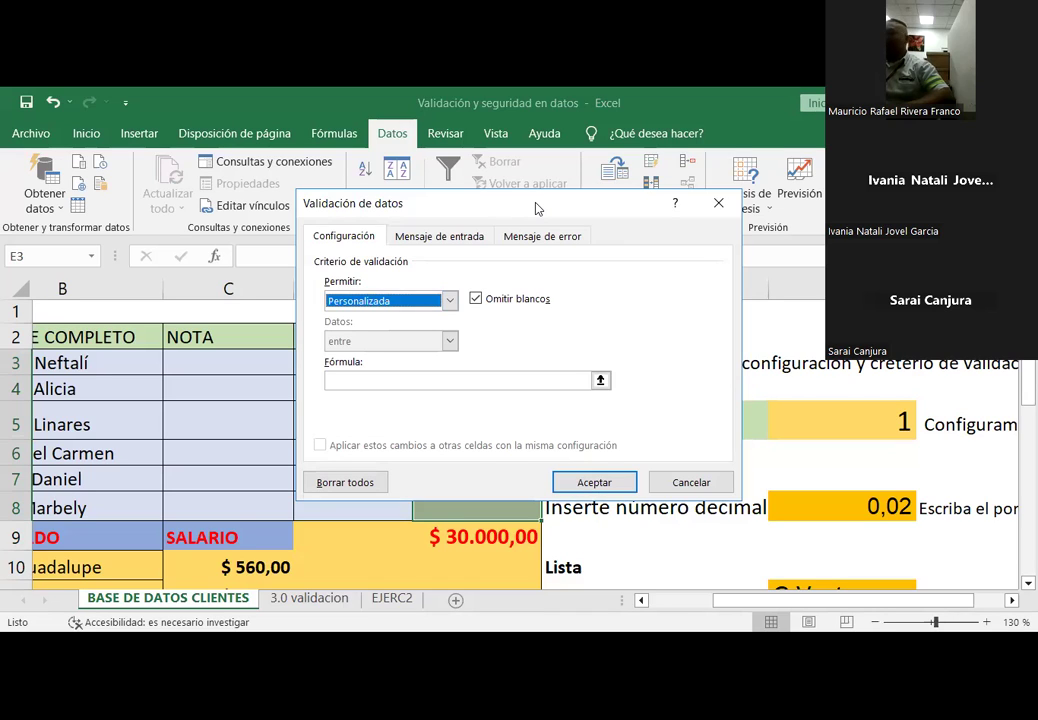
drag(536, 208, 482, 227)
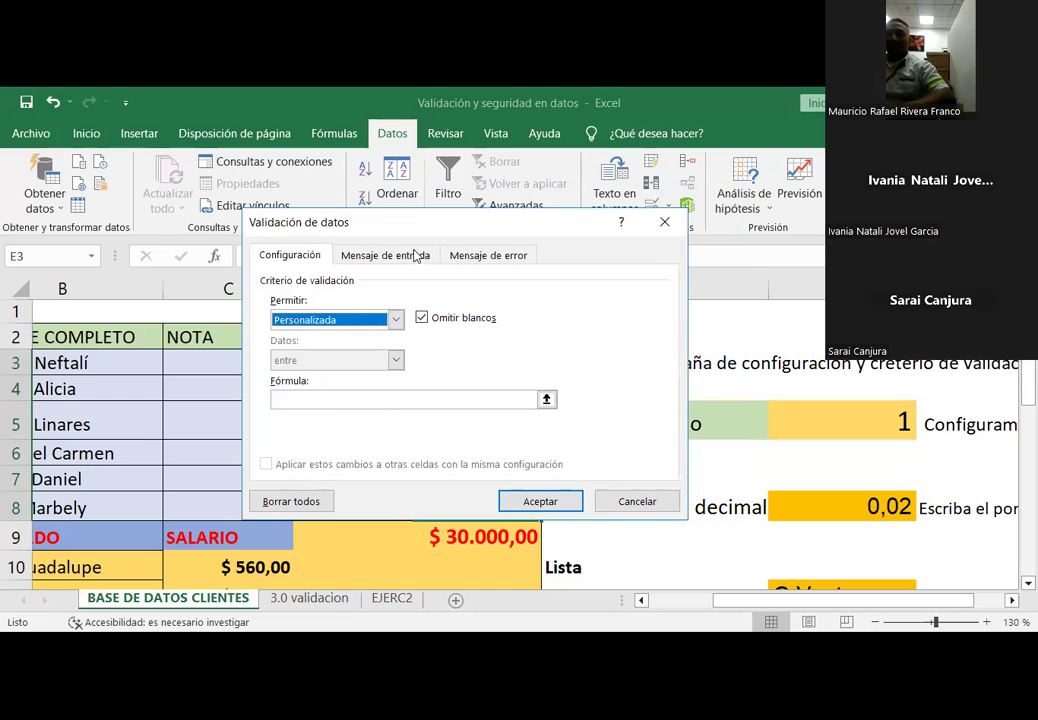
click(360, 399)
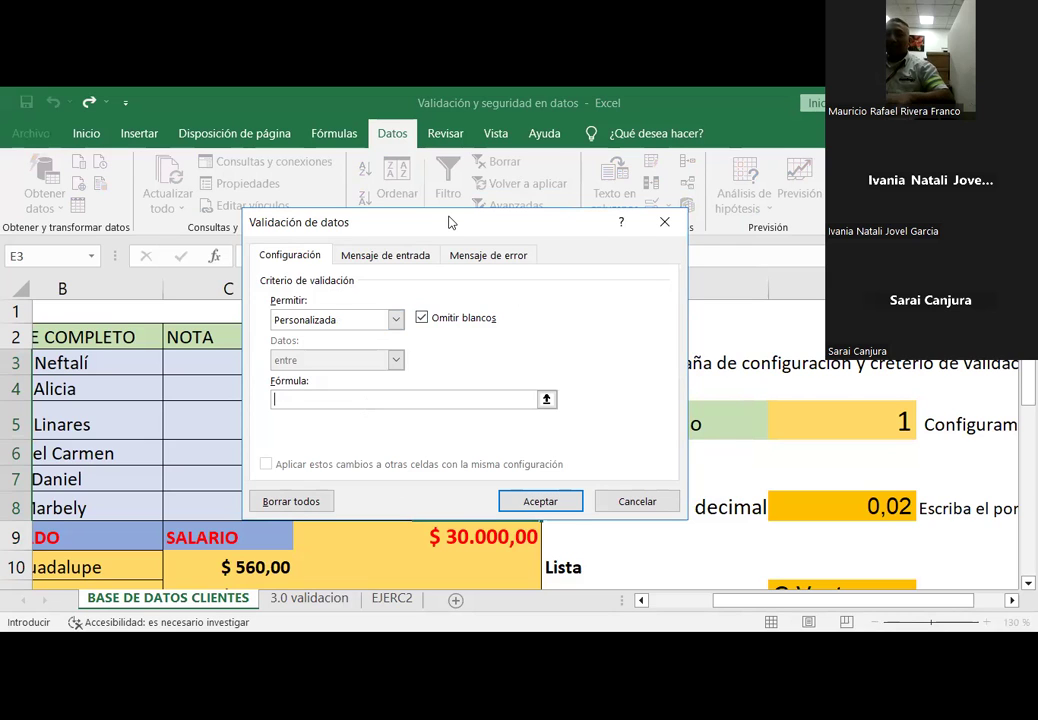
key(Escape)
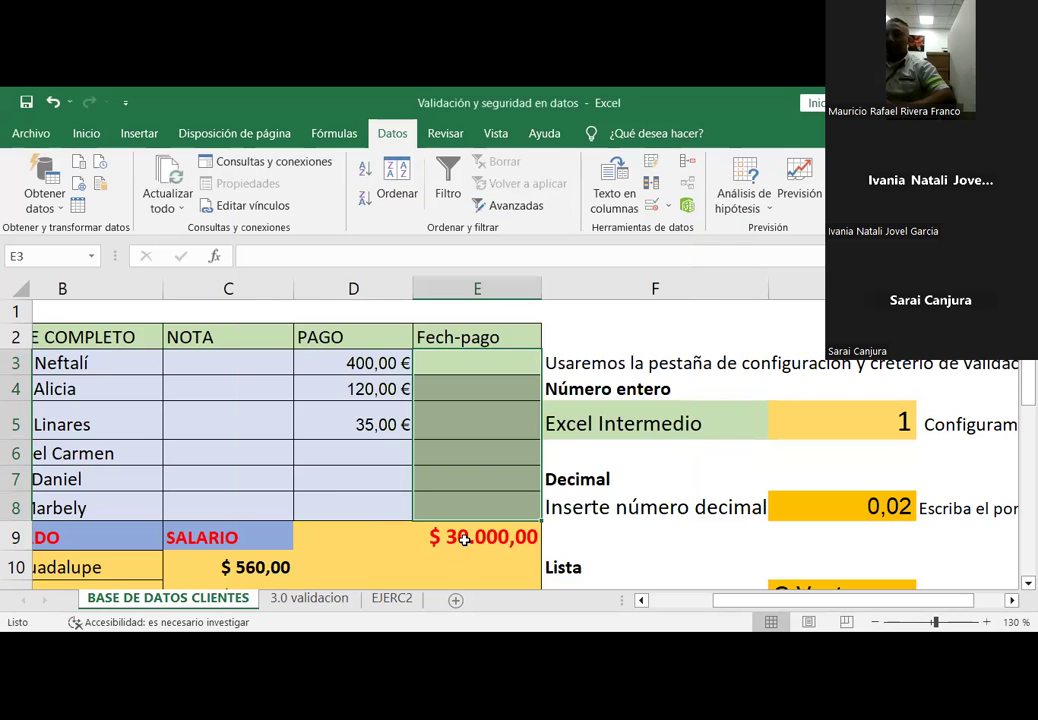
Step: Check the data validation settings of E9, C10 and the salary range C10:C14 without changing them
click(456, 542)
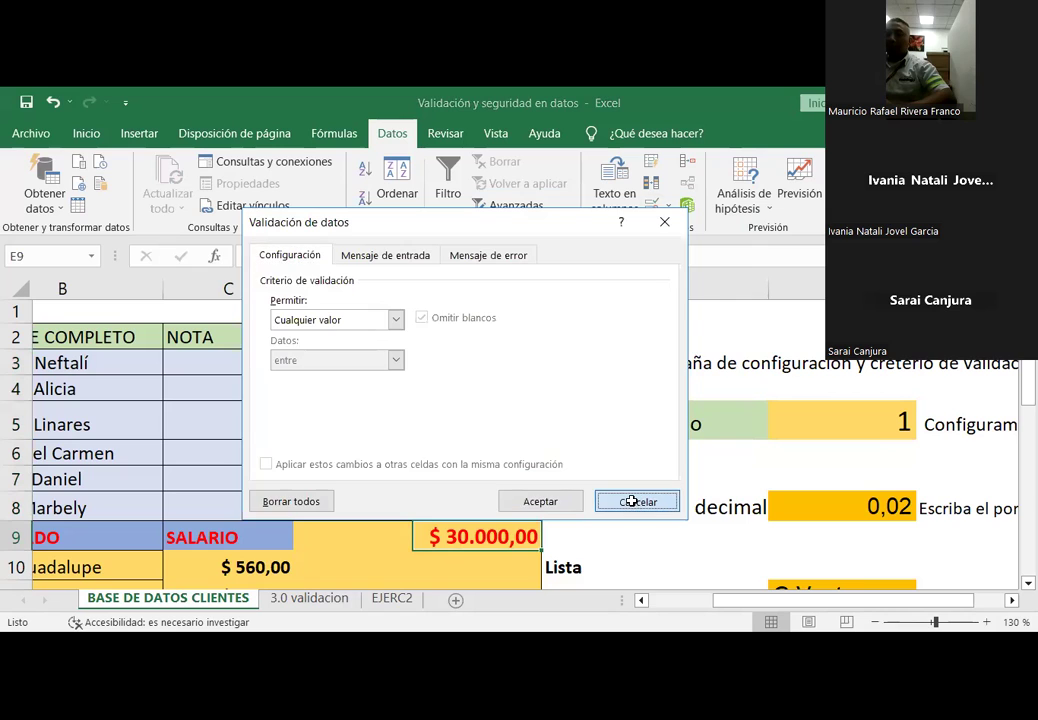
click(630, 499)
click(259, 568)
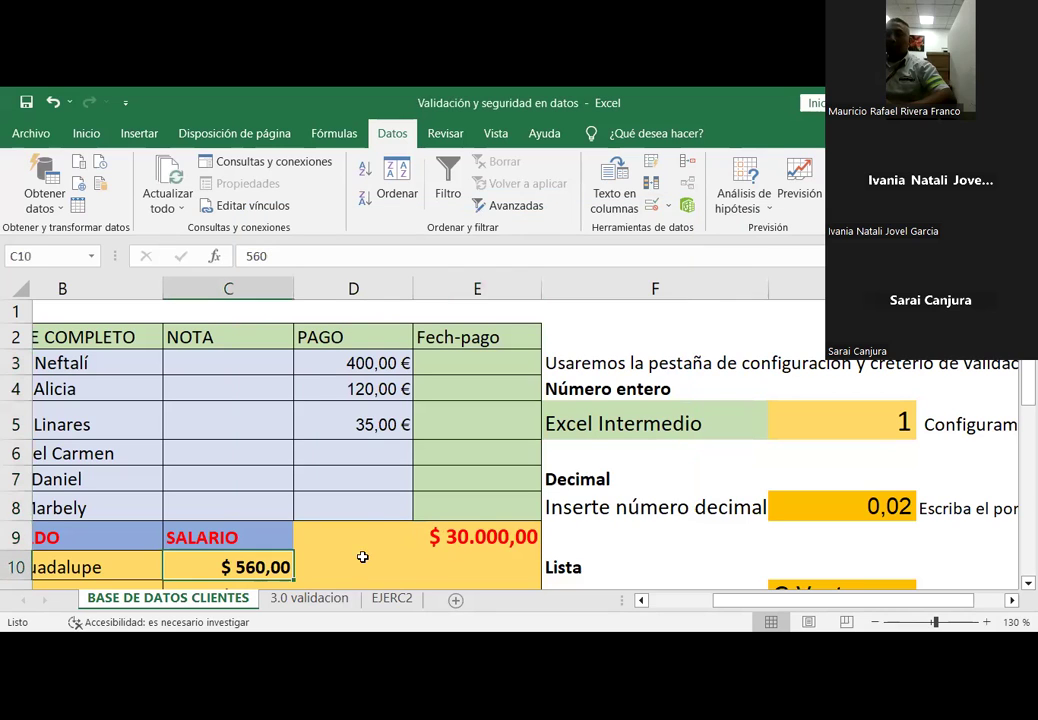
click(686, 205)
click(618, 501)
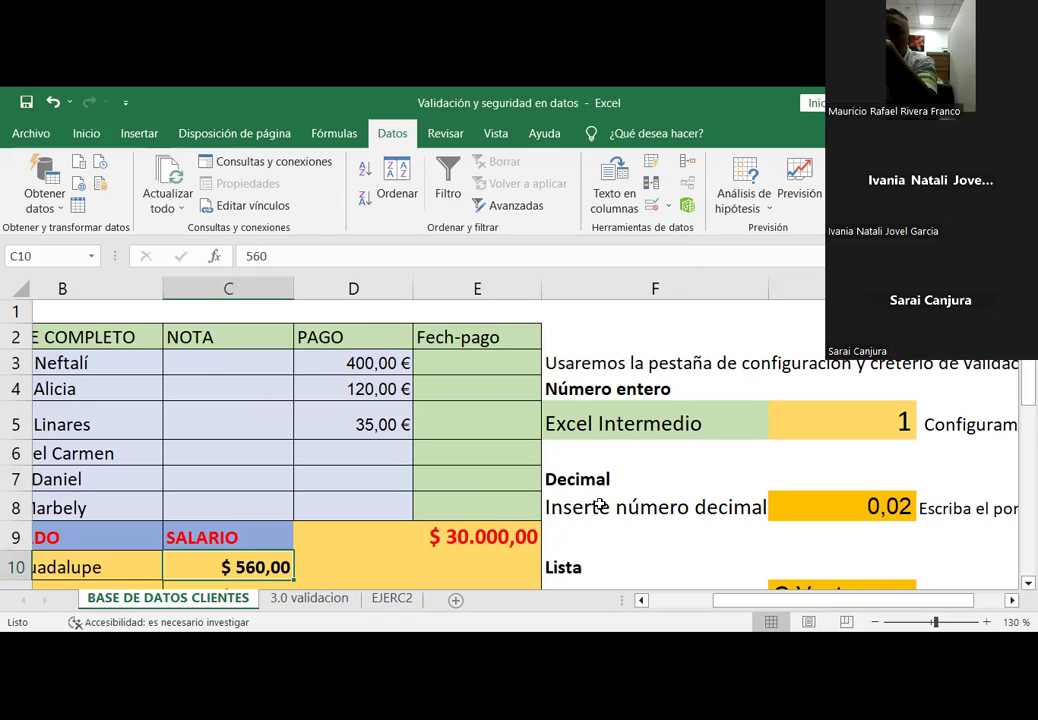
scroll(598, 500, down, 2)
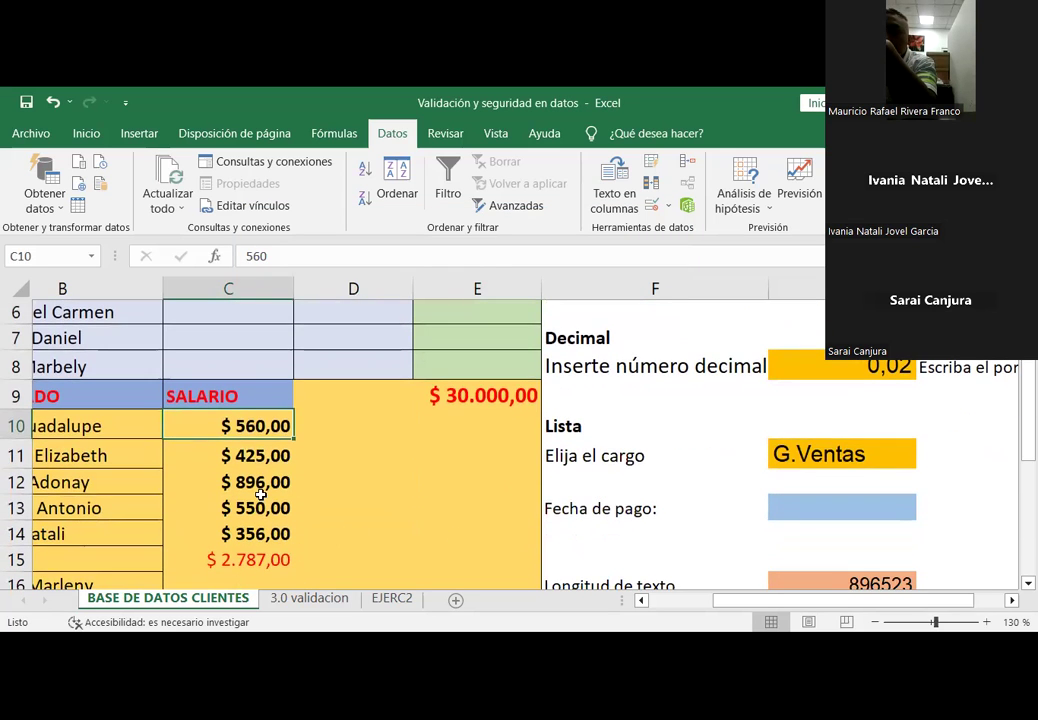
drag(236, 417, 240, 534)
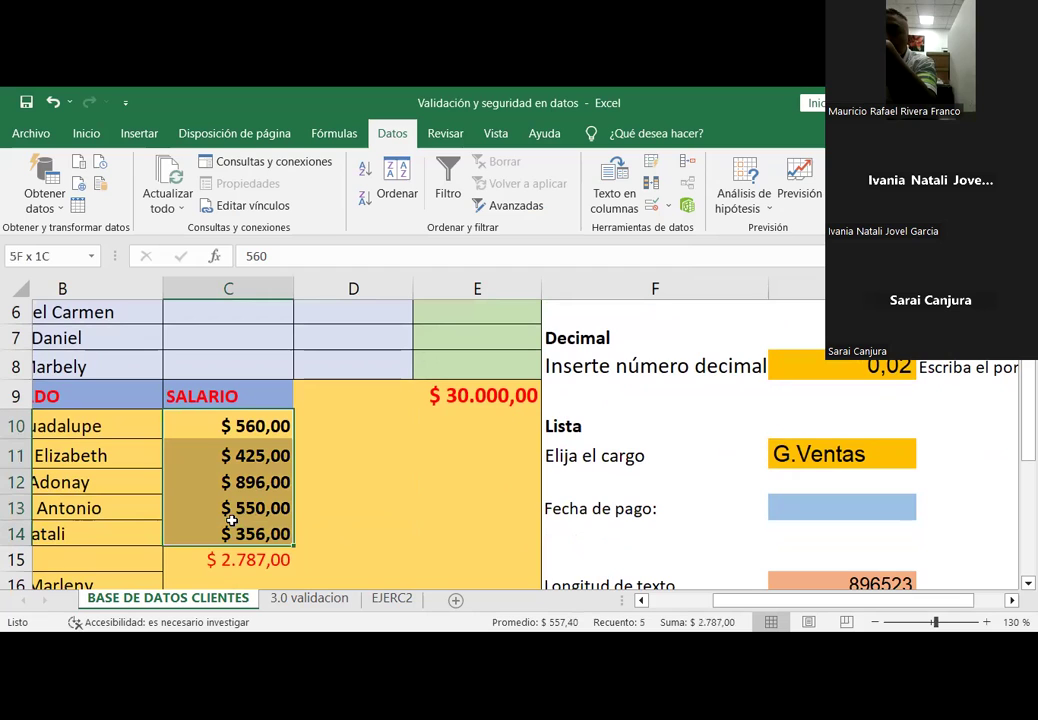
click(668, 206)
click(718, 230)
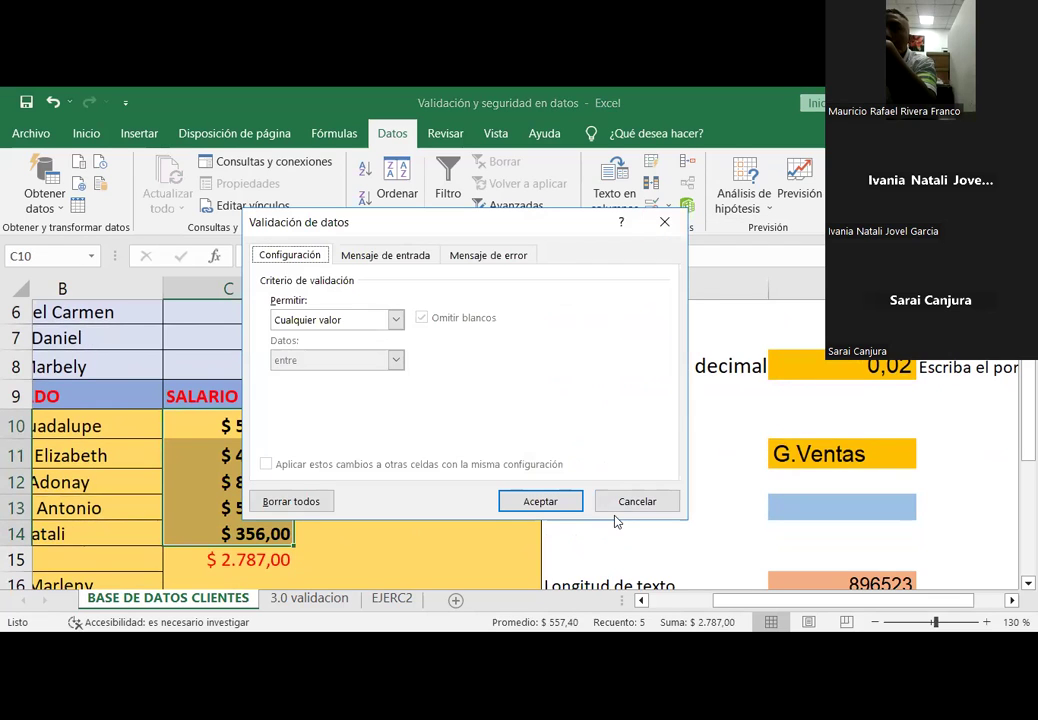
click(628, 505)
Step: Open the data validation settings of the salary total in C15 to examine its custom formula
click(250, 560)
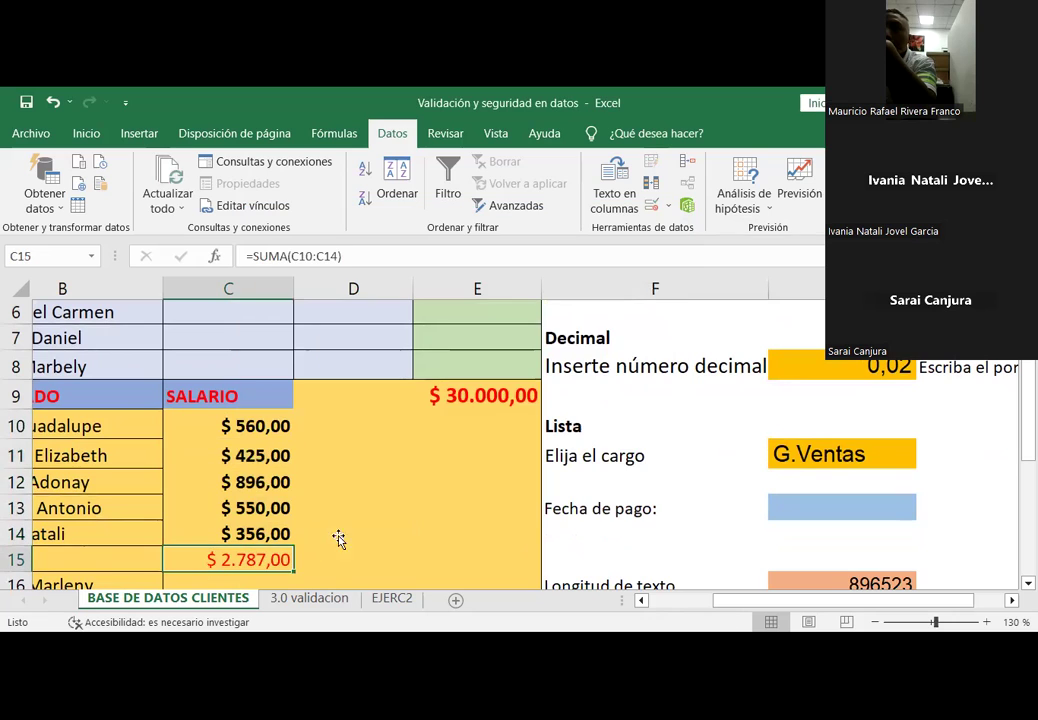
click(686, 206)
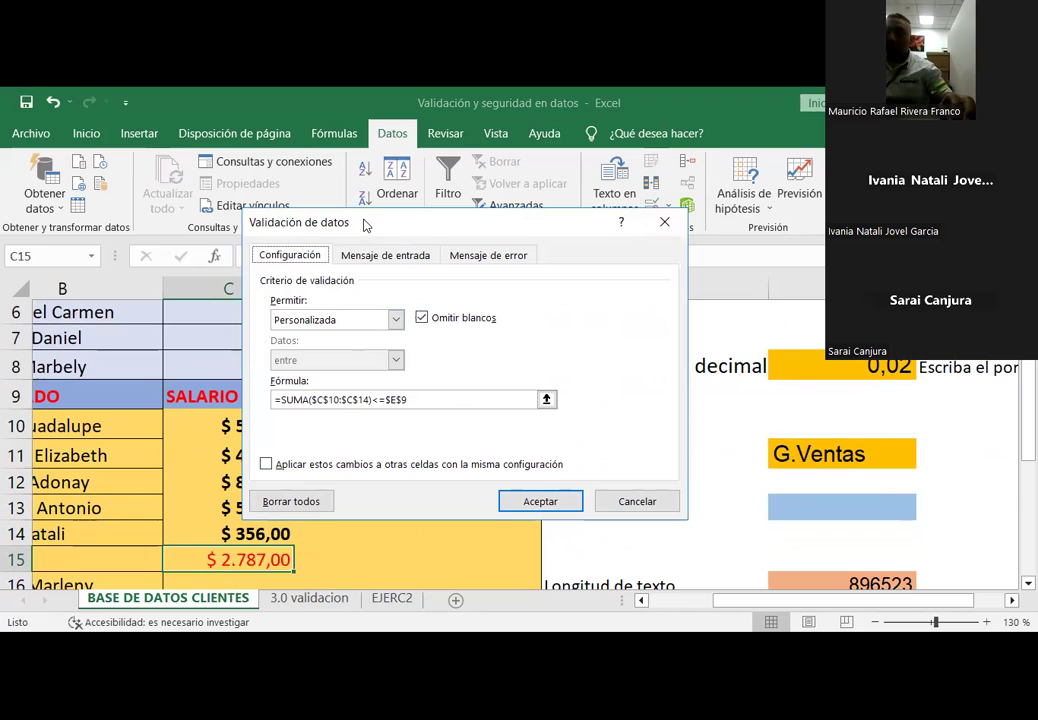
drag(348, 233, 509, 200)
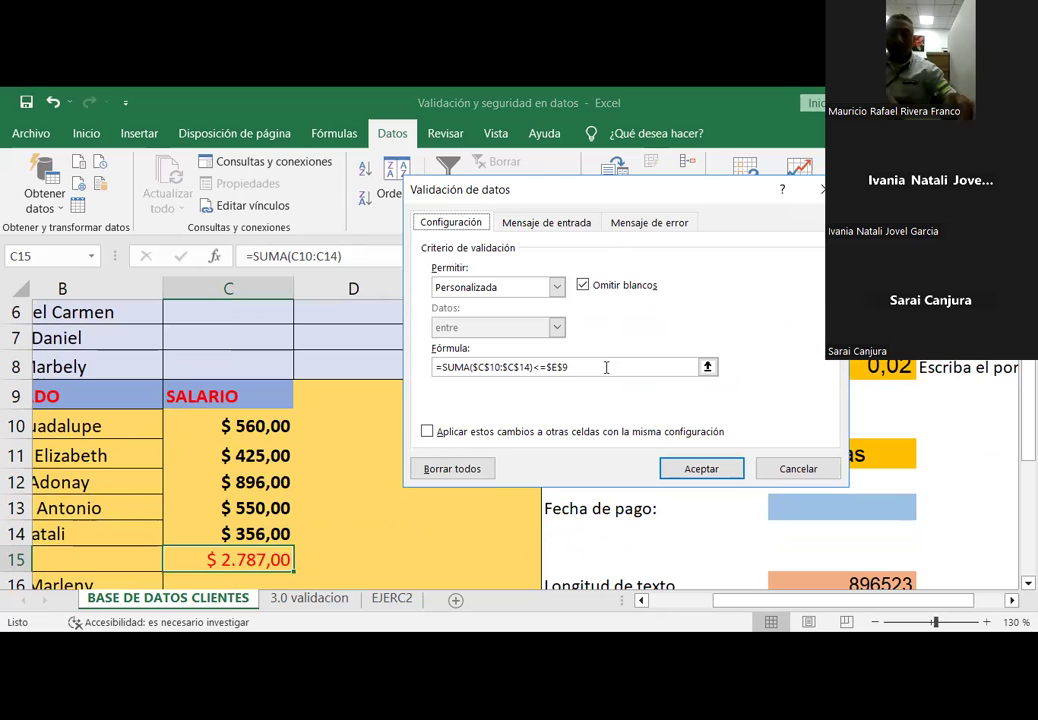
Step: Close the validation settings of C15 and clear the salaries in C10:C14
click(797, 472)
click(500, 400)
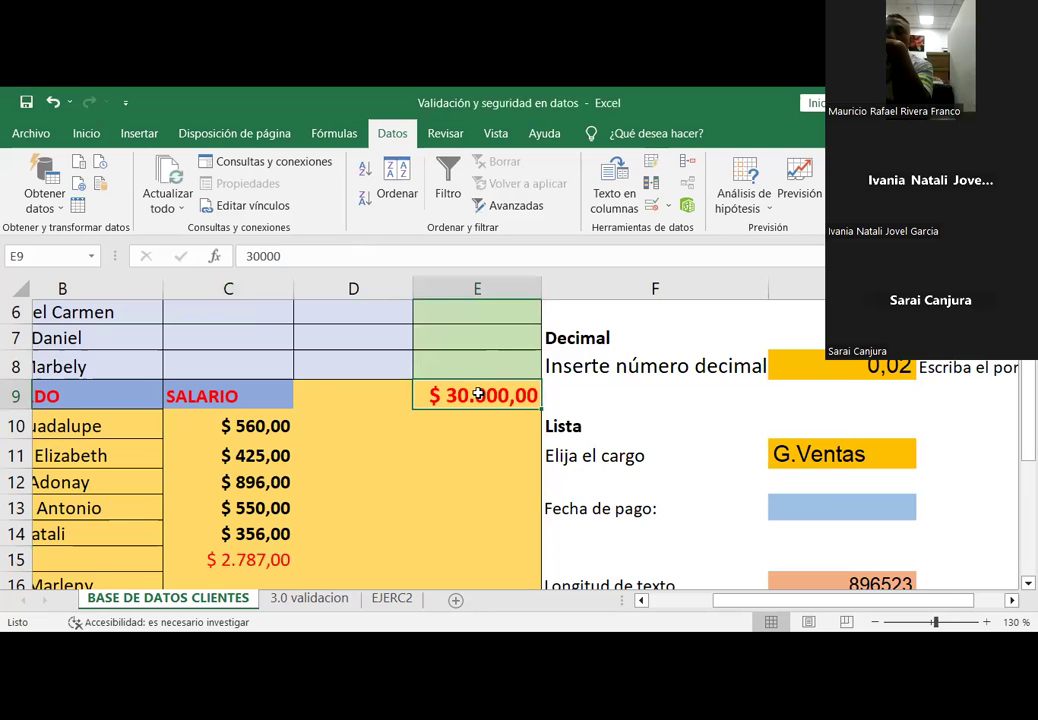
click(231, 430)
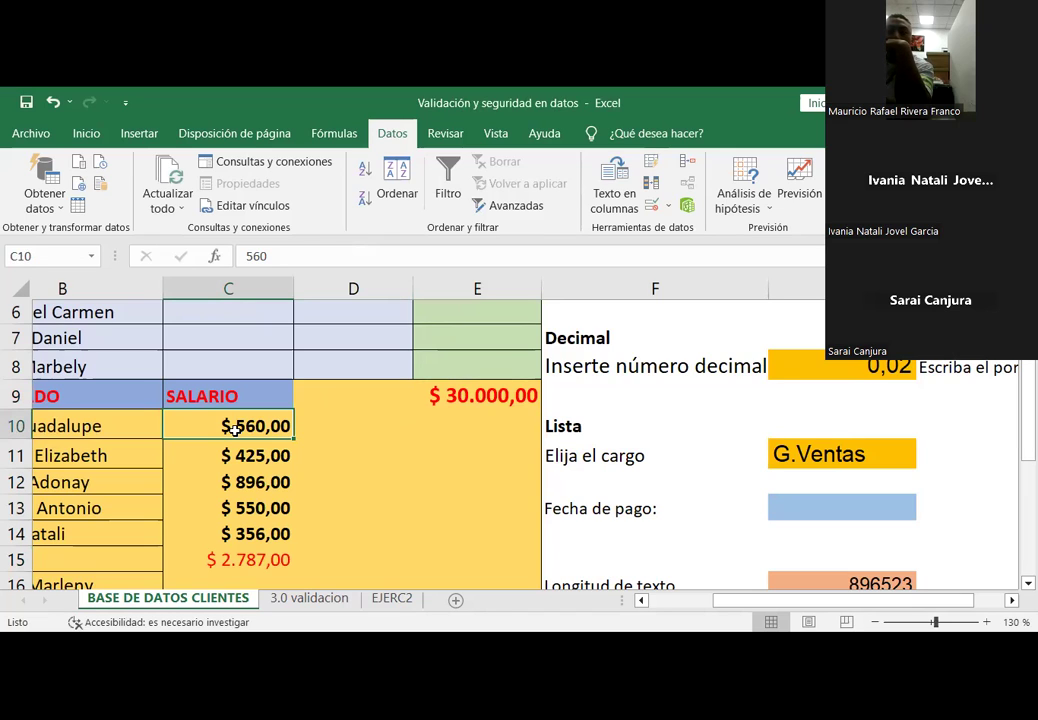
key(Delete)
key(Down)
key(Delete)
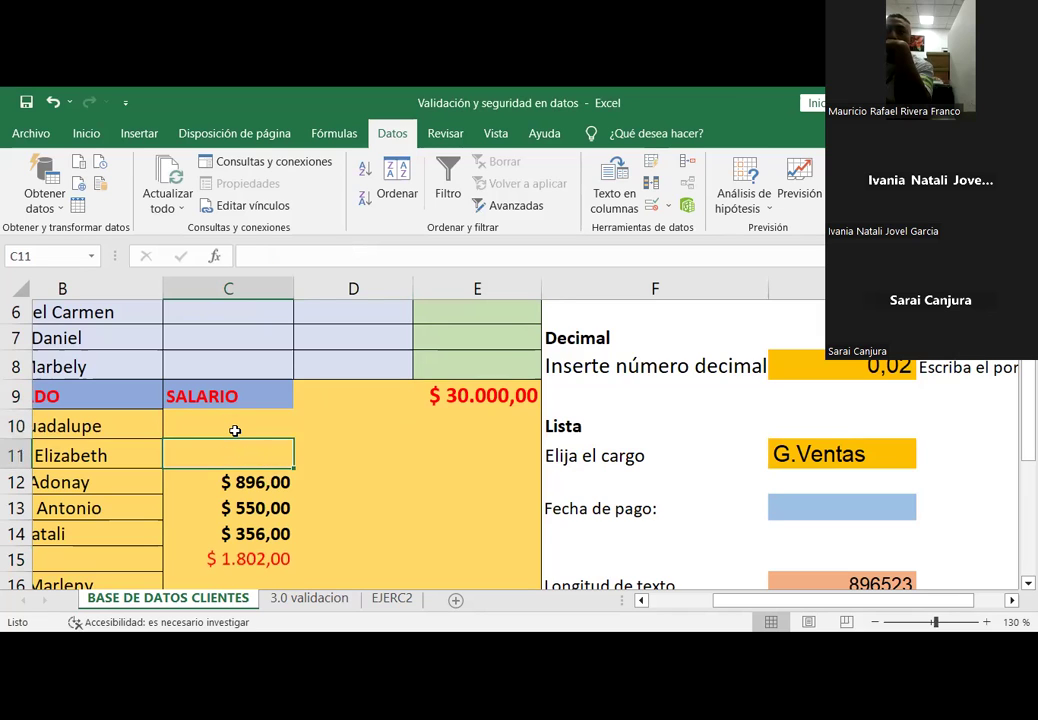
key(Down)
key(Delete)
key(Down)
key(Delete)
key(Down)
key(Delete)
key(Up)
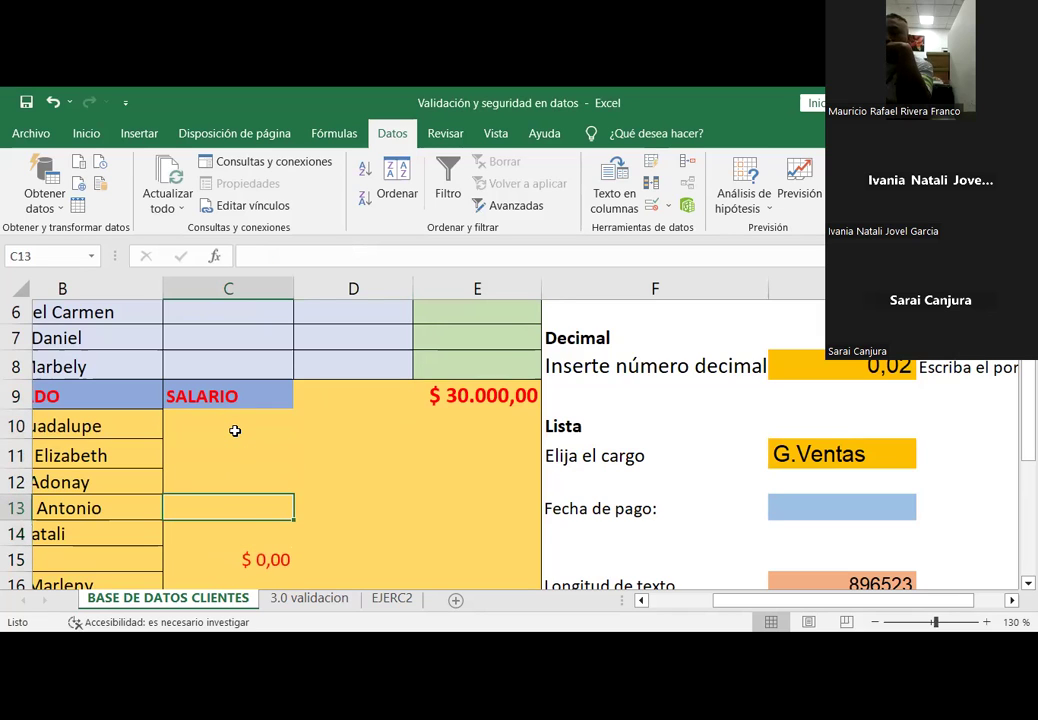
Step: Check the data validation settings of E9 and set the cell's value to 10000
click(468, 395)
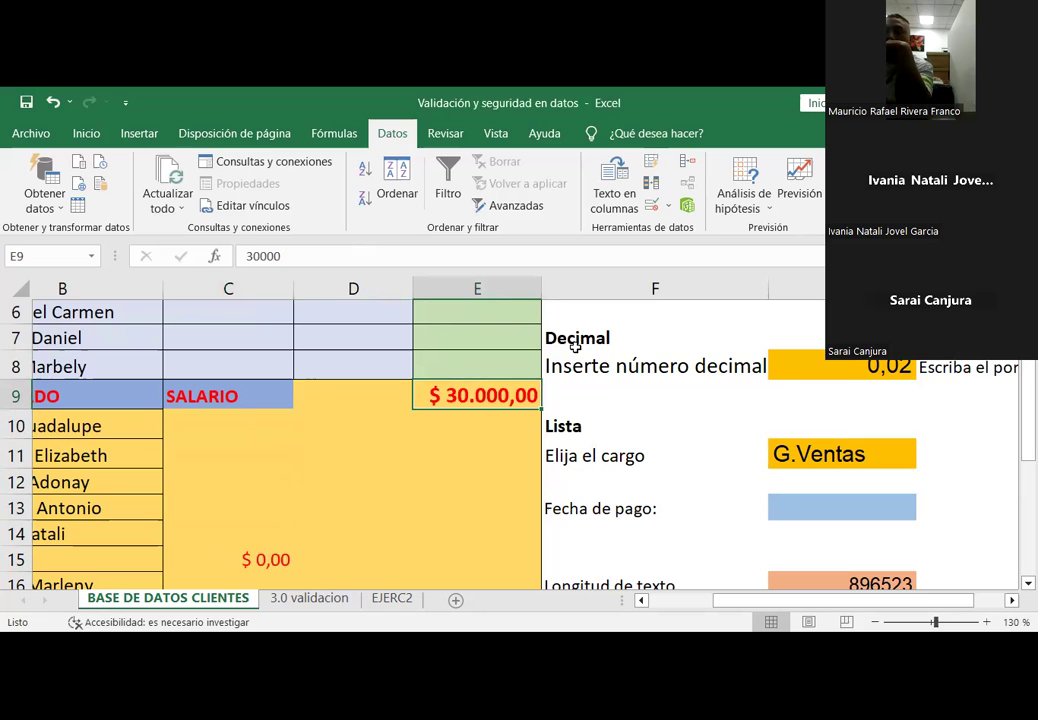
click(667, 206)
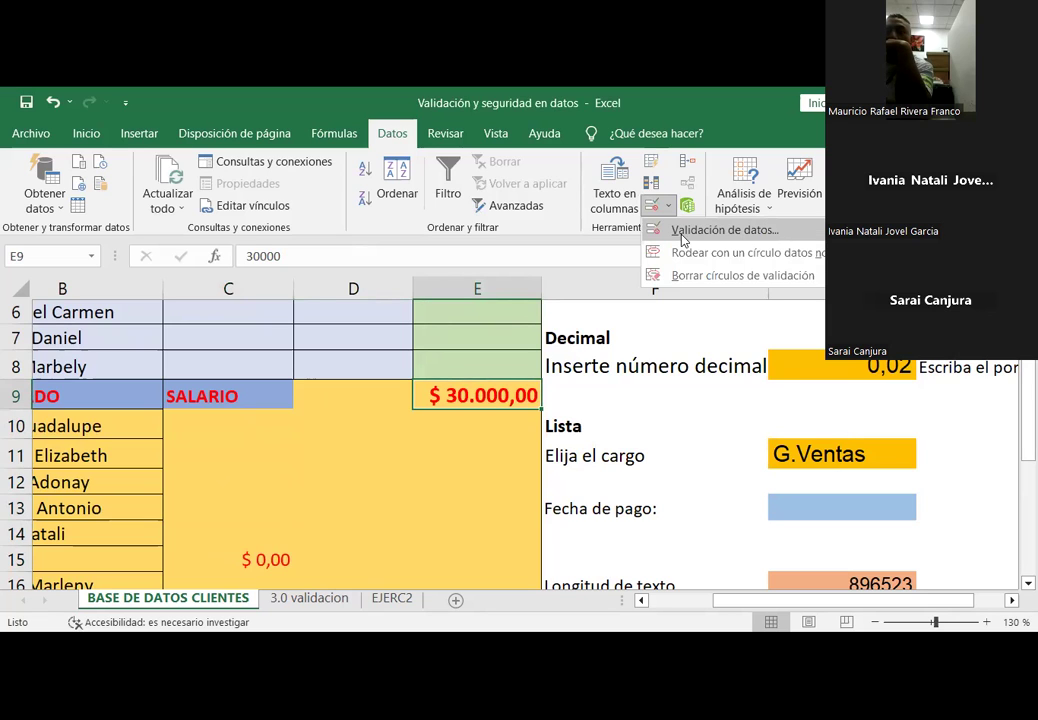
click(683, 238)
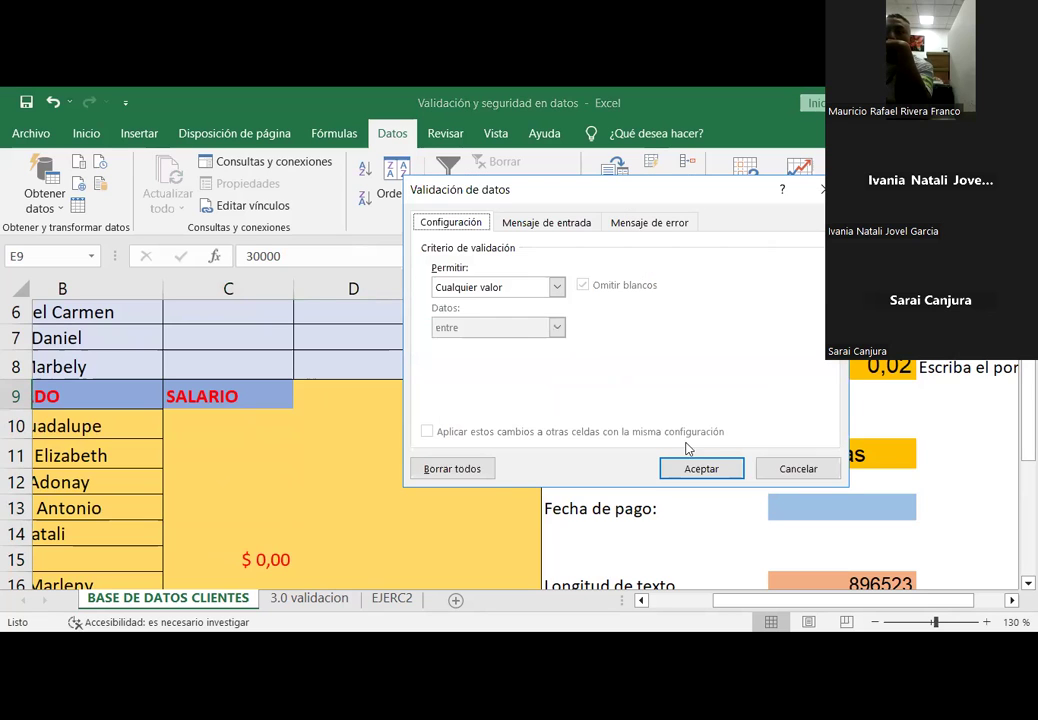
click(781, 471)
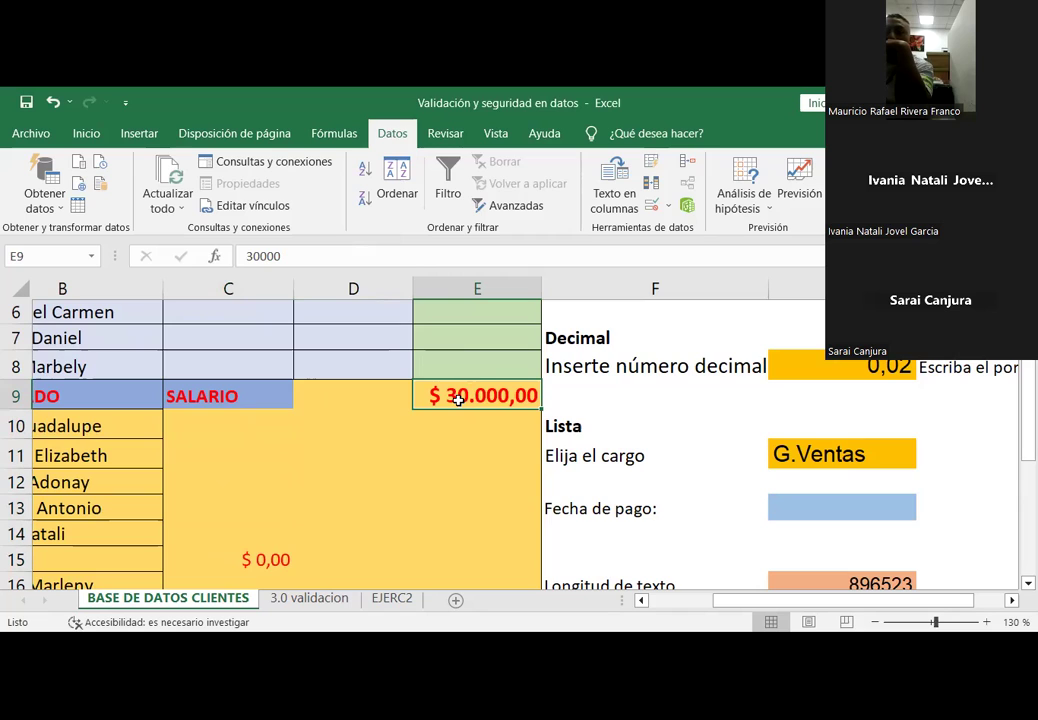
text(1)
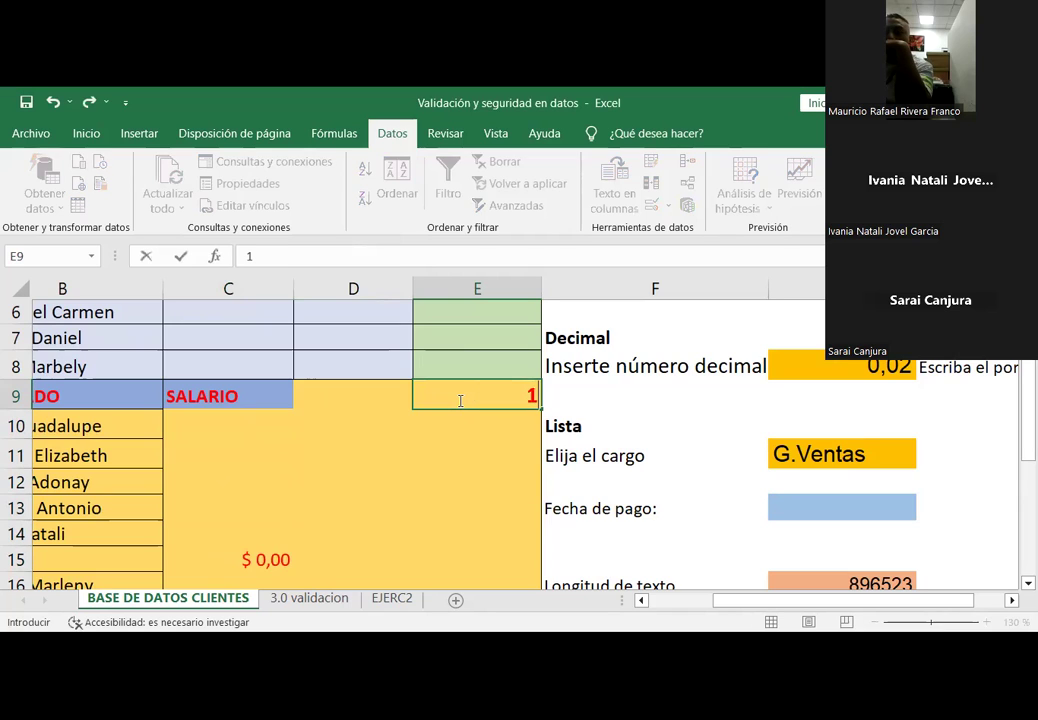
text(0.000)
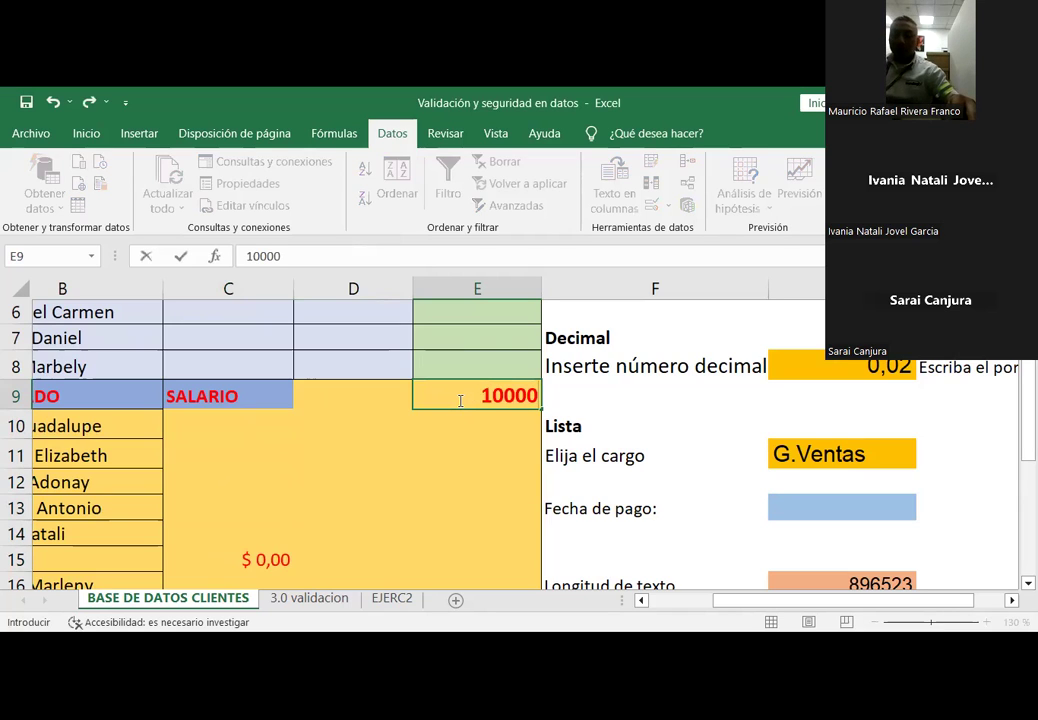
key(Return)
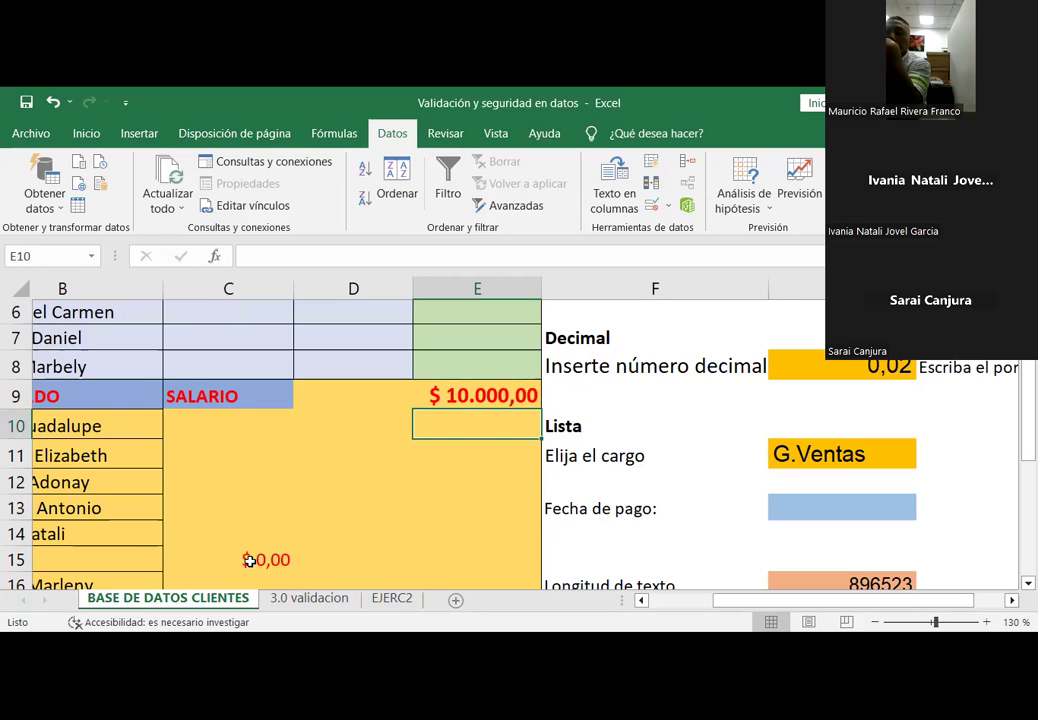
Step: Compare the data validation criteria of E9 and the salary total in C15, reviewing each cell twice
click(494, 396)
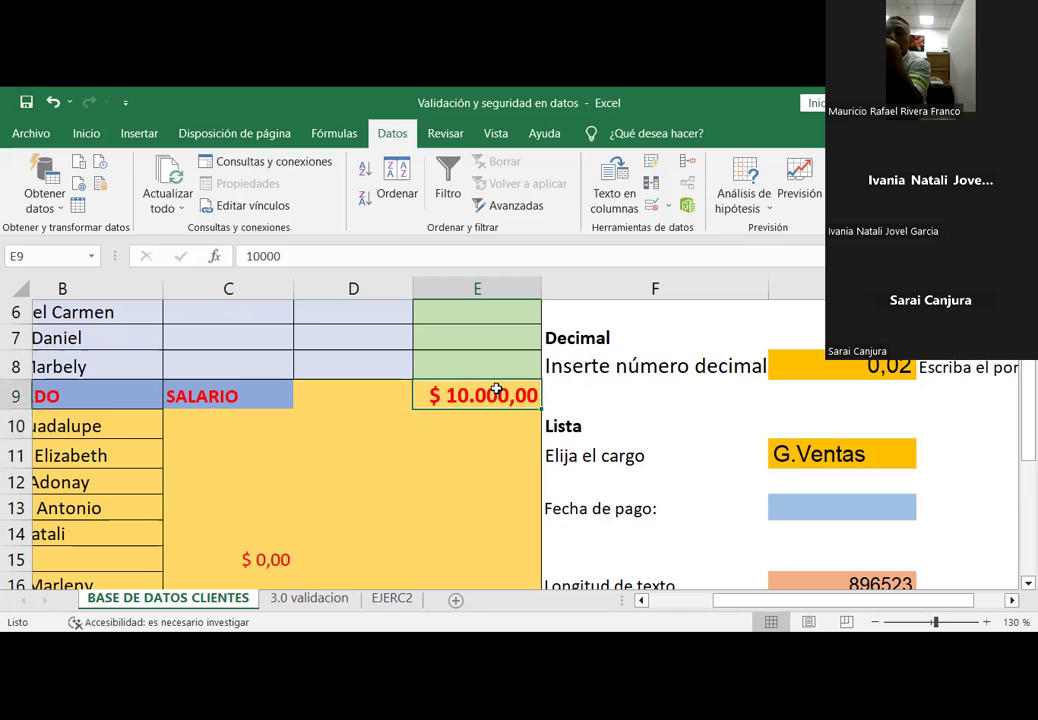
click(668, 206)
click(690, 229)
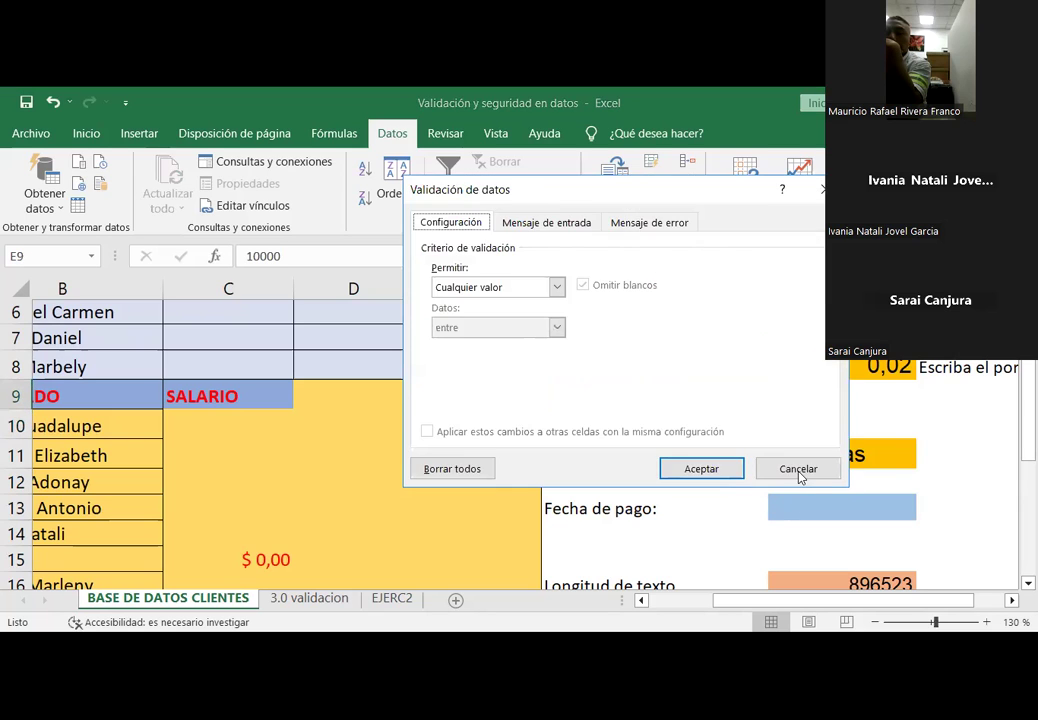
click(798, 469)
click(244, 559)
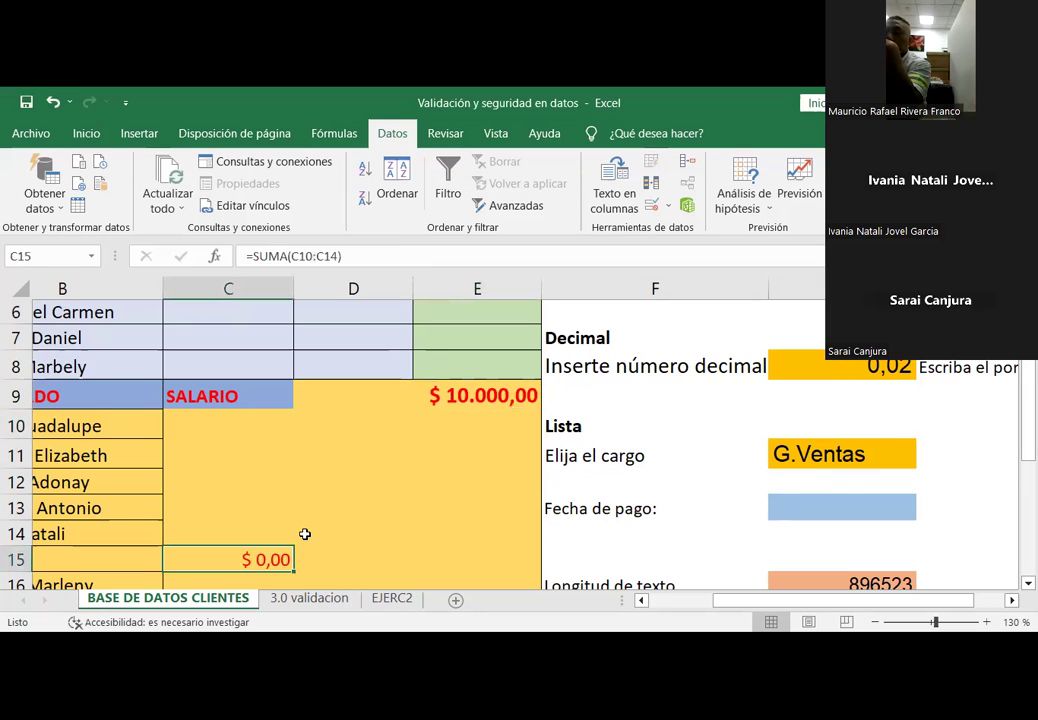
click(668, 206)
click(670, 238)
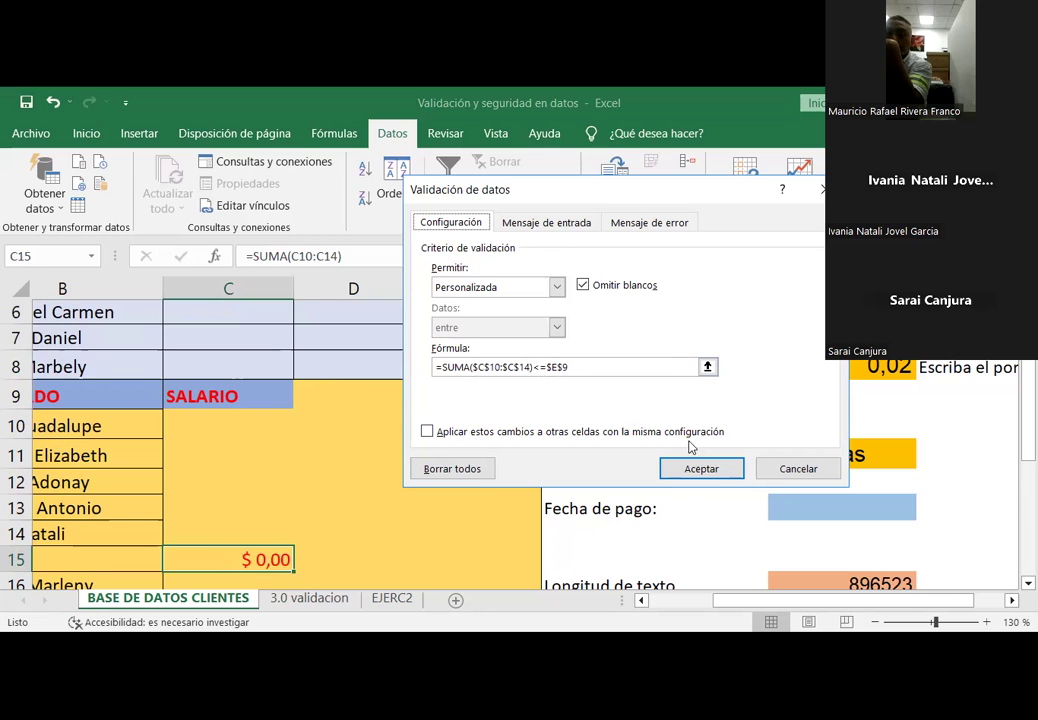
click(702, 470)
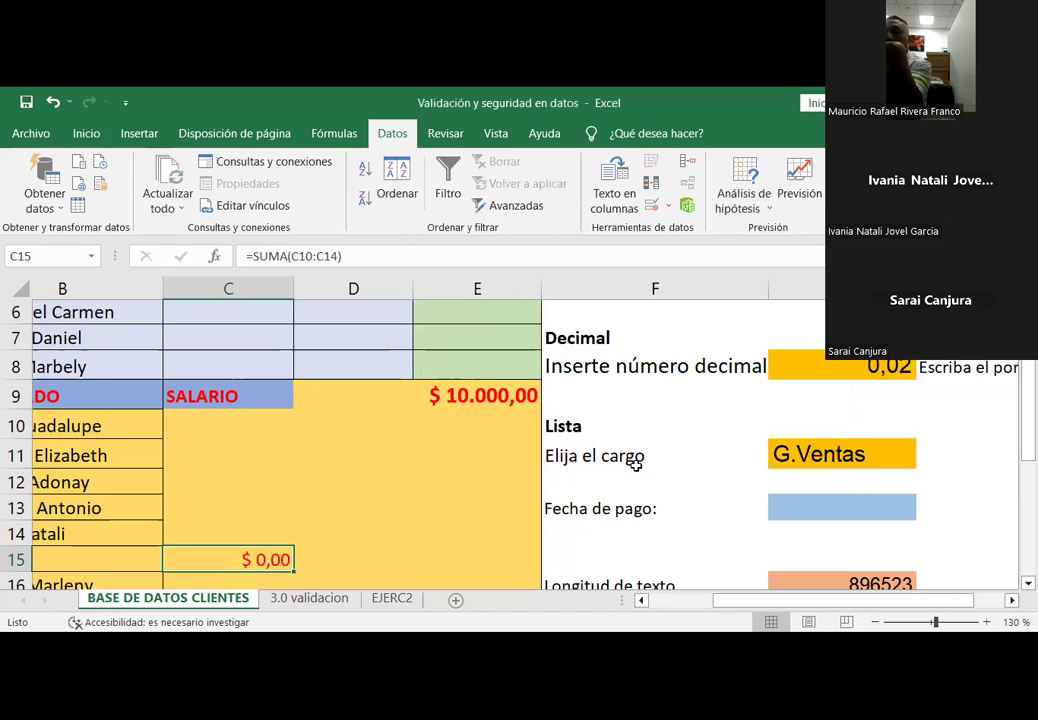
click(464, 397)
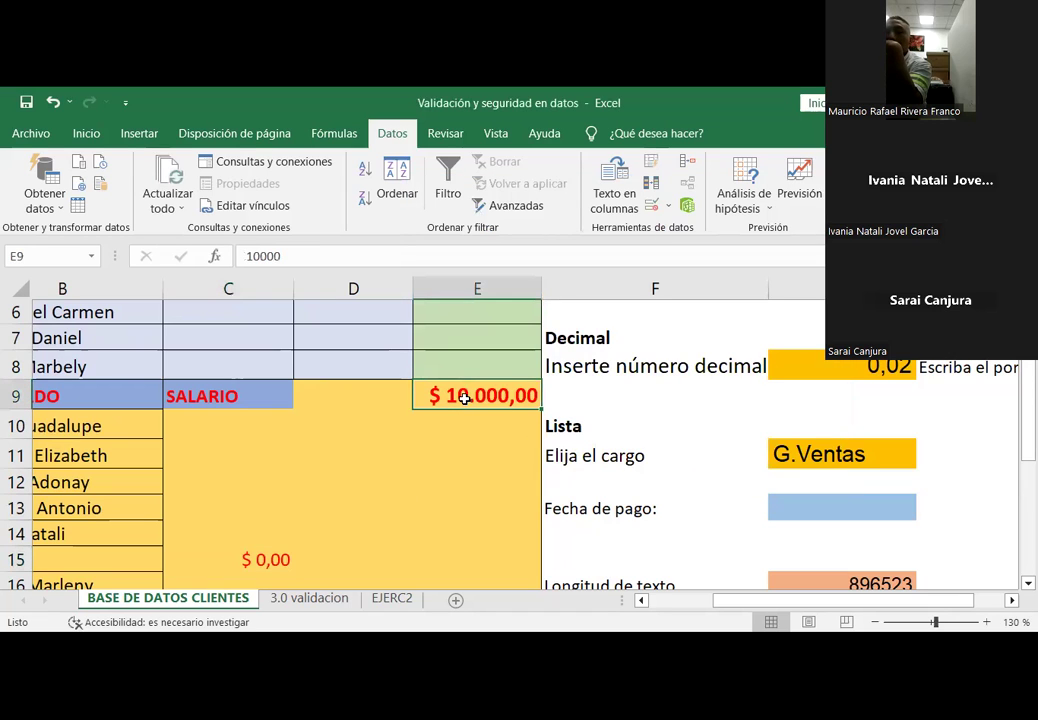
click(669, 207)
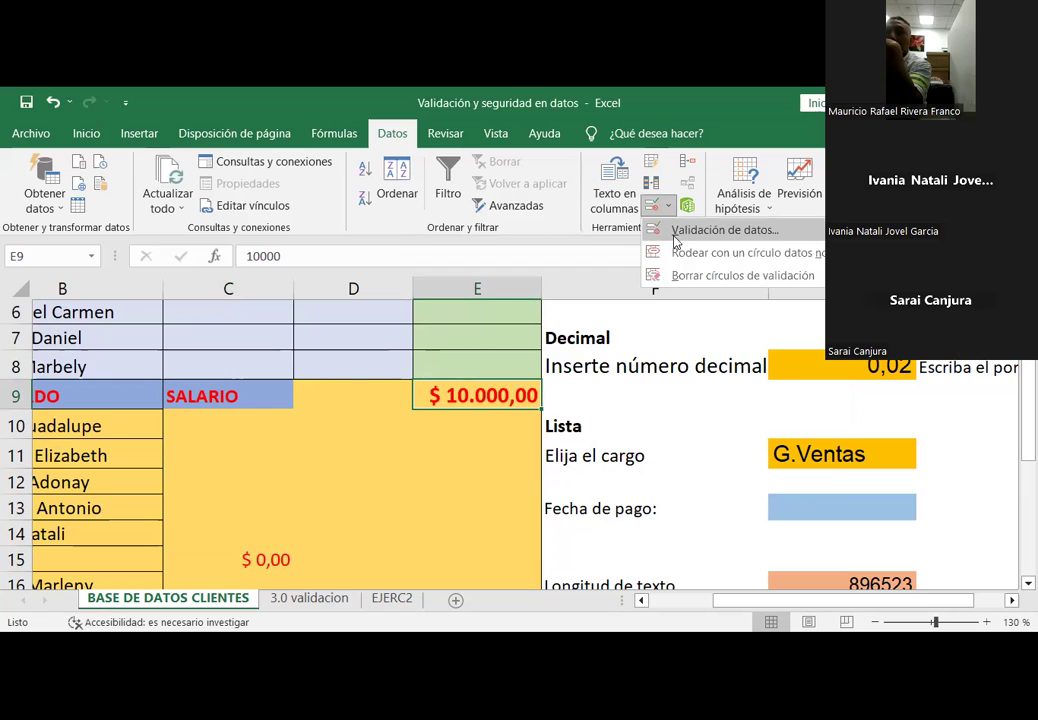
click(677, 238)
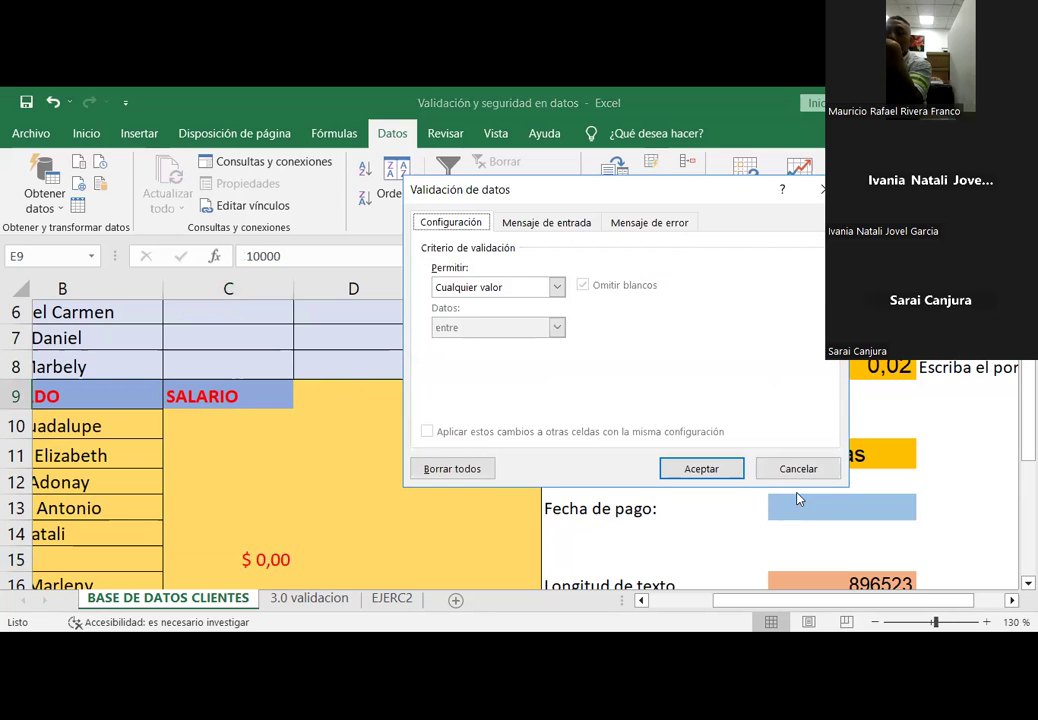
click(787, 467)
click(249, 559)
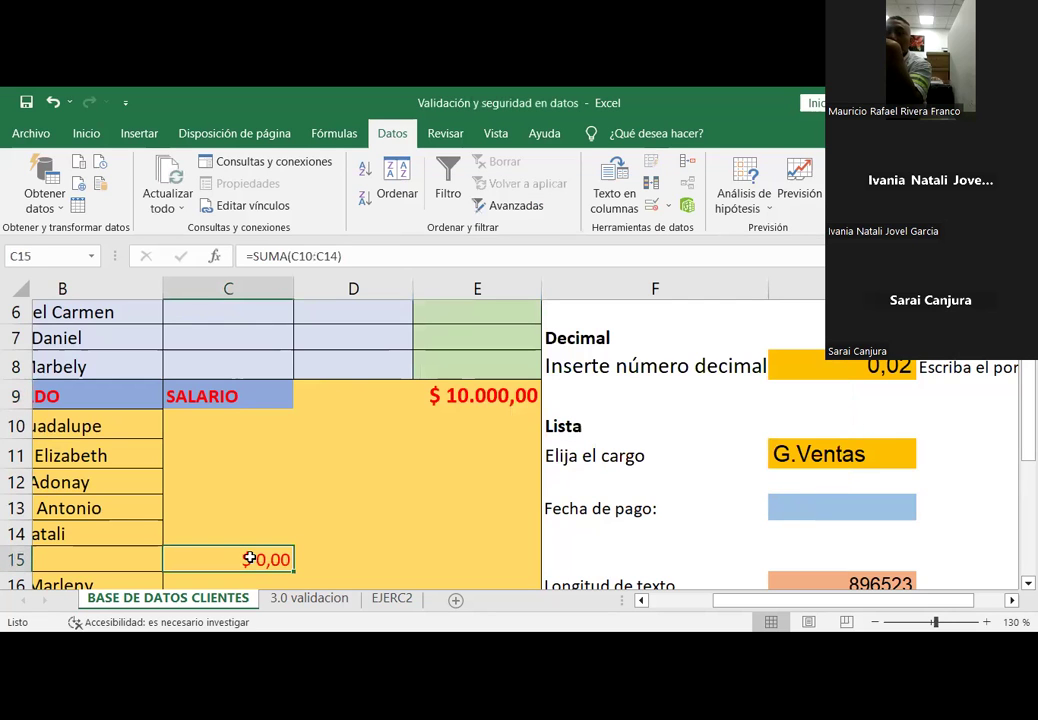
click(669, 206)
click(668, 235)
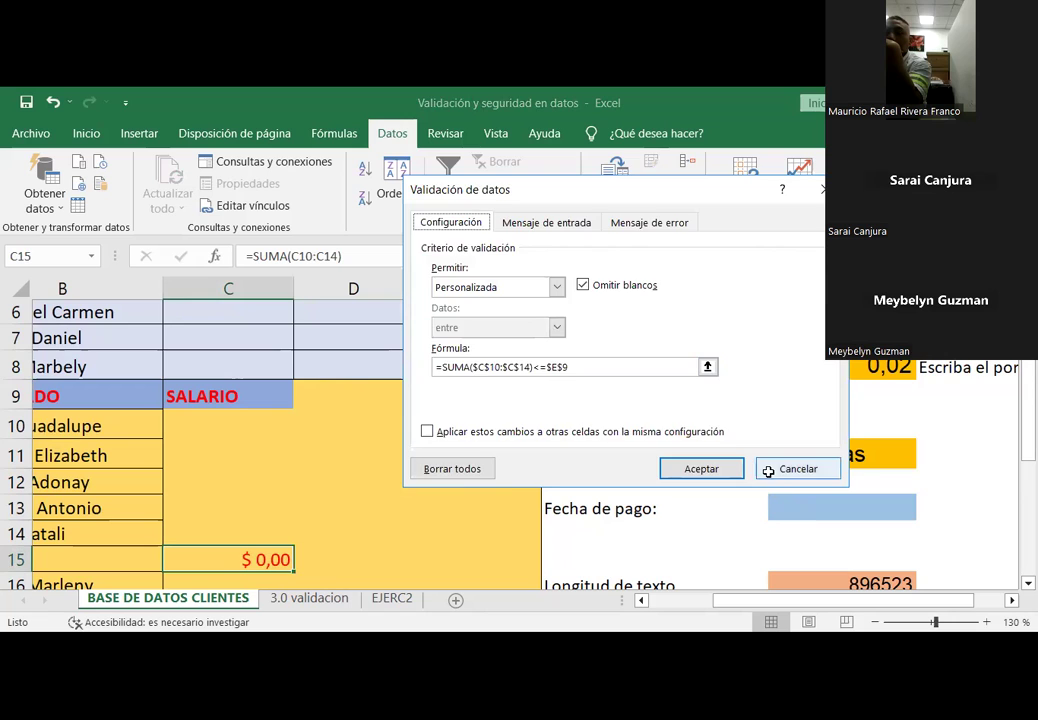
click(768, 471)
Step: Set the salary limit in E9 to 0 and return it to 10000
click(494, 397)
text(0)
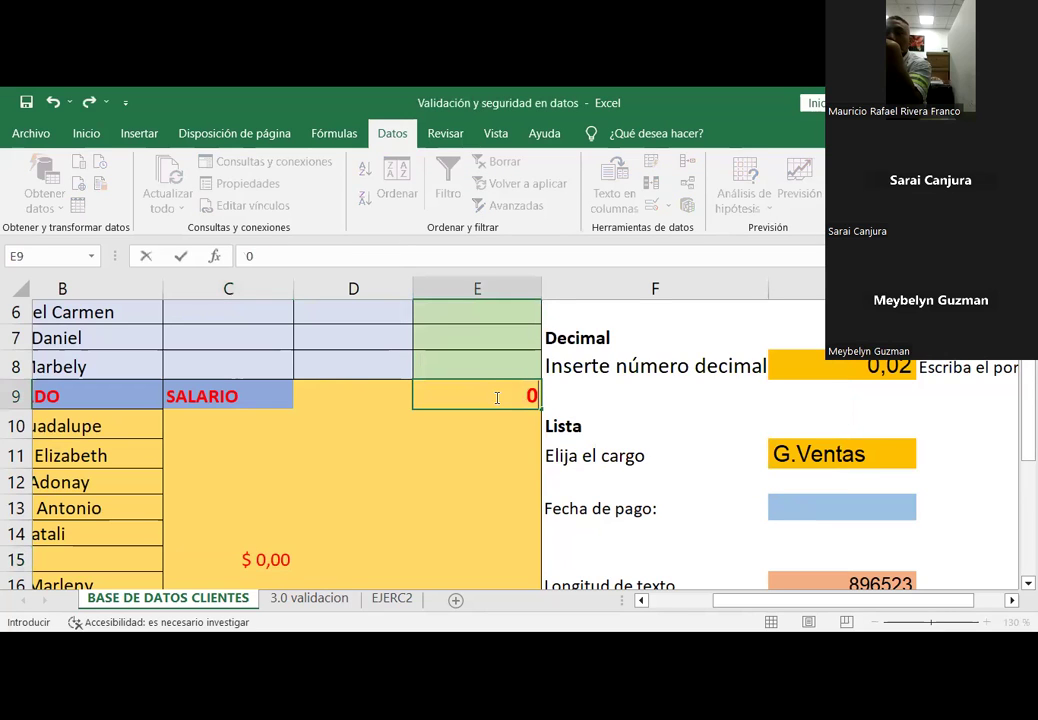
key(Return)
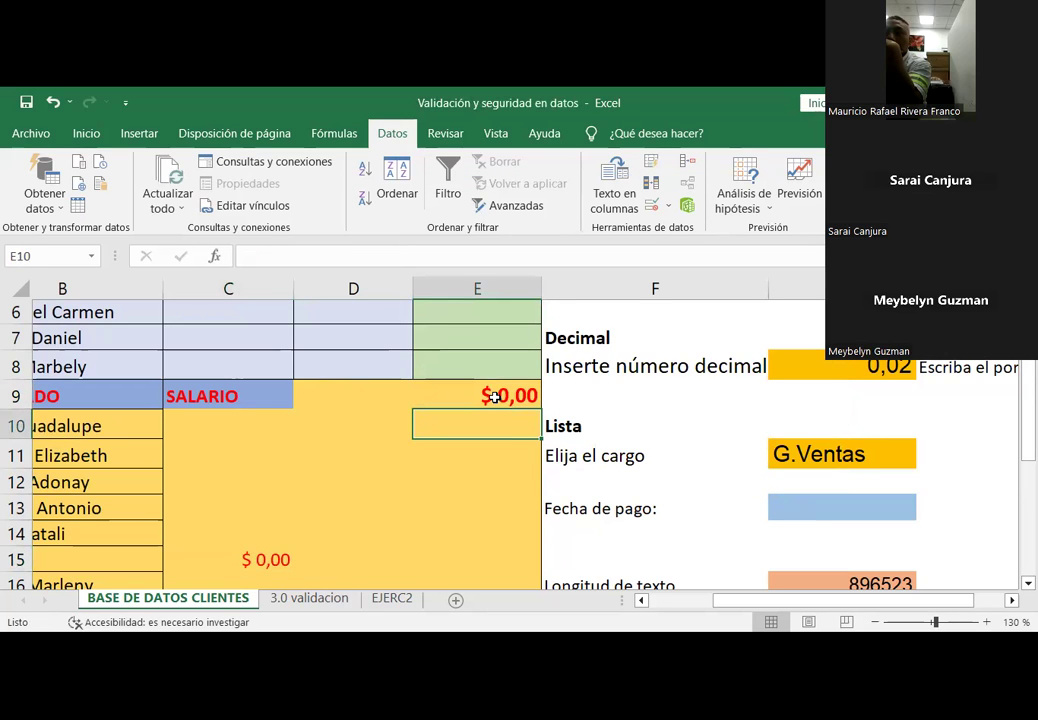
click(503, 396)
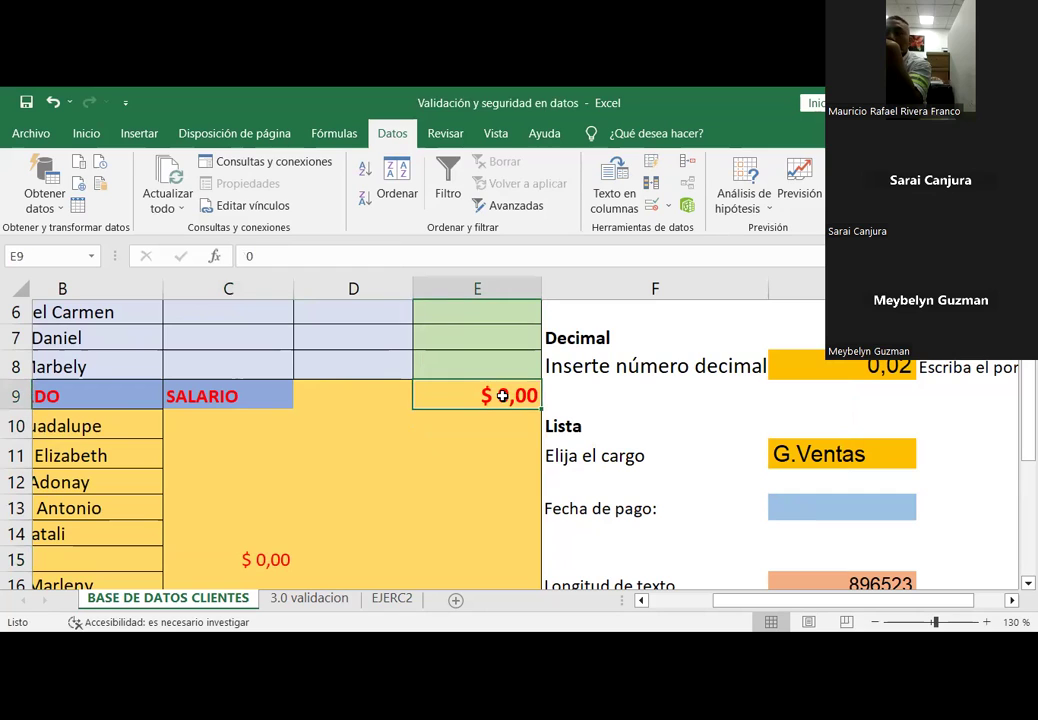
text(10000)
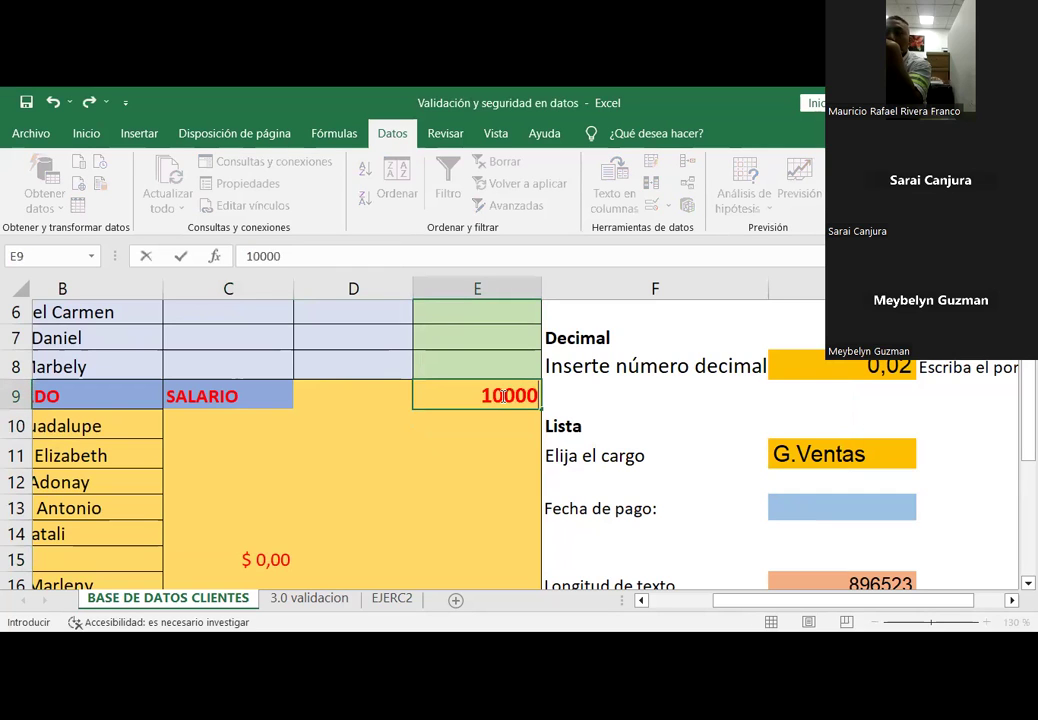
key(Return)
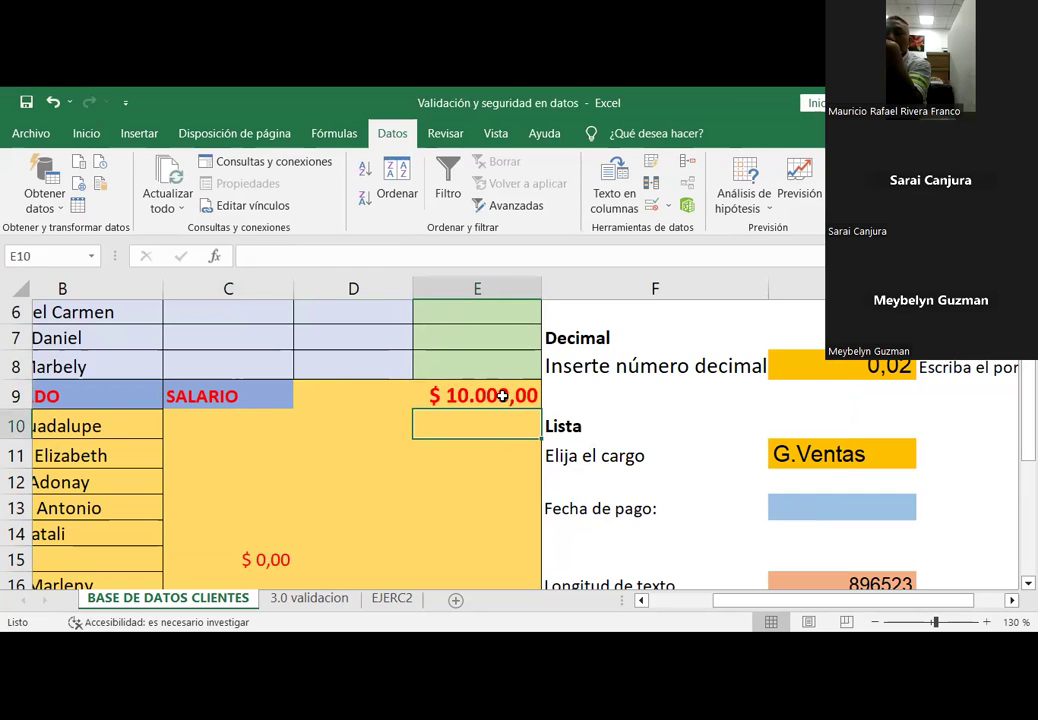
Step: Enter a salary of 1025 for the first employee in C10
click(227, 431)
drag(751, 606, 676, 607)
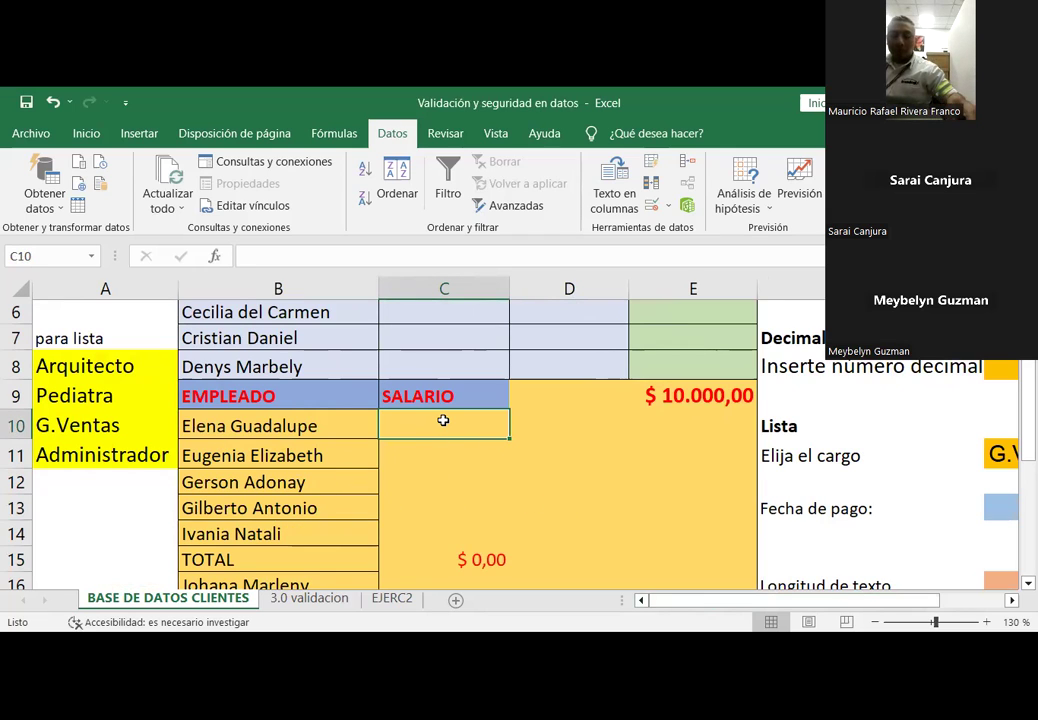
click(713, 397)
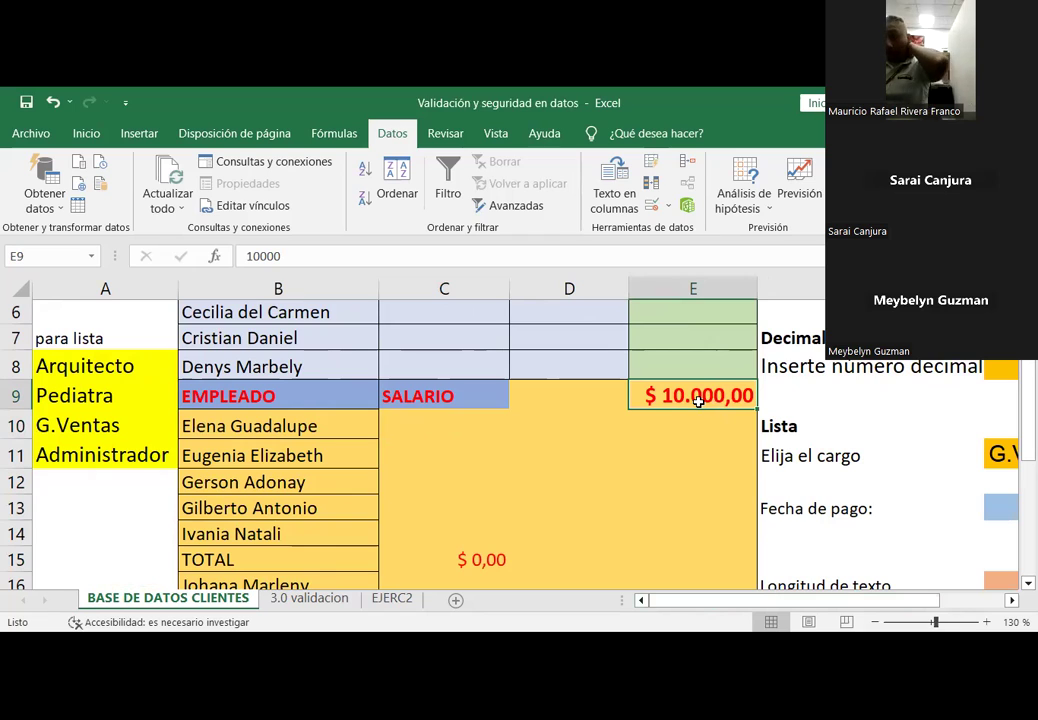
click(428, 424)
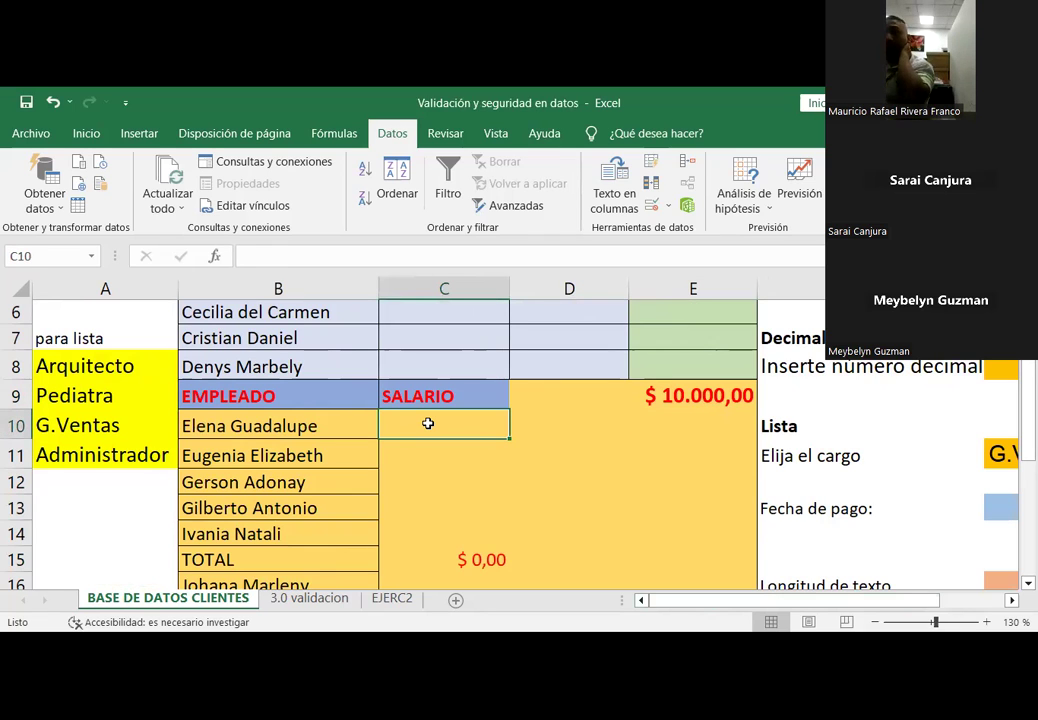
text(1025)
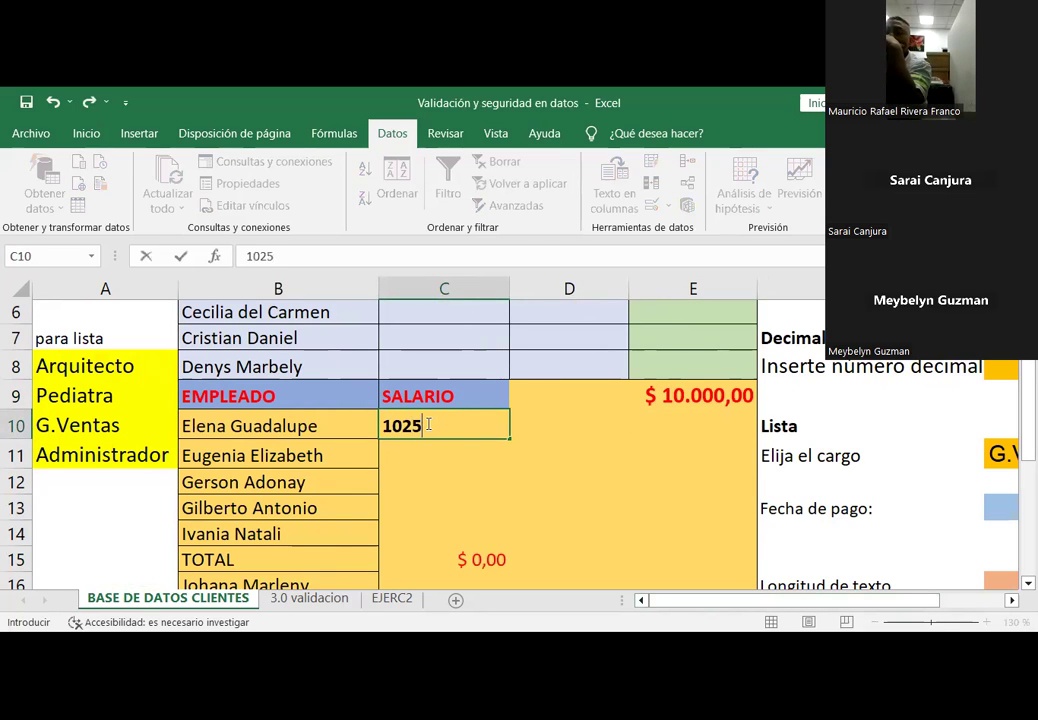
key(Return)
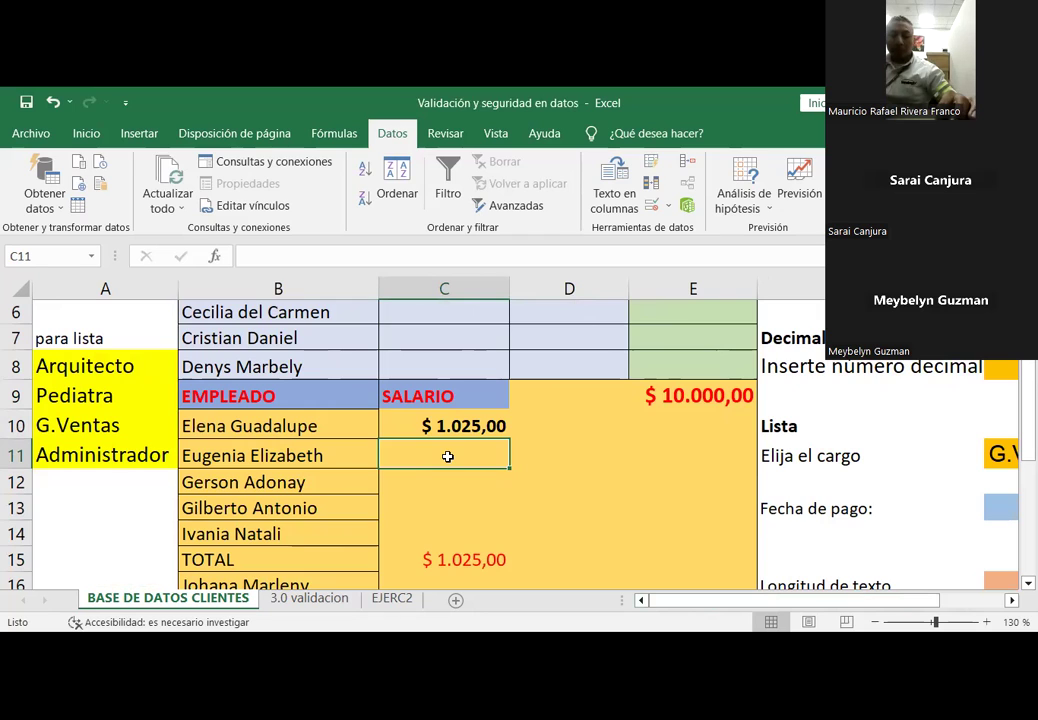
Step: Enter the salaries 3000, 500, 533 and 500 for the remaining employees in C11 through C14
text(3)
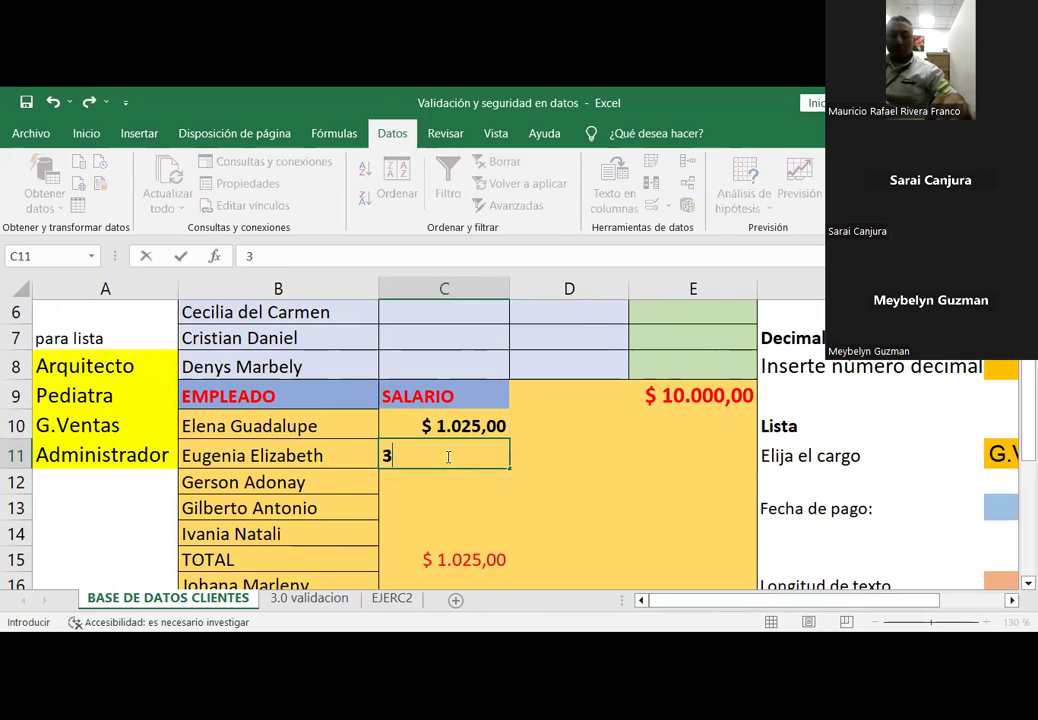
text(.0000)
key(Return)
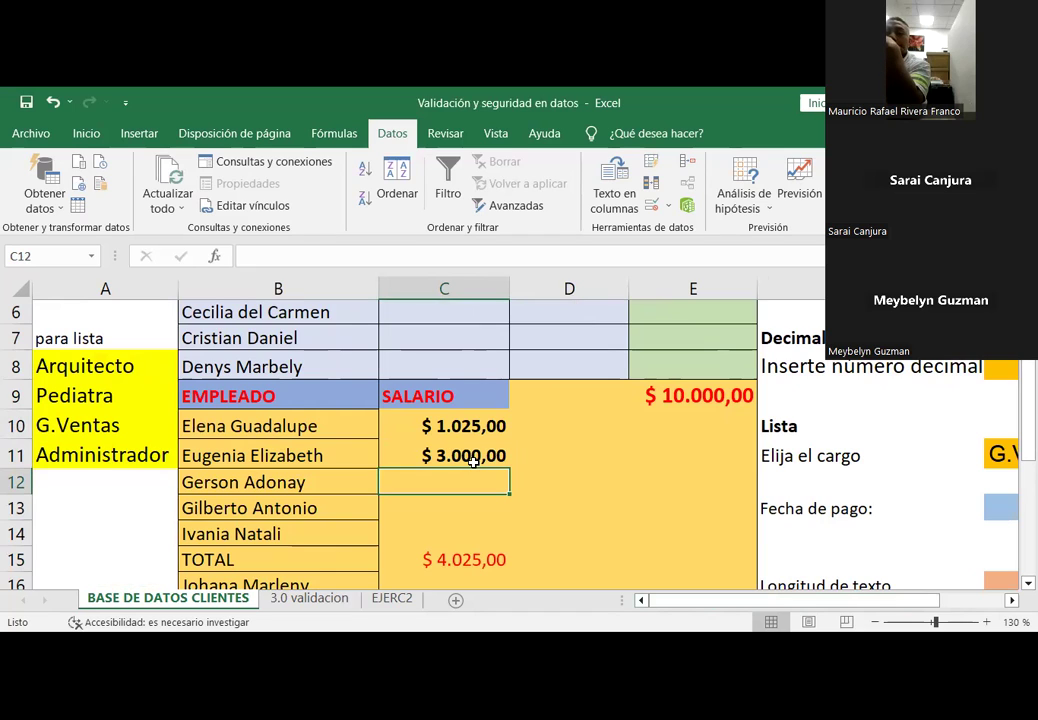
text(5000)
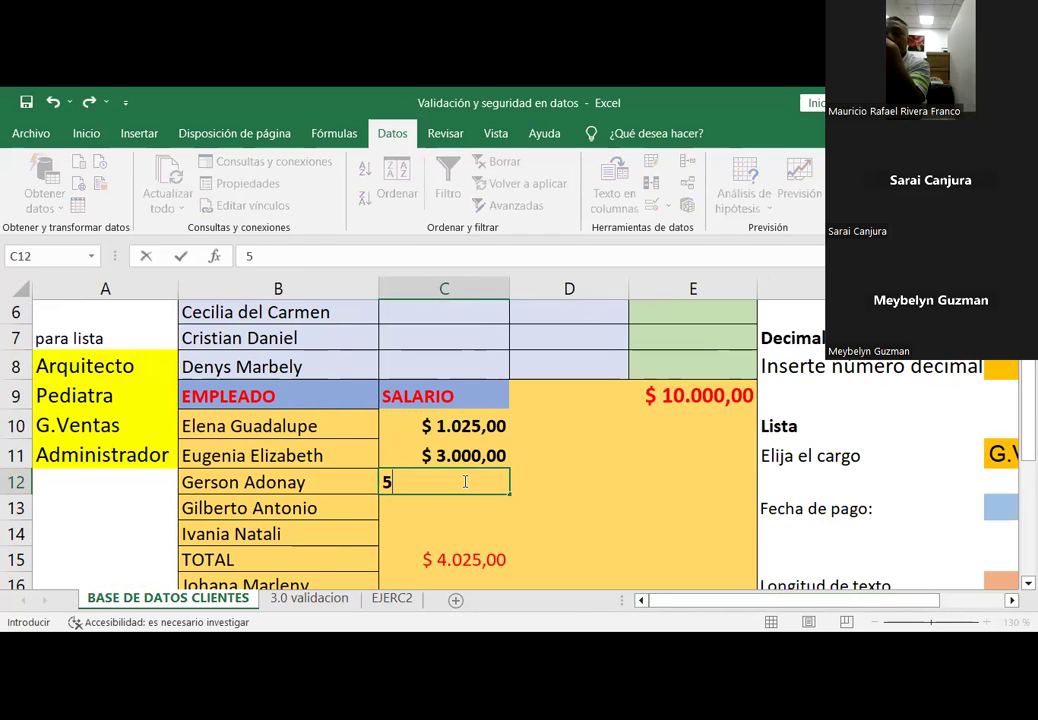
key(BackSpace)
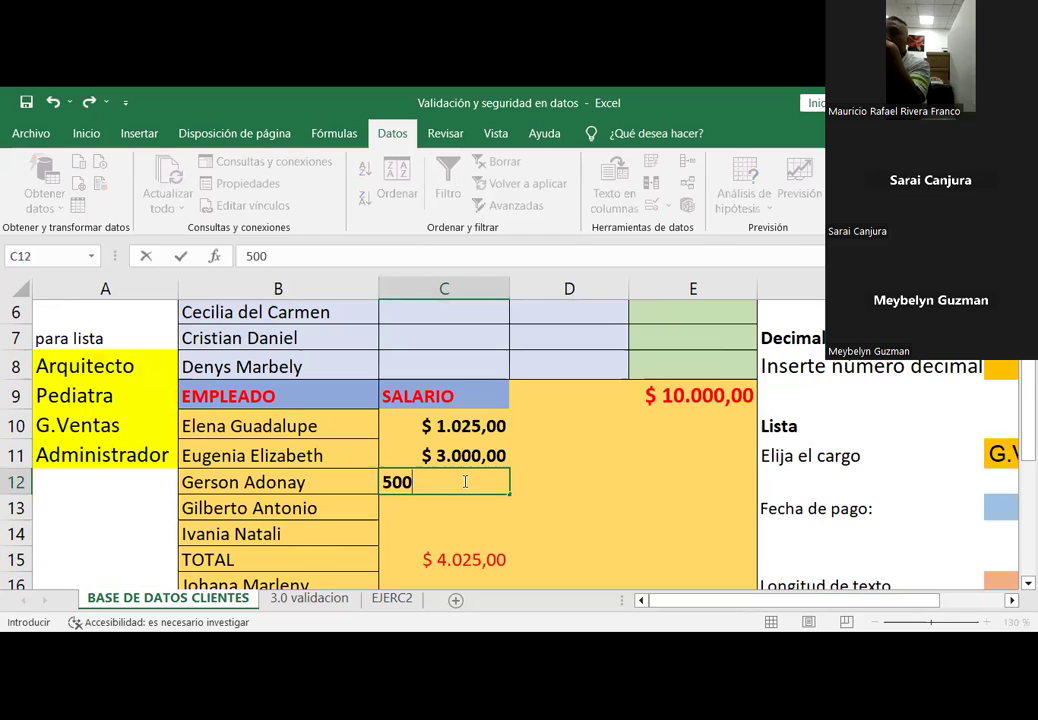
key(Return)
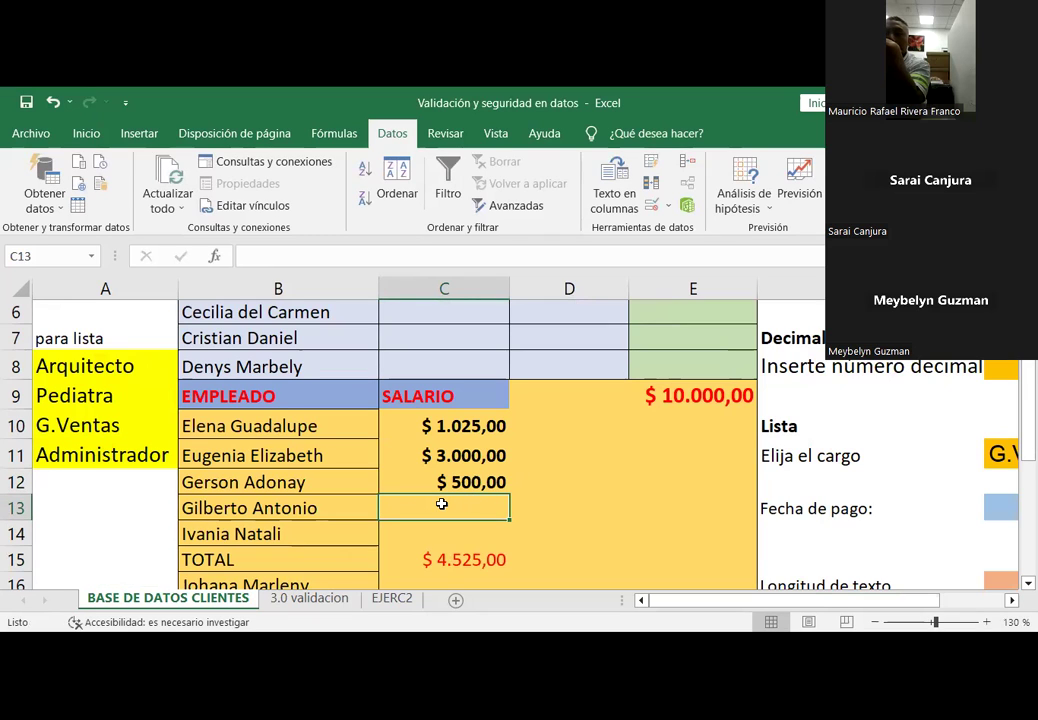
text(5330)
key(BackSpace)
key(Return)
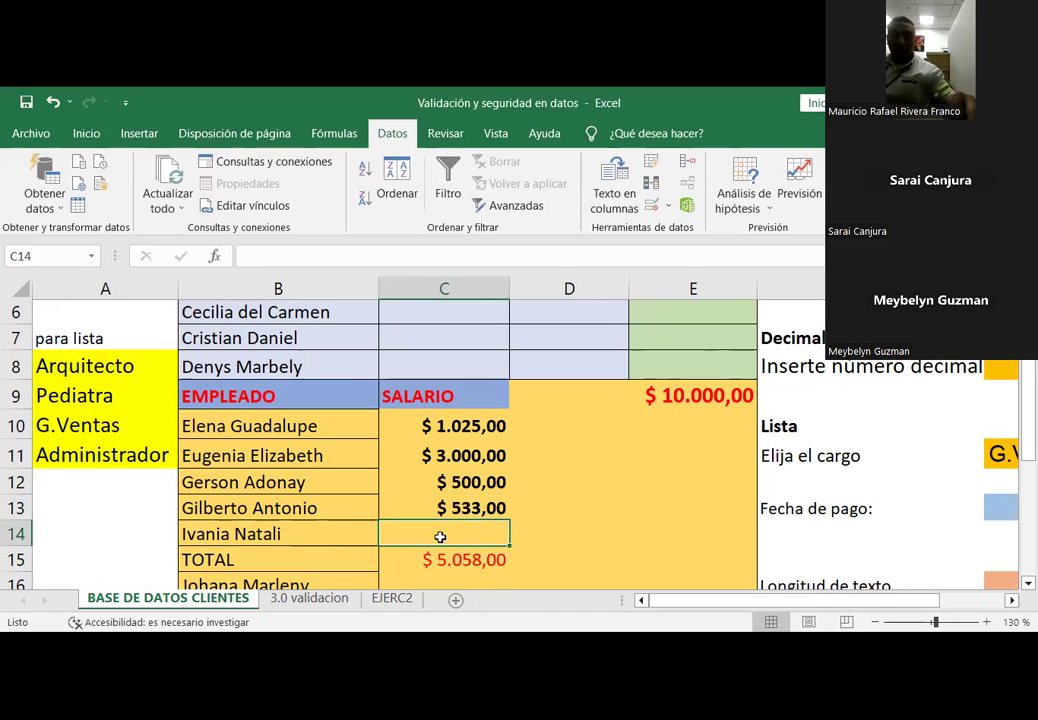
text(500)
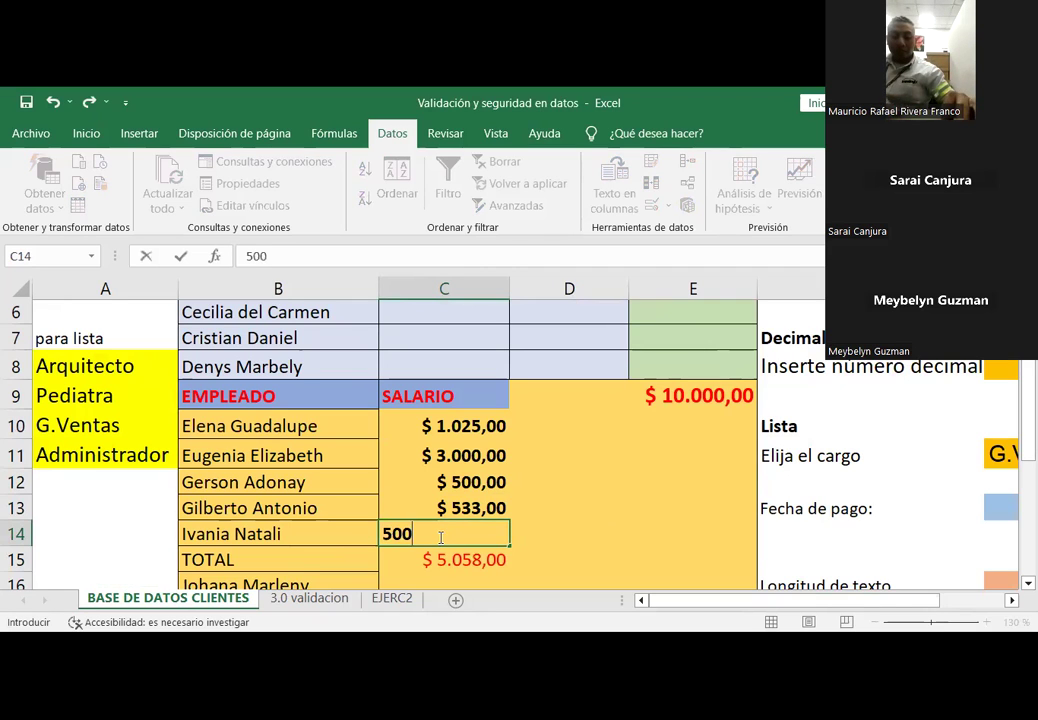
key(Return)
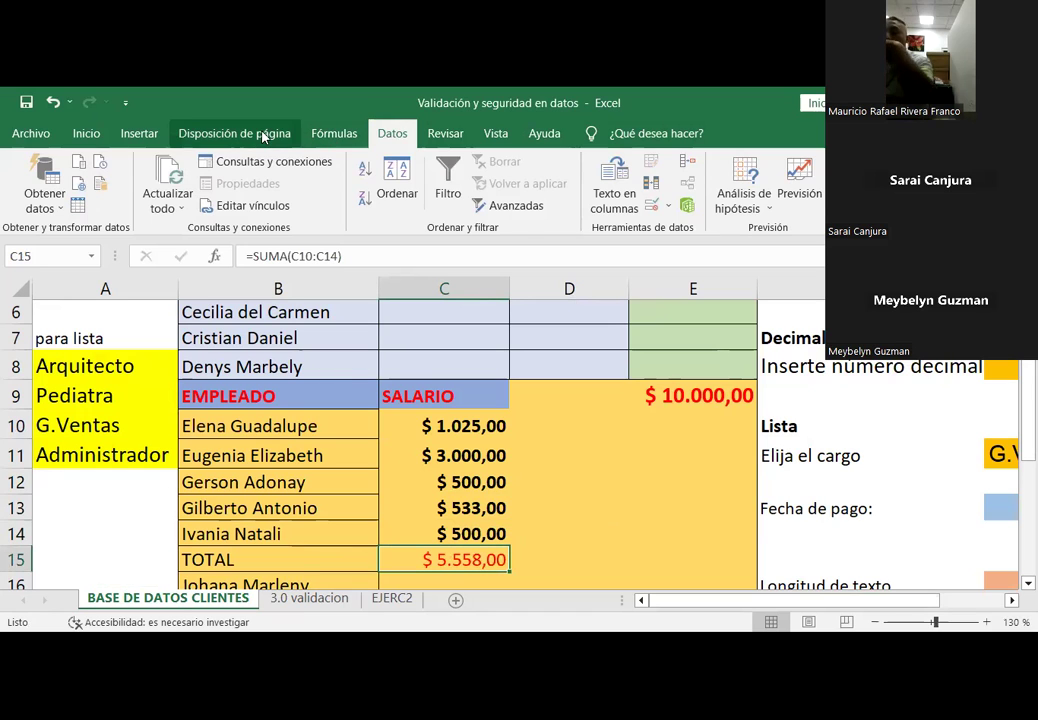
Step: Trace the precedents of the salary total in C15
click(268, 133)
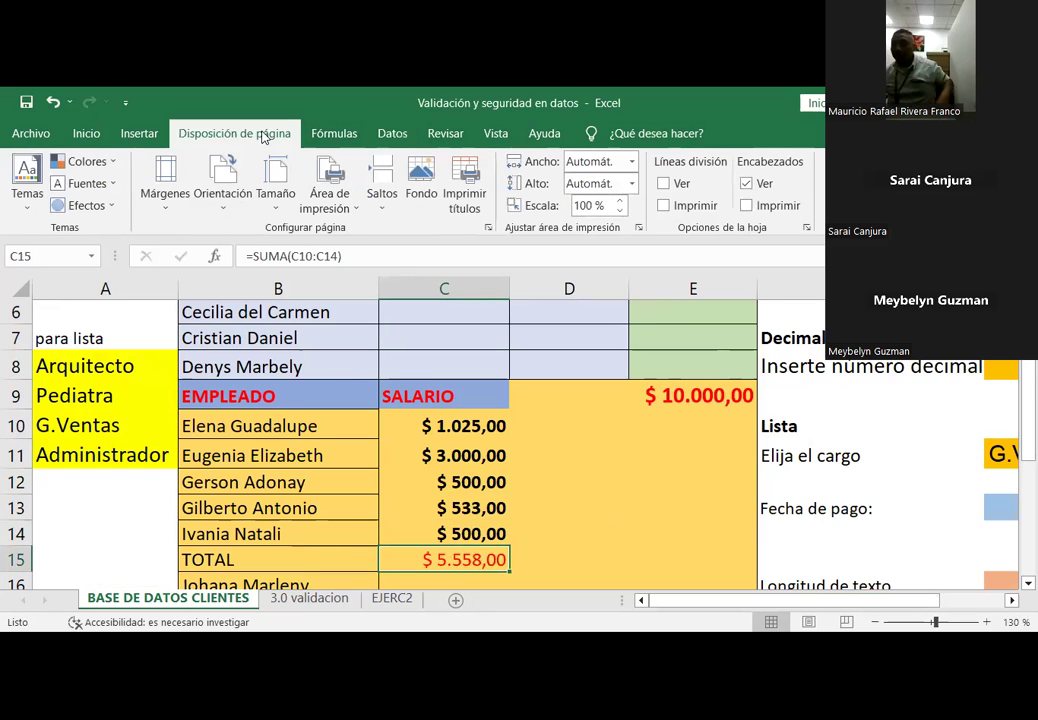
click(443, 133)
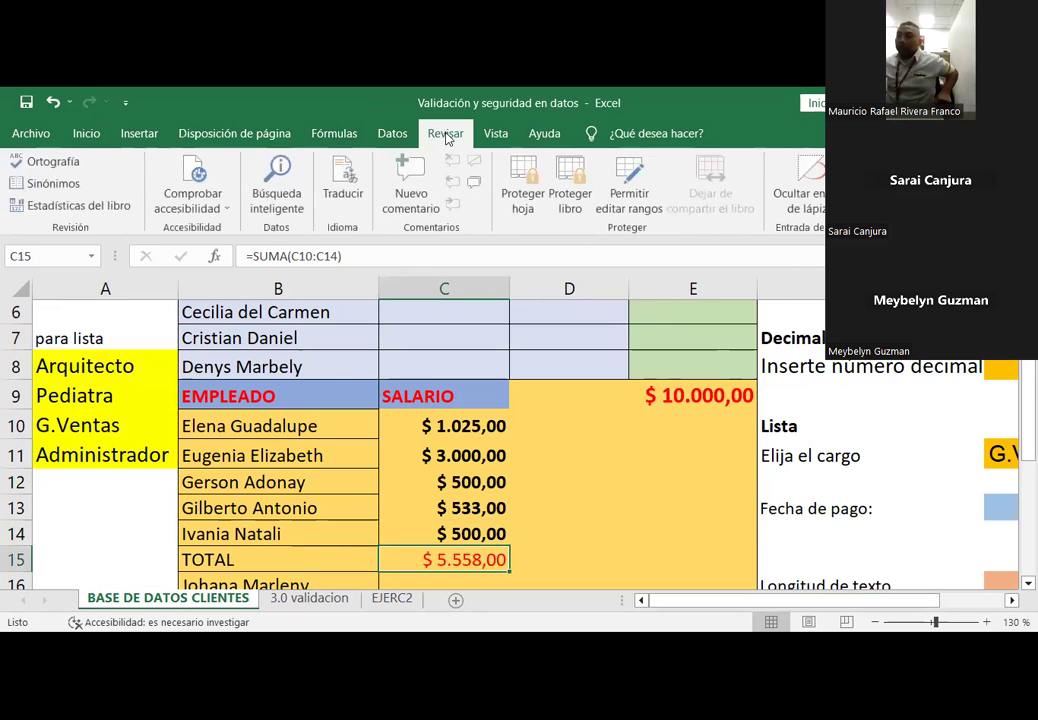
click(496, 133)
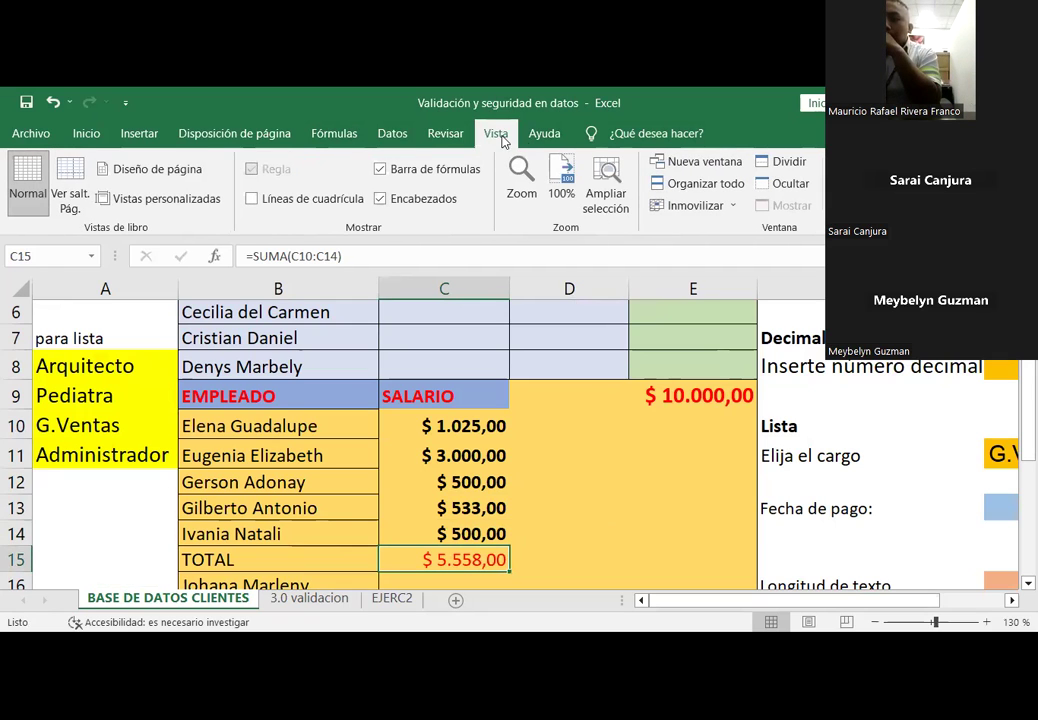
click(390, 134)
click(445, 135)
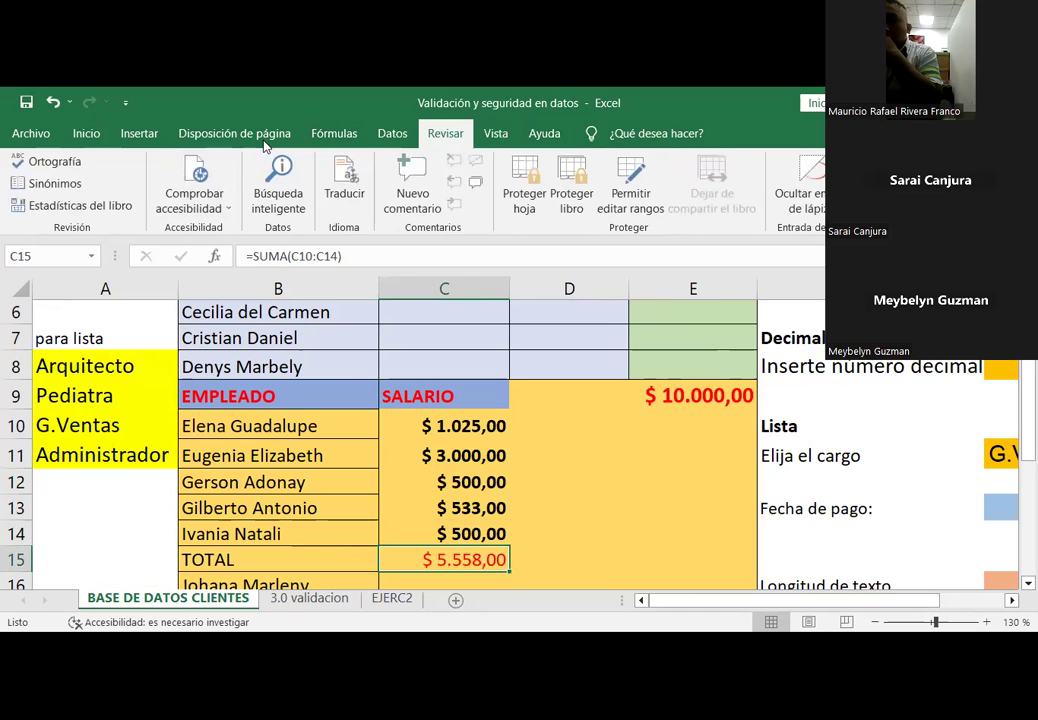
click(332, 133)
click(620, 163)
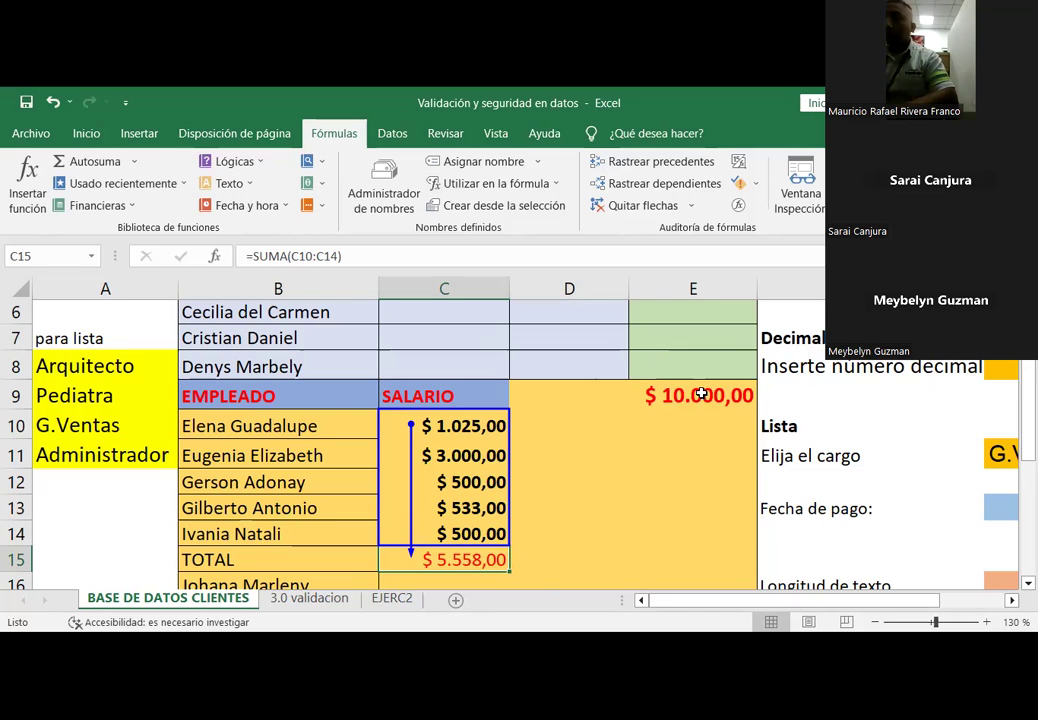
Step: Try to trace the precedents and the dependents of the salary limit in E9
click(672, 398)
click(632, 170)
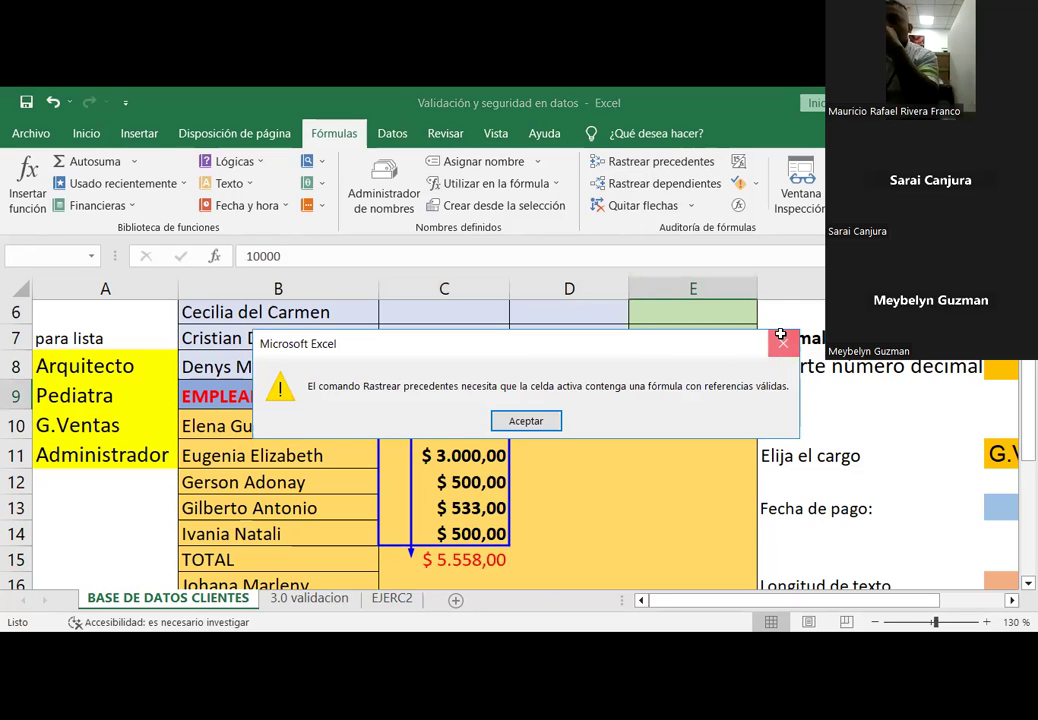
click(783, 347)
click(665, 183)
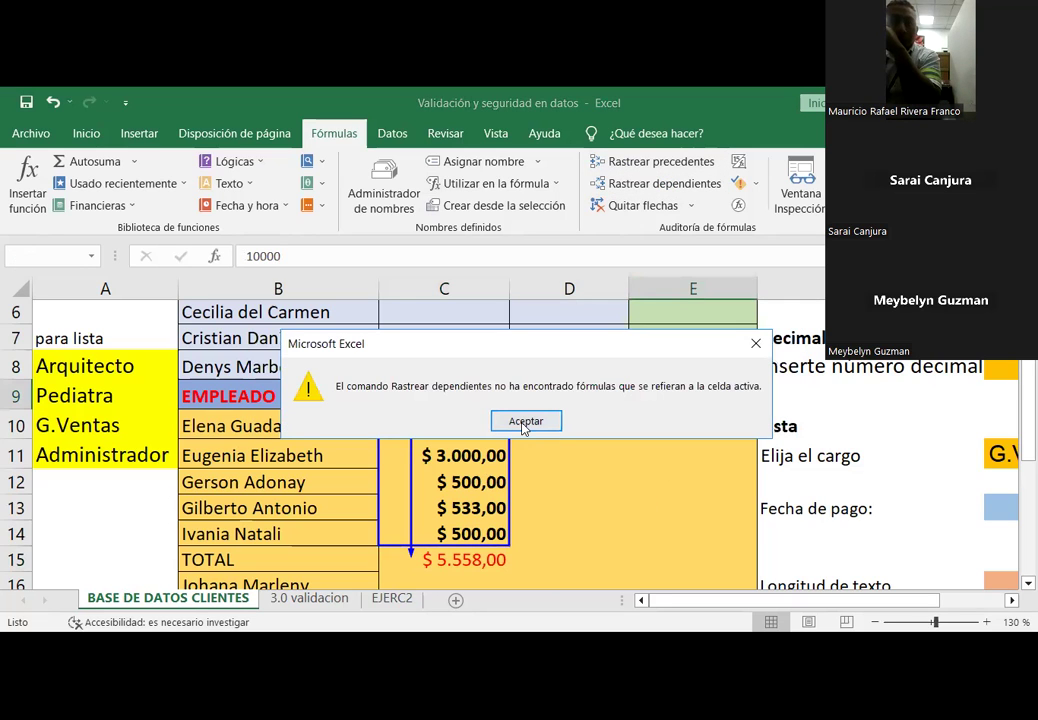
click(524, 422)
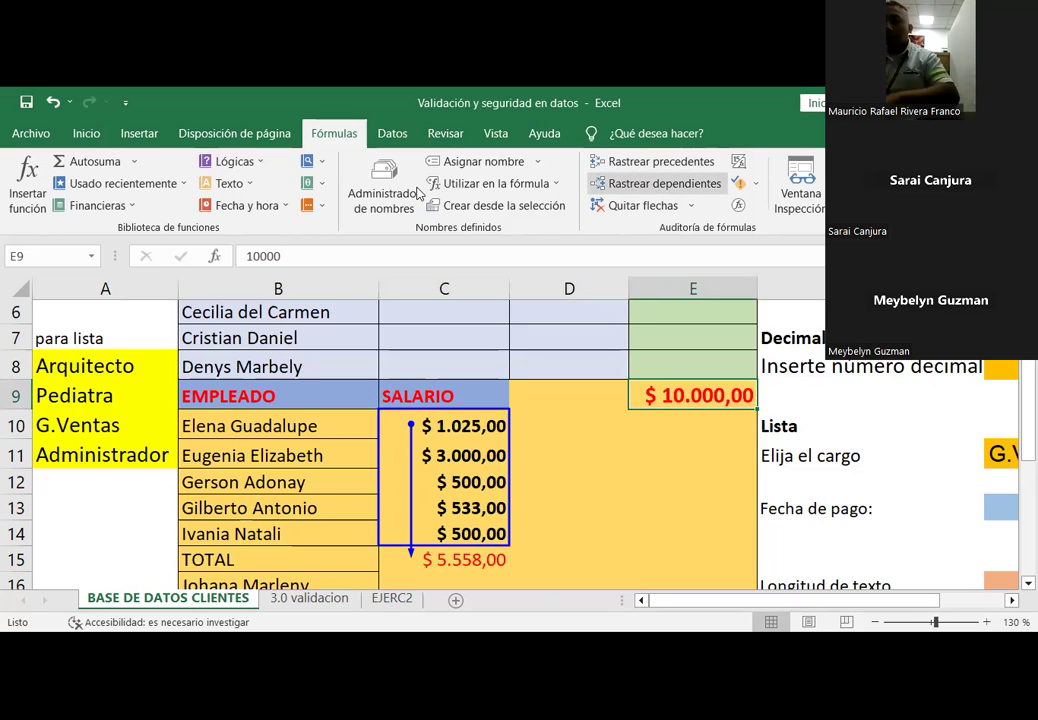
Step: Remove the trace arrows from the sheet and retry tracing the precedents of E9
click(645, 212)
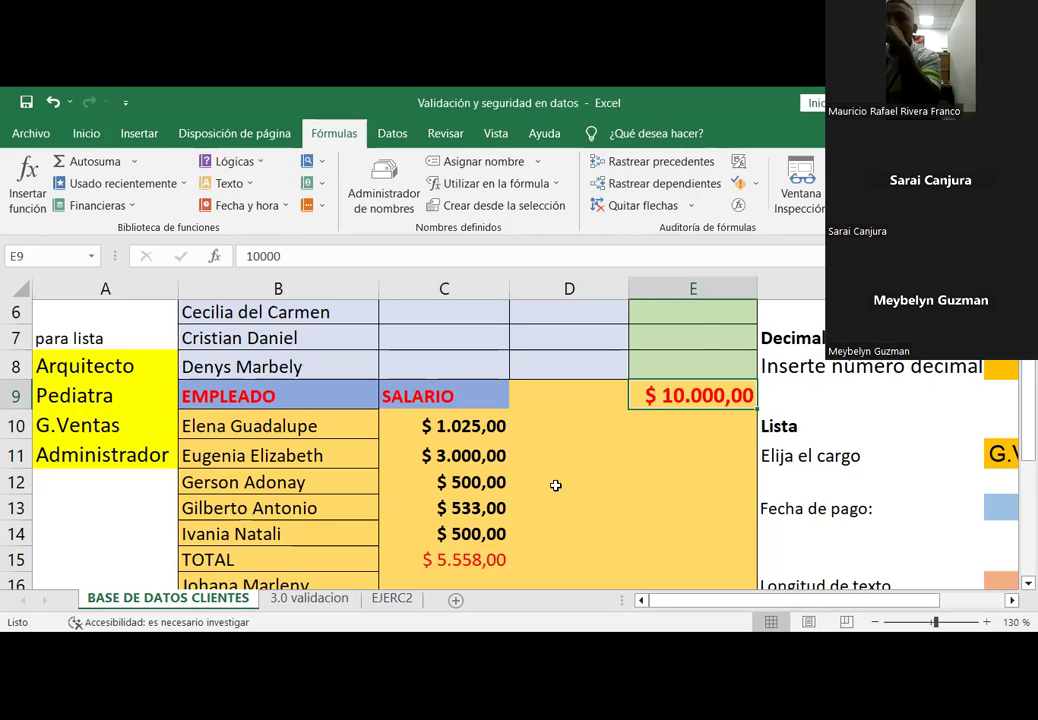
click(665, 162)
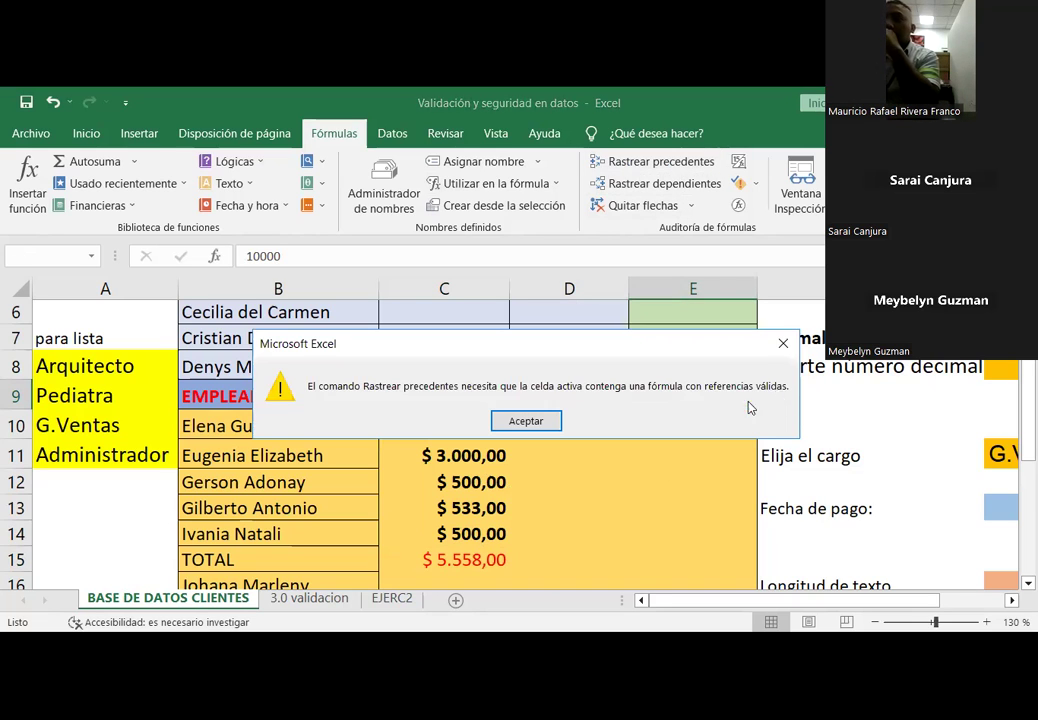
click(783, 345)
click(619, 500)
click(440, 563)
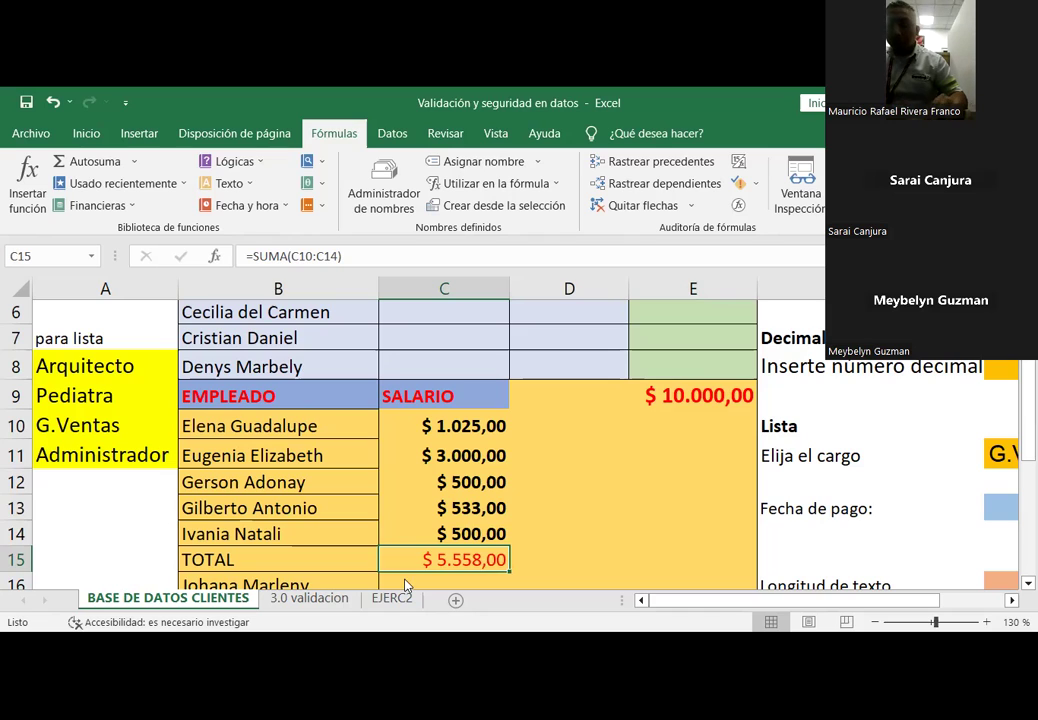
click(428, 425)
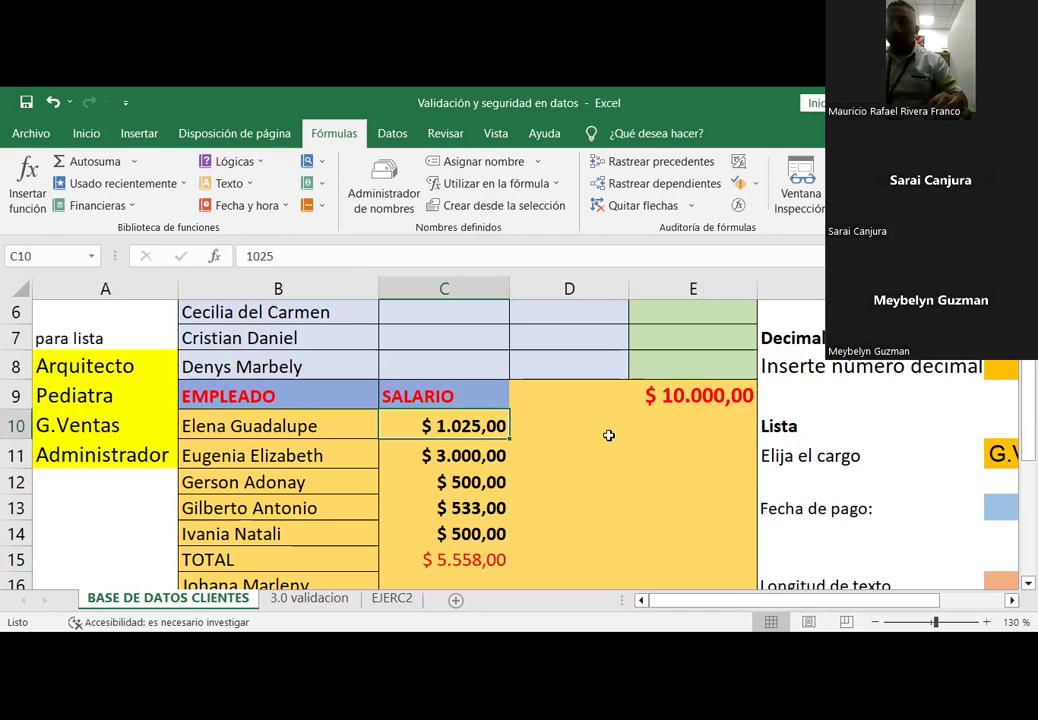
click(470, 557)
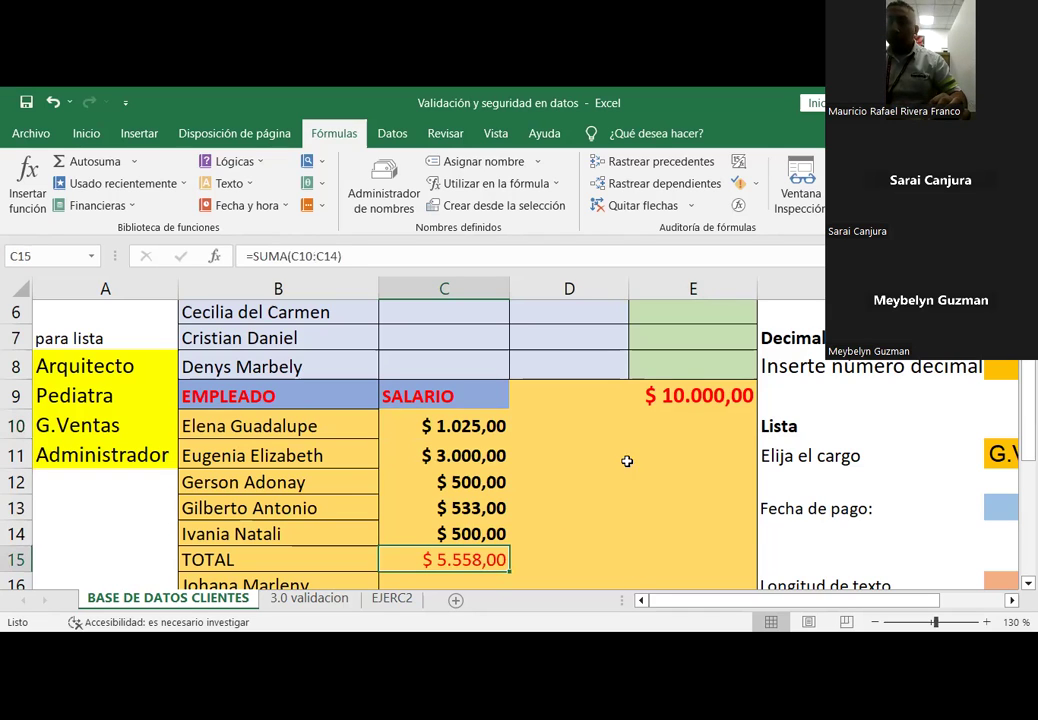
click(699, 397)
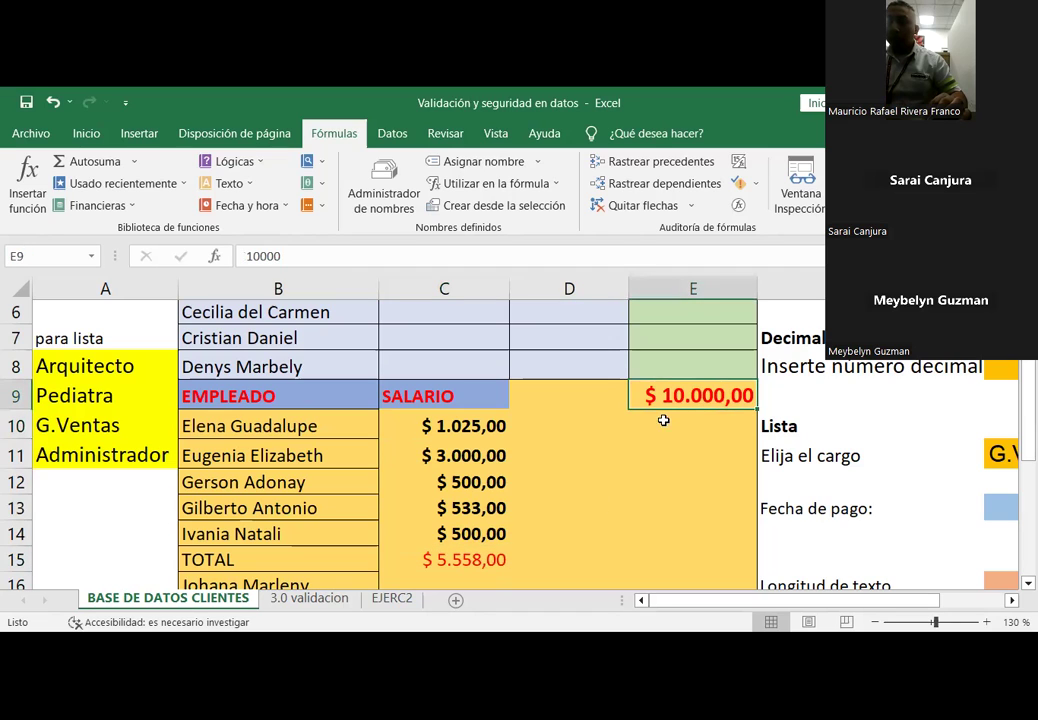
Step: Clear the salaries in C11 through C14, keeping only the one in C10
click(452, 454)
key(Delete)
key(Down)
key(Down)
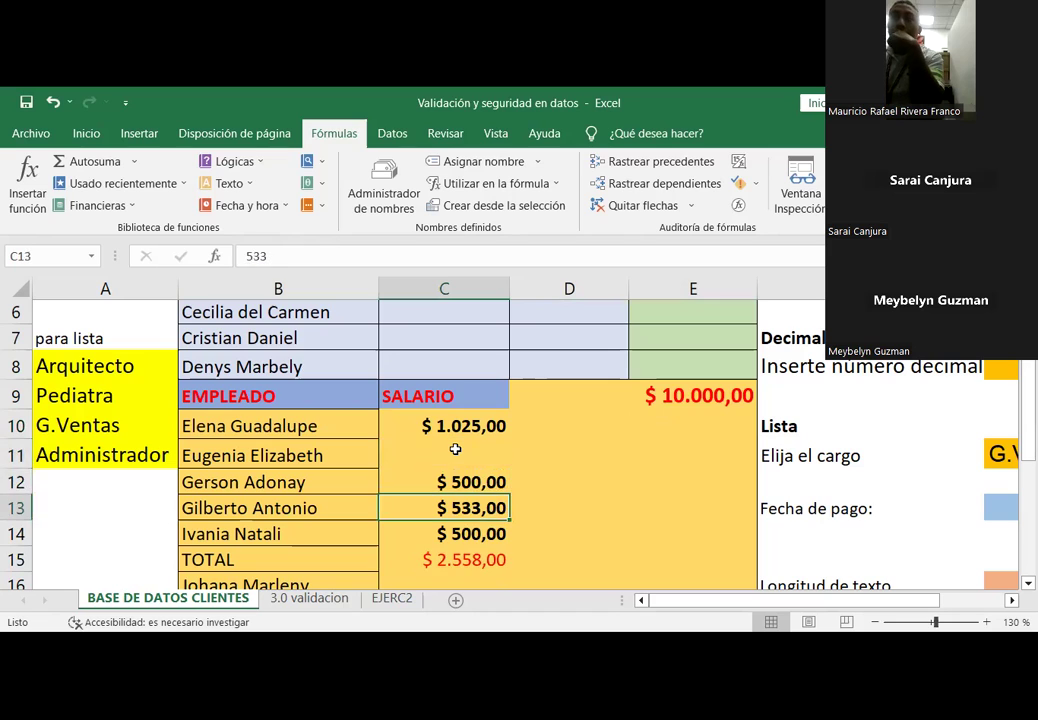
key(Up)
key(Delete)
key(Down)
key(Delete)
key(Down)
key(Delete)
key(Up)
Step: Enter test salaries of 5000 in C11, 1000 in C12 and 3000 in C13
click(455, 449)
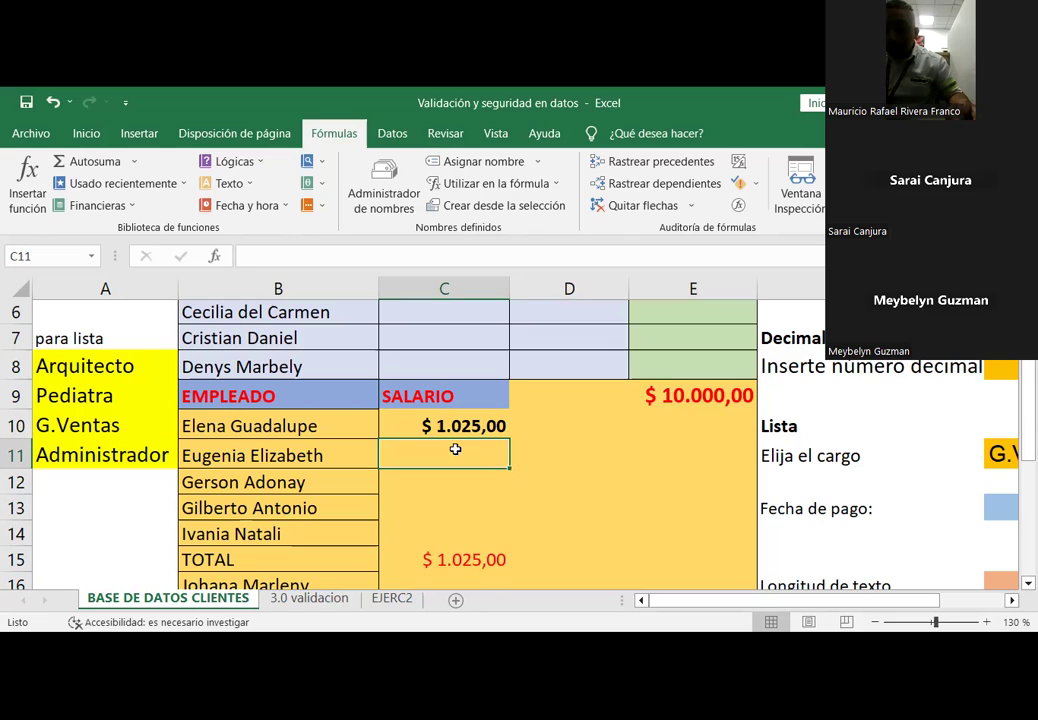
text(5000)
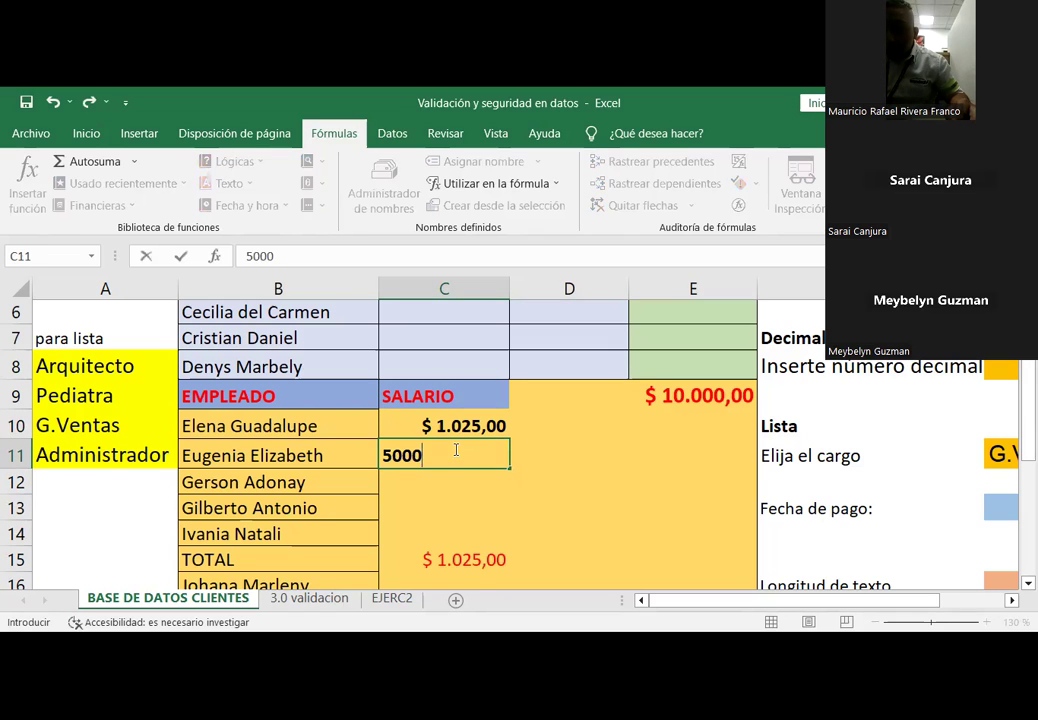
key(Return)
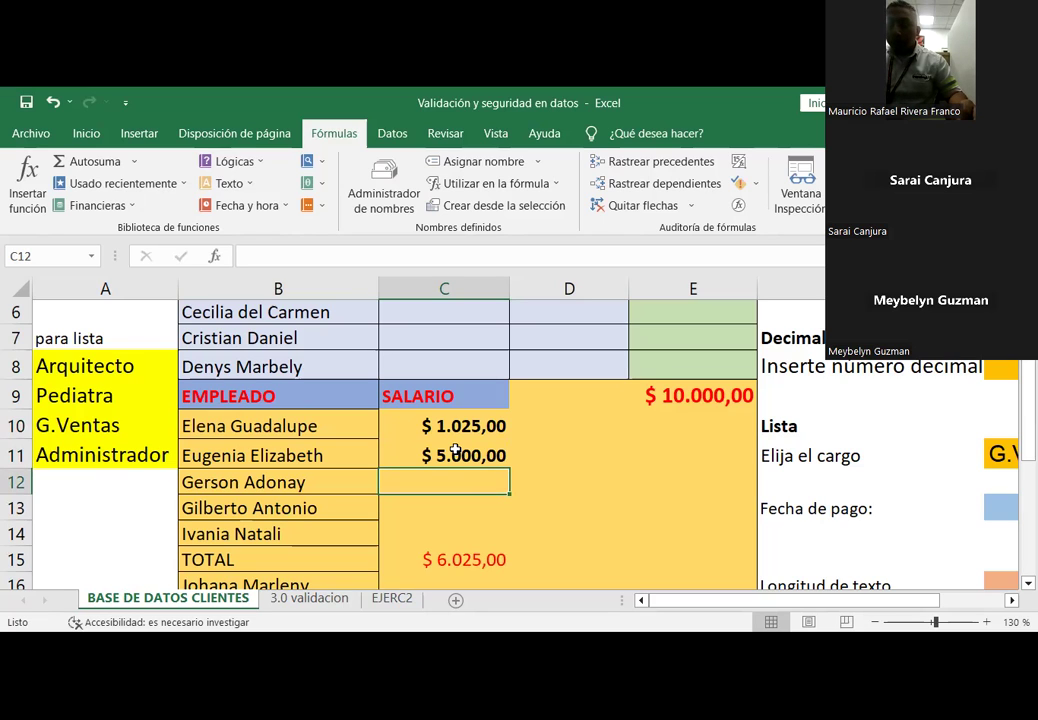
text(1000)
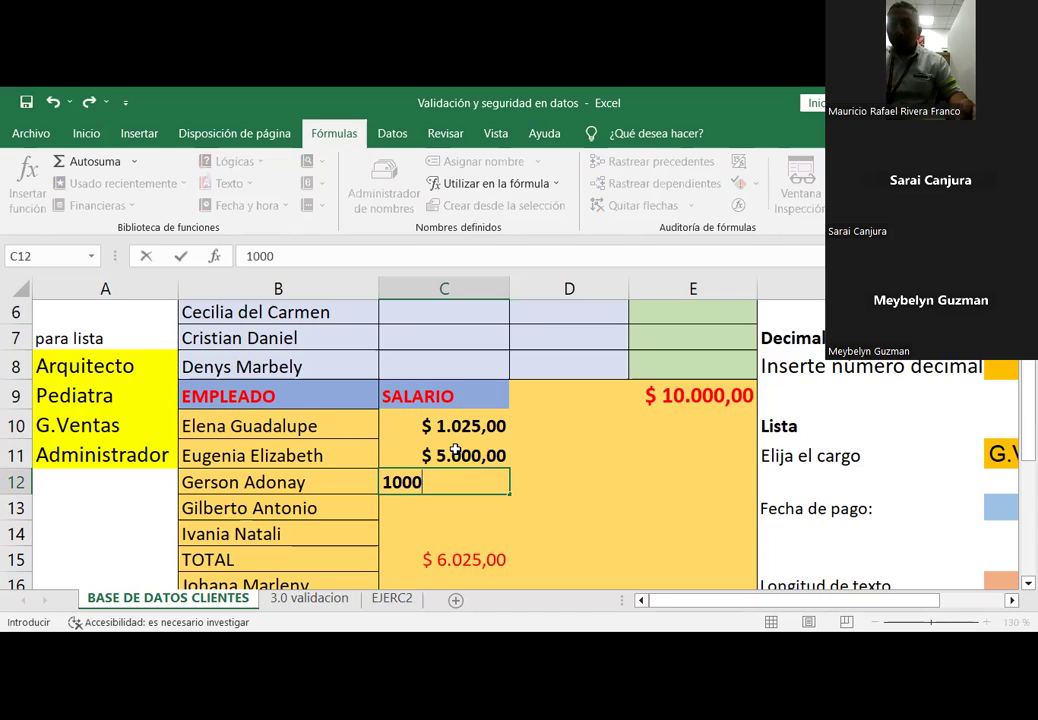
key(Return)
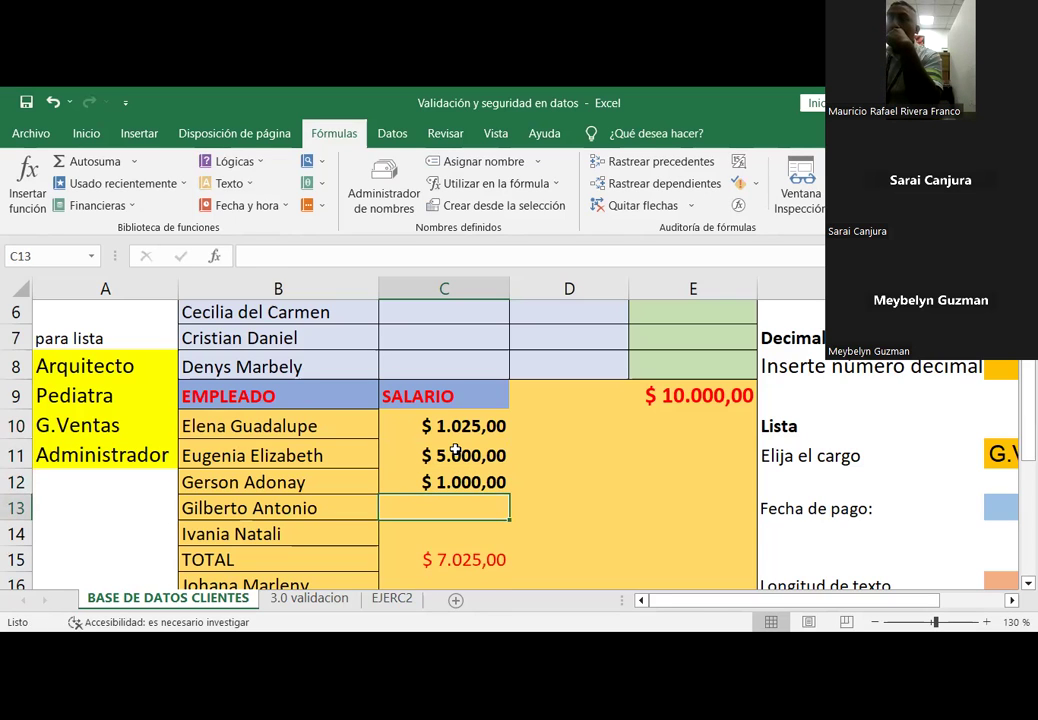
text(30)
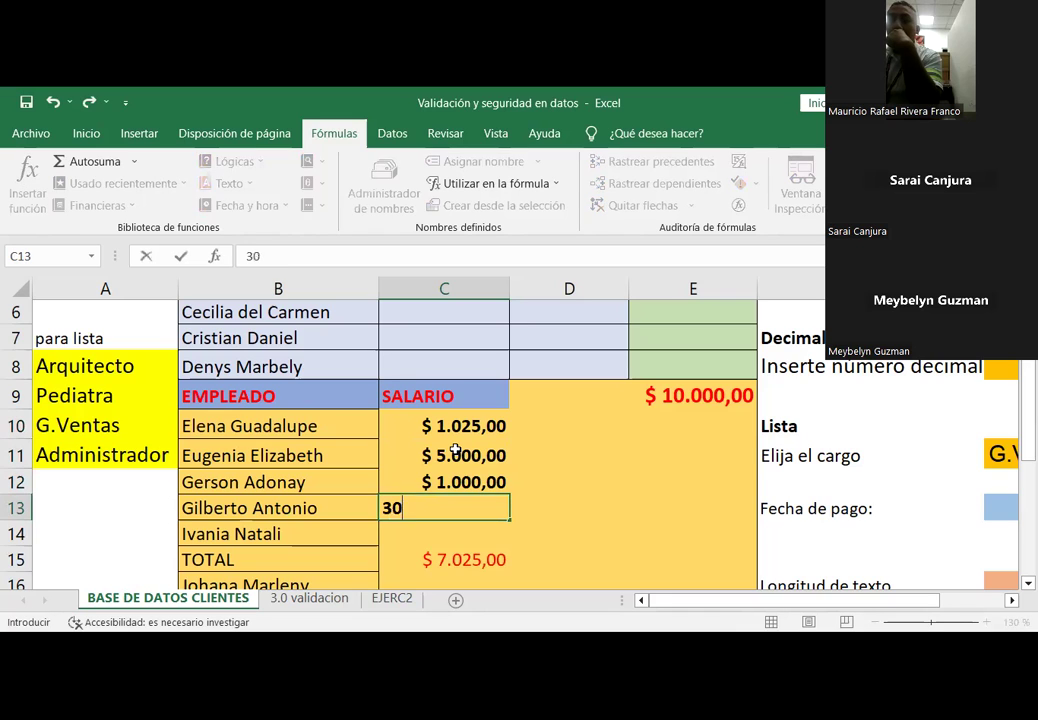
text(00)
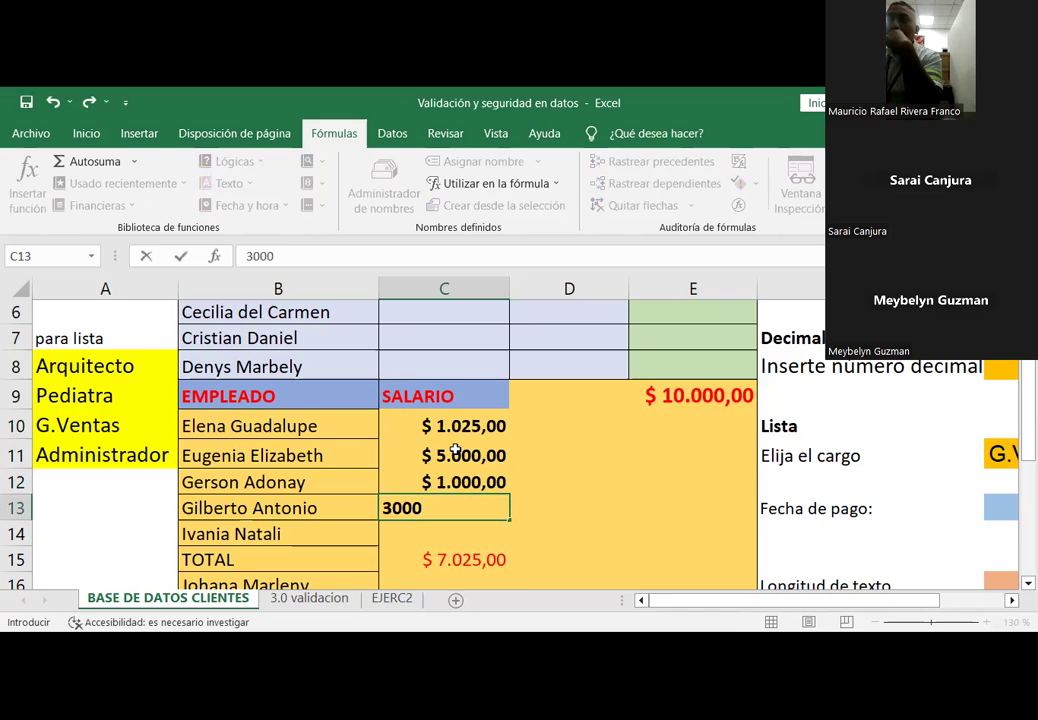
key(Return)
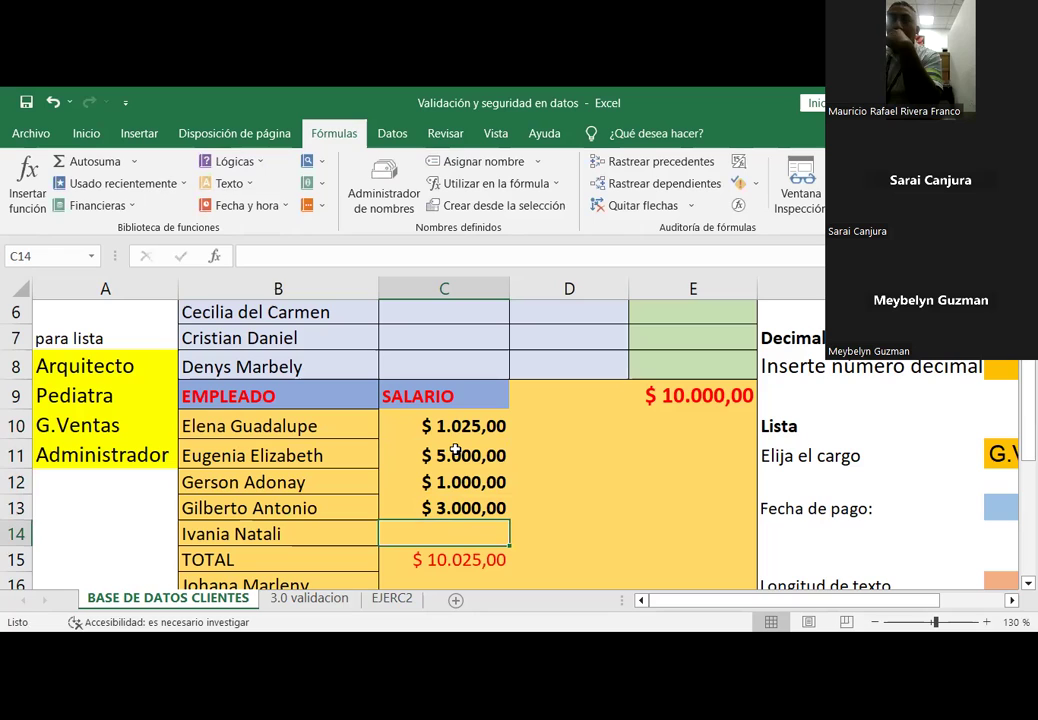
Step: Compare the salary total in C15 with the limit in E9 and the salaries it sums
click(462, 560)
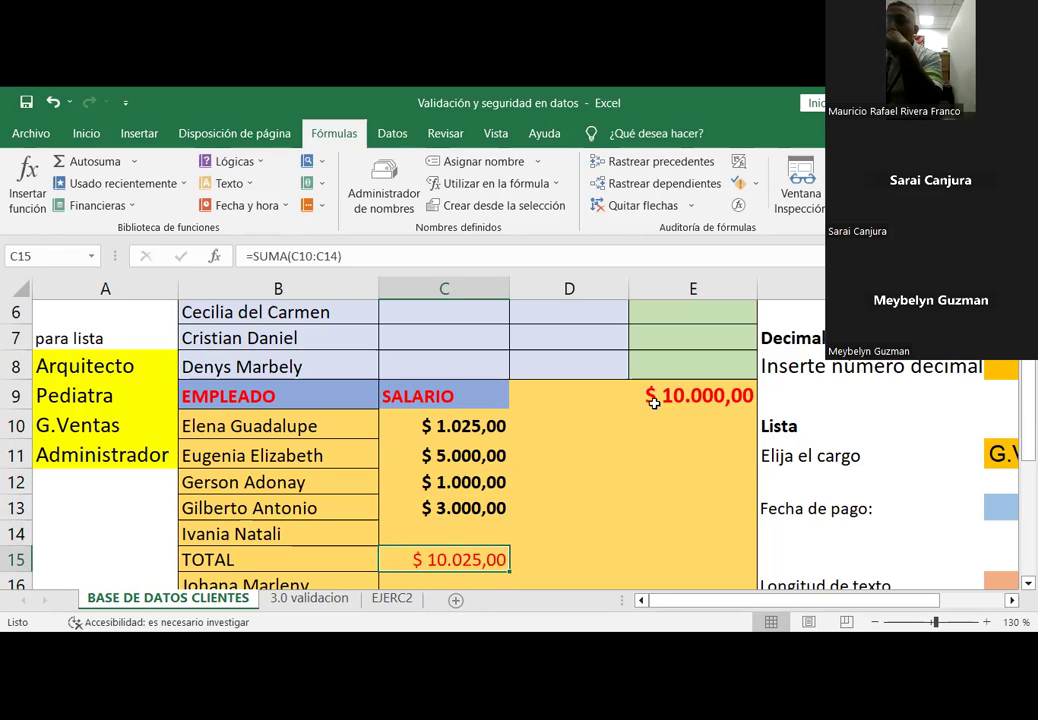
click(693, 396)
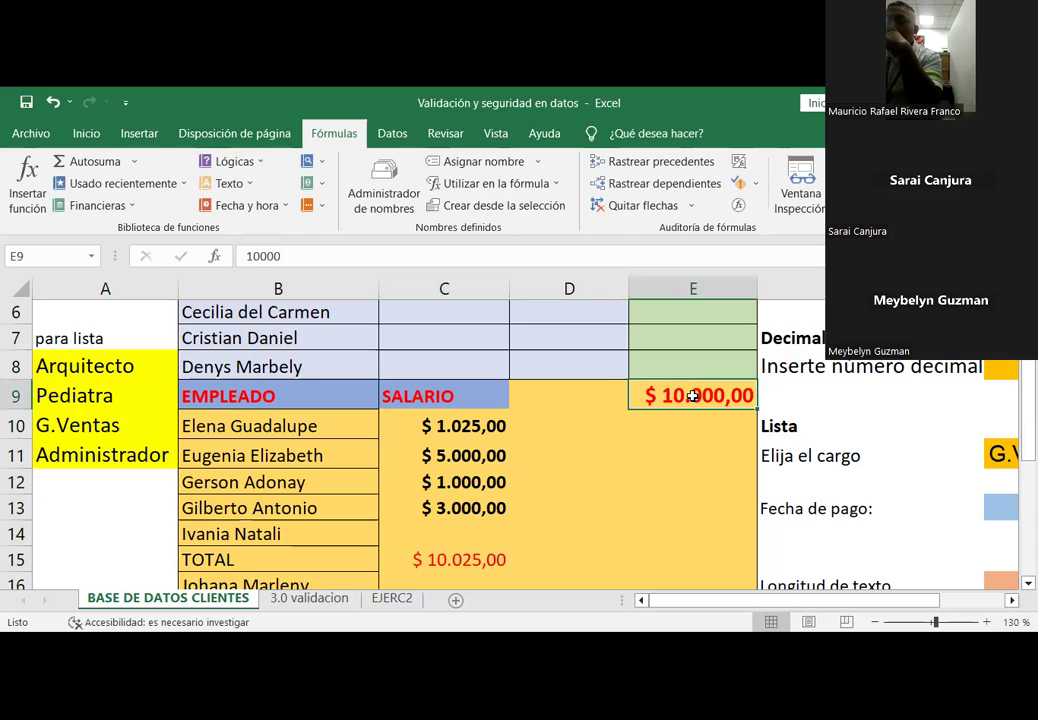
click(442, 350)
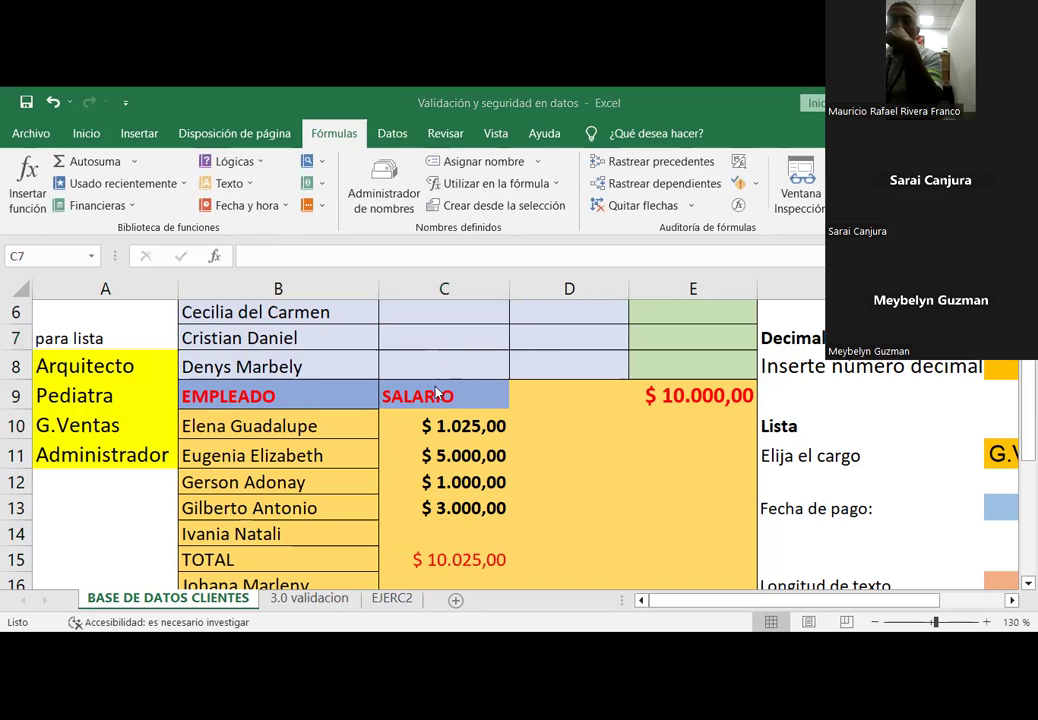
drag(436, 388, 433, 513)
click(433, 535)
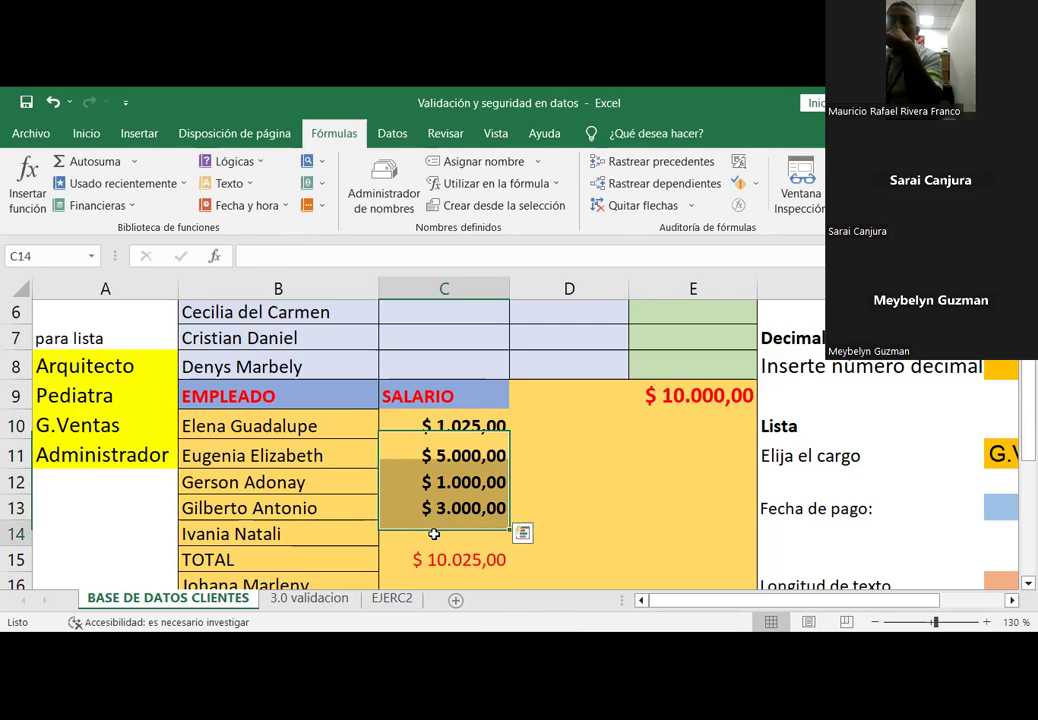
click(459, 560)
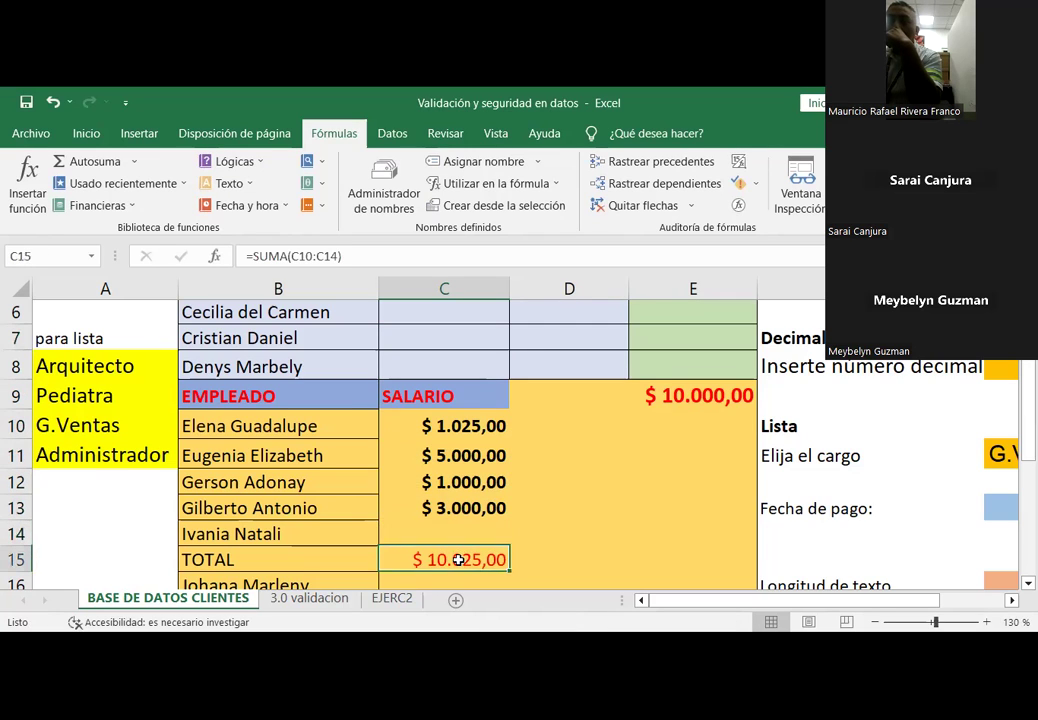
Step: Check the data validation settings of the limit cell E9 and close them without changes
click(703, 398)
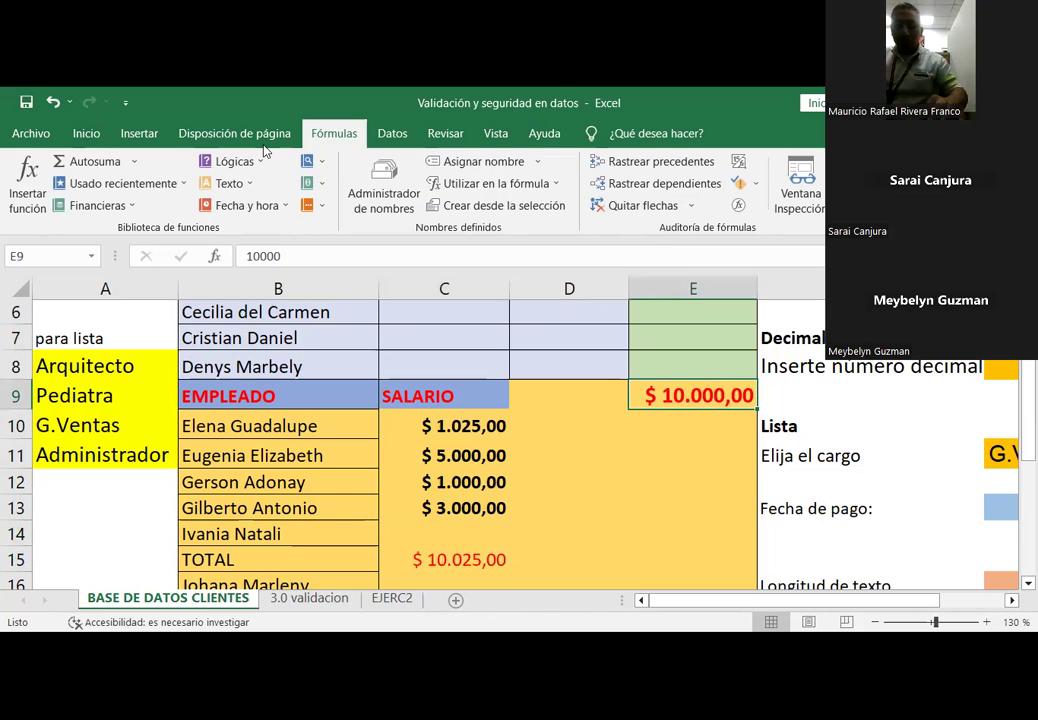
click(395, 134)
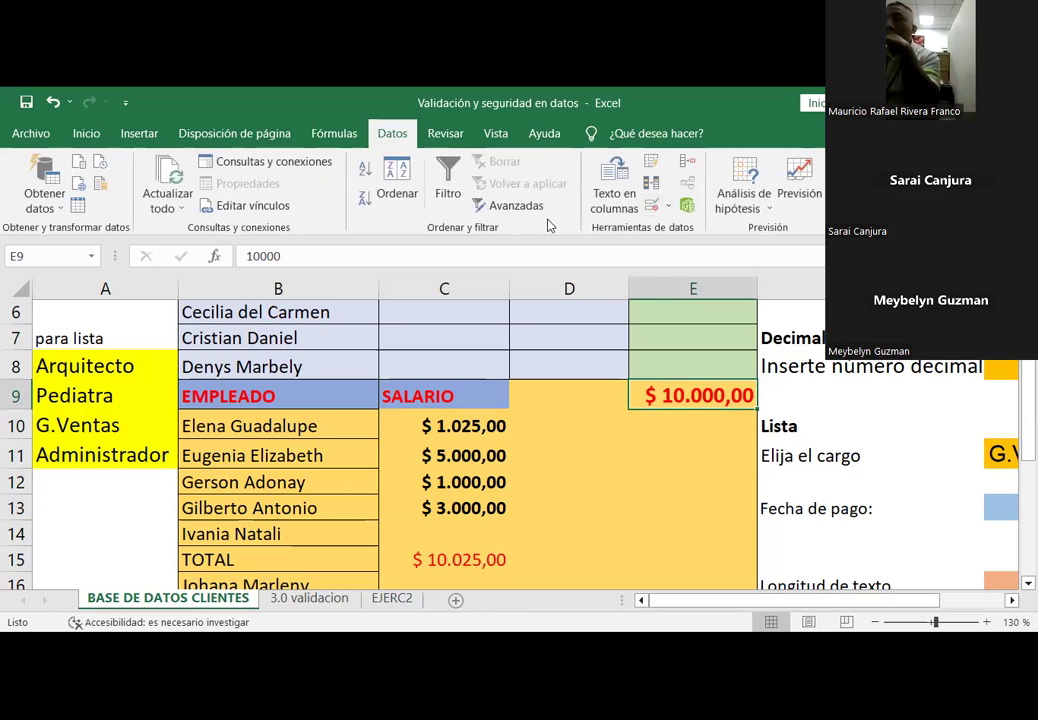
click(676, 205)
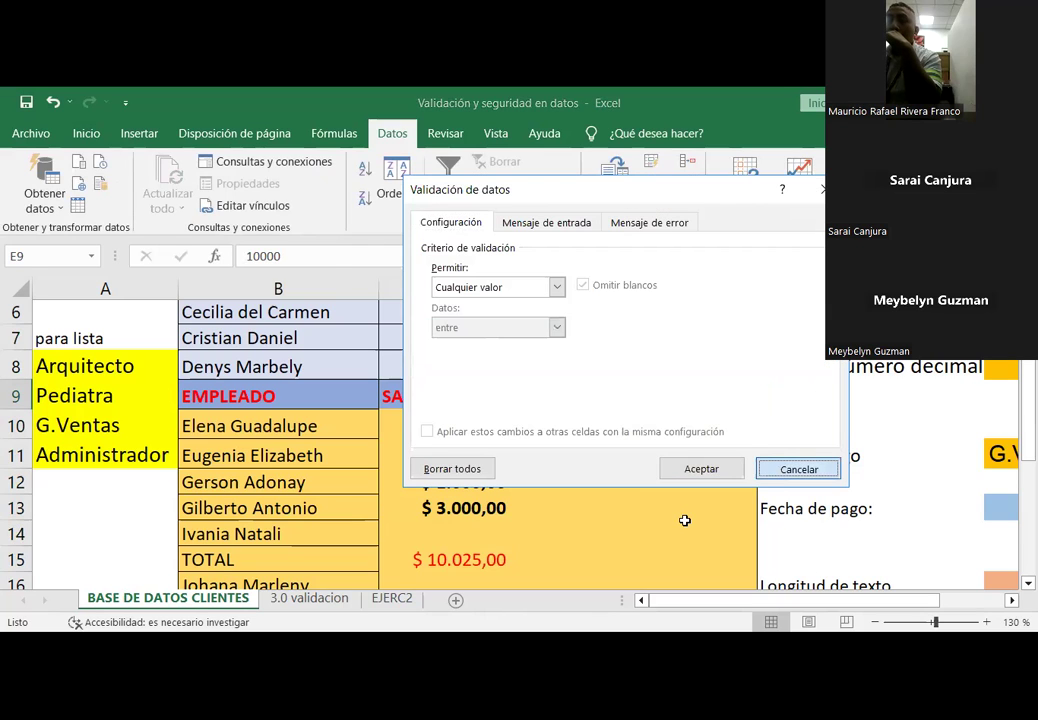
click(797, 468)
Step: Review the custom validation formula applied to the salary total in C15
click(460, 560)
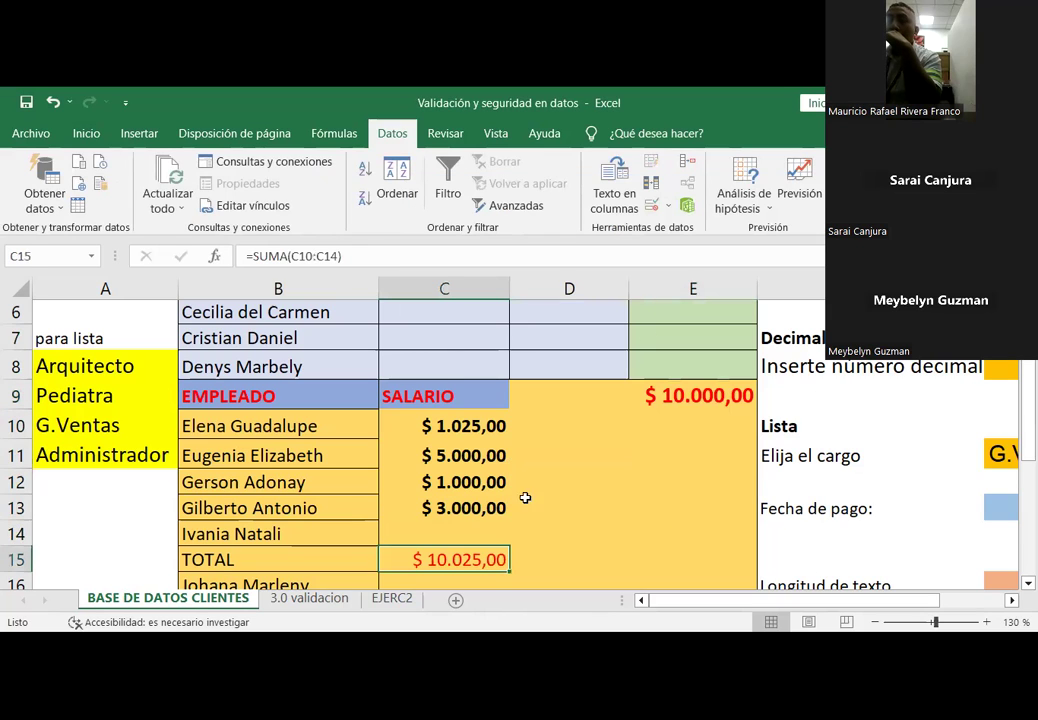
click(667, 205)
click(684, 233)
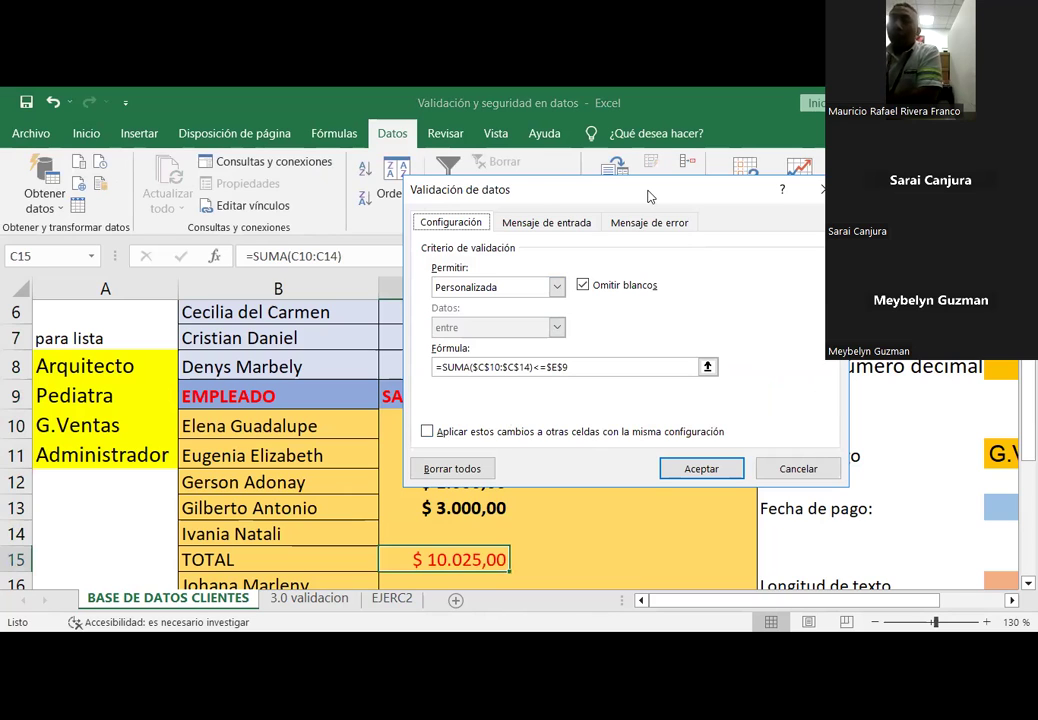
drag(648, 196, 853, 217)
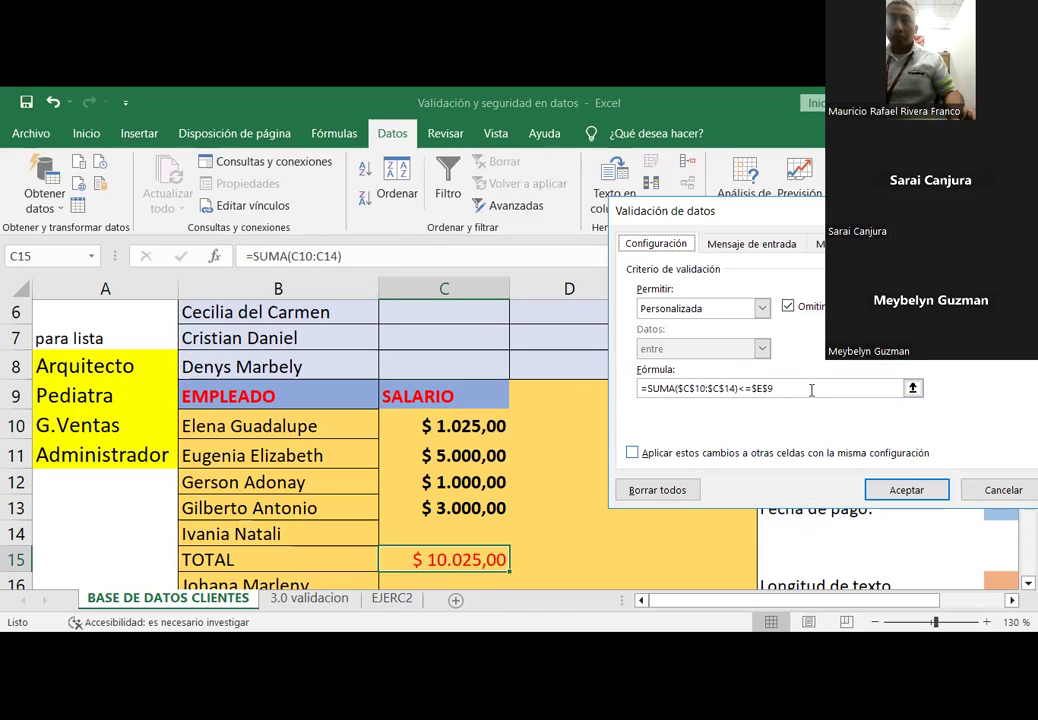
key(Return)
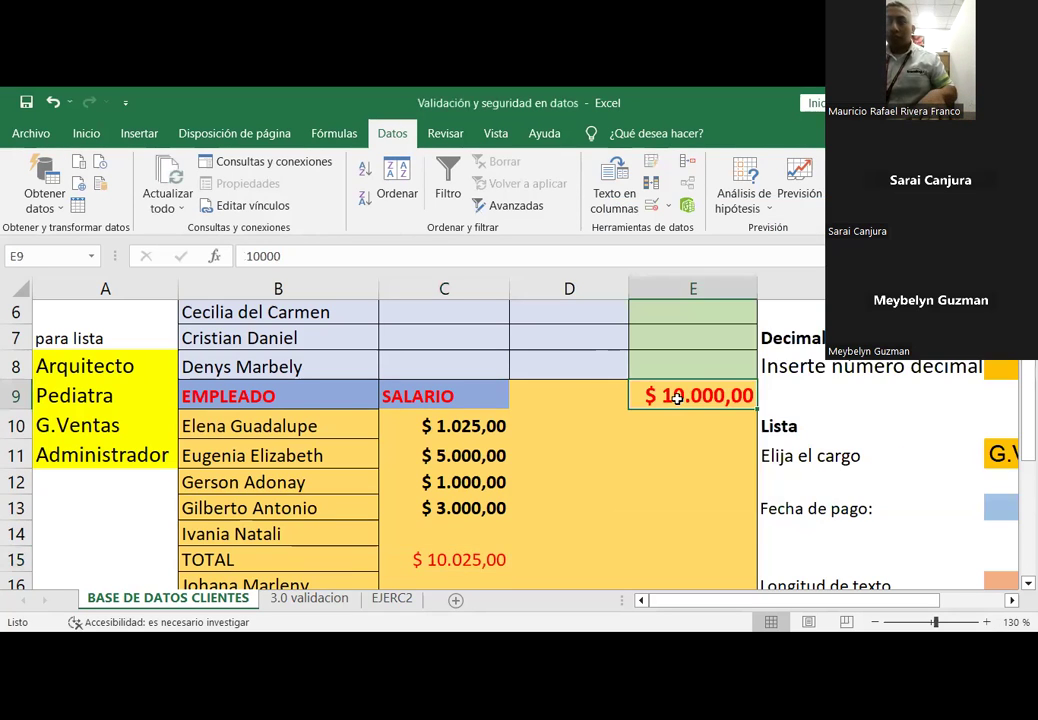
Step: Clear the test salaries in C11, C12 and C13
click(443, 459)
key(Delete)
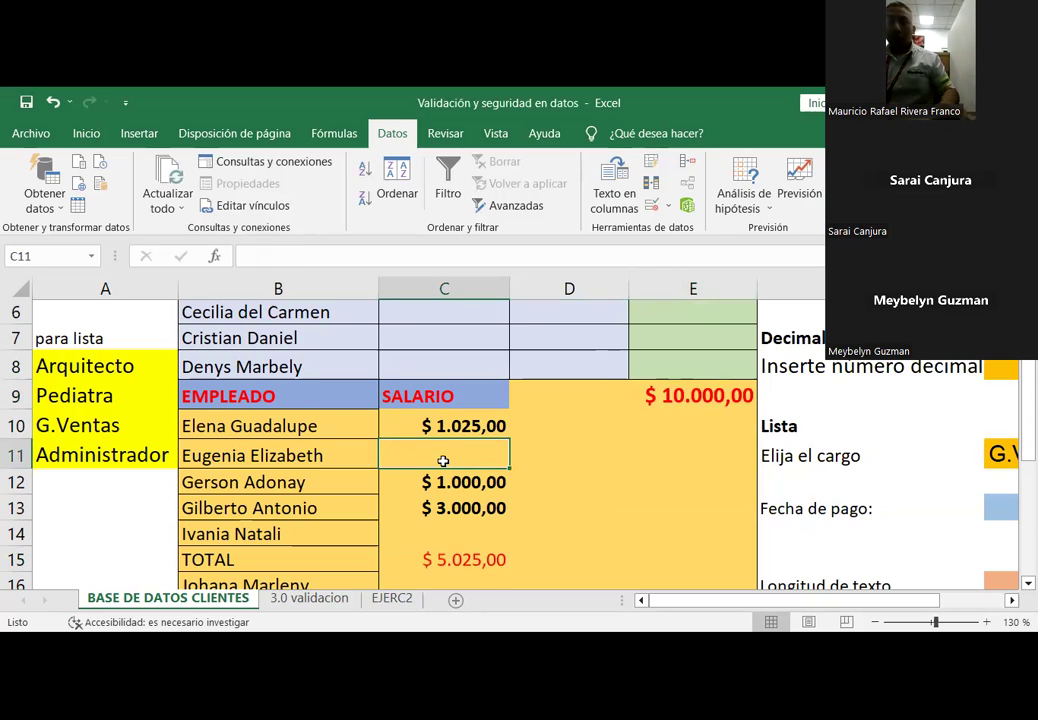
key(Down)
key(Delete)
key(Down)
key(Delete)
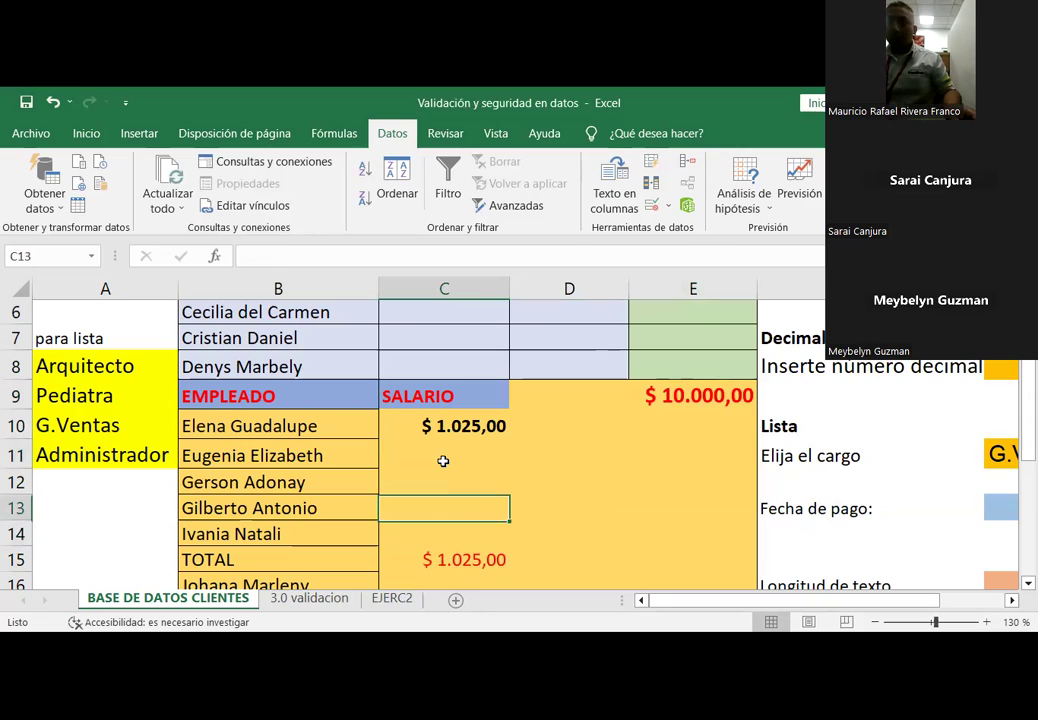
Step: Enter a test salary of 10000 in C12
key(Up)
text(10000)
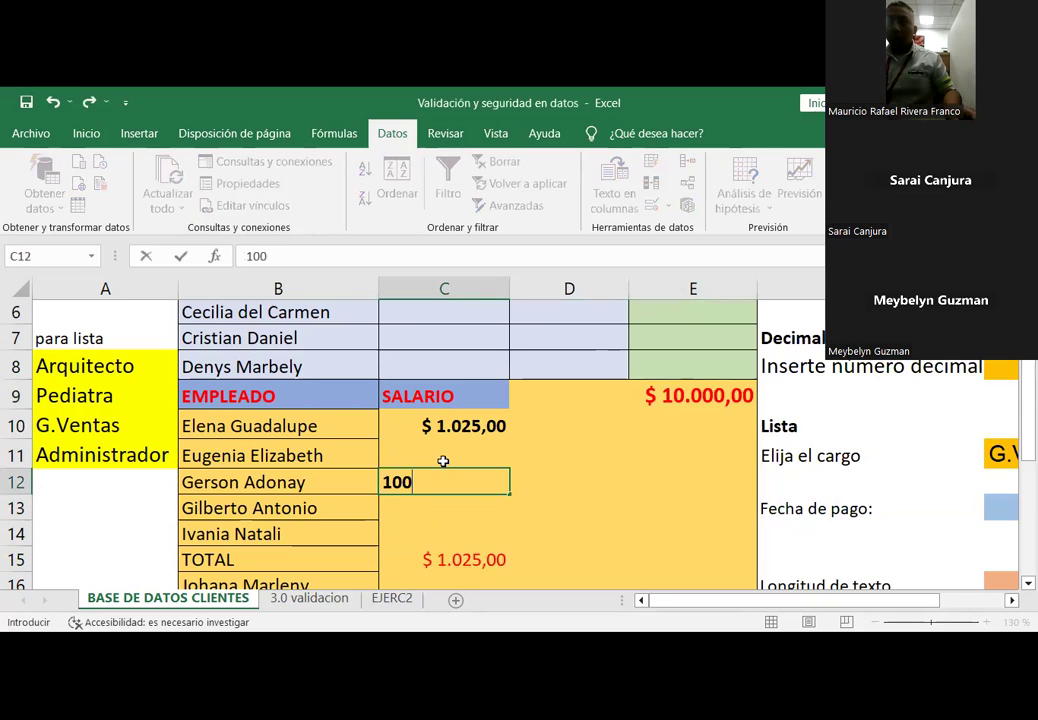
key(Return)
key(Up)
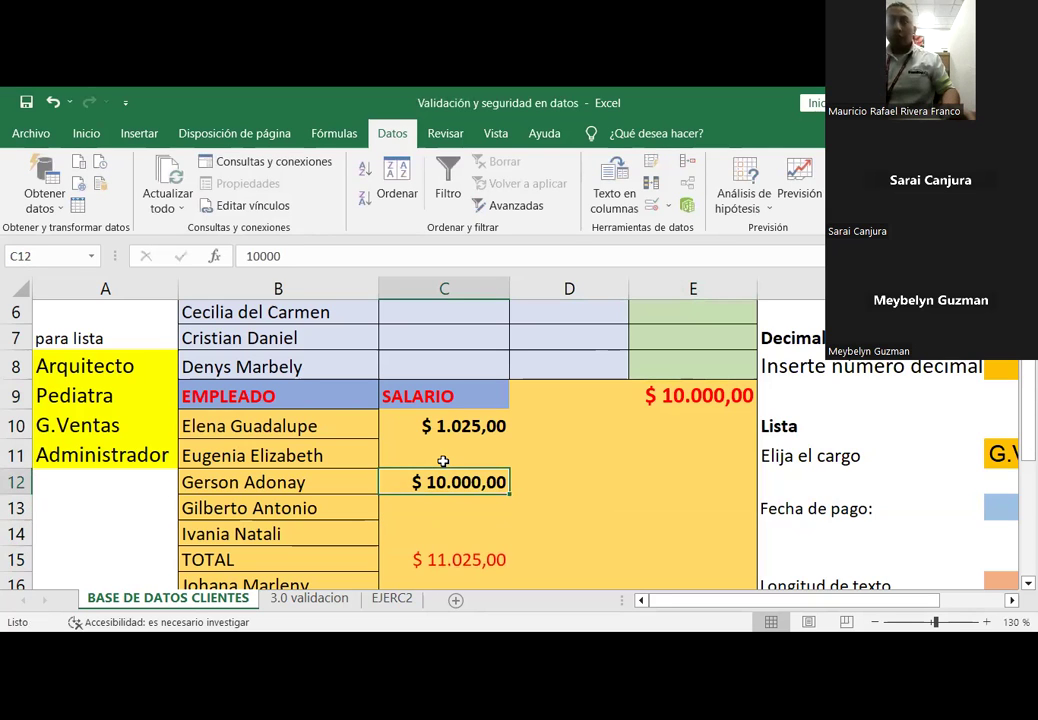
Step: Change the custom validation formula of C15 to =SUMA($C$10:$C$14)<=10000
click(494, 558)
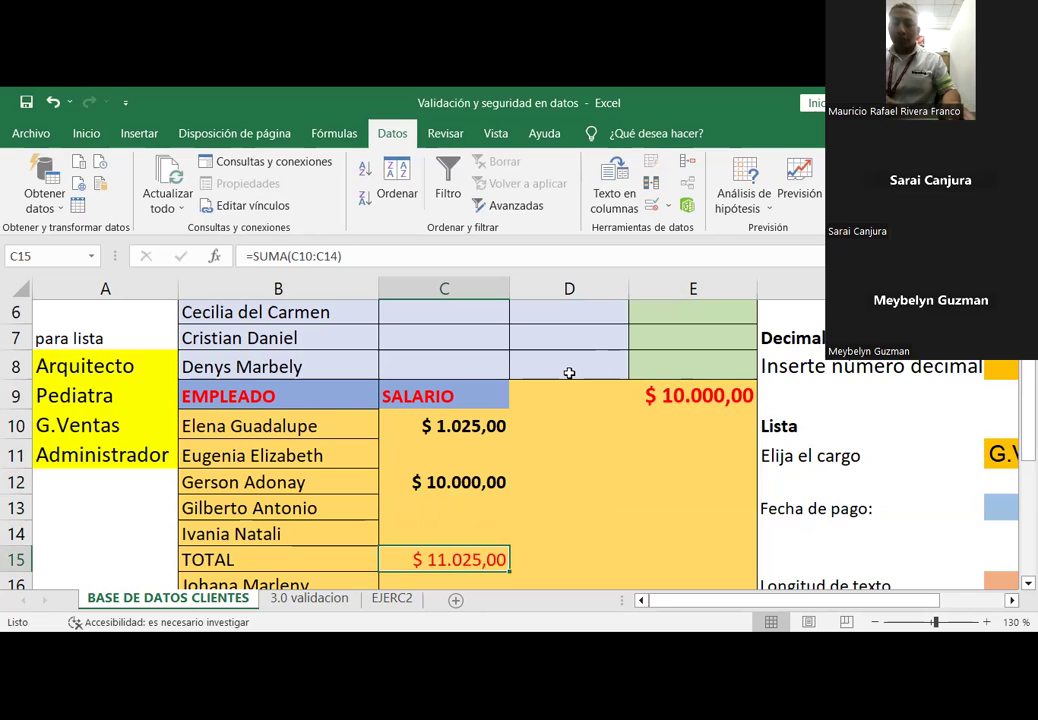
click(670, 206)
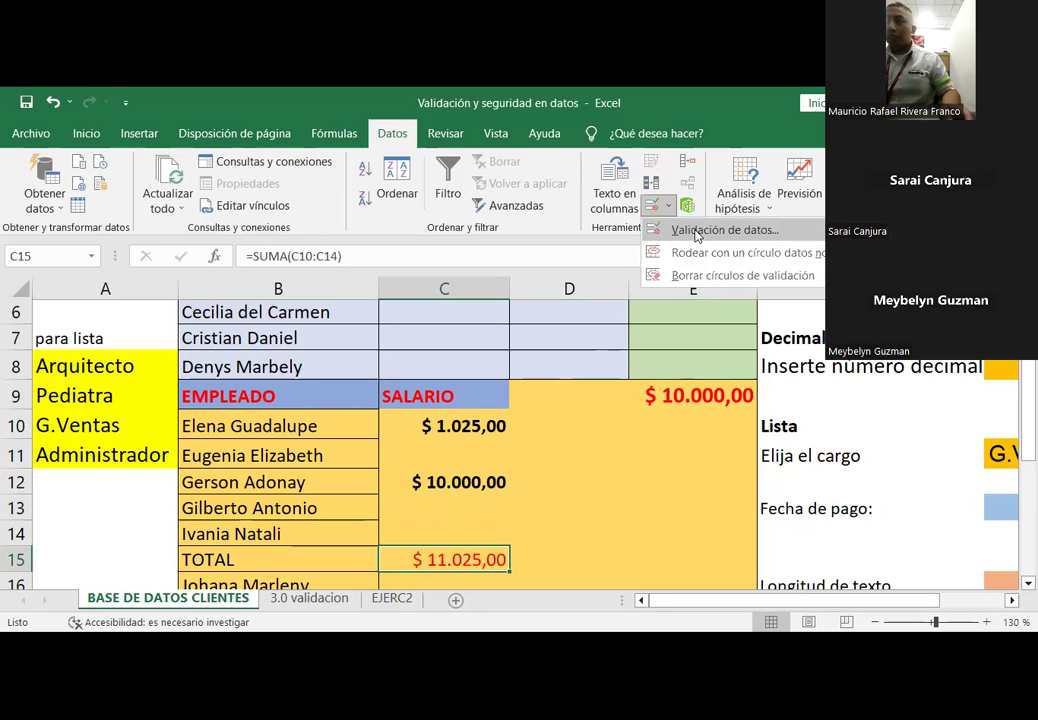
click(720, 230)
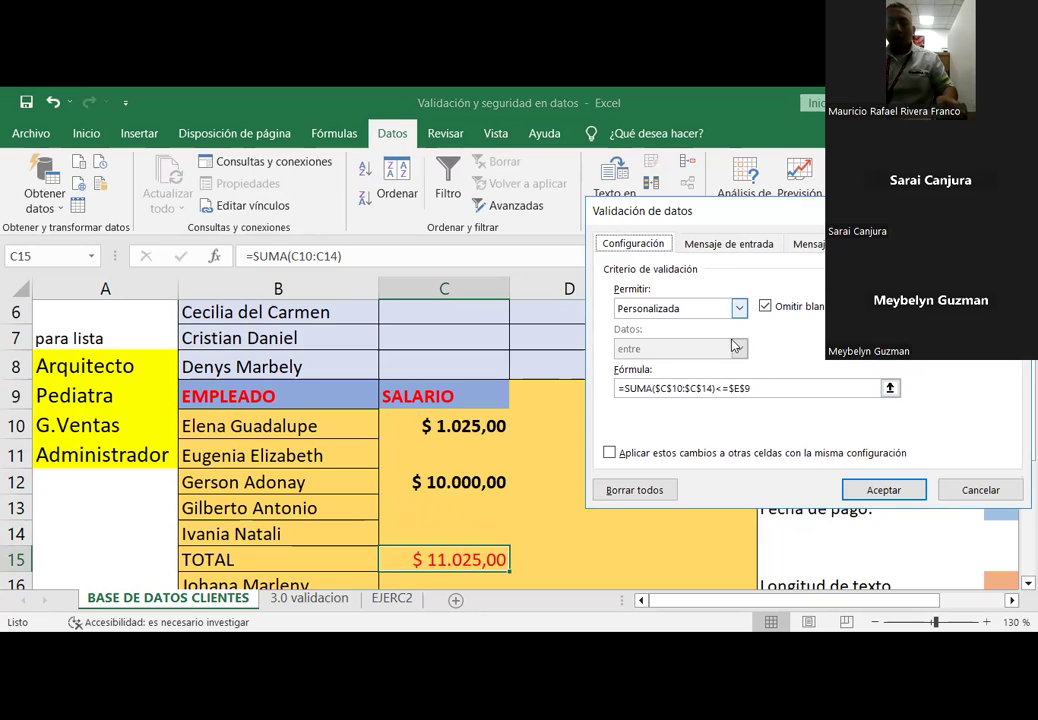
click(739, 308)
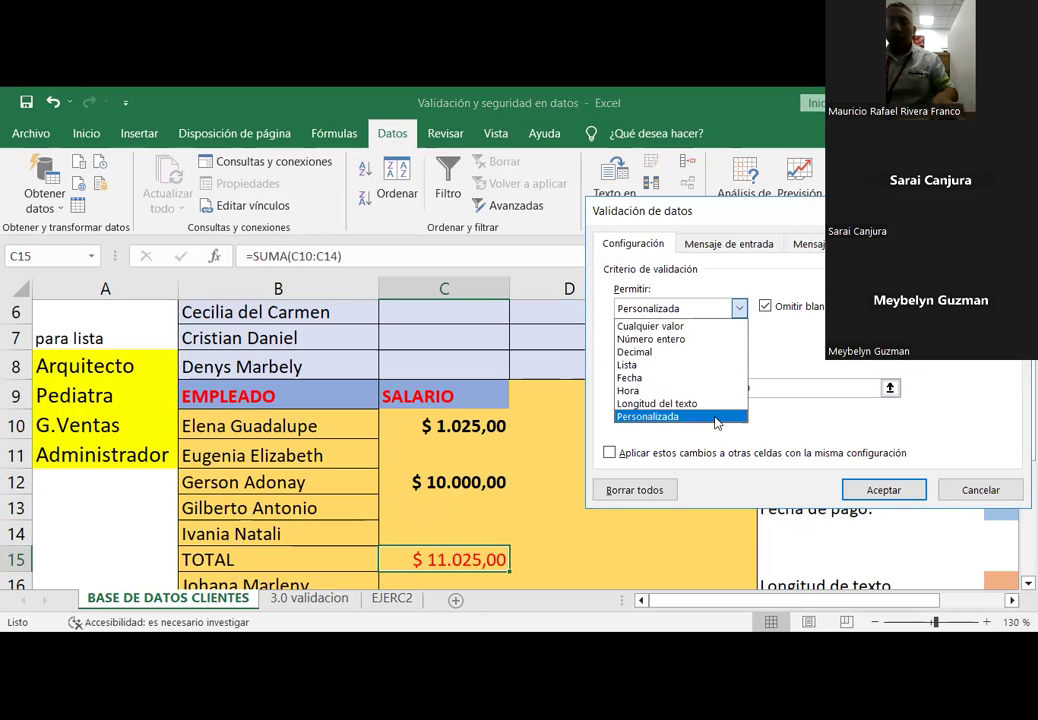
click(662, 416)
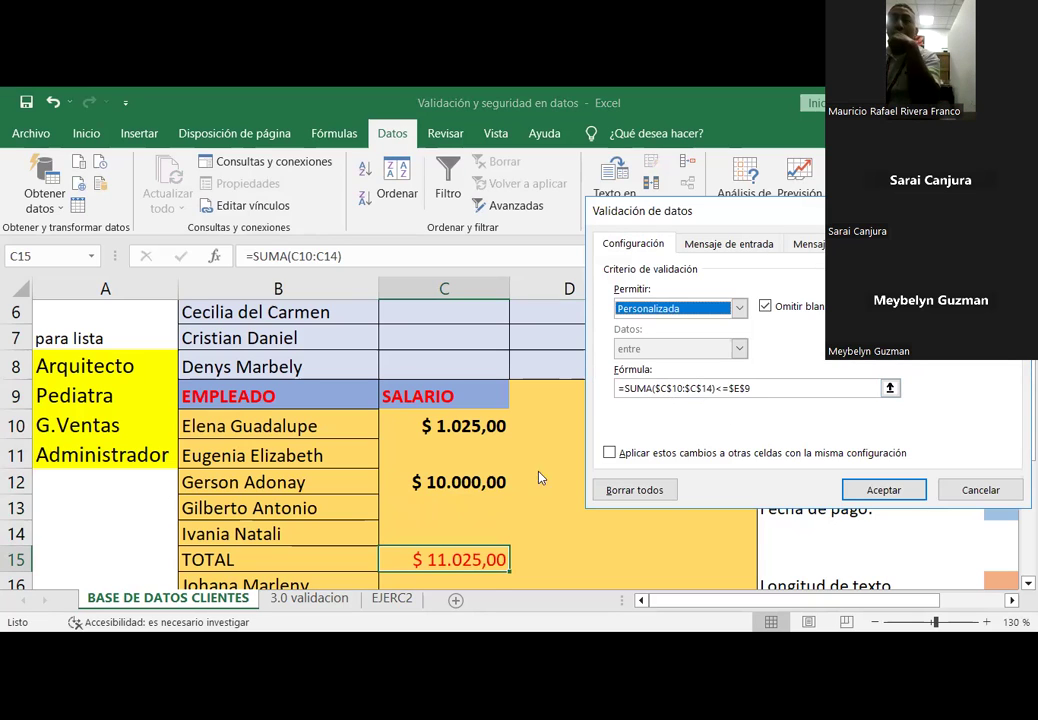
click(779, 383)
key(BackSpace)
key(BackSpace)
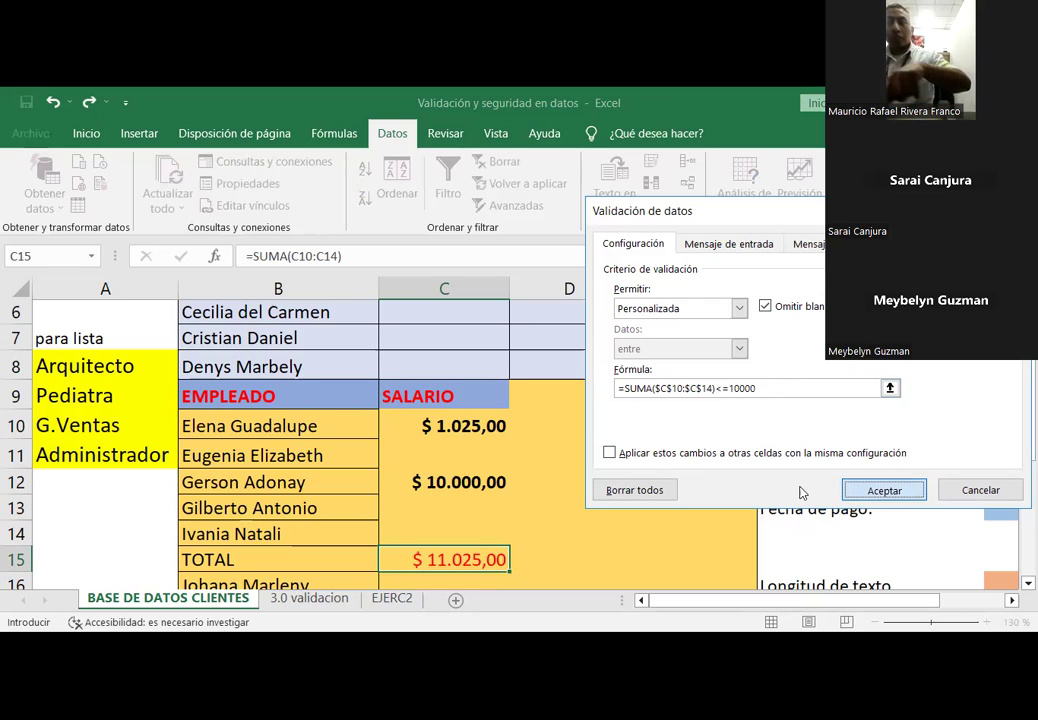
key(Return)
Step: Replace the salary in C12 with 100.000 and check the total in C15 against the validation limit
click(545, 500)
click(433, 485)
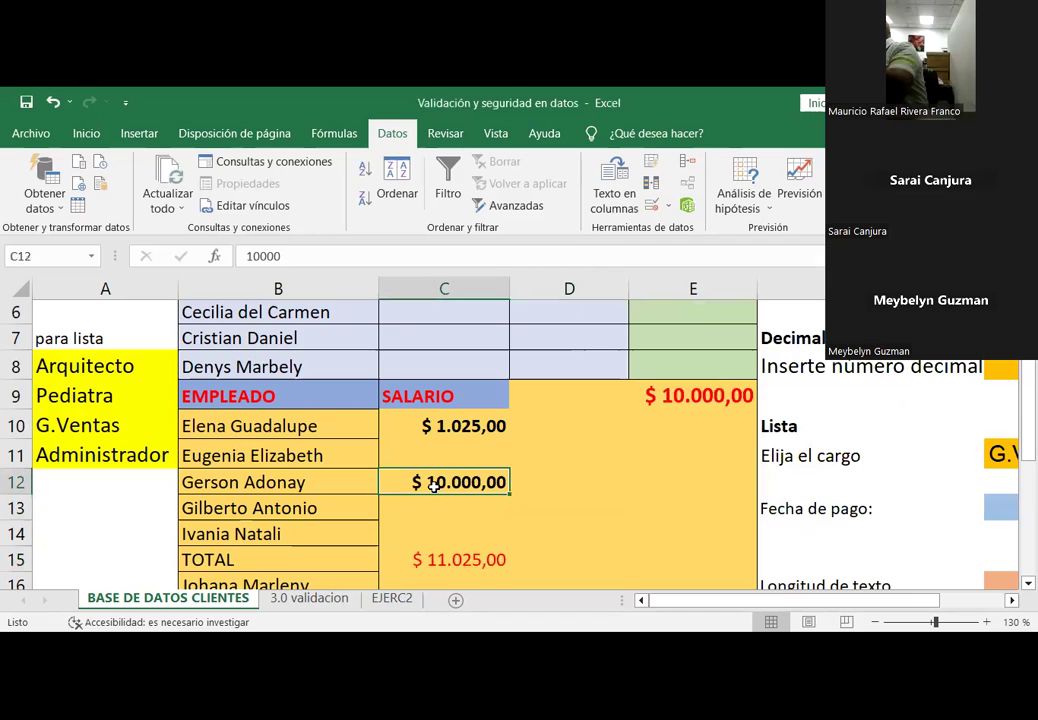
key(Delete)
text(100.000)
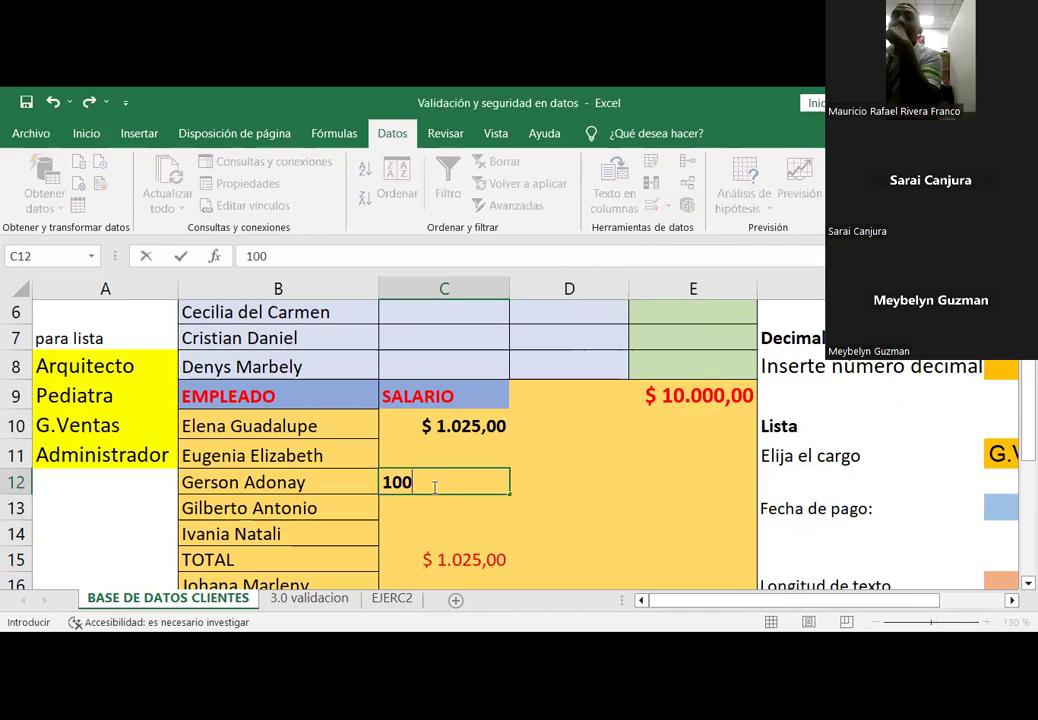
key(Return)
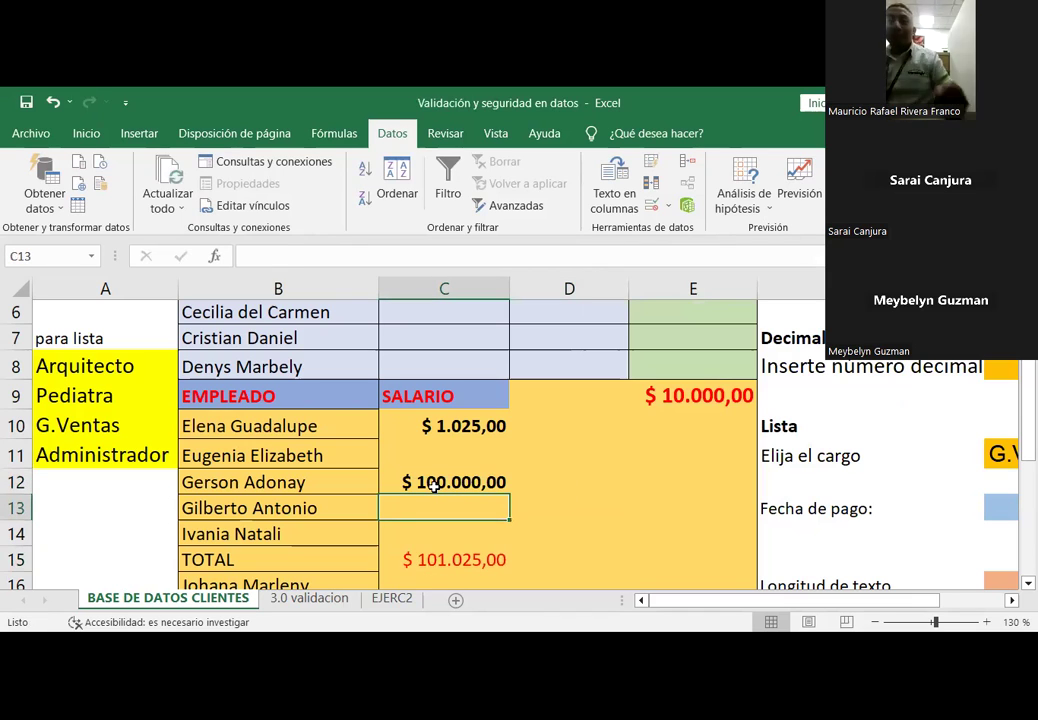
click(452, 559)
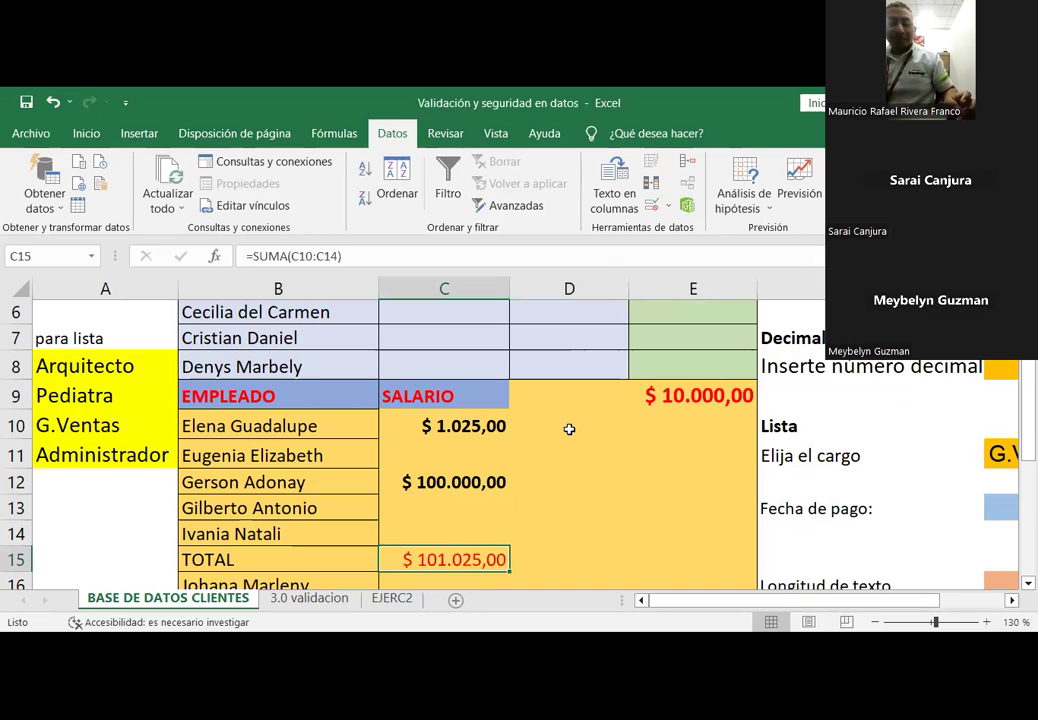
click(463, 427)
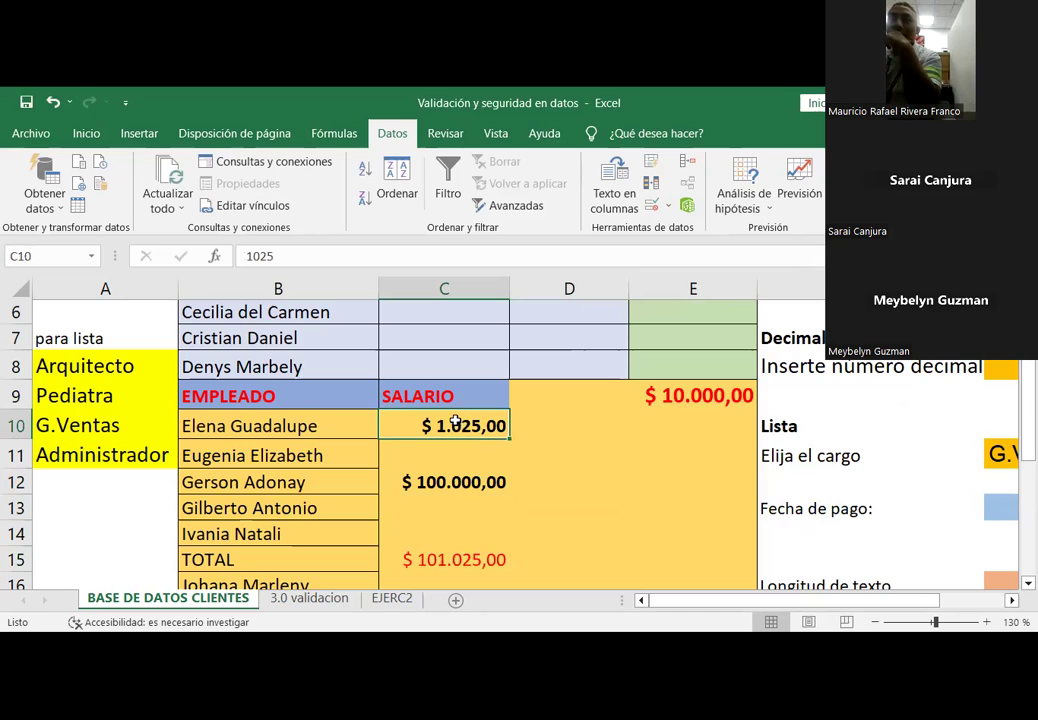
Step: Compare the limit in E9 with the total formula in C15 and the salaries in C10:C14
click(695, 398)
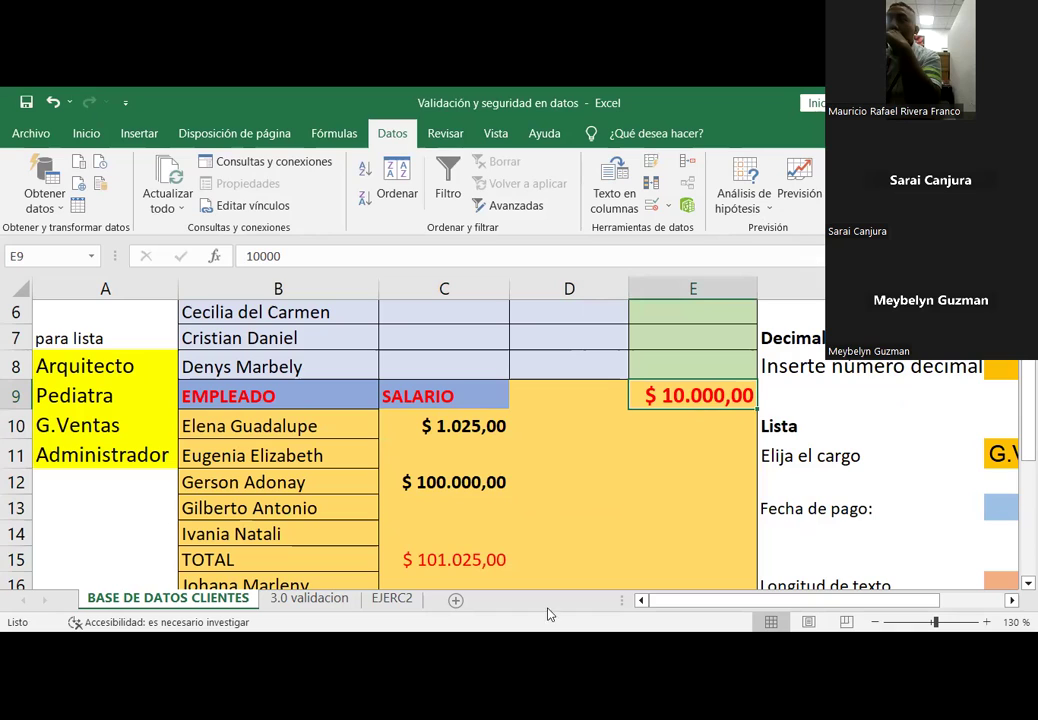
click(431, 563)
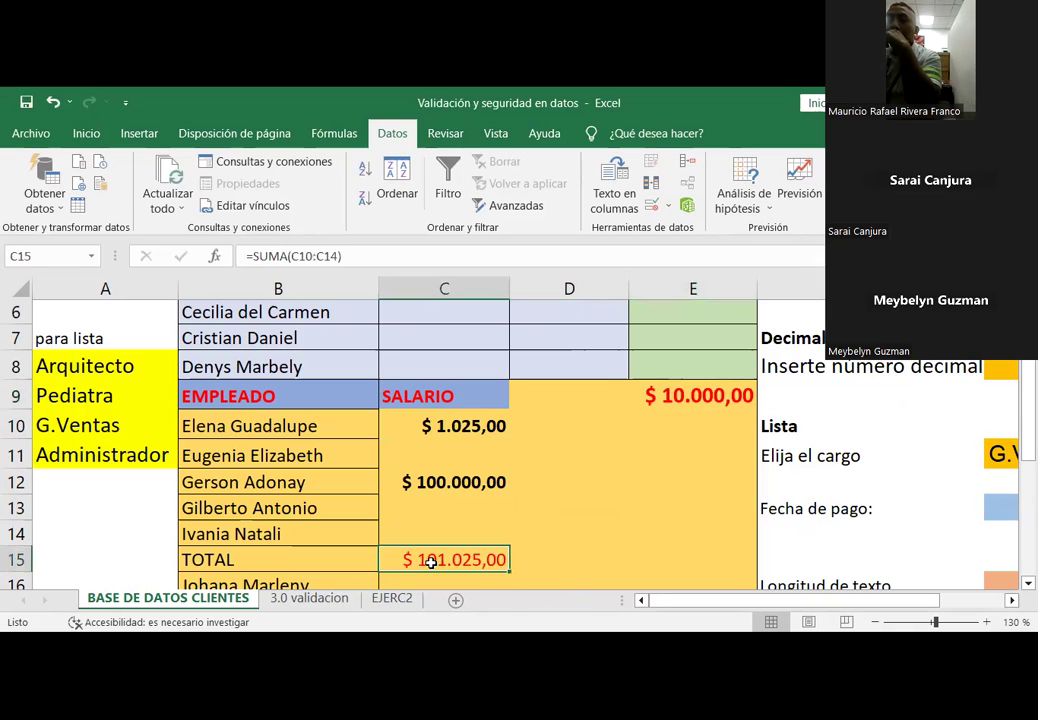
click(445, 426)
click(447, 482)
click(447, 420)
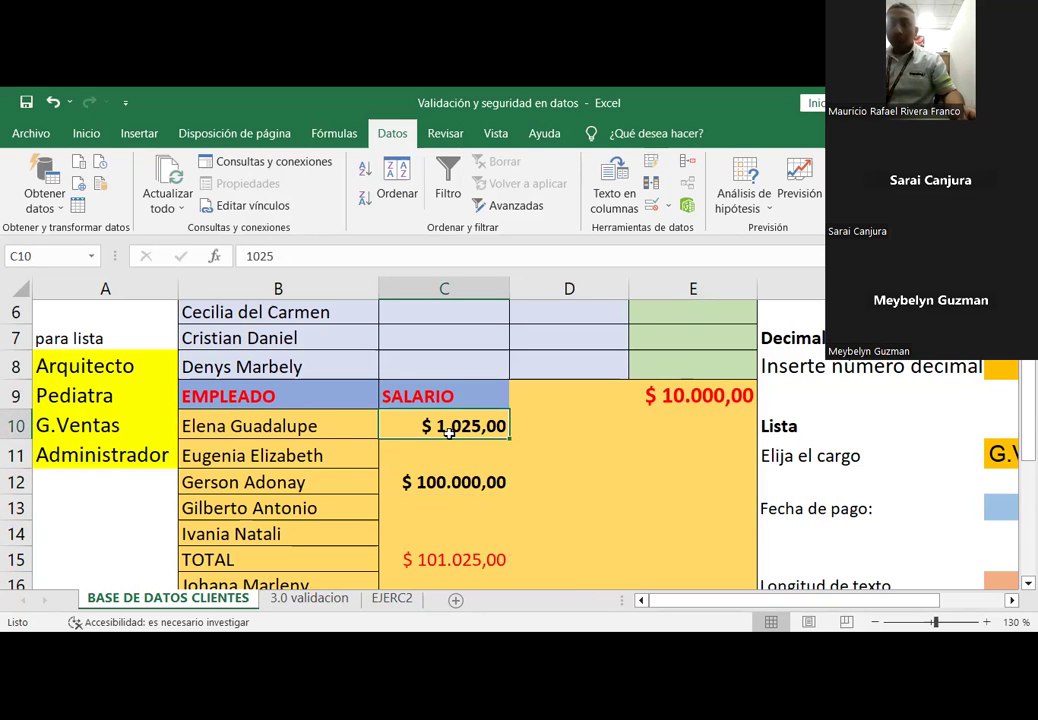
drag(453, 428, 445, 529)
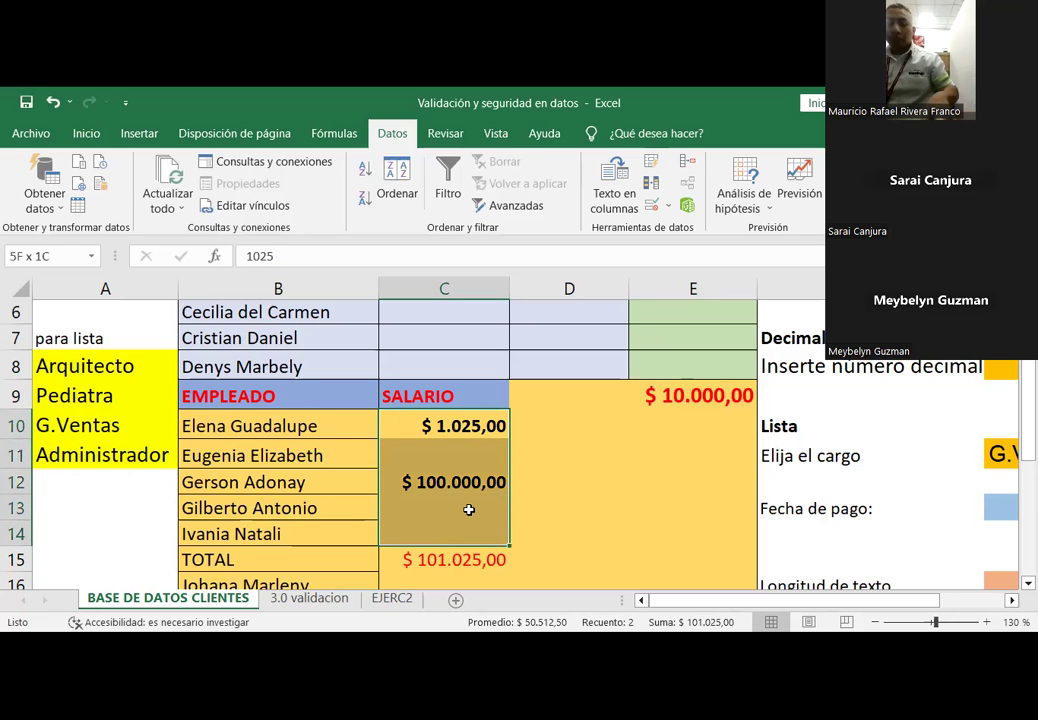
click(570, 488)
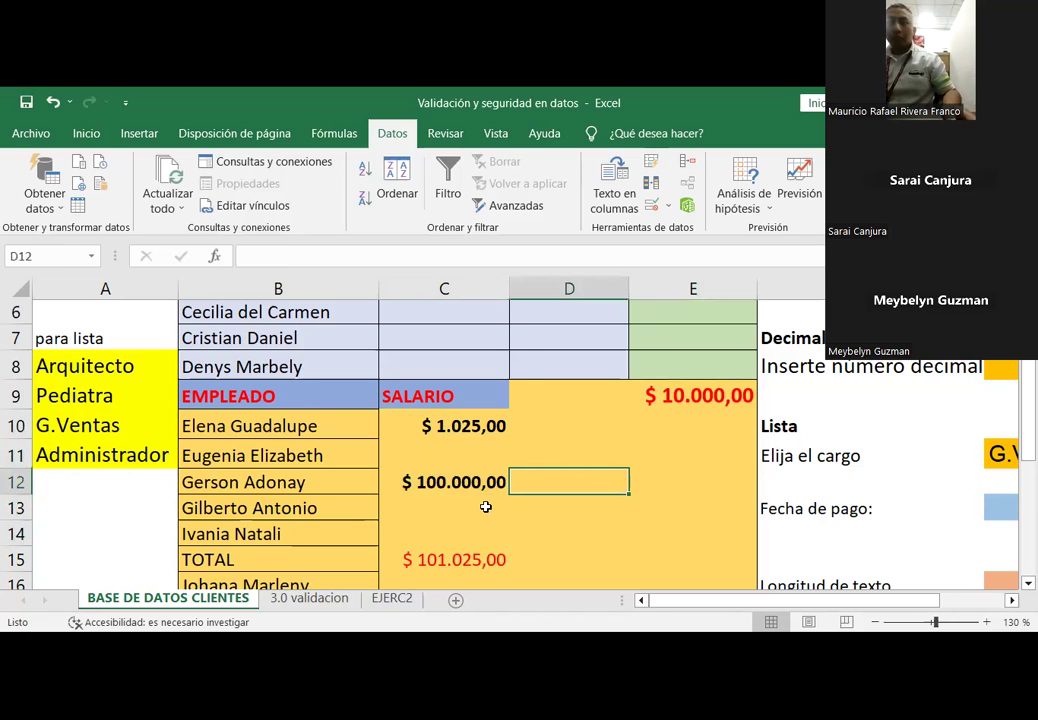
Step: Replace the salary in C10 with 10,20, using a comma as the decimal separator
click(429, 426)
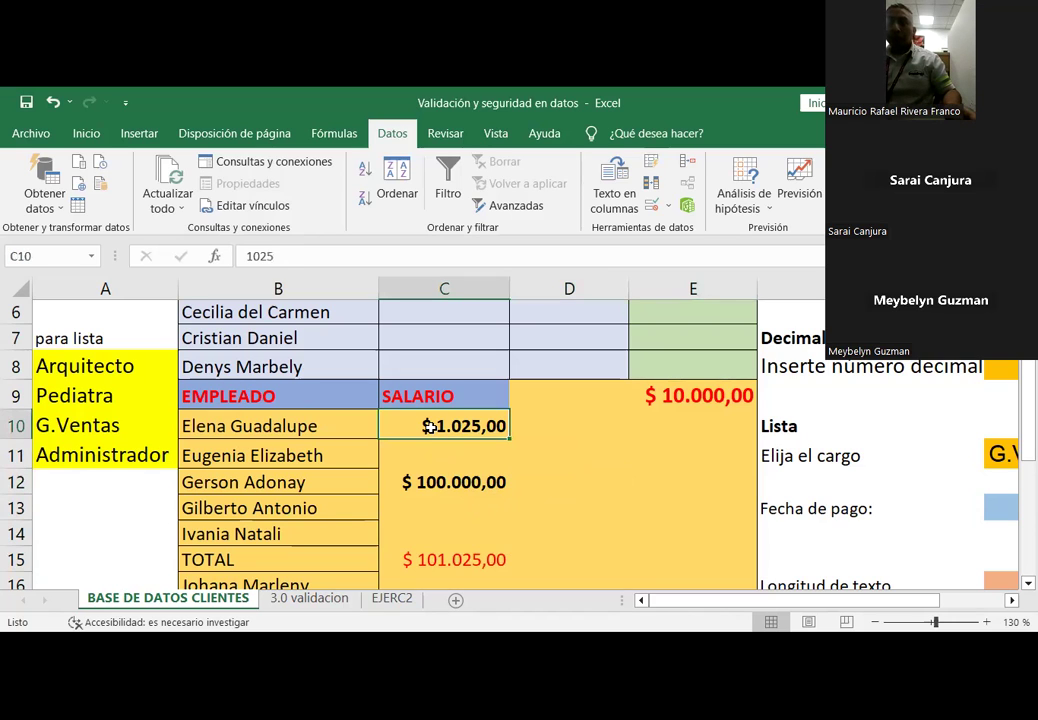
text(10)
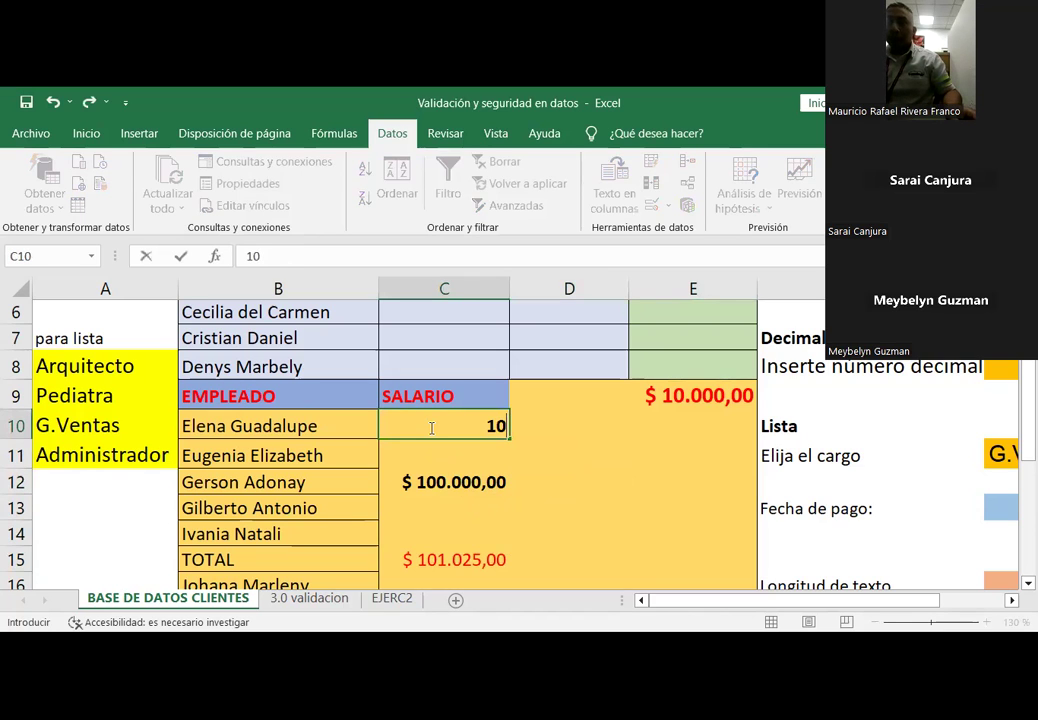
text(,)
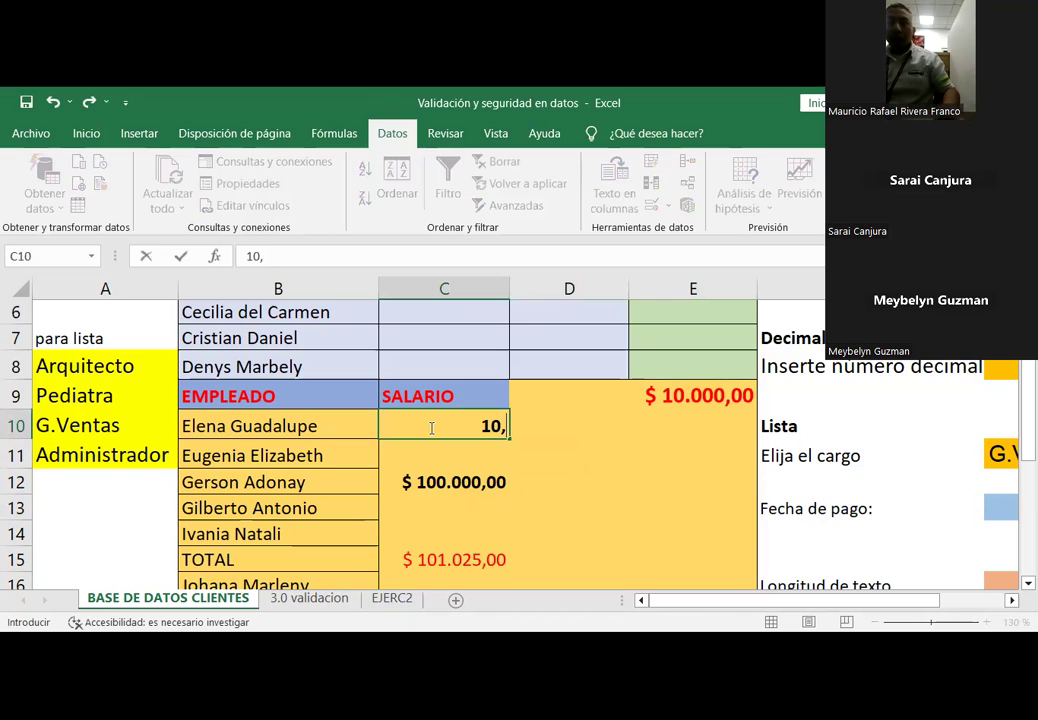
text(200)
text(0)
key(Return)
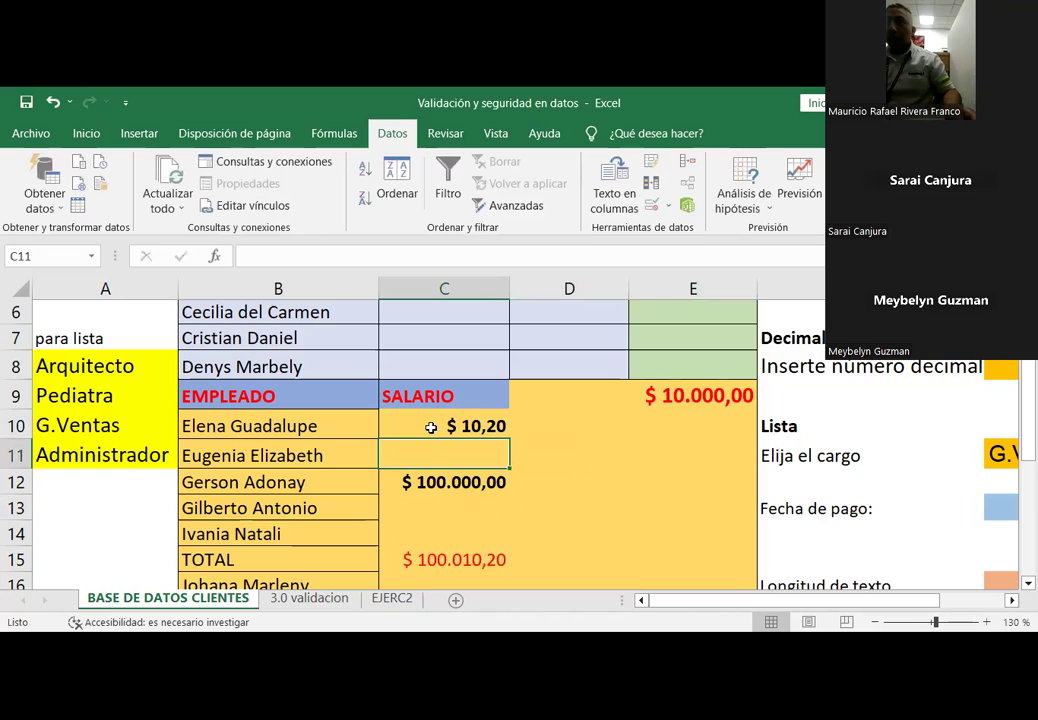
click(431, 427)
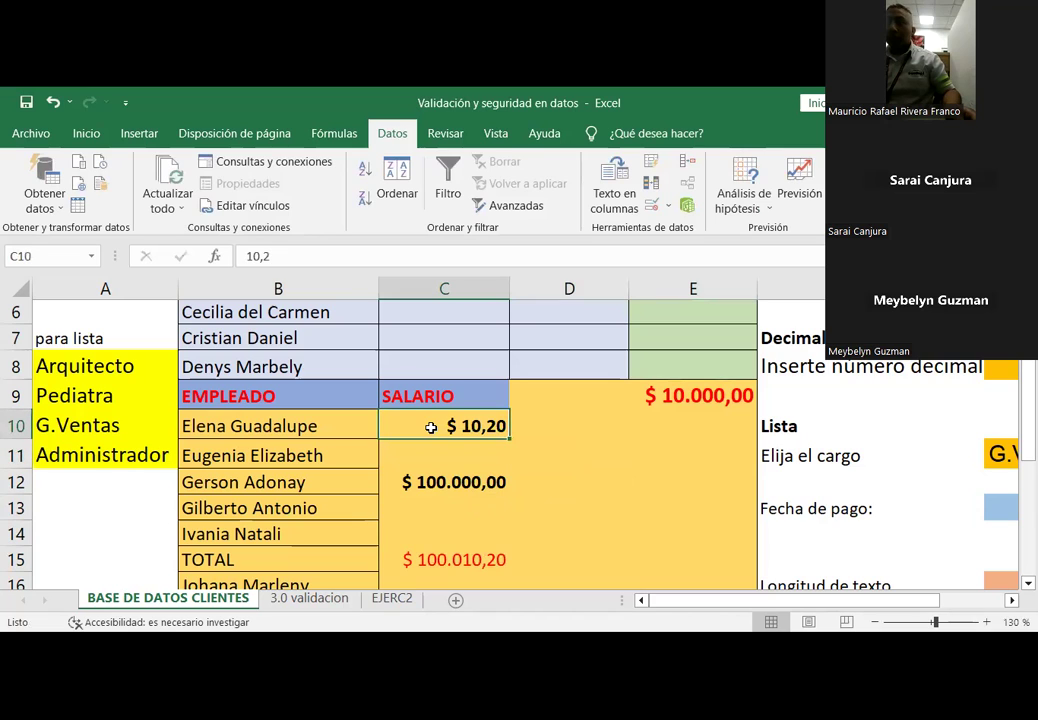
Step: Replace the salary in C12 with 1000000,00 and check how the cell interprets the separators
click(446, 482)
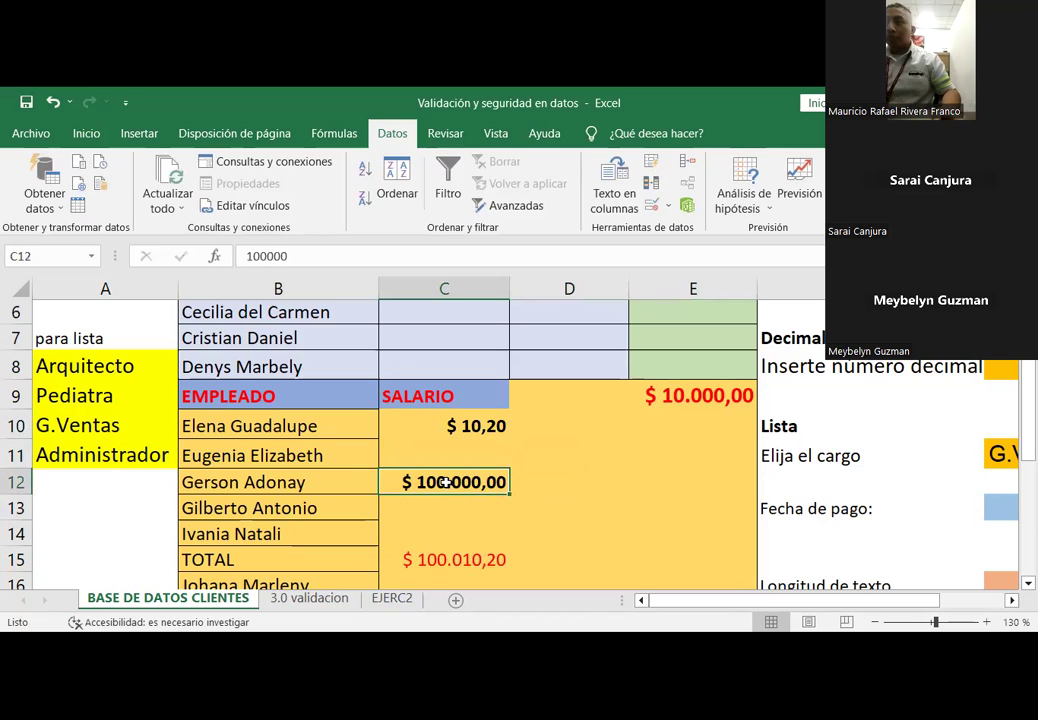
double_click(446, 482)
key(BackSpace)
key(BackSpace)
key(BackSpace)
key(BackSpace)
key(BackSpace)
key(BackSpace)
text(1000000)
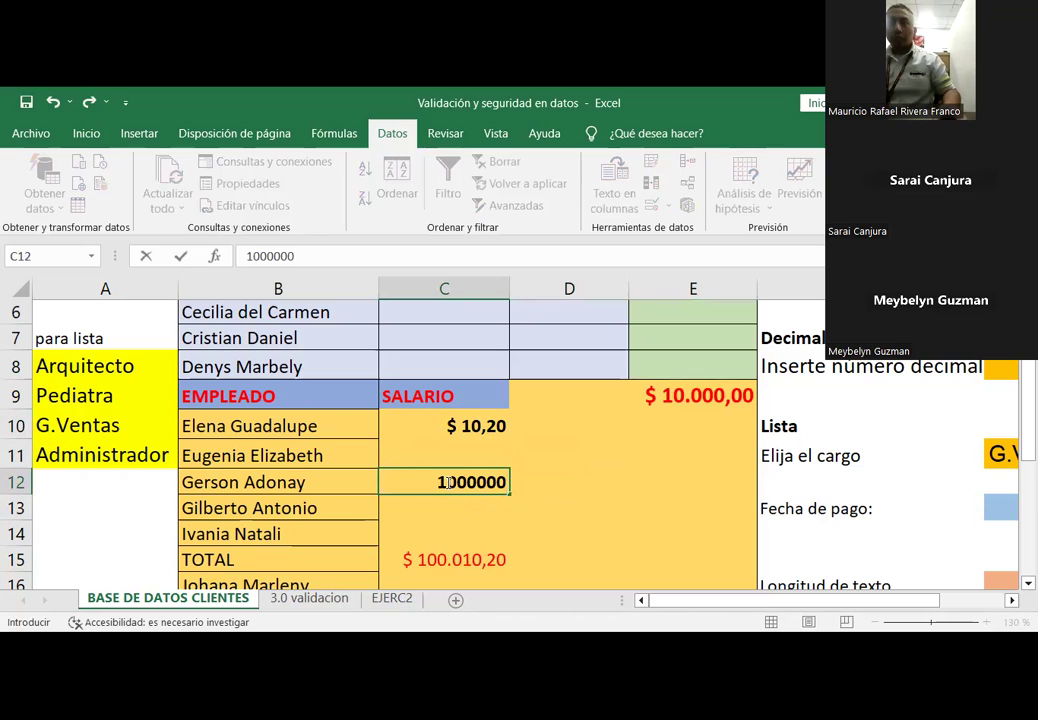
text(,00)
key(Return)
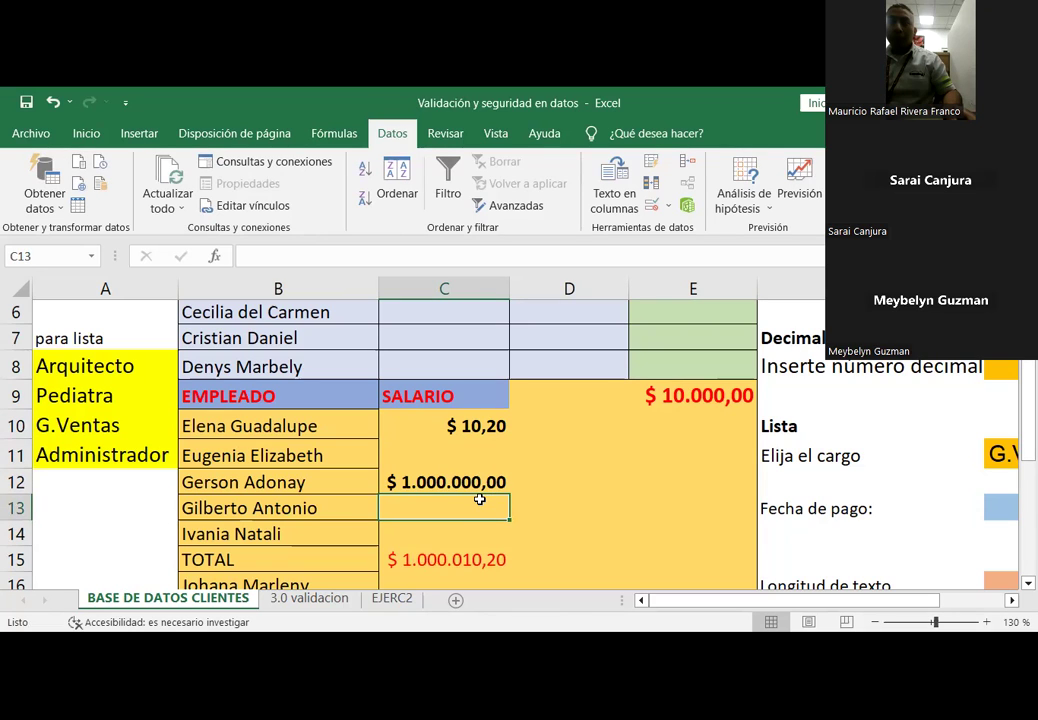
click(398, 482)
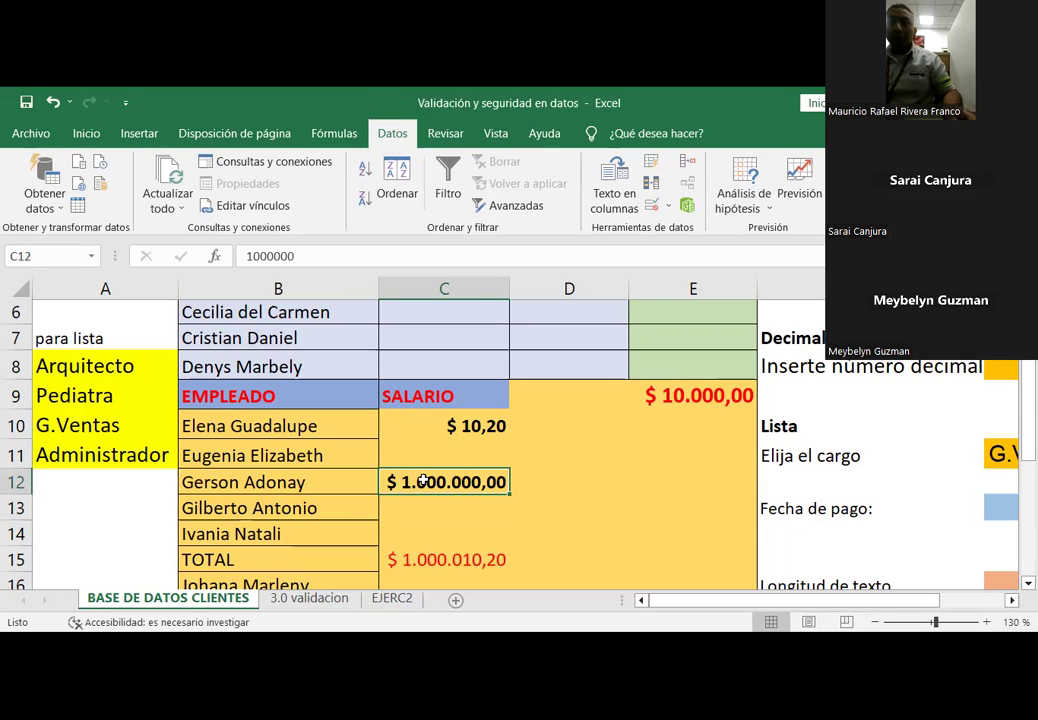
click(431, 499)
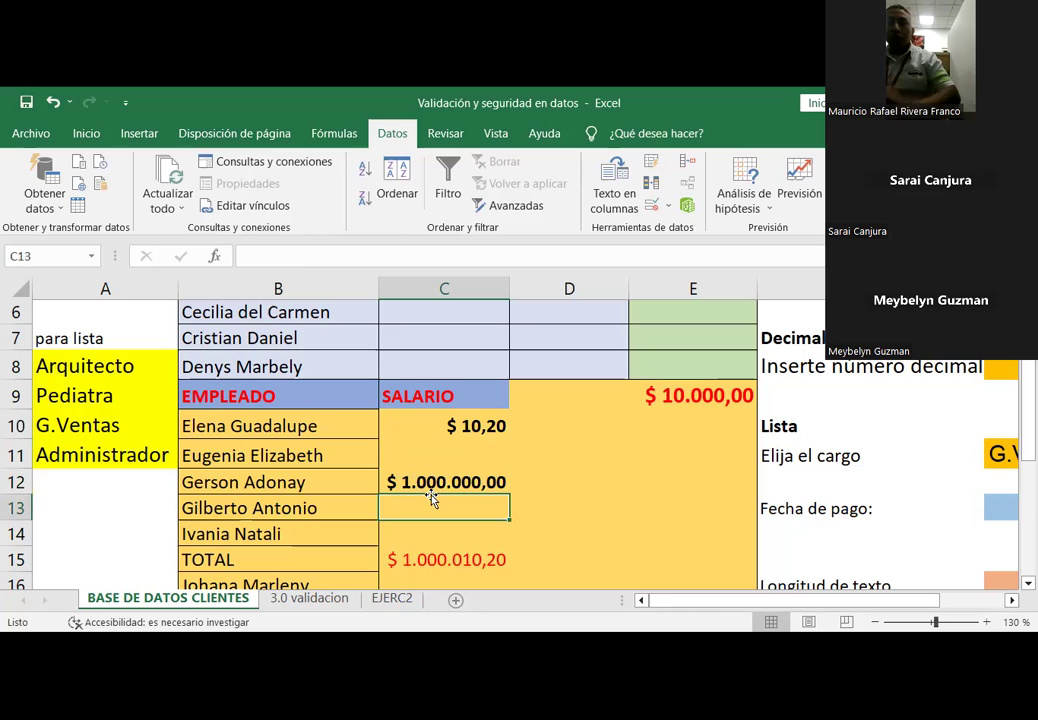
Step: Format the salary cells C10:C14 as Número with 2 decimal places and the thousands separator
drag(450, 426, 440, 533)
right_click(440, 482)
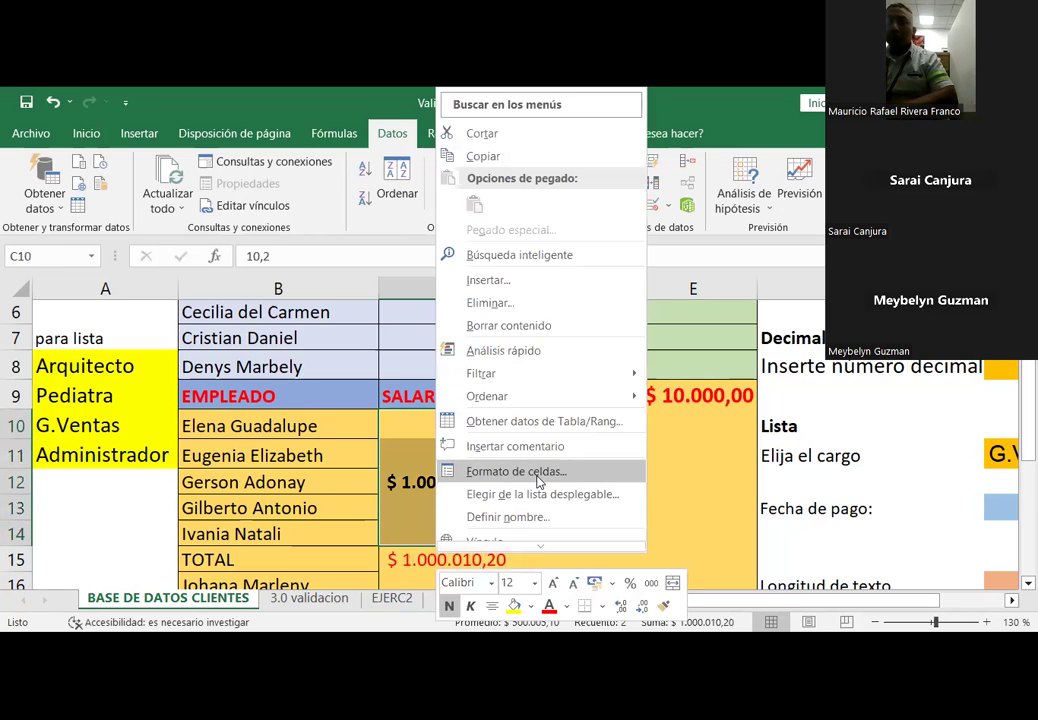
click(515, 471)
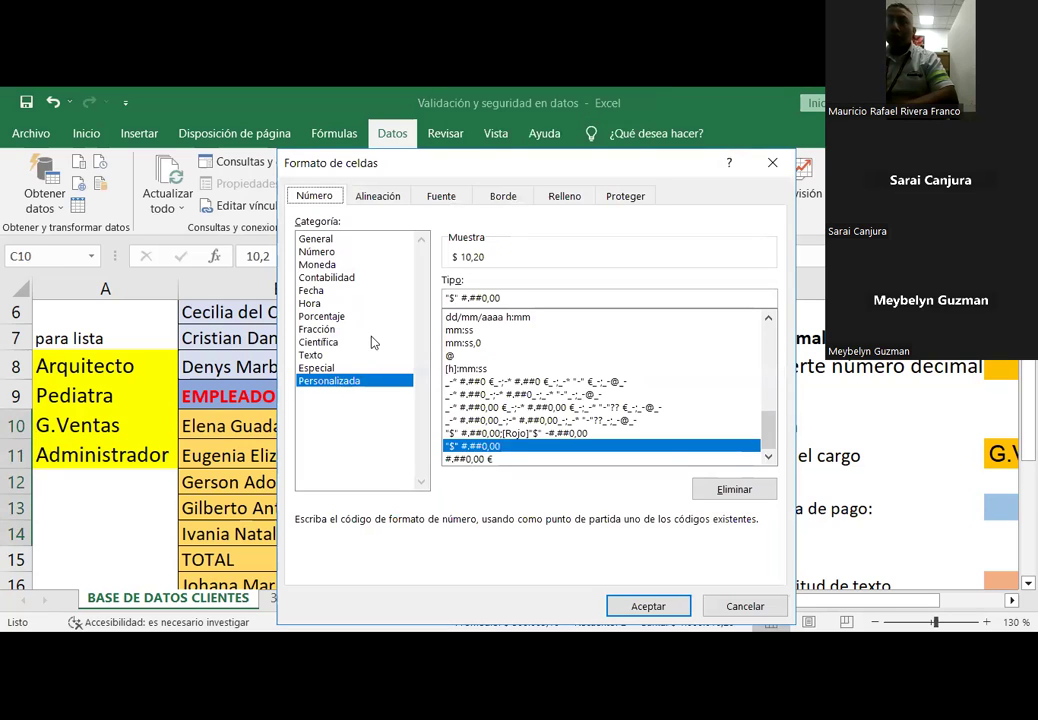
click(496, 460)
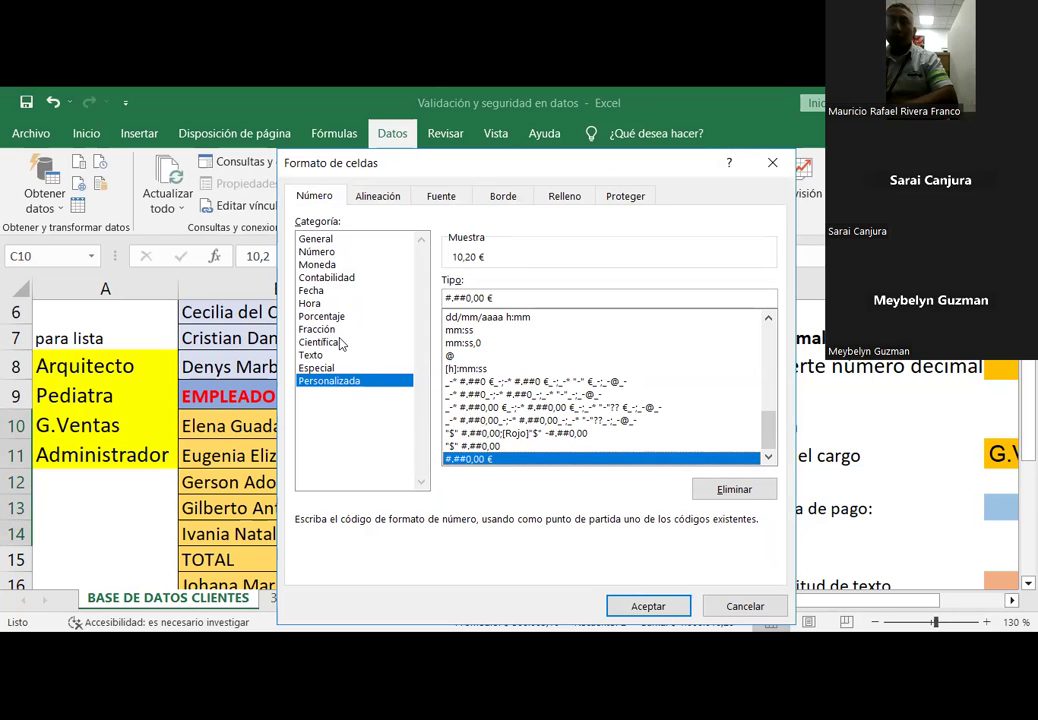
click(316, 252)
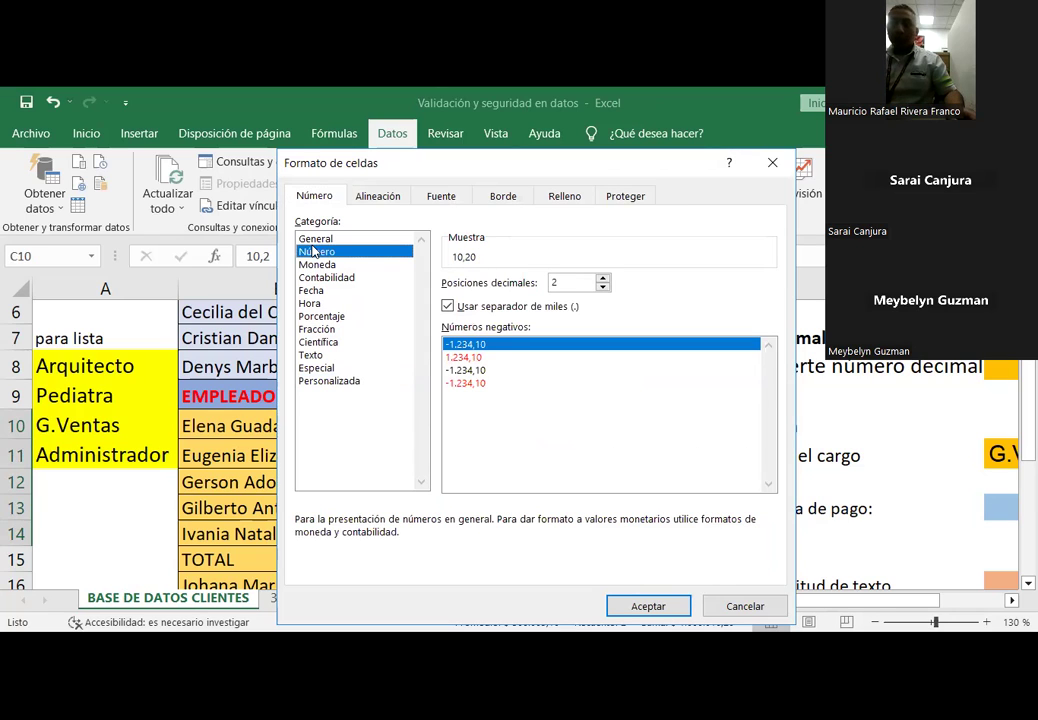
click(648, 605)
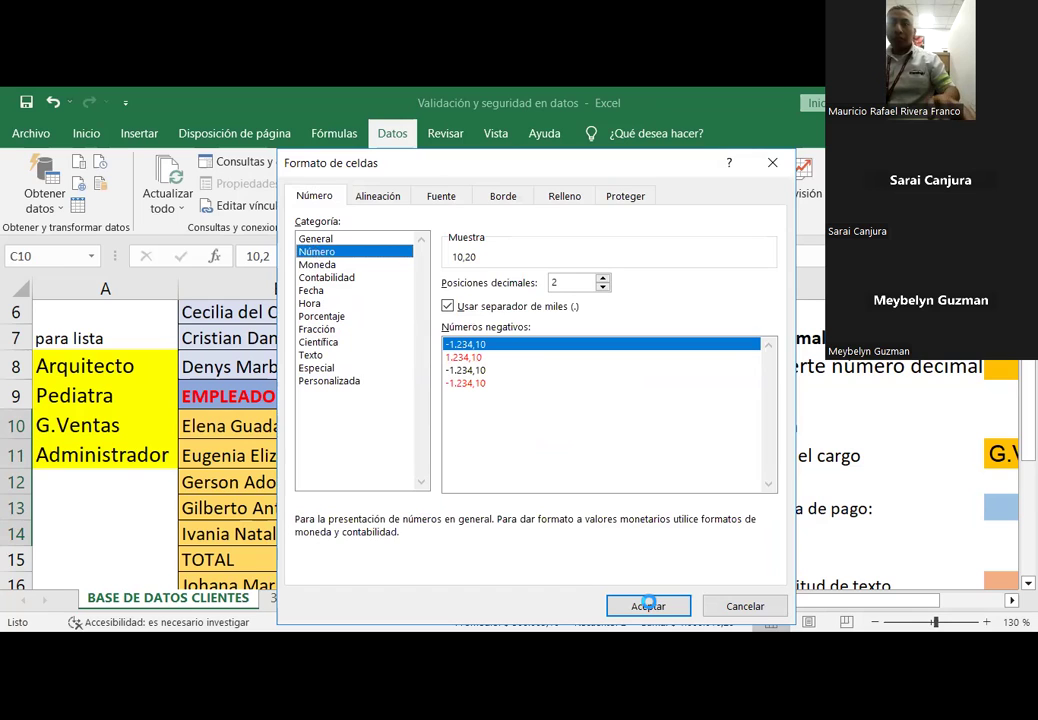
Step: Clear all test salaries in C10:C14
click(579, 522)
drag(415, 426, 417, 535)
key(Delete)
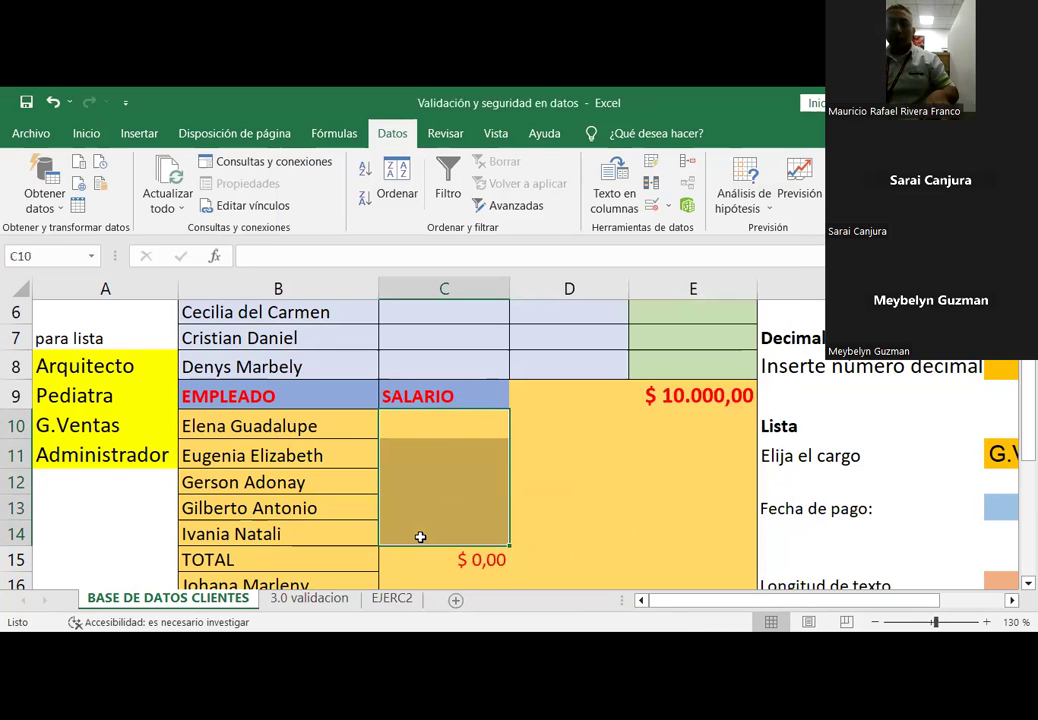
Step: Format the total cell C15 as Número with 2 decimal places and the thousands separator
key(Up)
key(Down)
key(Down)
key(Down)
key(Down)
key(Down)
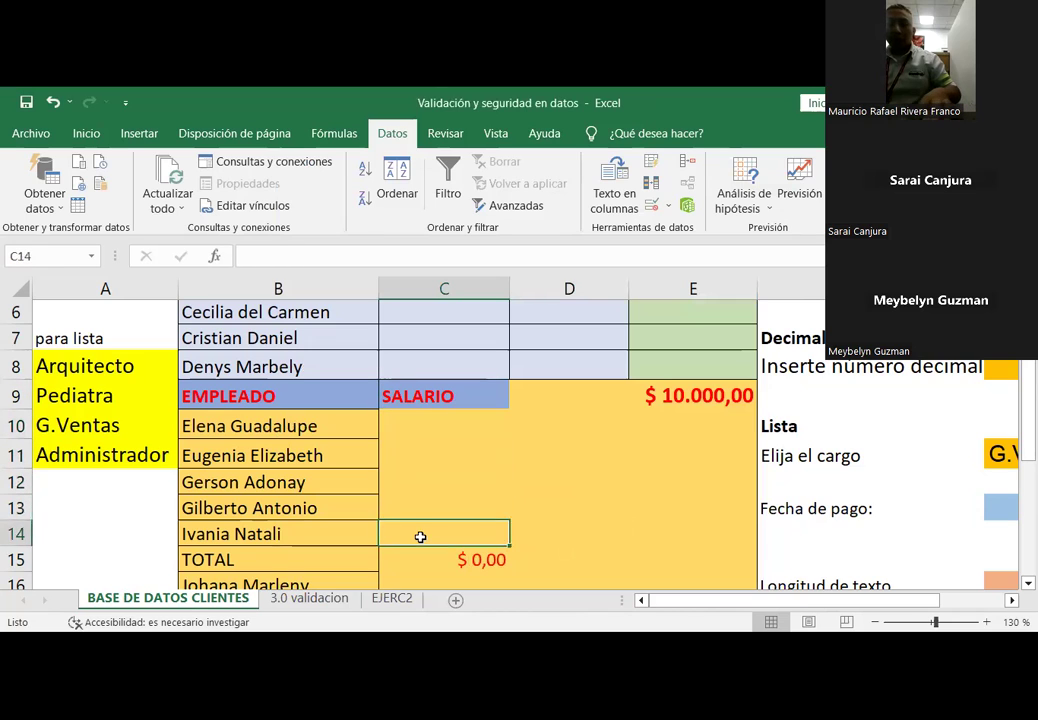
key(Down)
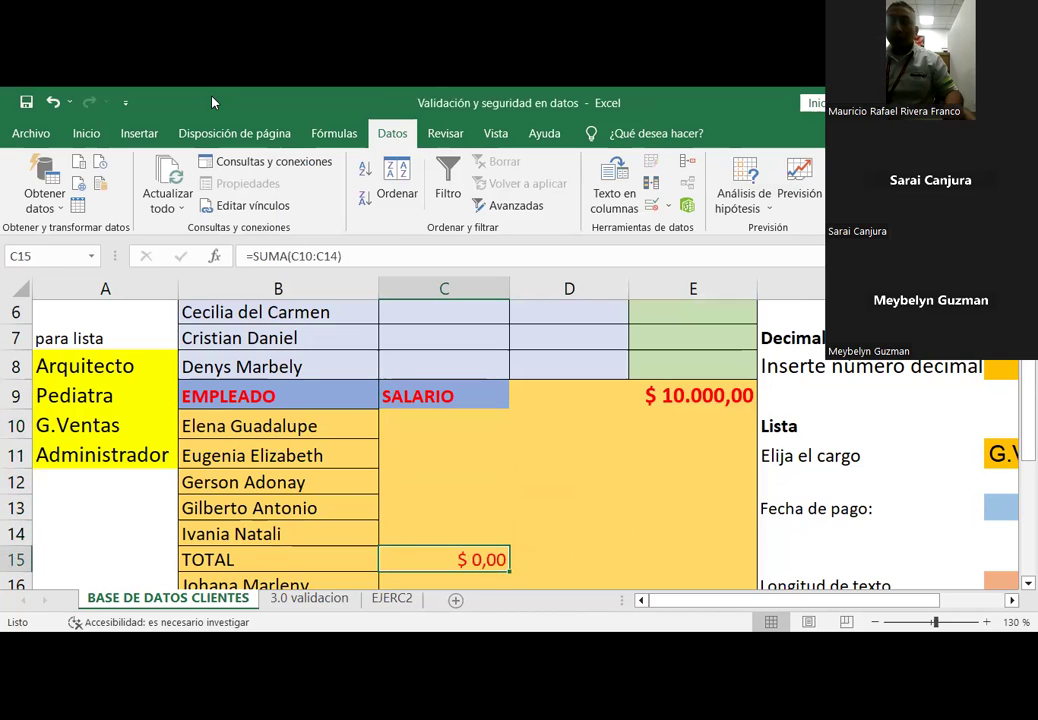
right_click(456, 561)
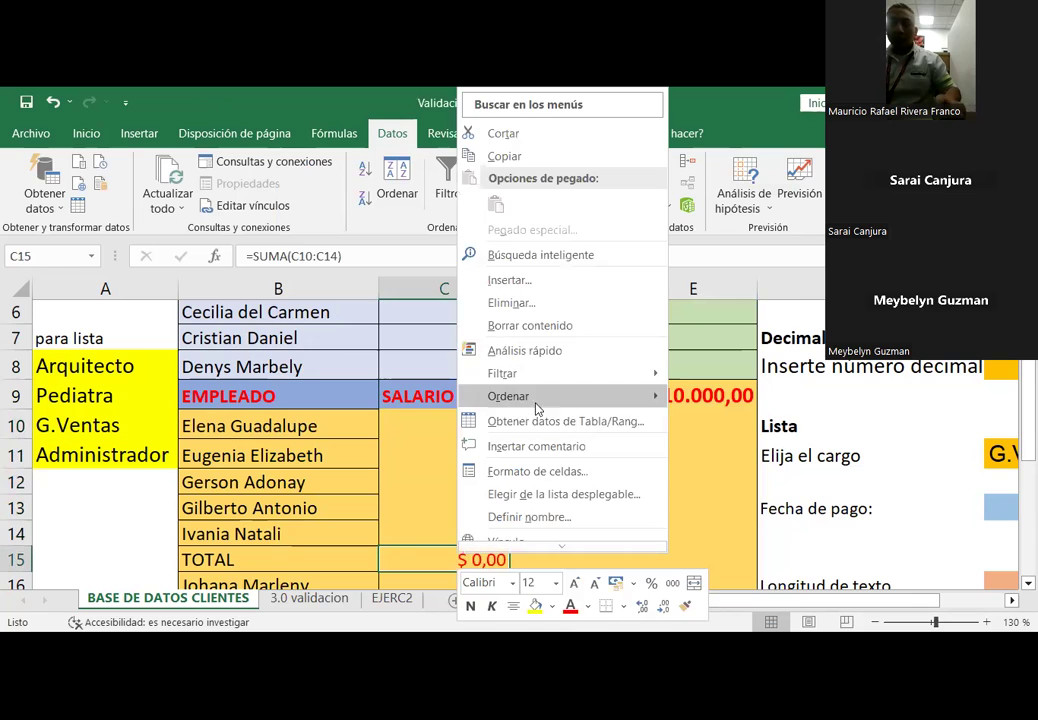
click(531, 472)
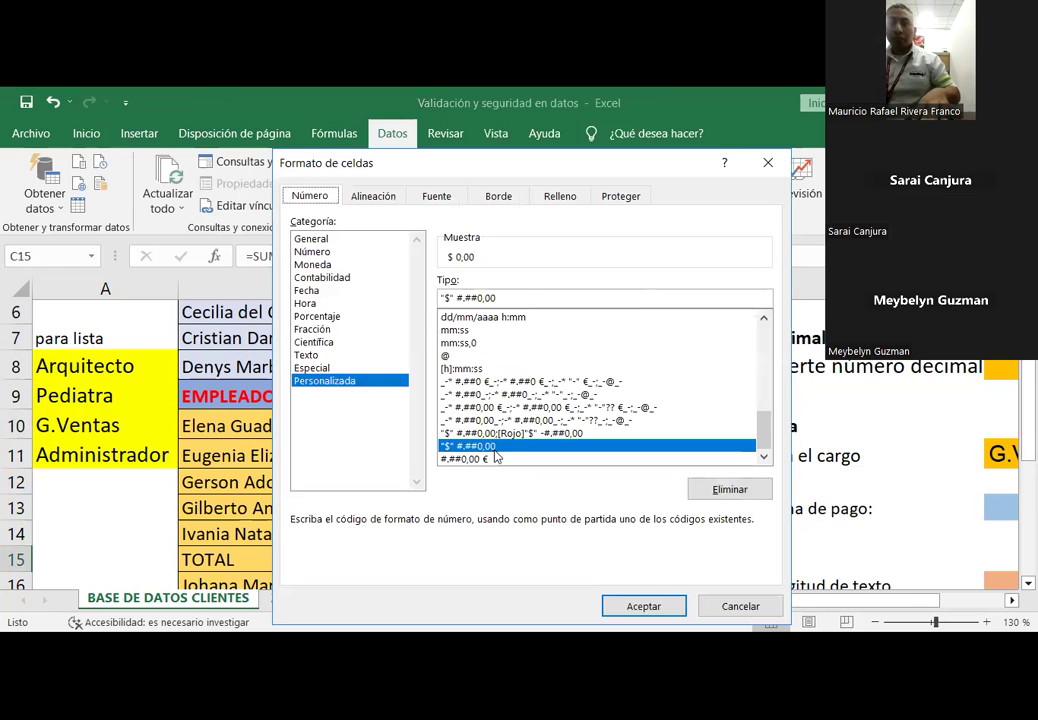
click(305, 251)
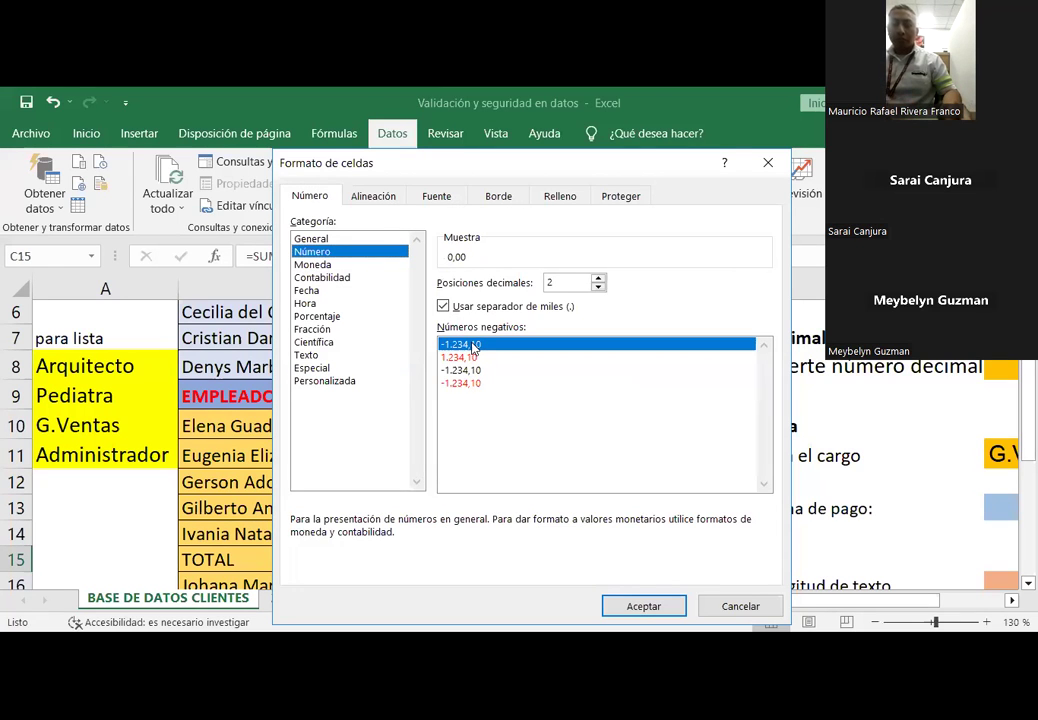
click(645, 606)
Step: Enter test salaries of 10000, 58924 and 65897 in C10:C12 and check the total in C15
click(420, 455)
click(424, 424)
text(10.0)
text(0000)
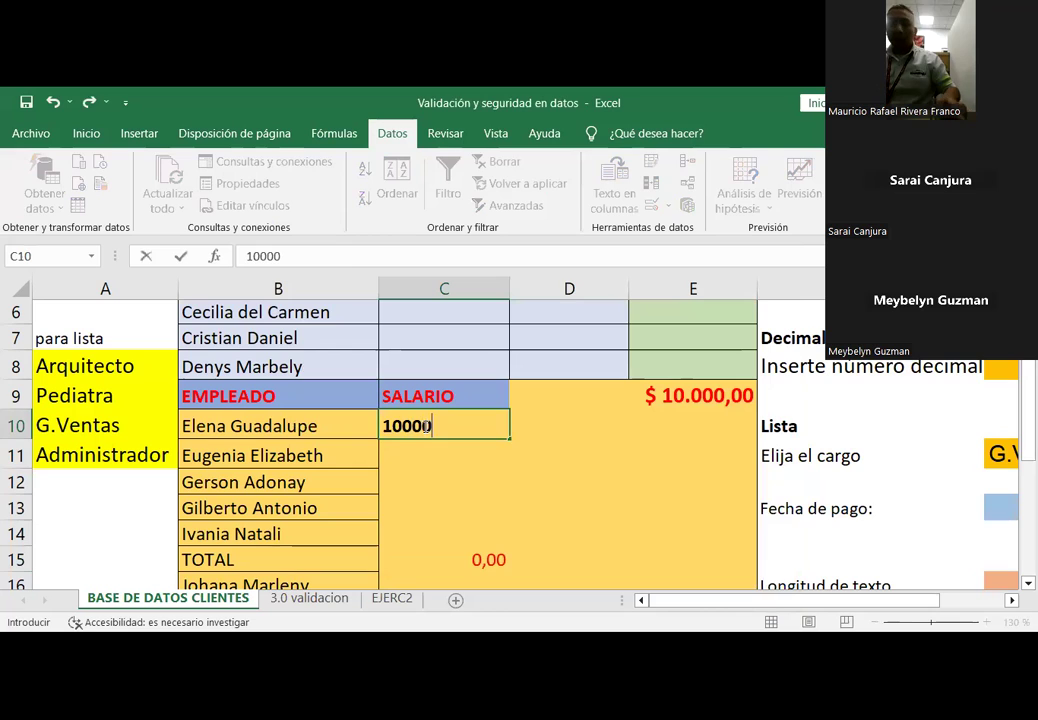
key(Return)
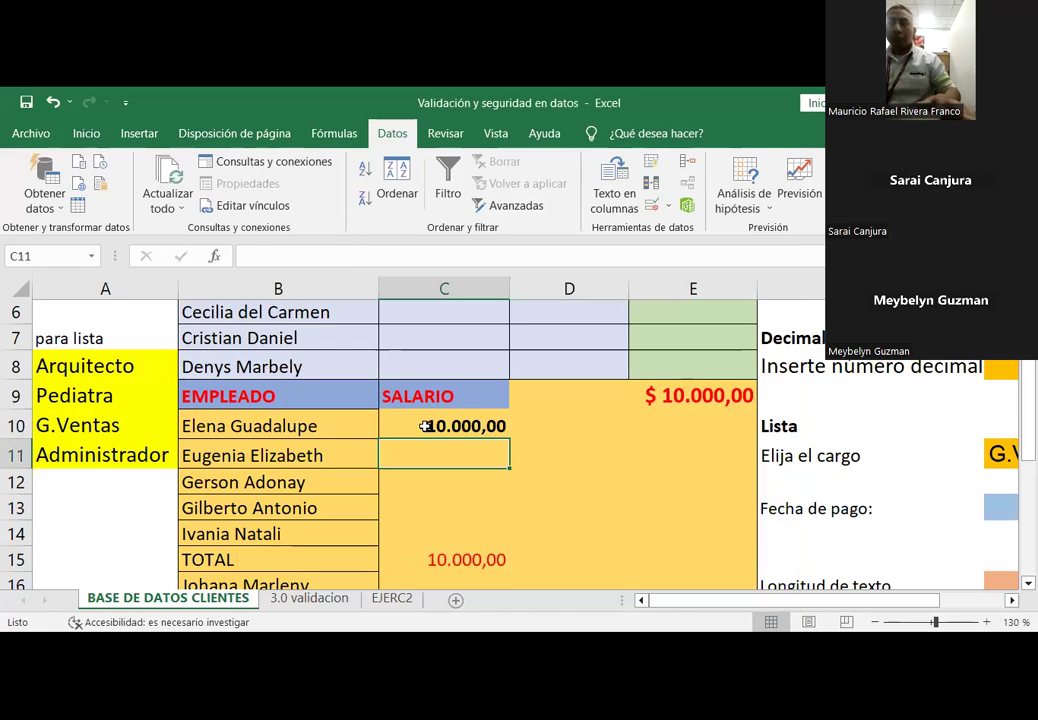
text(58924)
key(Return)
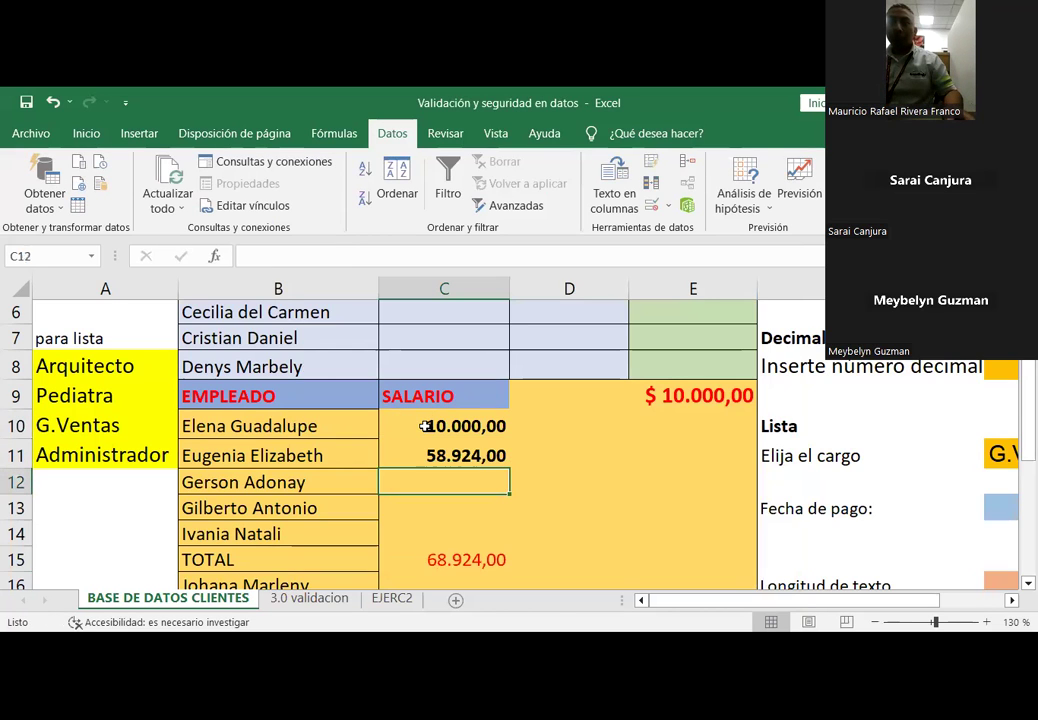
text(65897)
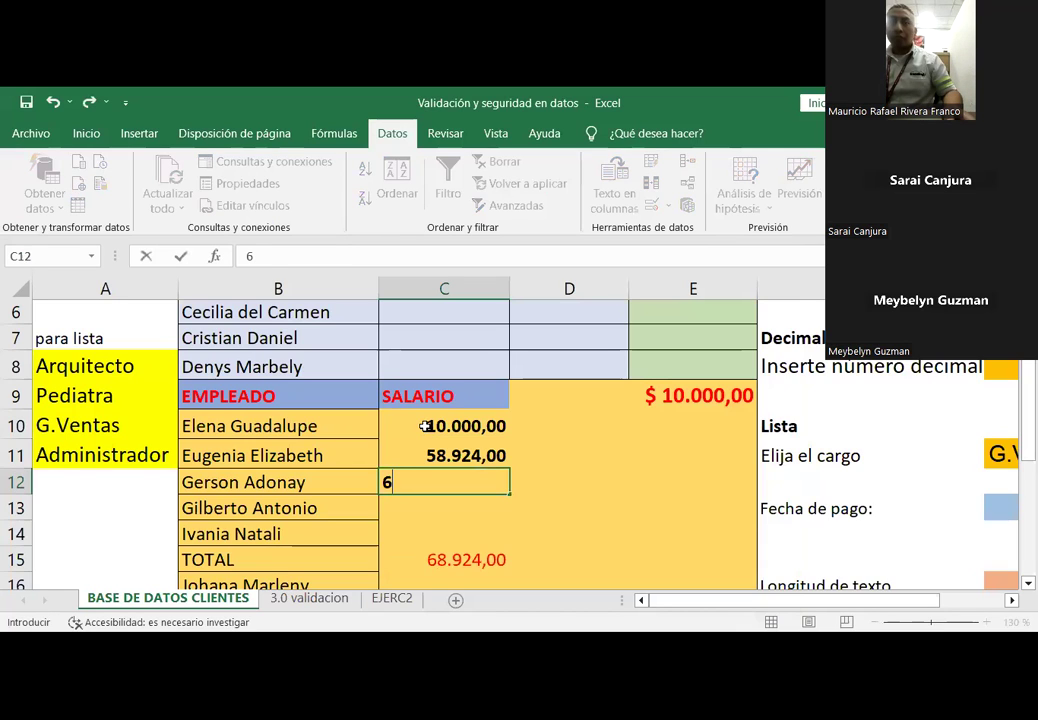
key(Return)
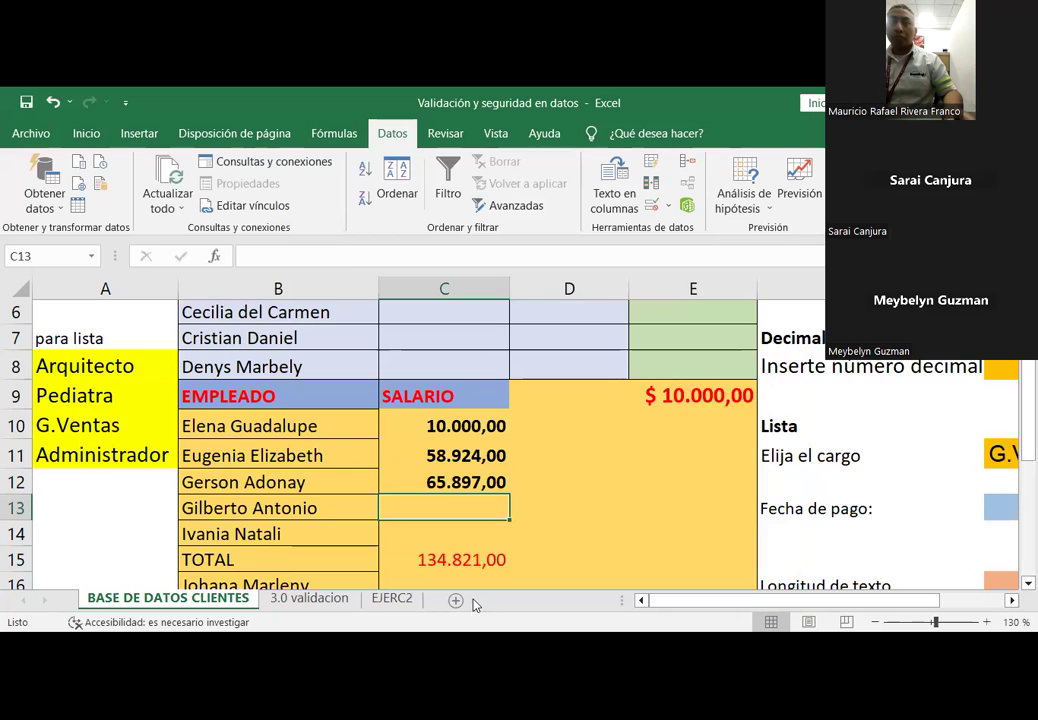
click(450, 560)
drag(436, 424, 422, 559)
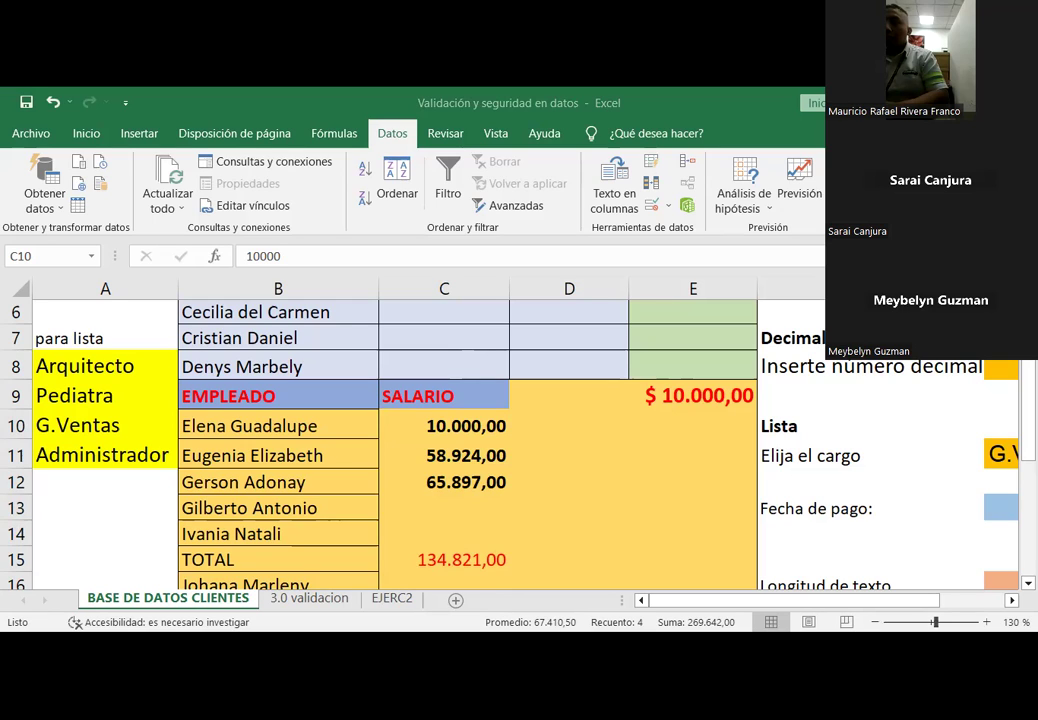
Step: Switch to the Windows Control Panel, use Región to set a point for decimals and comma for thousands, and return to Excel
key(alt+Tab)
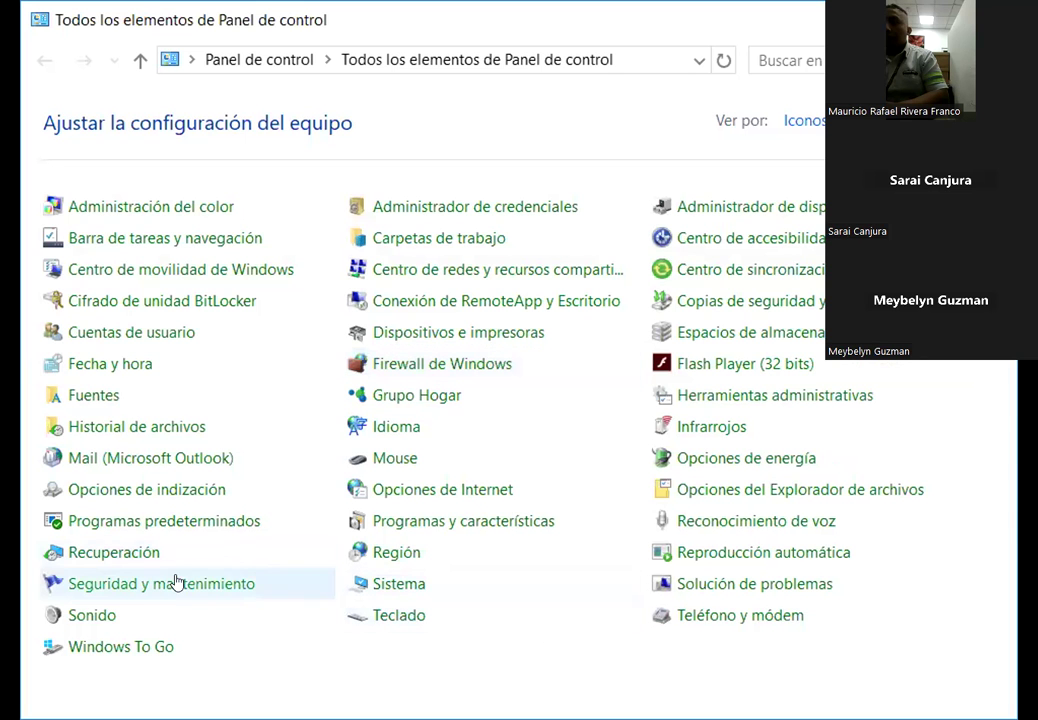
click(405, 561)
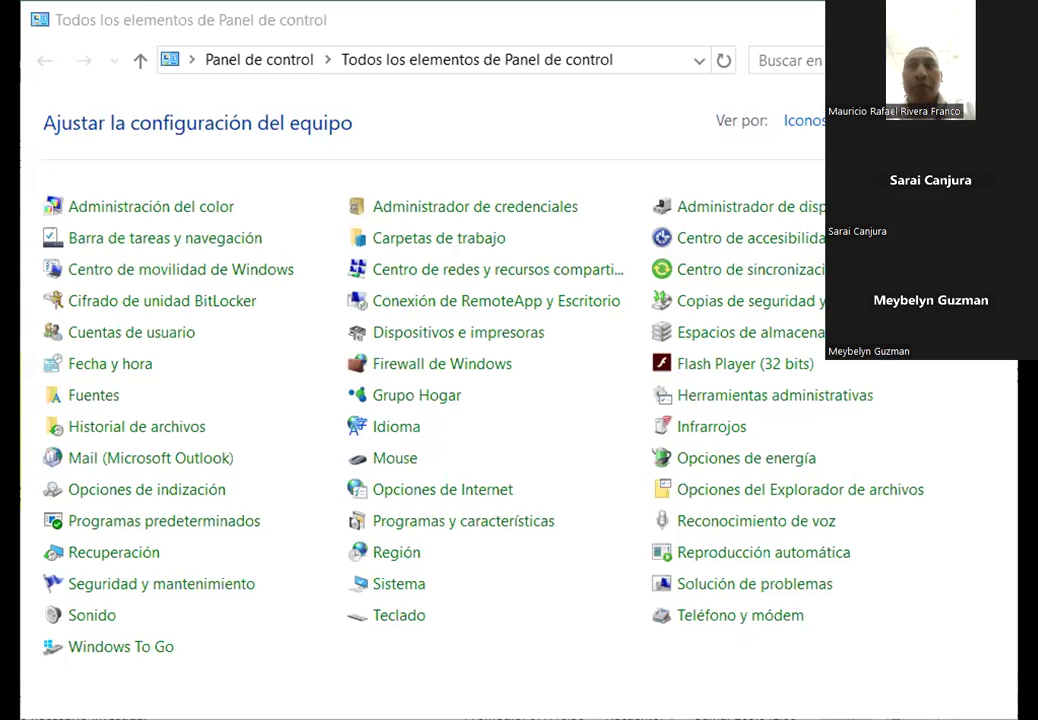
key(alt+Tab)
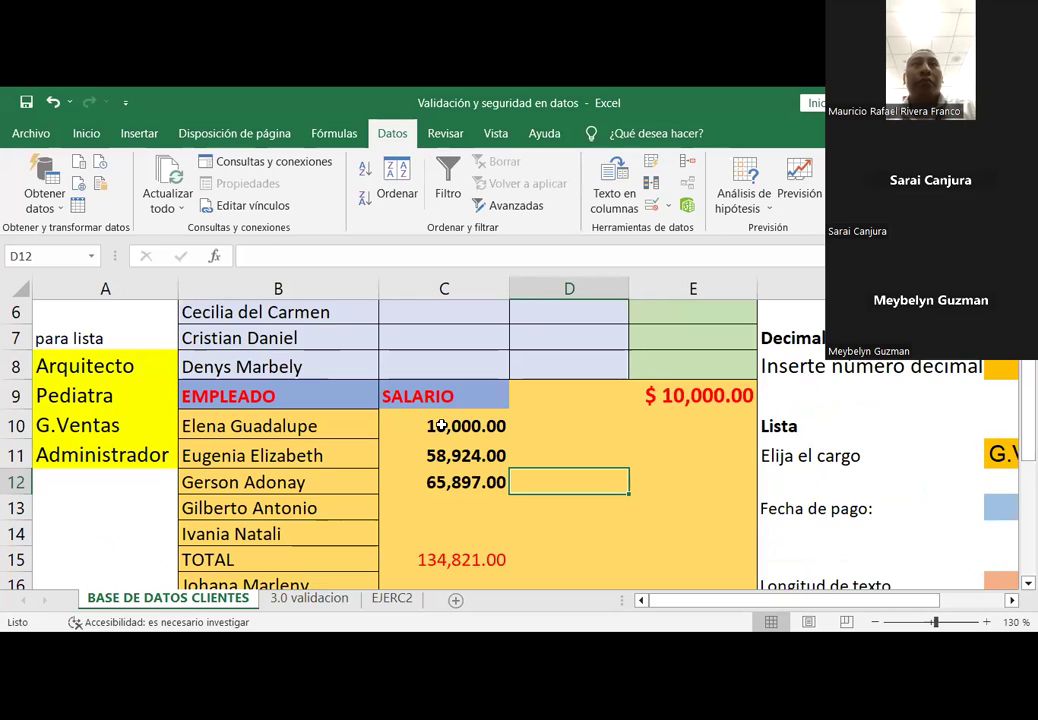
Step: Review the salary entries in C10:C14 and the SUMA formula in the total cell C15
drag(430, 427, 440, 526)
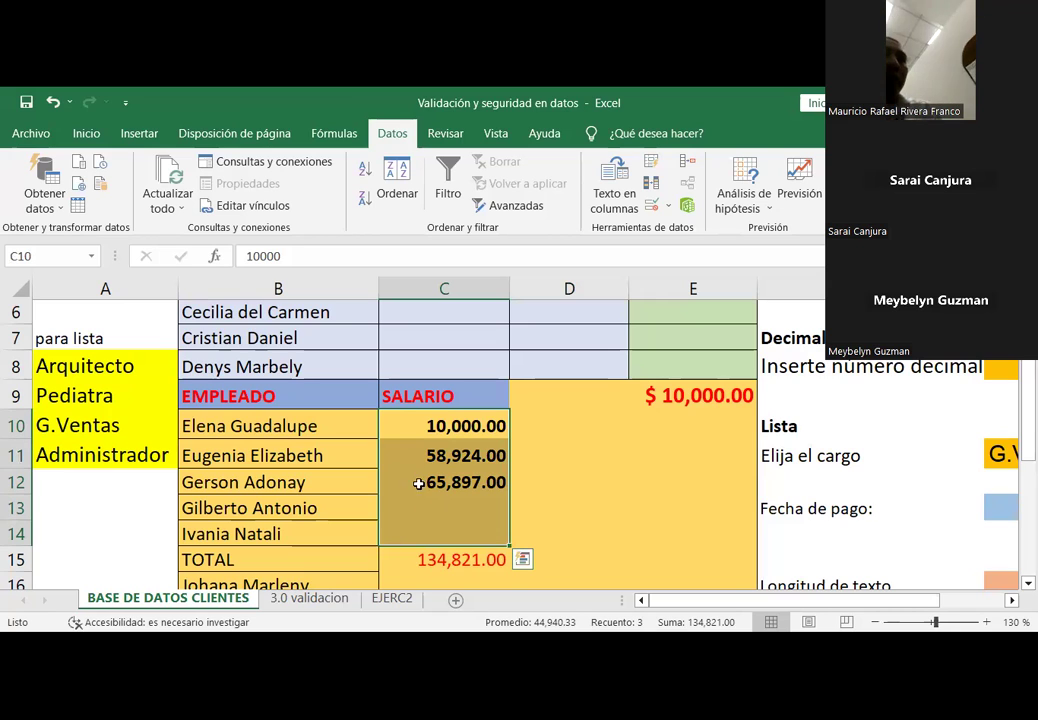
click(432, 427)
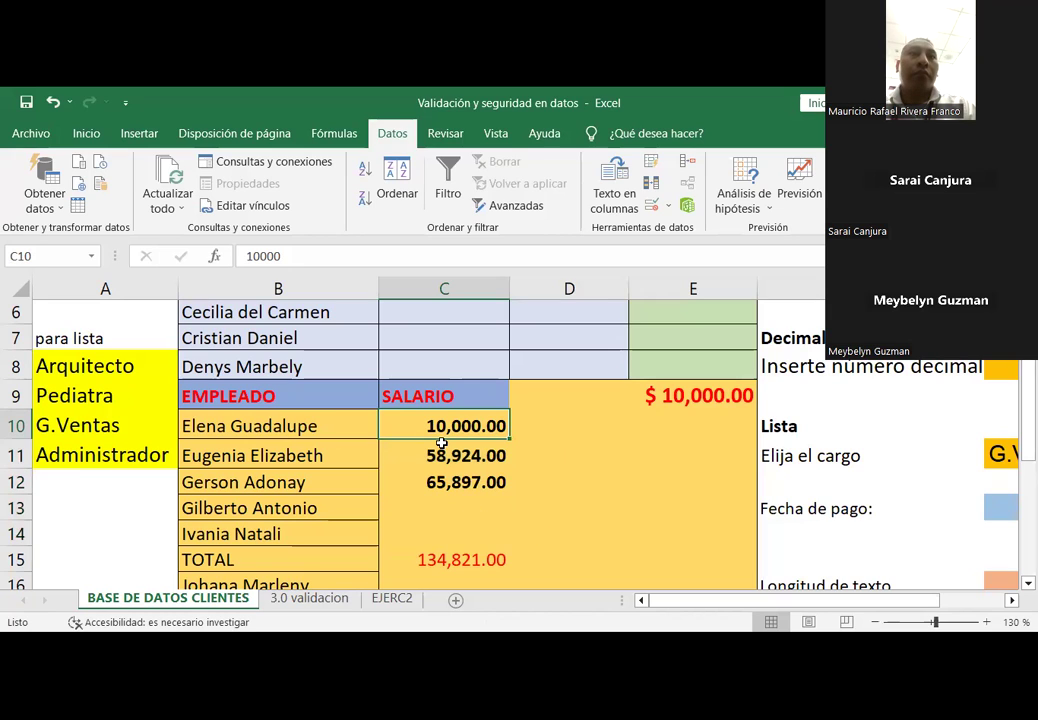
key(Down)
key(Down)
key(Down)
key(Down)
key(Down)
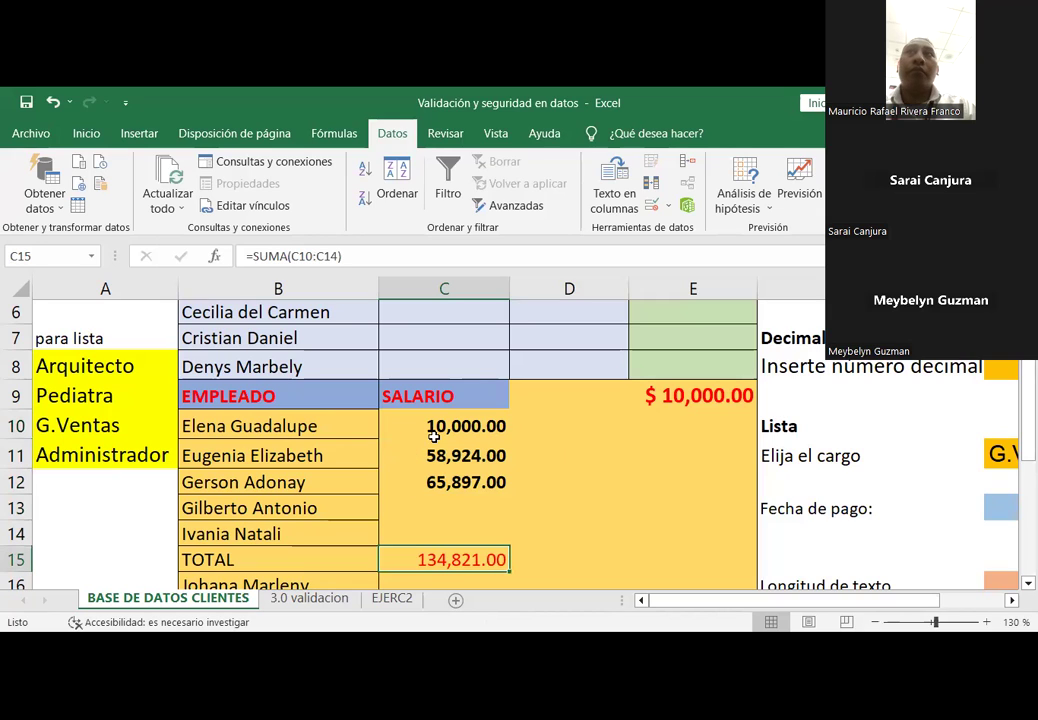
click(130, 522)
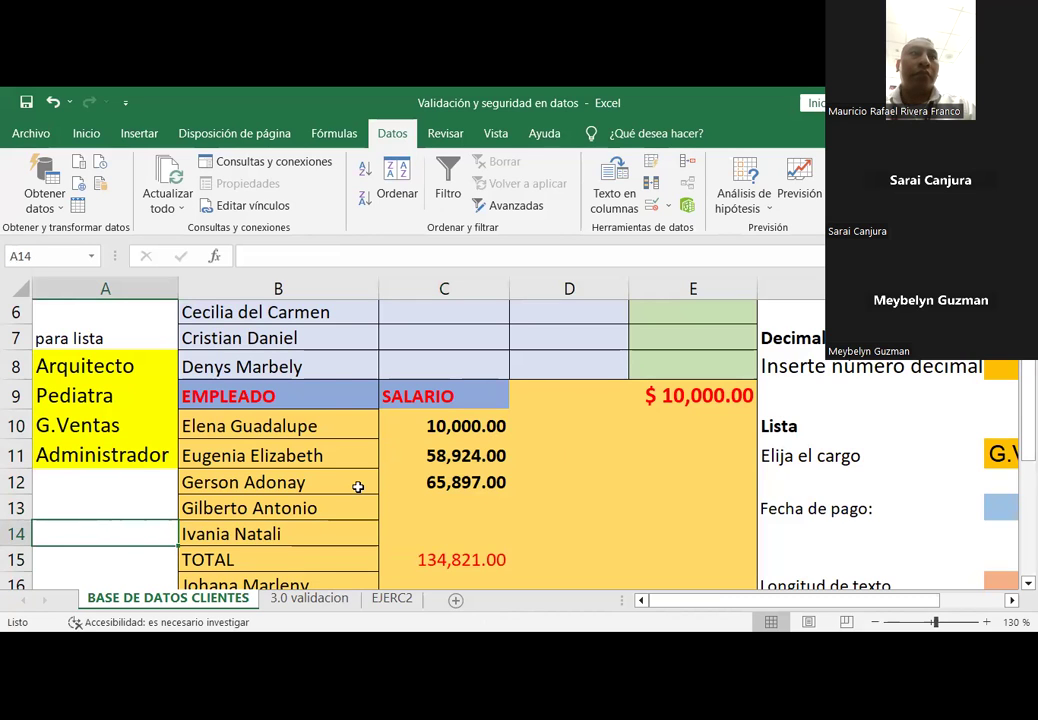
Step: Switch to the EJERC2 sheet with the material budget table and select the CANTIDAD cell C5 for Papel bond
key(ctrl+Page_Down)
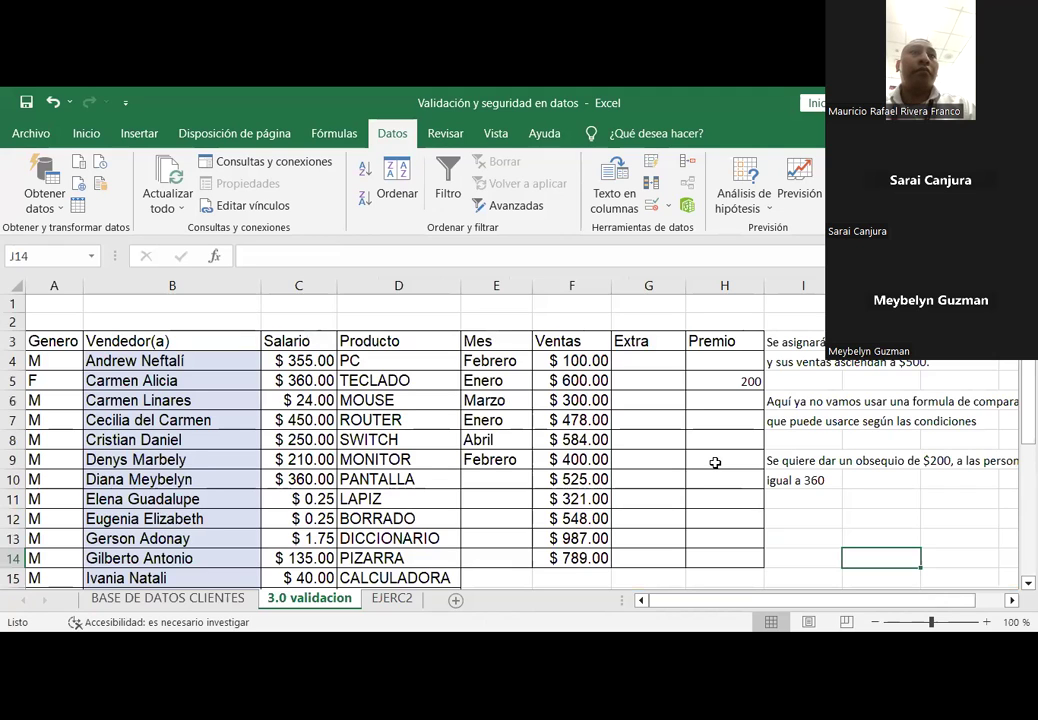
click(391, 598)
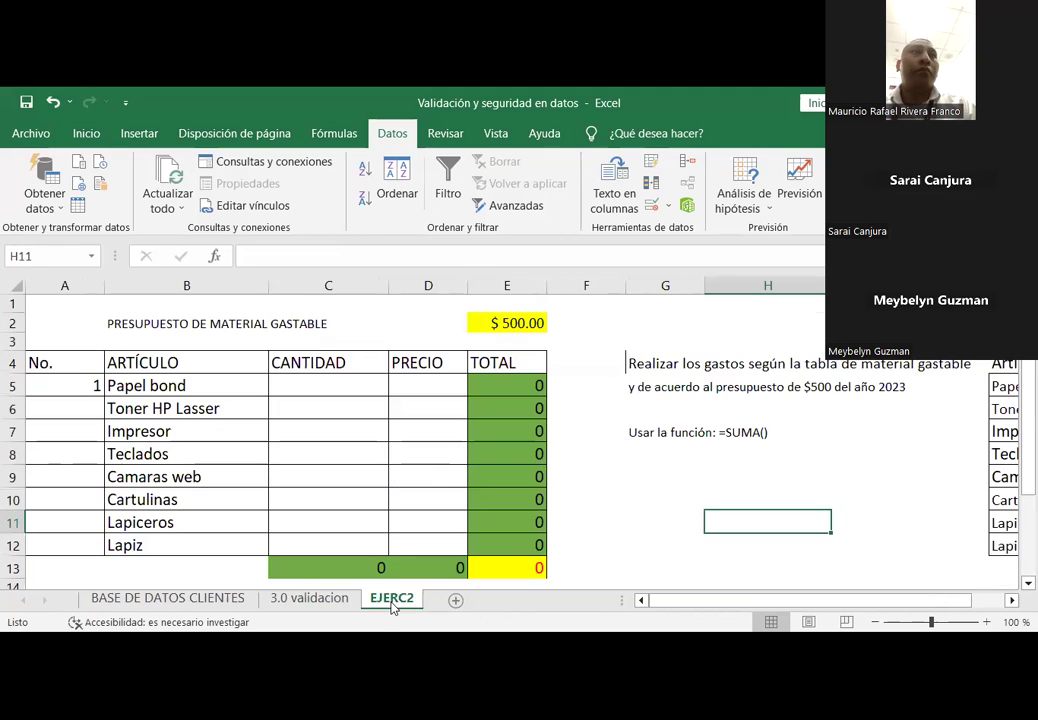
click(619, 509)
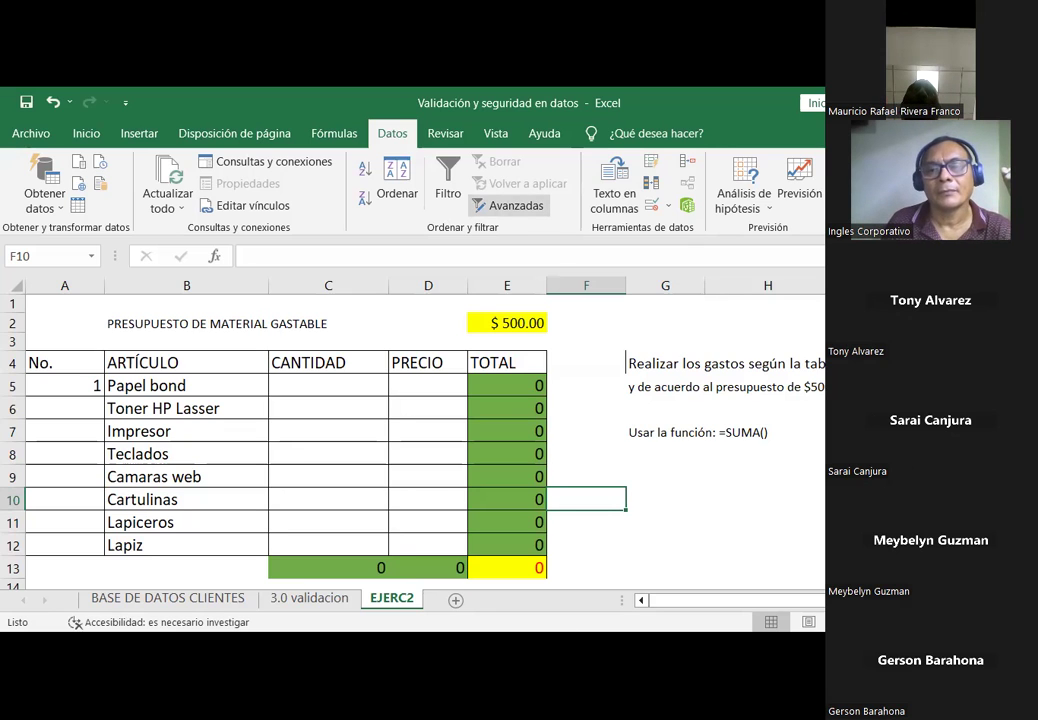
click(508, 205)
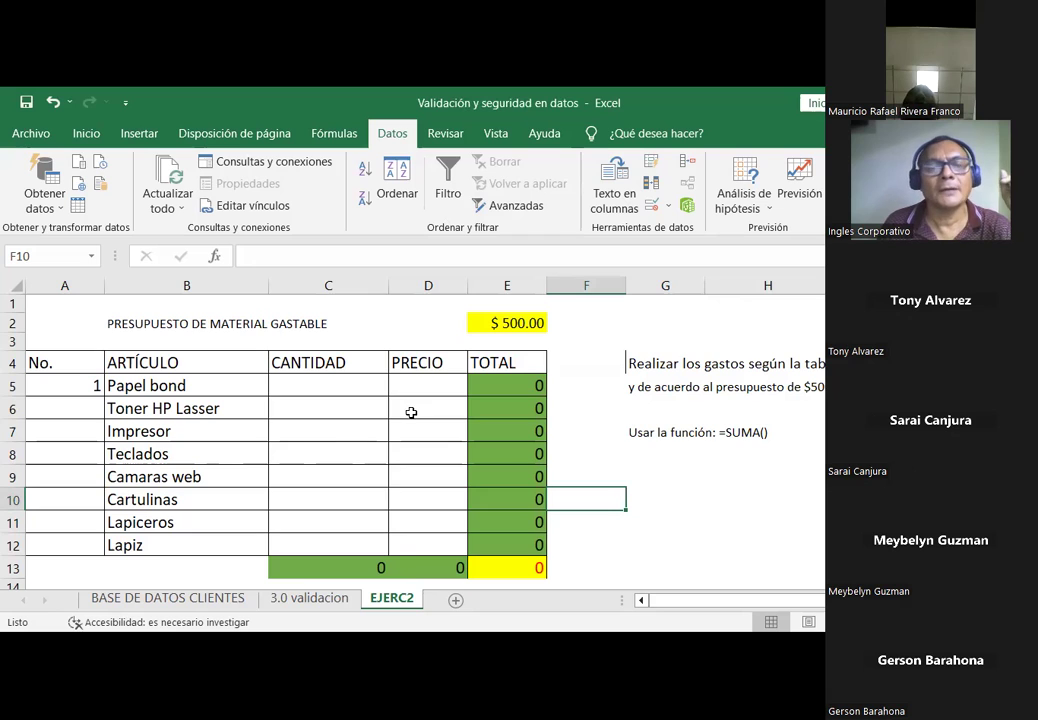
click(315, 393)
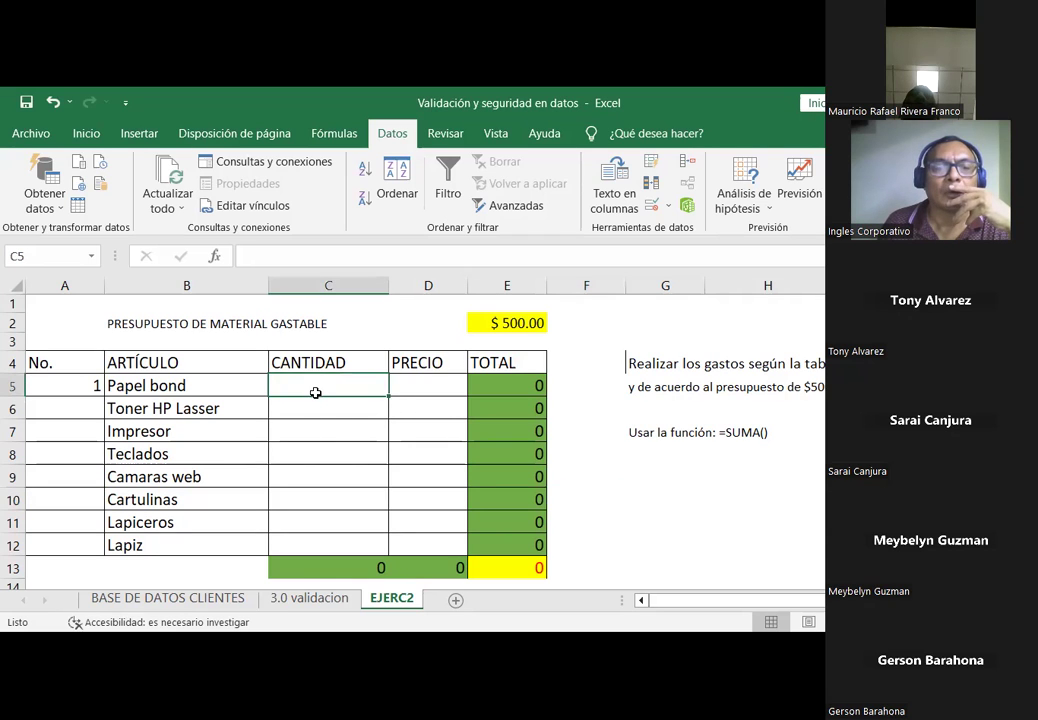
click(332, 410)
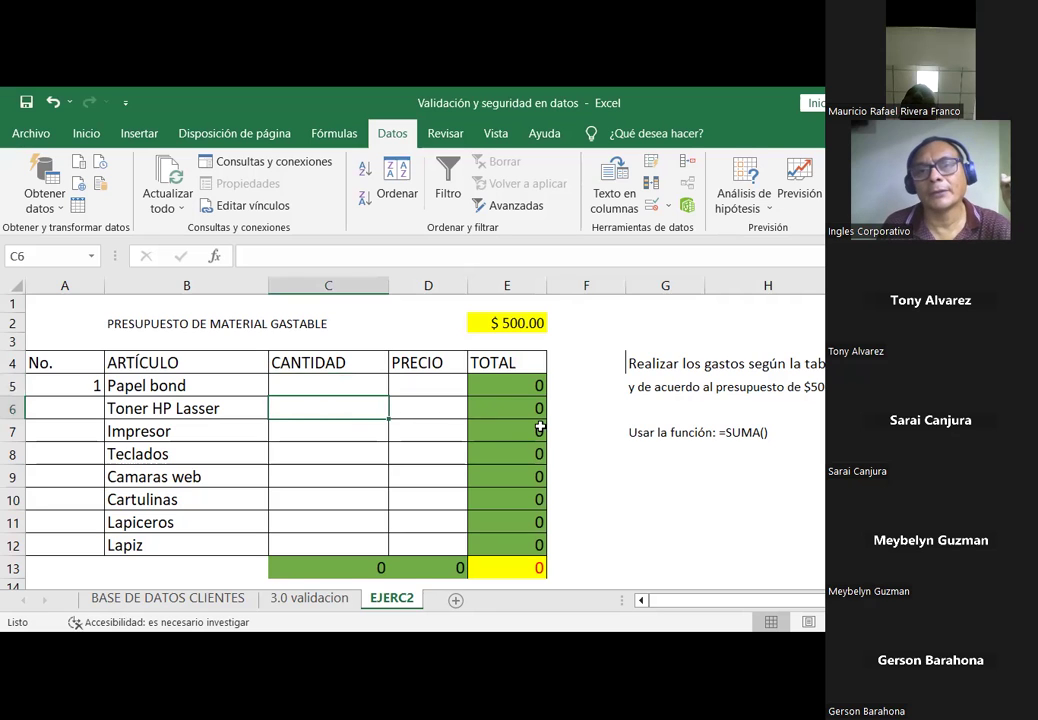
click(326, 384)
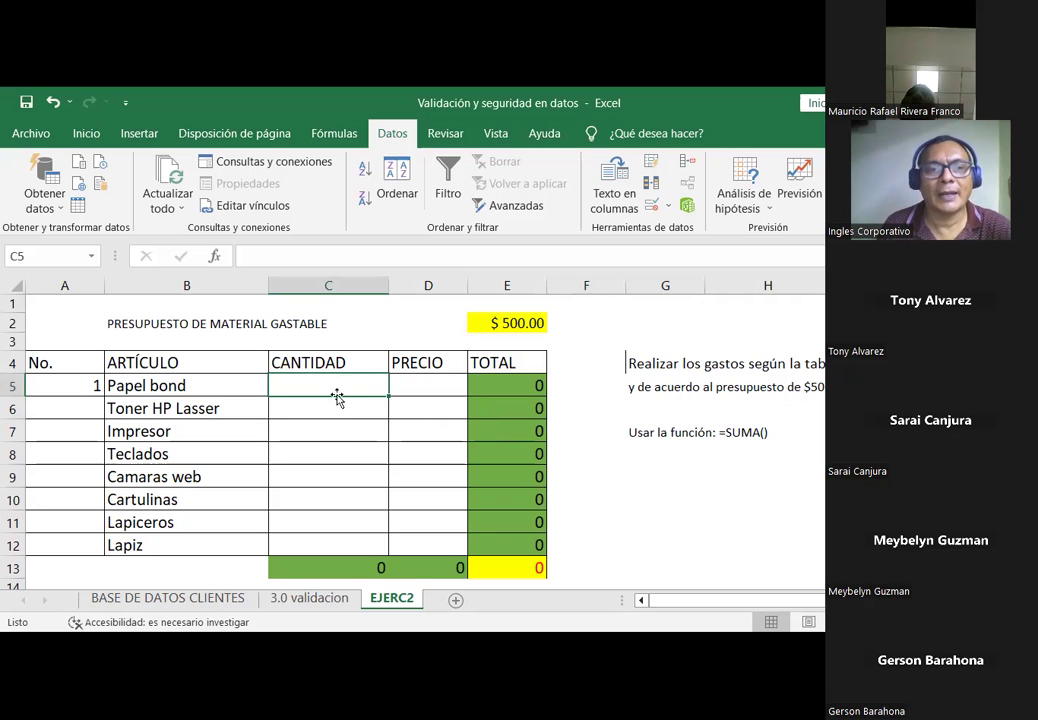
click(327, 409)
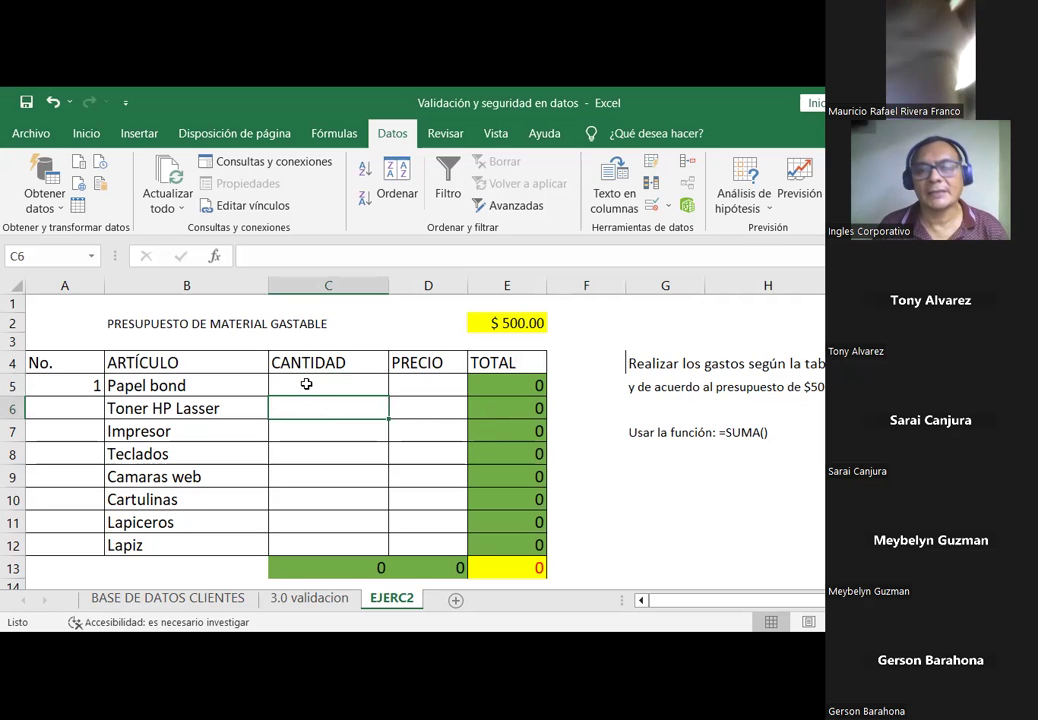
click(326, 386)
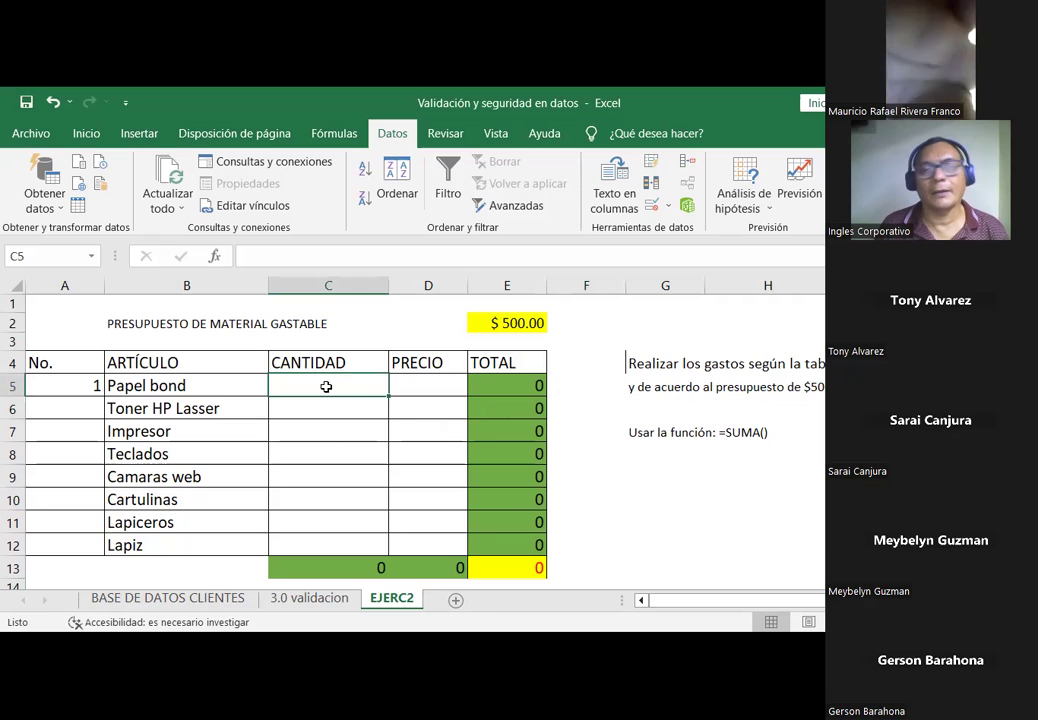